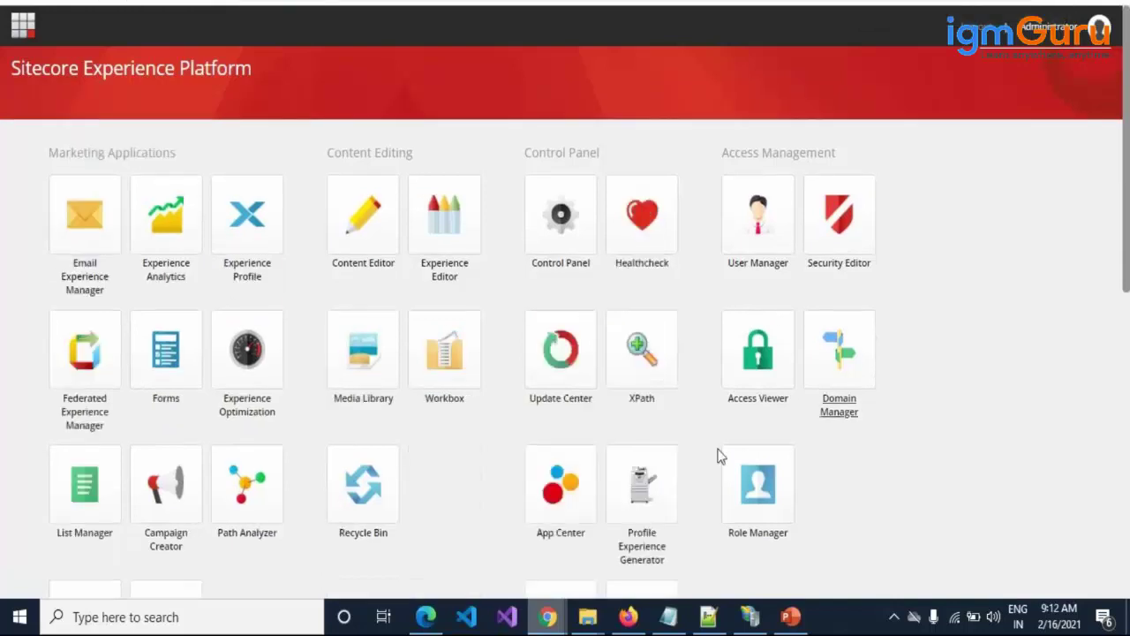
Open the Path Analyzer application and dismiss its startup help
{"action": "left_click", "coordinate": [244, 540]}
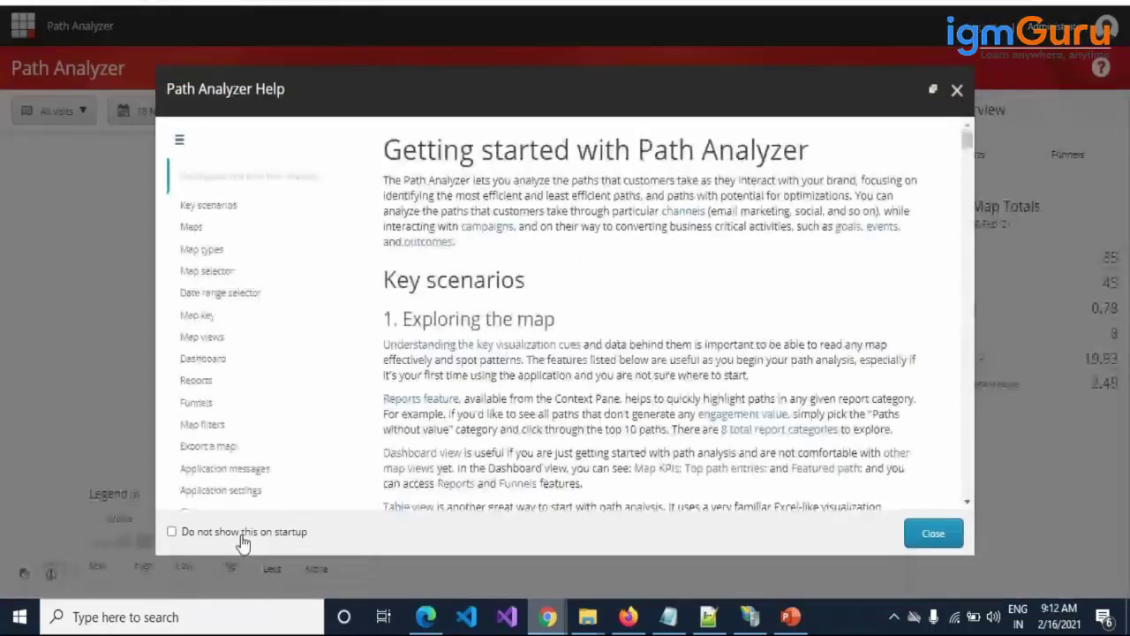
{"action": "left_click", "coordinate": [927, 534]}
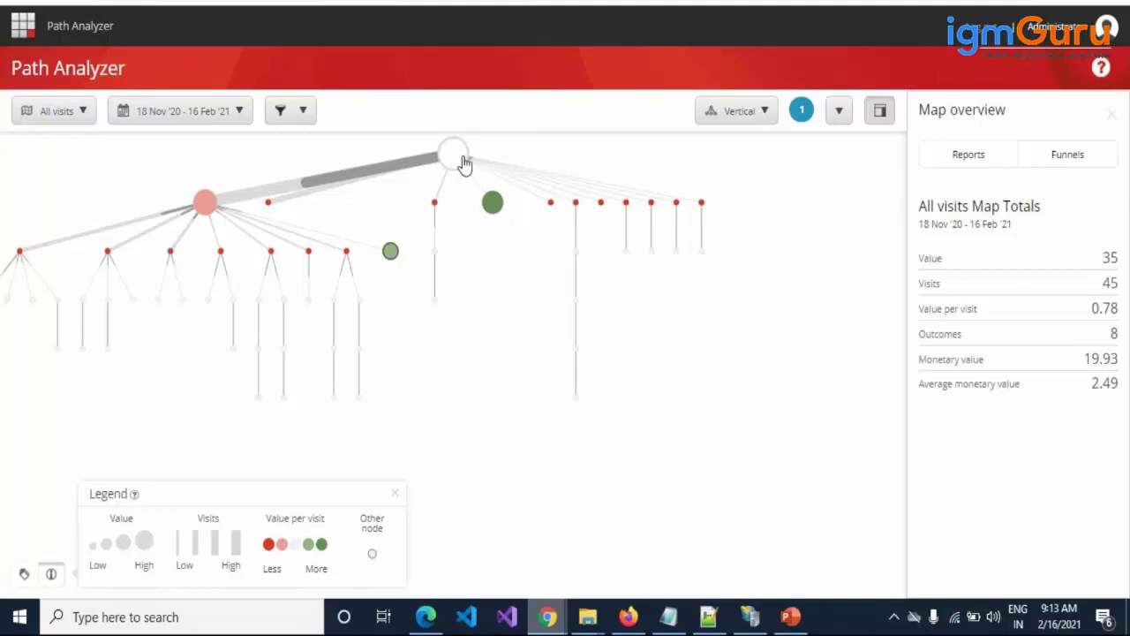
Inspect the path through Home, Feature and About-Habitat, the large green first-level node and the Map-Page path, and clear the selection
{"action": "mouse_move", "coordinate": [458, 159]}
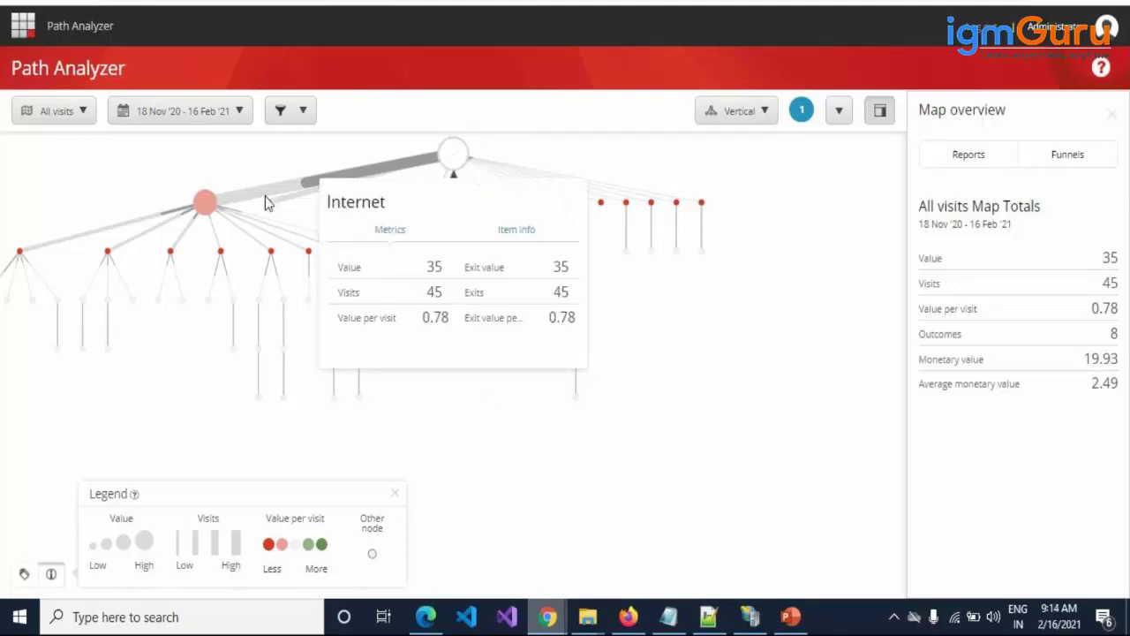
{"action": "left_click", "coordinate": [360, 400]}
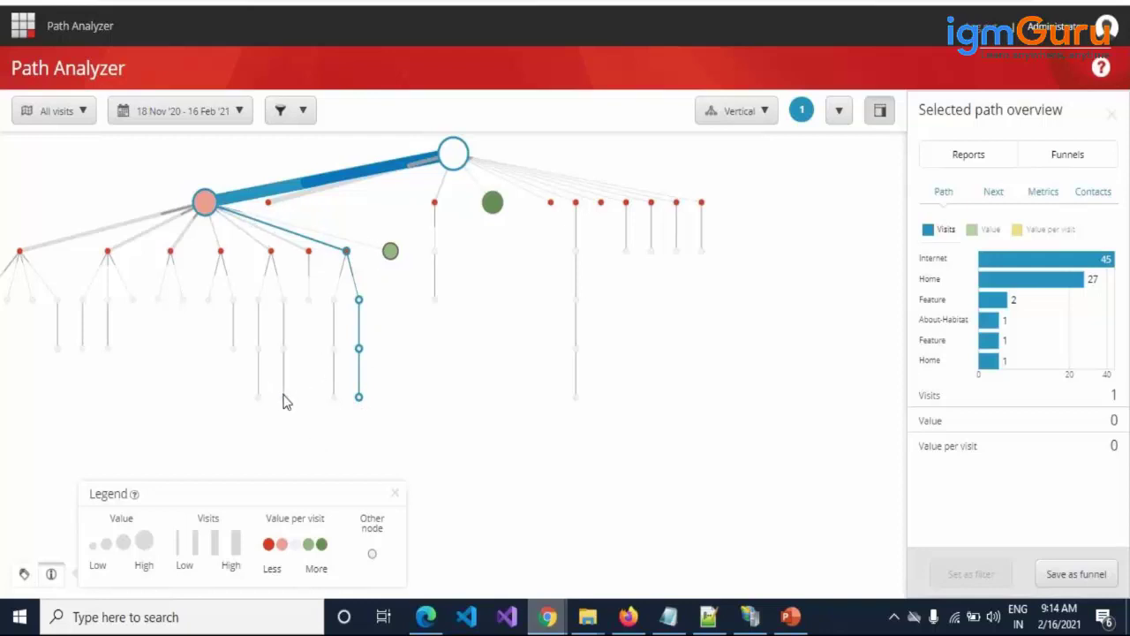
{"action": "left_click", "coordinate": [494, 205]}
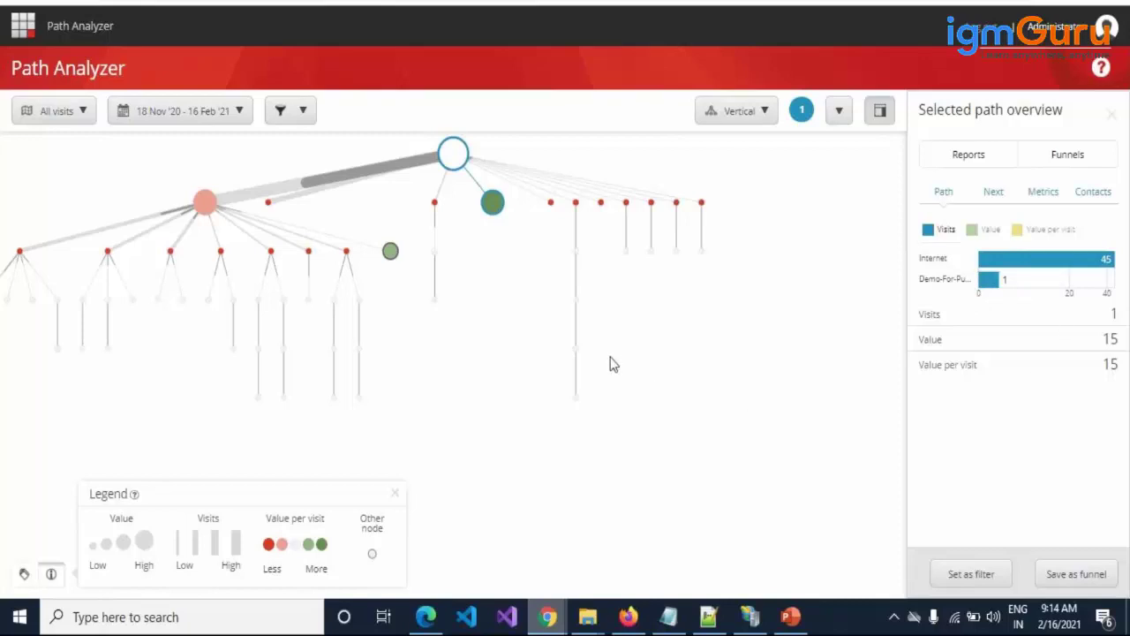
{"action": "left_click", "coordinate": [575, 399]}
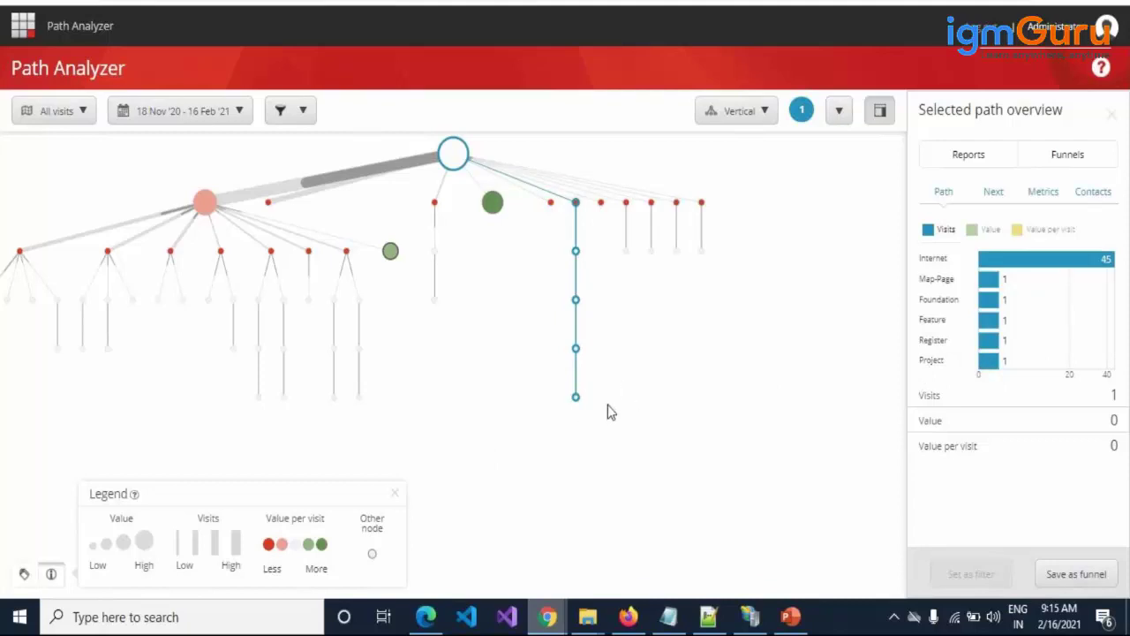
{"action": "left_click", "coordinate": [448, 439]}
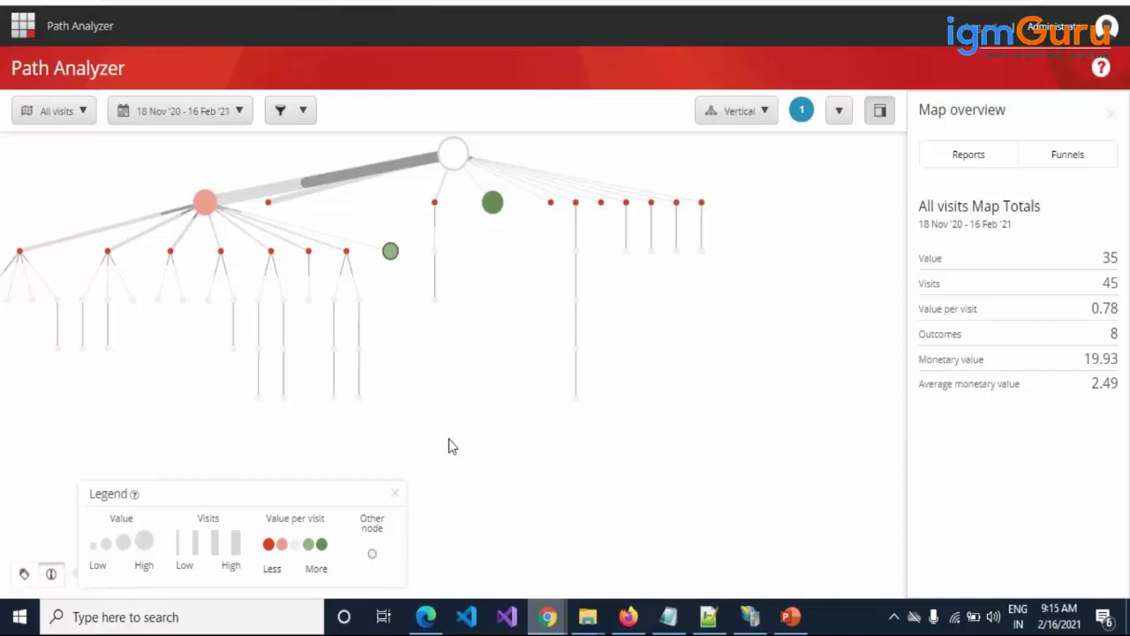
Compare the path overviews of the Home and Introduction nodes, and clear the selection
{"action": "left_click", "coordinate": [209, 204]}
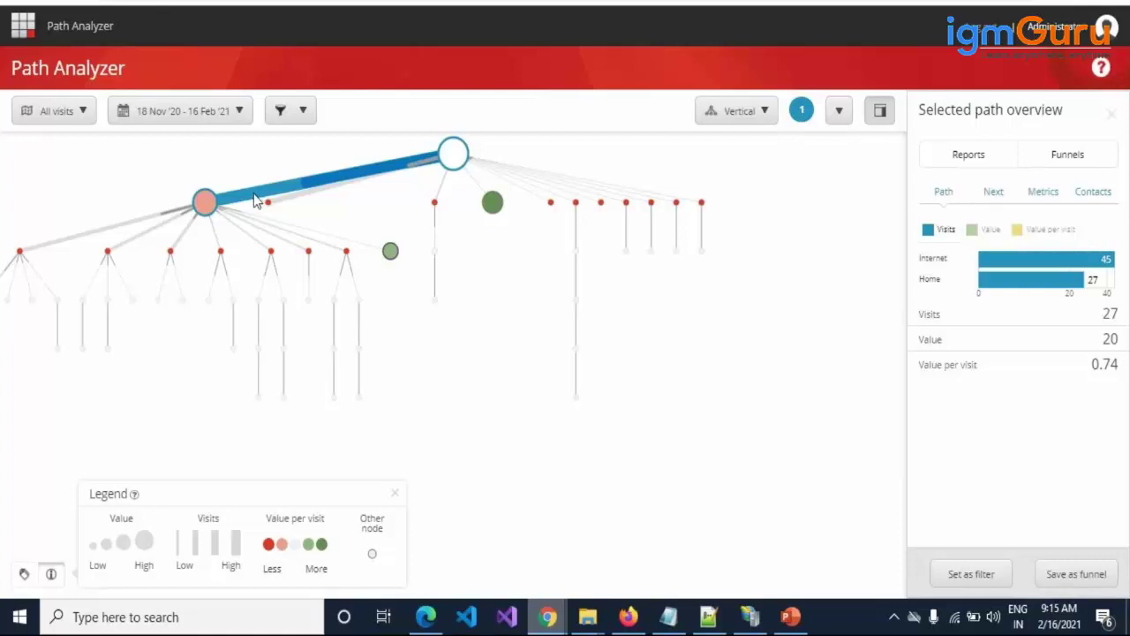
{"action": "left_click", "coordinate": [702, 205]}
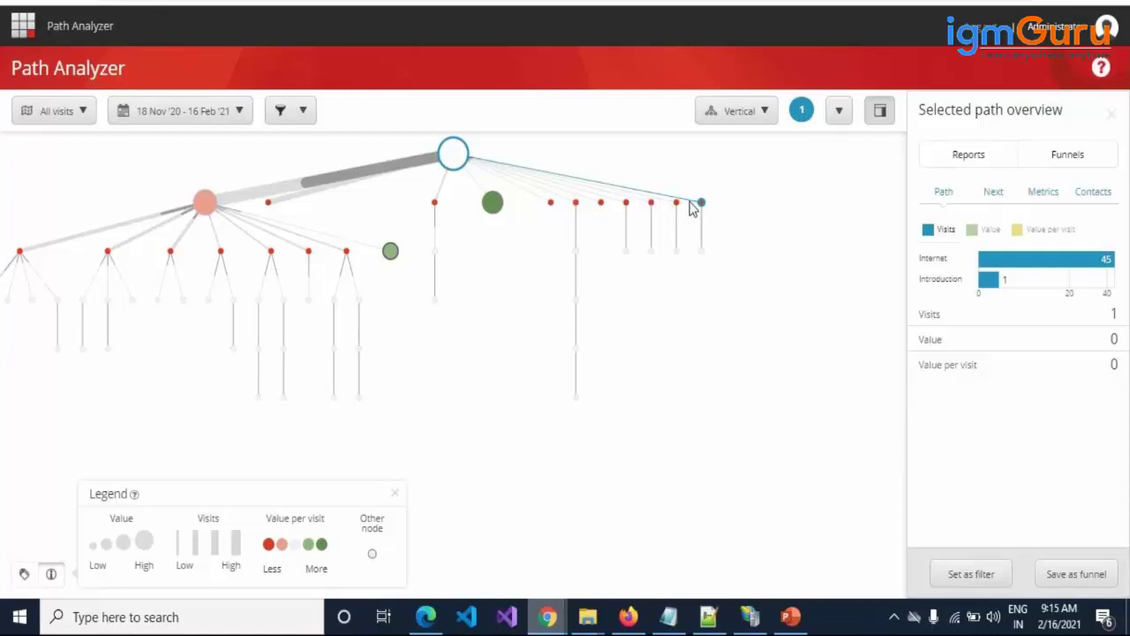
{"action": "left_click", "coordinate": [205, 204]}
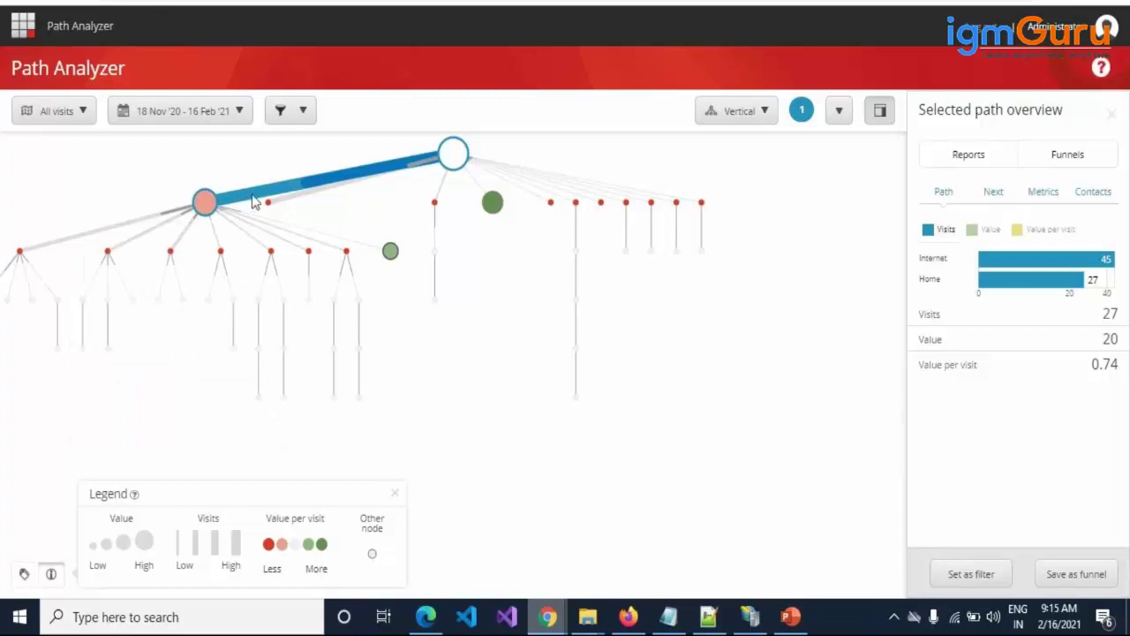
{"action": "mouse_move", "coordinate": [207, 212]}
{"action": "left_click", "coordinate": [437, 435]}
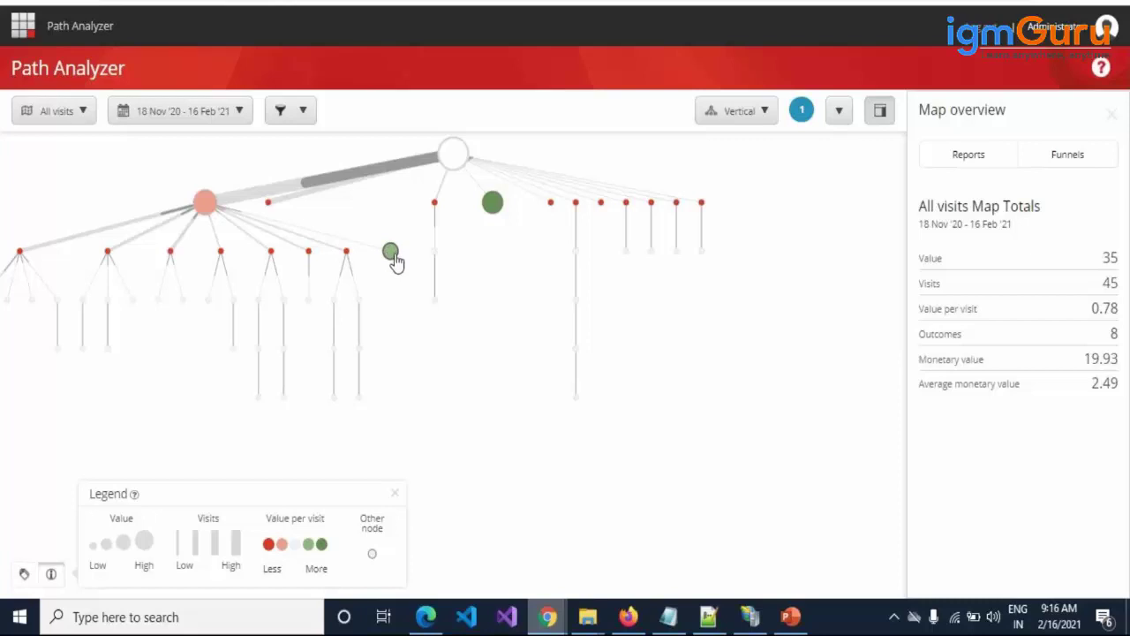
Select the "4 other nodes" group under Home and inspect its metrics and path overview
{"action": "mouse_move", "coordinate": [394, 260]}
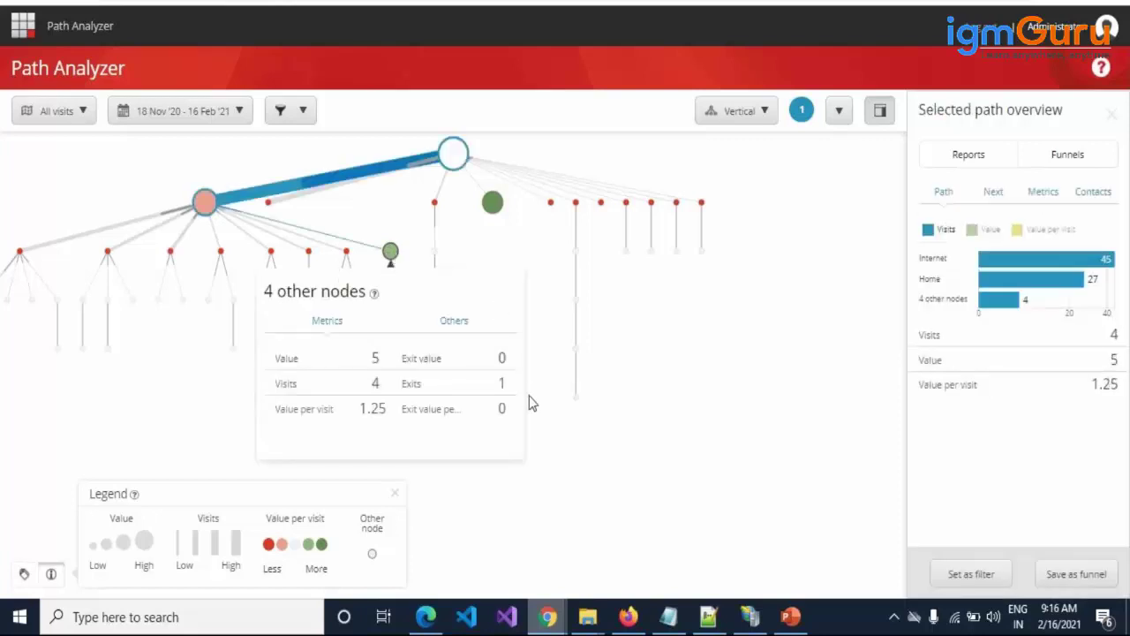
{"action": "left_click", "coordinate": [389, 254]}
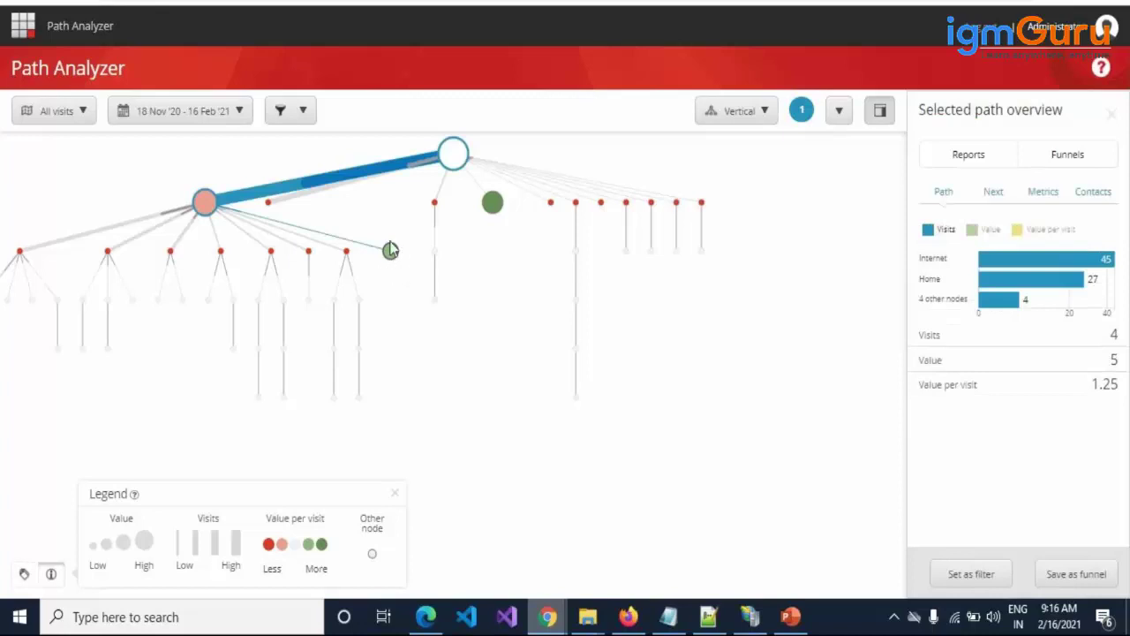
{"action": "mouse_move", "coordinate": [395, 260]}
{"action": "mouse_move", "coordinate": [310, 257]}
{"action": "left_click_drag", "start_coordinate": [481, 319], "coordinate": [501, 356]}
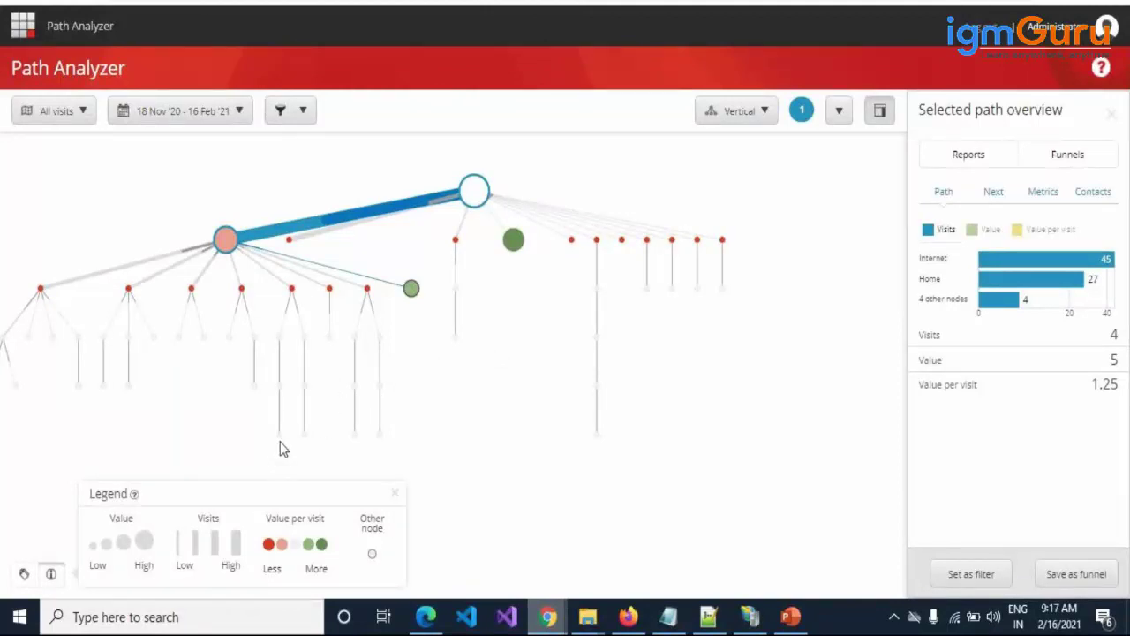
{"action": "left_click_drag", "start_coordinate": [339, 442], "coordinate": [357, 353]}
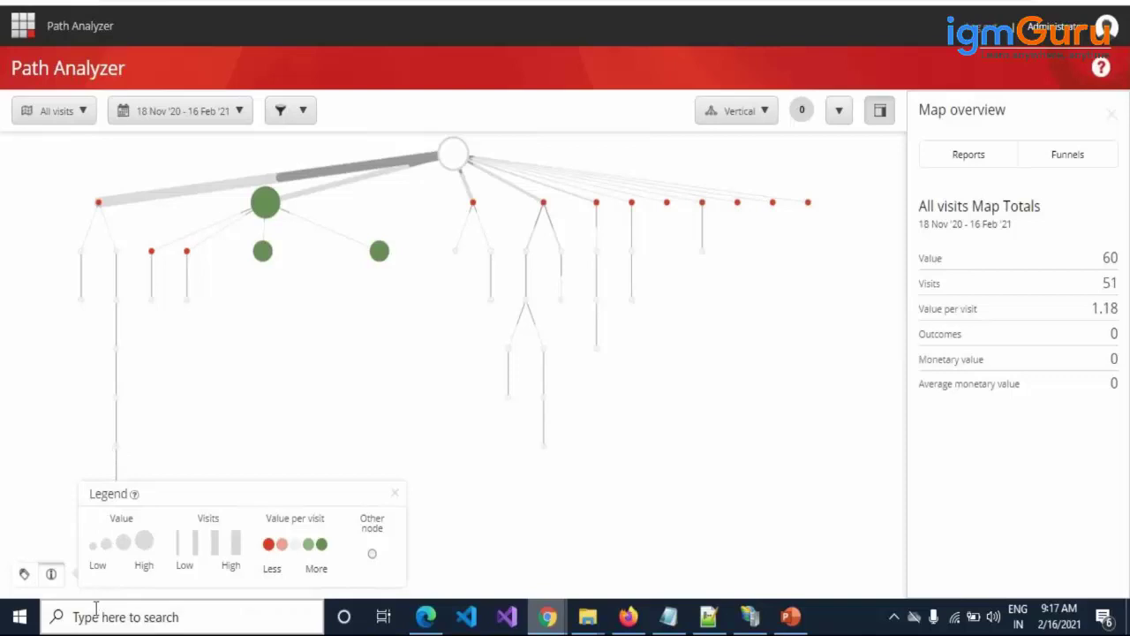
Show the map in Horizontal view and select the end node of the longest path to examine its page sequence
{"action": "left_click_drag", "start_coordinate": [318, 346], "coordinate": [325, 383]}
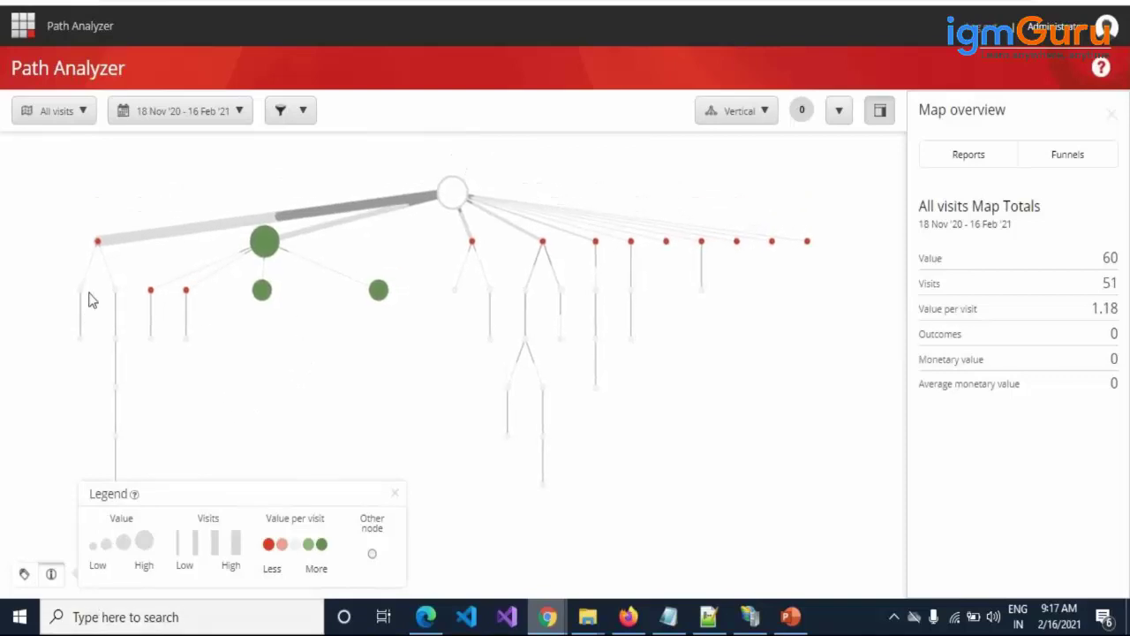
{"action": "left_click", "coordinate": [765, 113]}
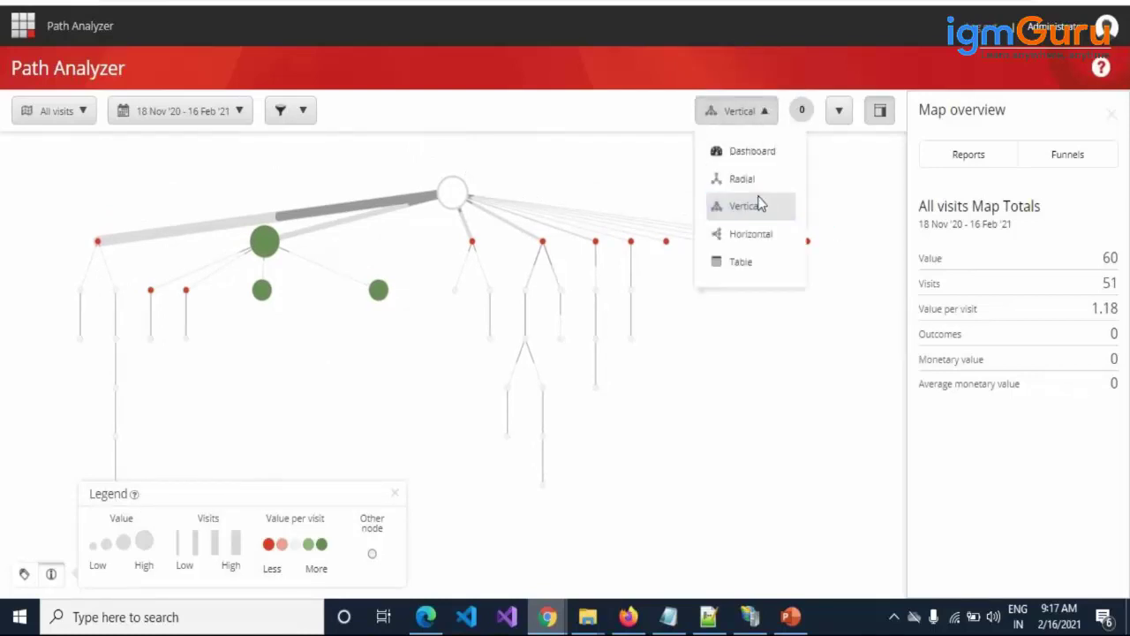
{"action": "left_click", "coordinate": [752, 245]}
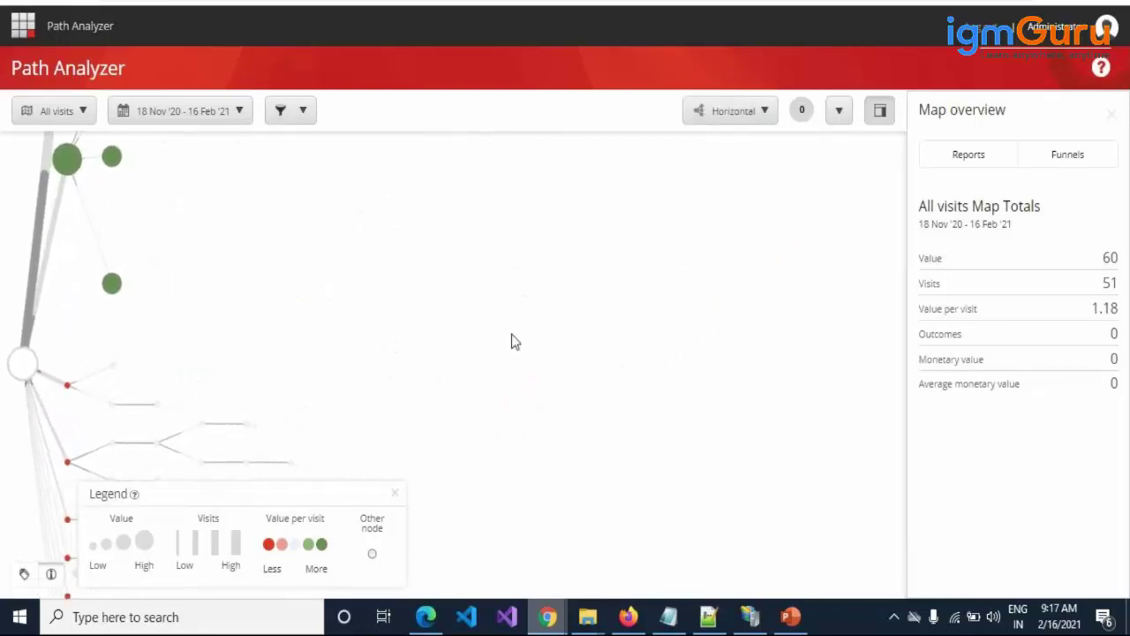
{"action": "left_click", "coordinate": [523, 184]}
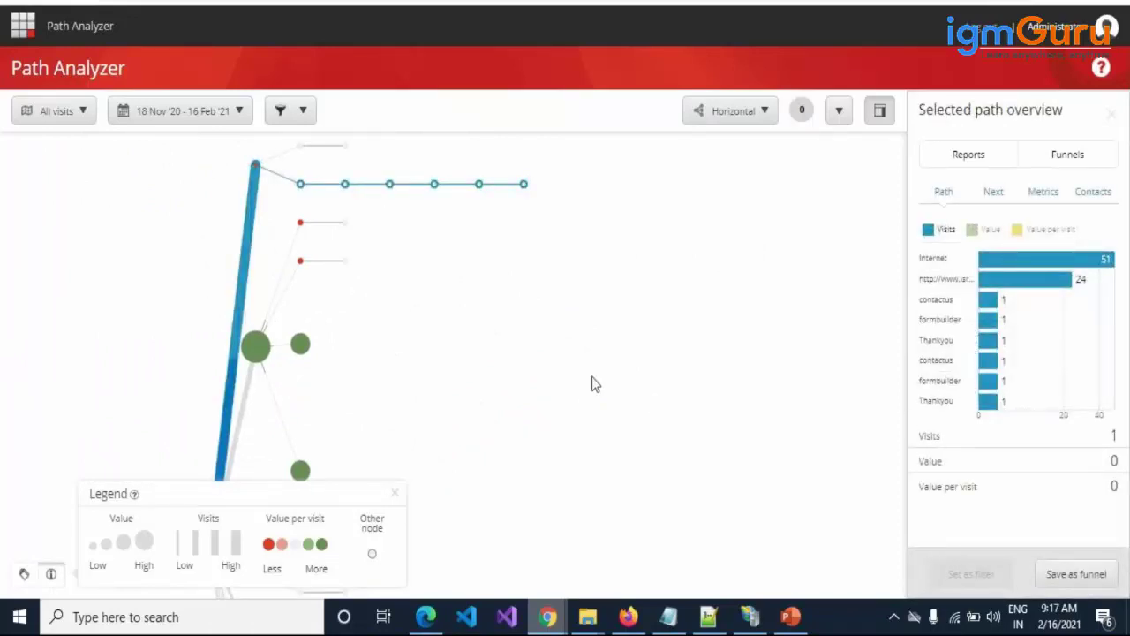
{"action": "left_click_drag", "start_coordinate": [543, 364], "coordinate": [504, 416]}
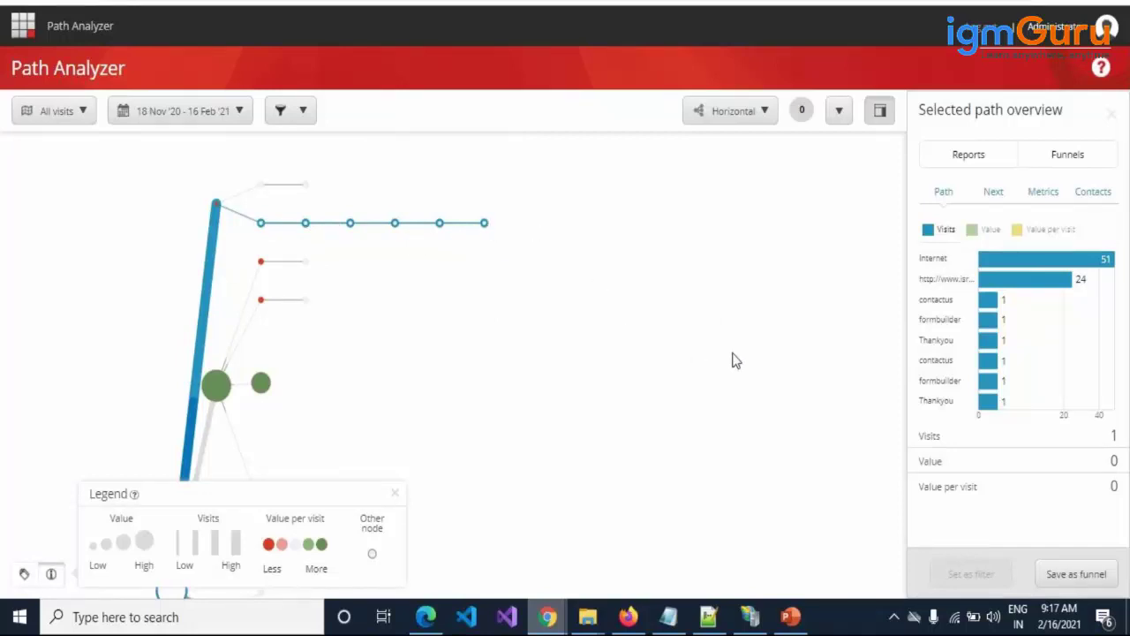
{"action": "left_click_drag", "start_coordinate": [571, 315], "coordinate": [671, 267]}
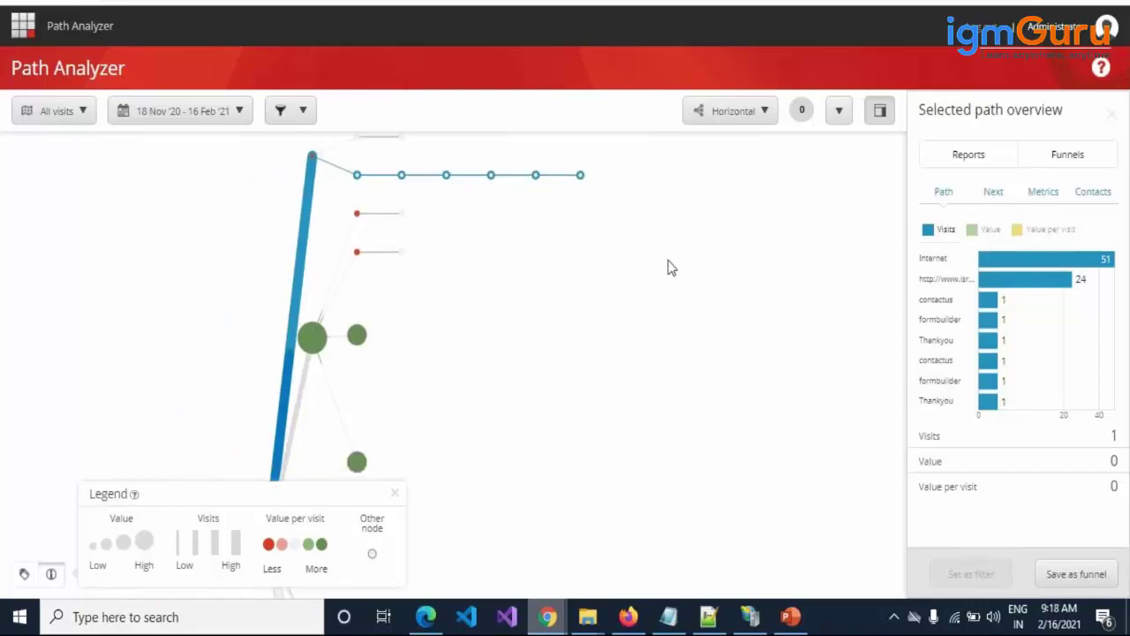
Show the map in Table view and examine the page sequences and metrics of the listed paths
{"action": "left_click", "coordinate": [763, 111]}
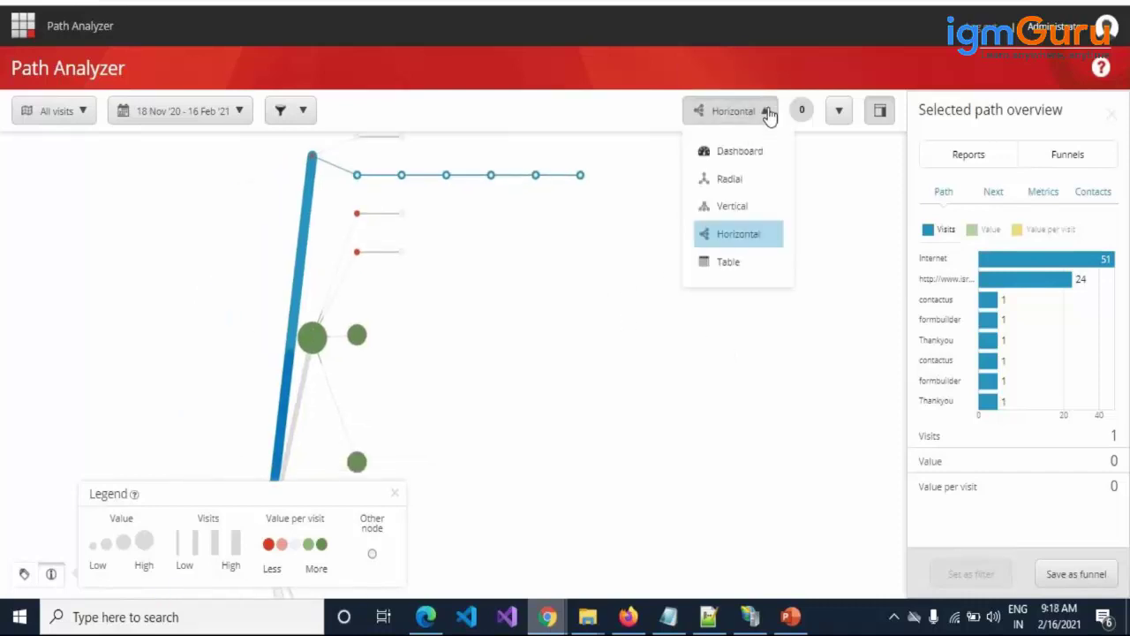
{"action": "left_click", "coordinate": [738, 264]}
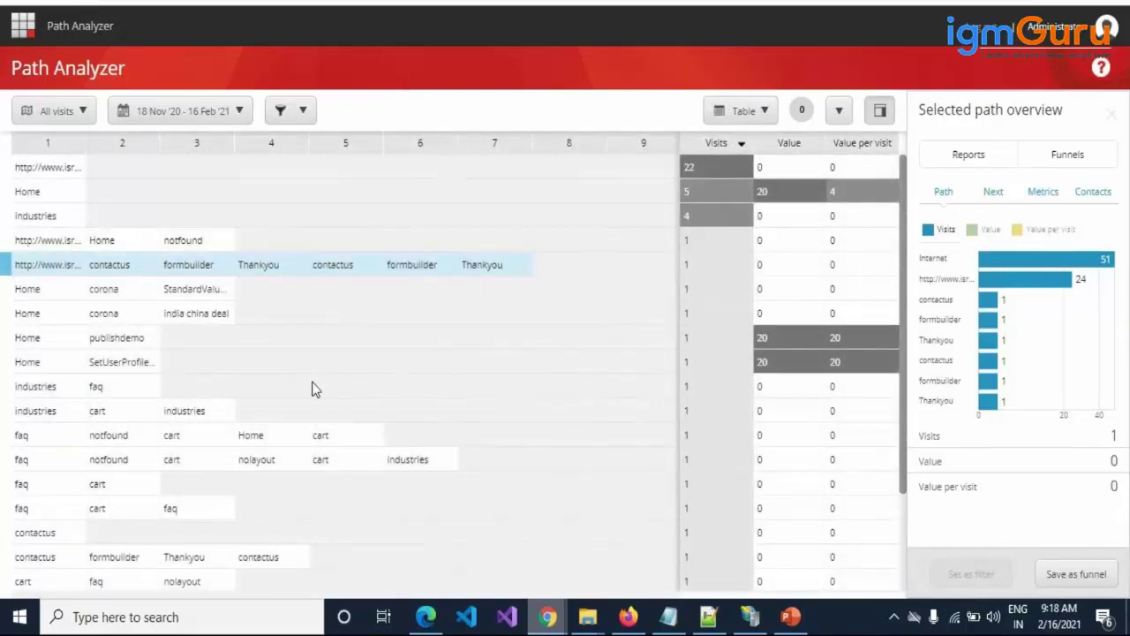
{"action": "mouse_move", "coordinate": [42, 344]}
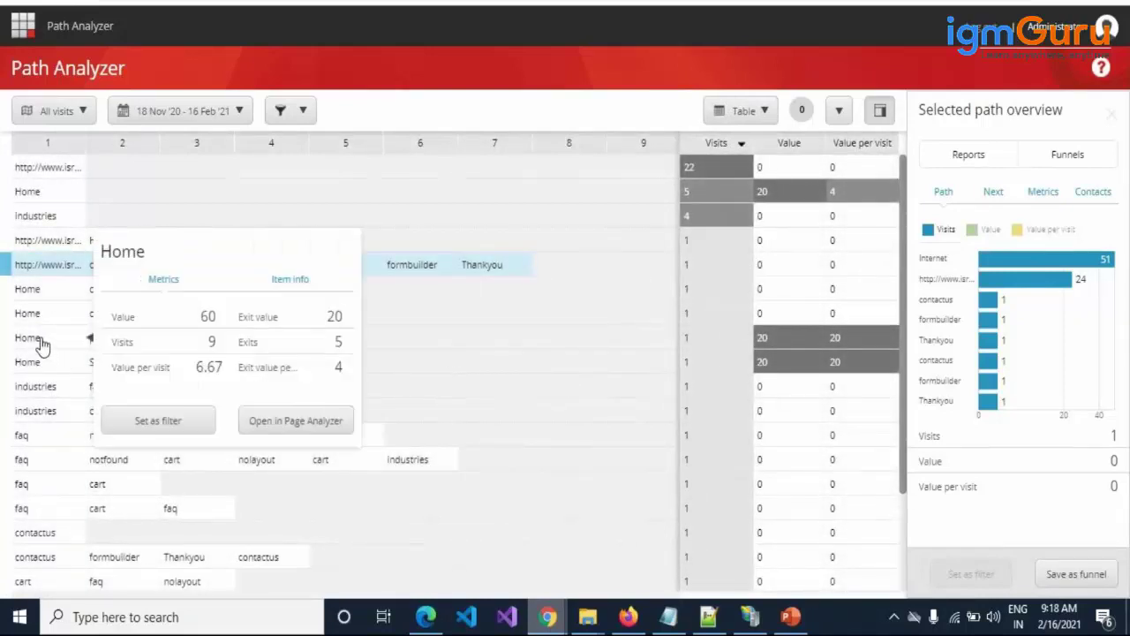
{"action": "mouse_move", "coordinate": [123, 346]}
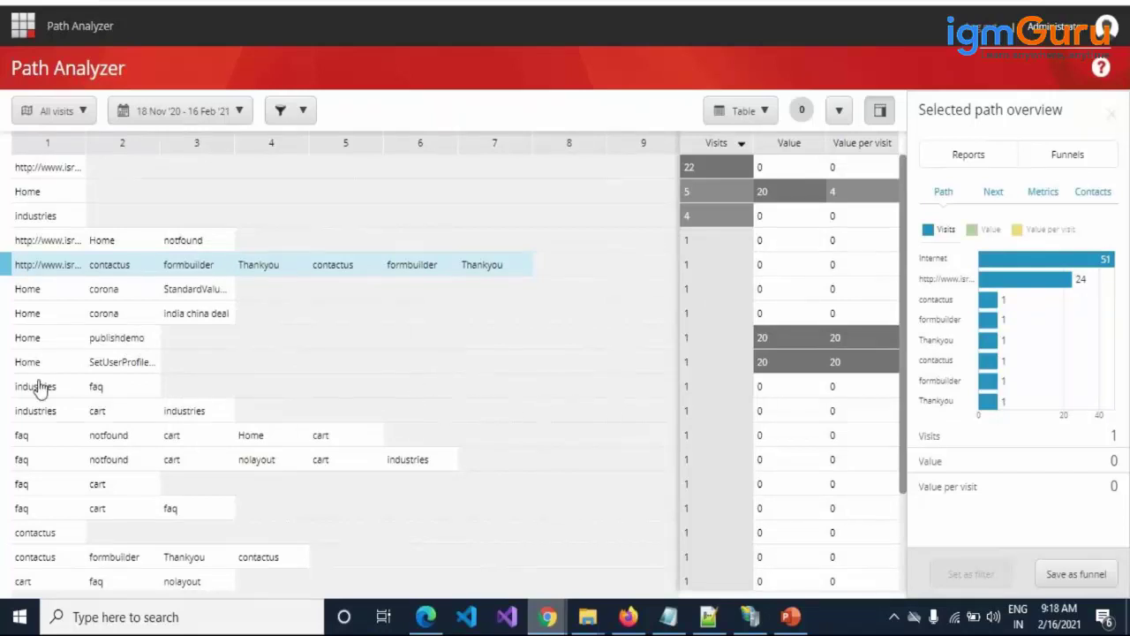
{"action": "mouse_move", "coordinate": [35, 392]}
{"action": "scroll", "coordinate": [560, 516], "scroll_direction": "down", "scroll_amount": 1}
{"action": "scroll", "coordinate": [560, 516], "scroll_direction": "up", "scroll_amount": 1}
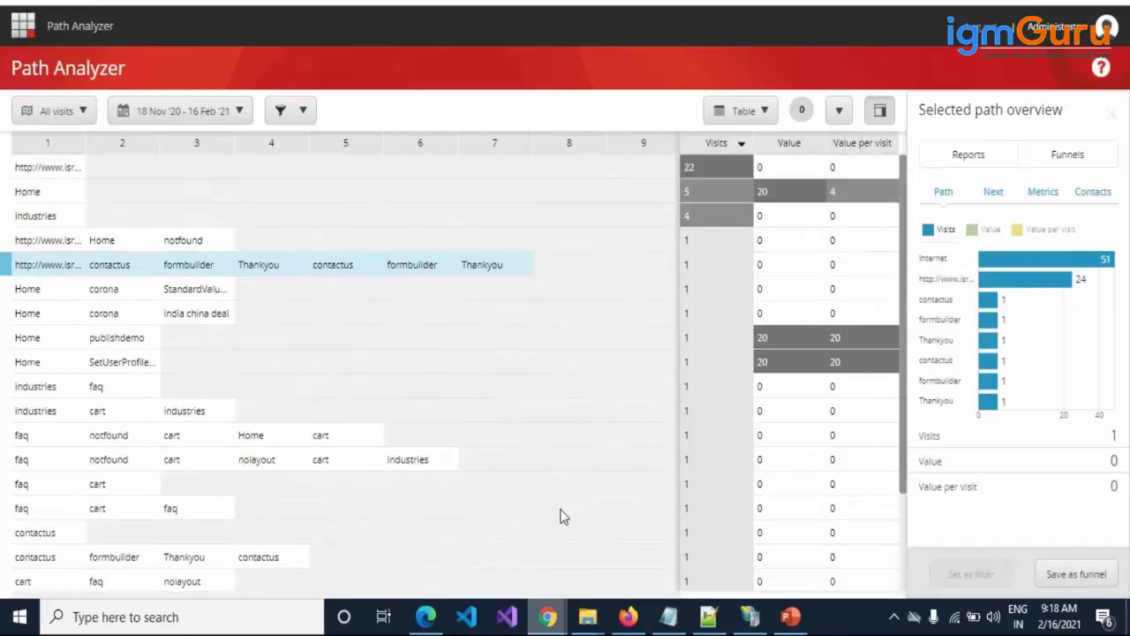
Look over the options for exporting the map data and the application settings
{"action": "left_click", "coordinate": [767, 111]}
{"action": "left_click", "coordinate": [839, 111]}
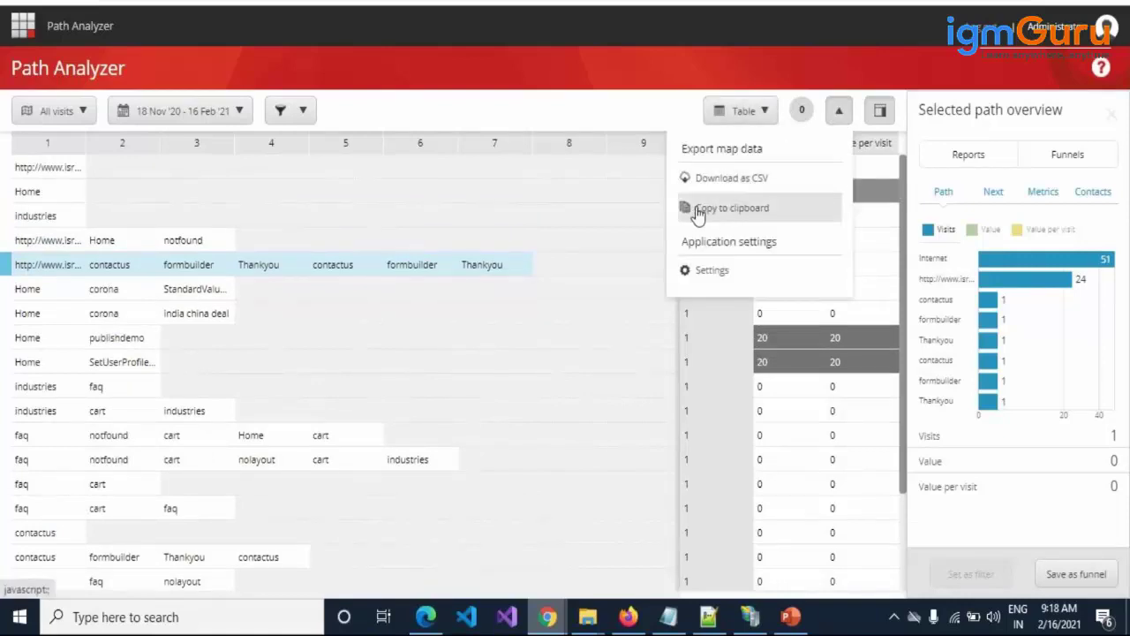
{"action": "left_click", "coordinate": [500, 204]}
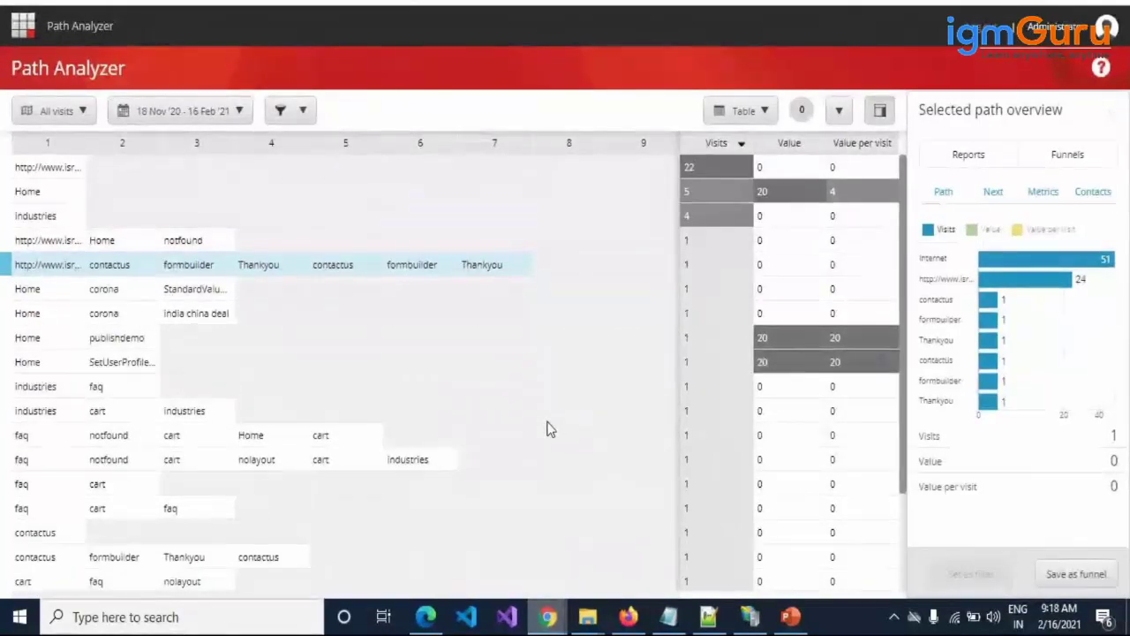
Return the path map to the Vertical view
{"action": "left_click", "coordinate": [764, 116]}
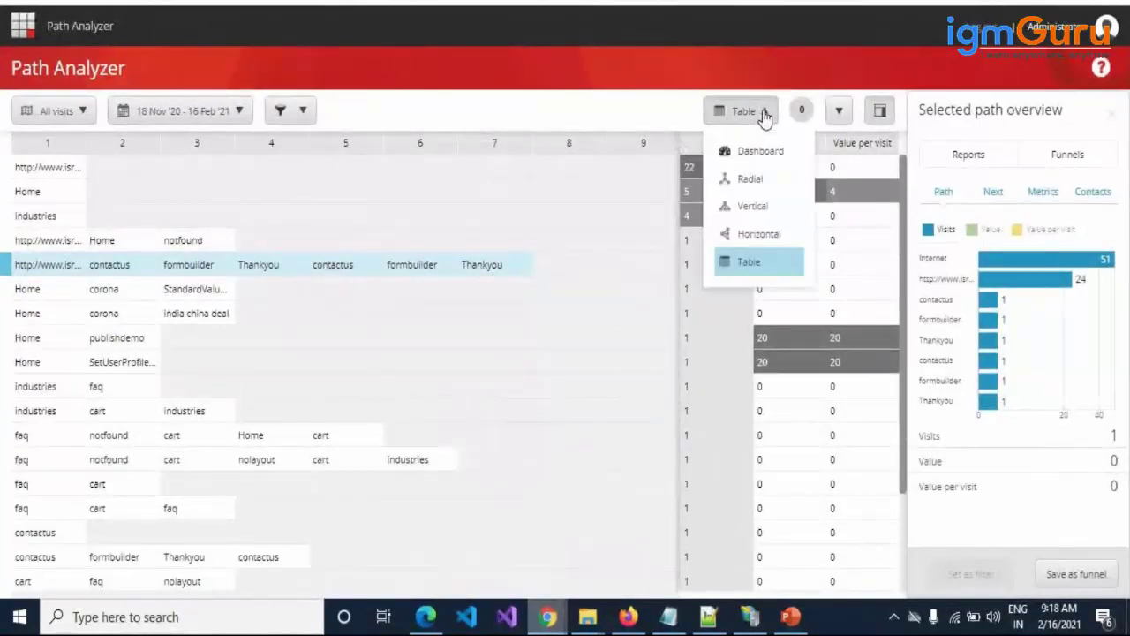
{"action": "left_click", "coordinate": [747, 205]}
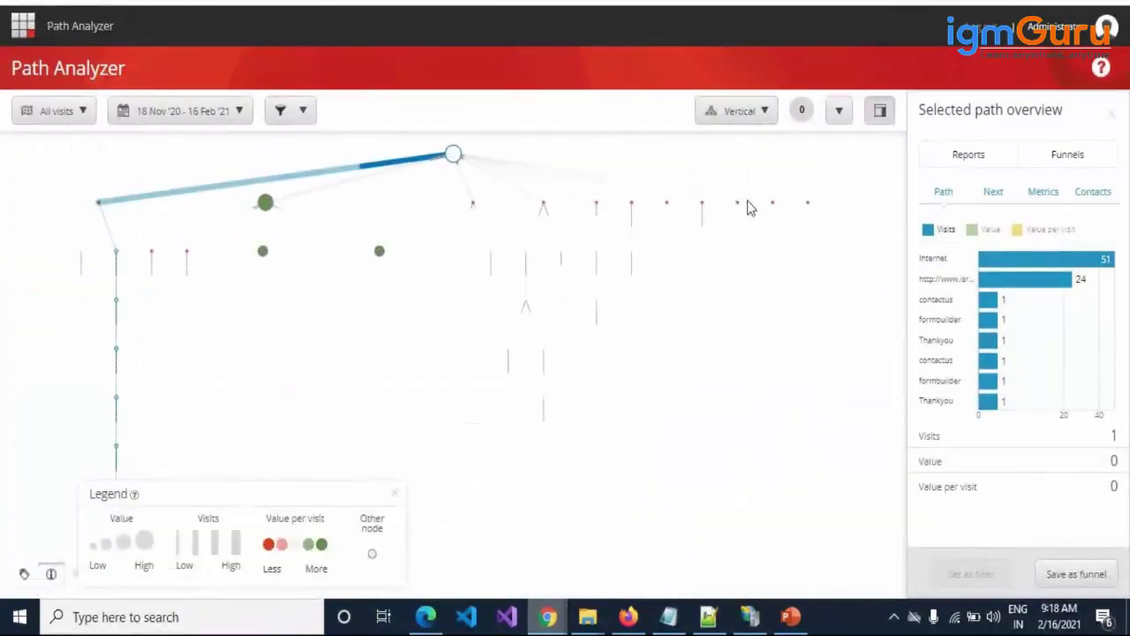
{"action": "left_click_drag", "start_coordinate": [365, 377], "coordinate": [367, 392]}
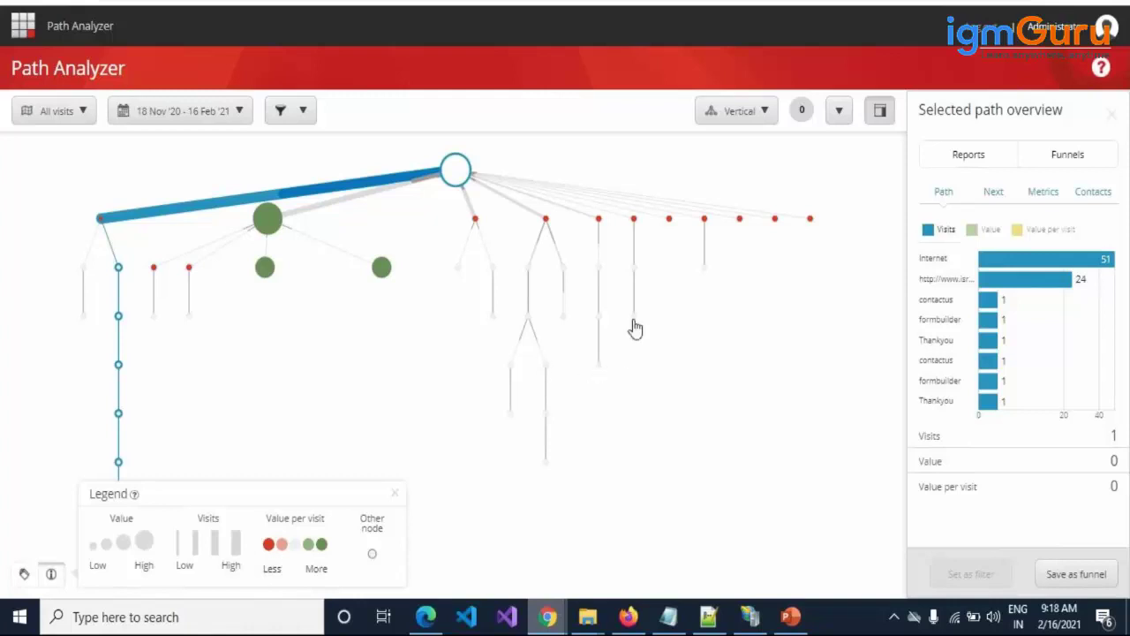
Inspect the path through contactus and formbuilder by selecting its final contactus node and its Thankyou node
{"action": "left_click", "coordinate": [599, 364]}
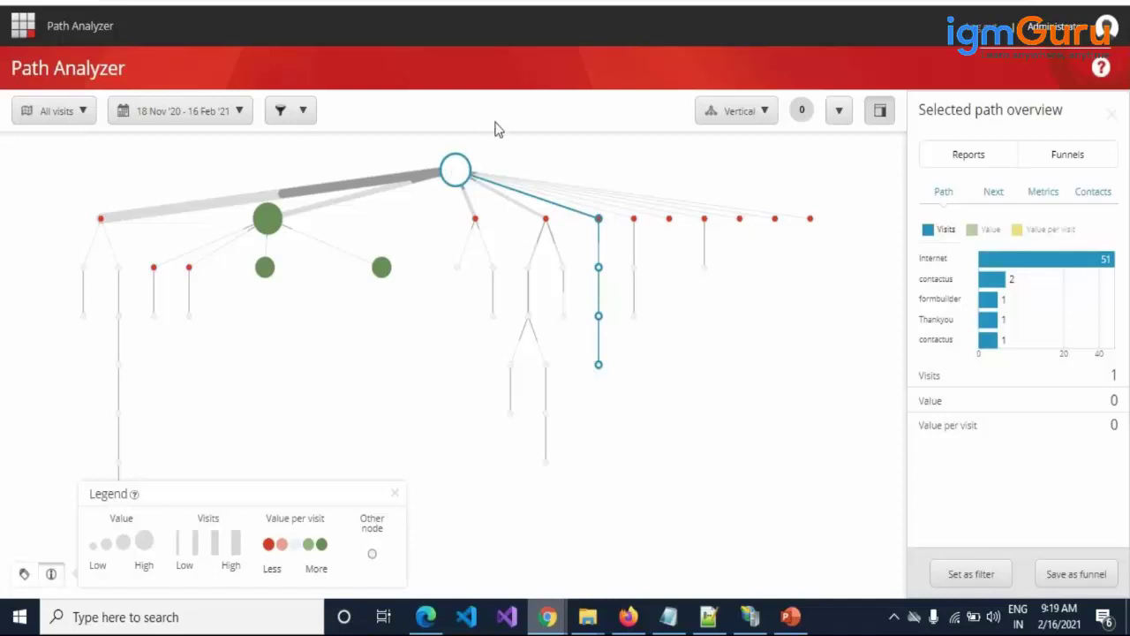
{"action": "mouse_move", "coordinate": [600, 228]}
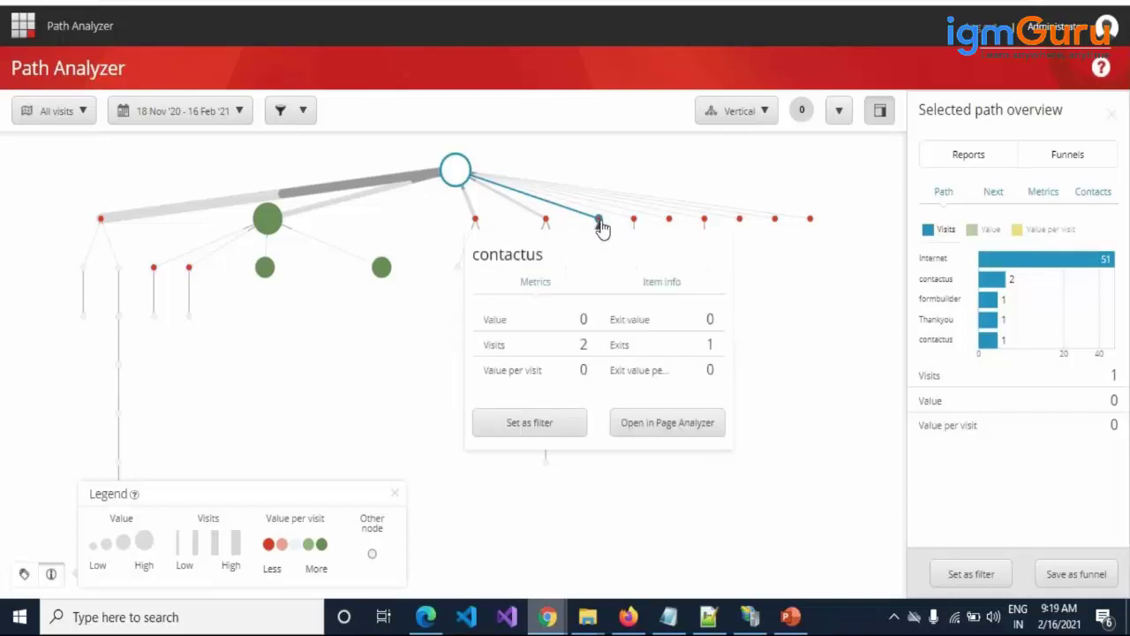
{"action": "left_click", "coordinate": [601, 275]}
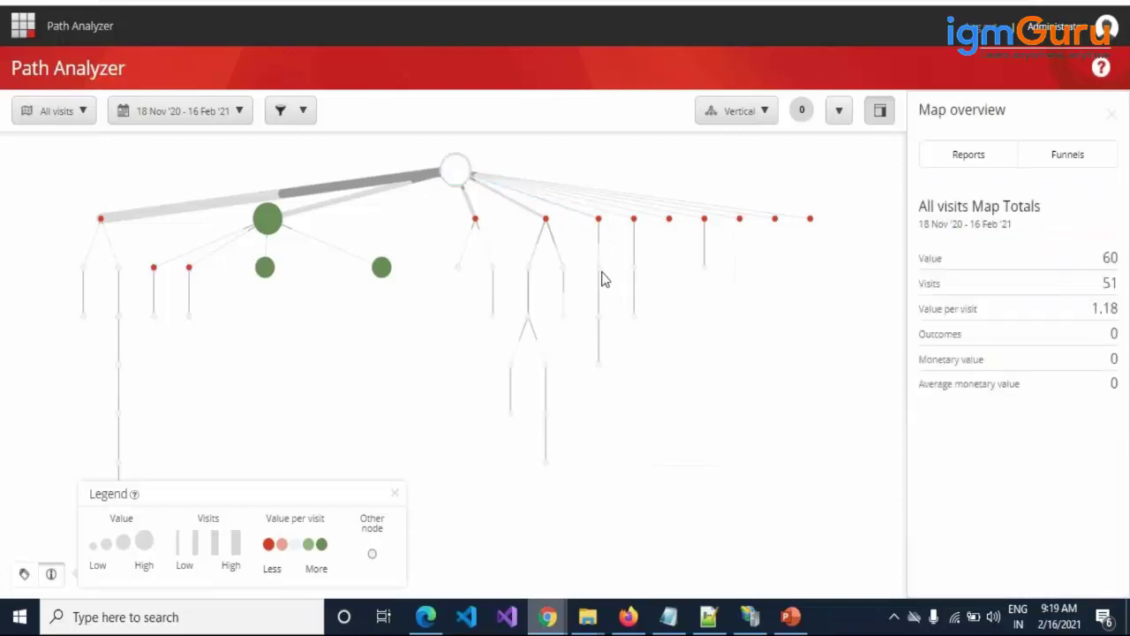
{"action": "left_click", "coordinate": [598, 317]}
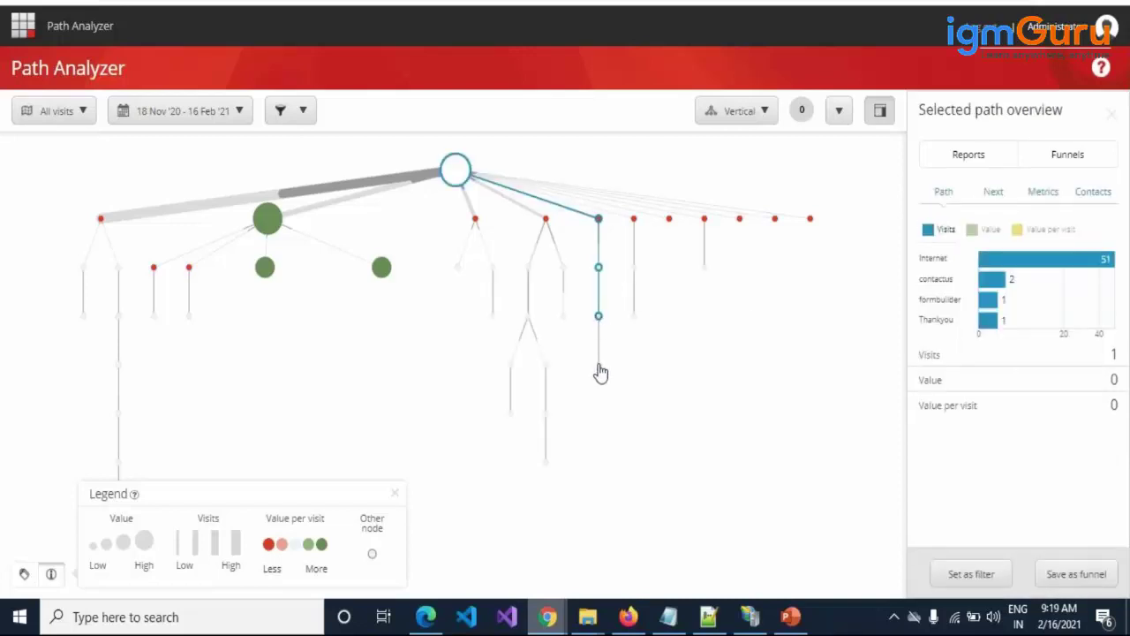
Select the final contactus node of the highlighted path and return to the Sitecore launchpad
{"action": "left_click", "coordinate": [599, 367]}
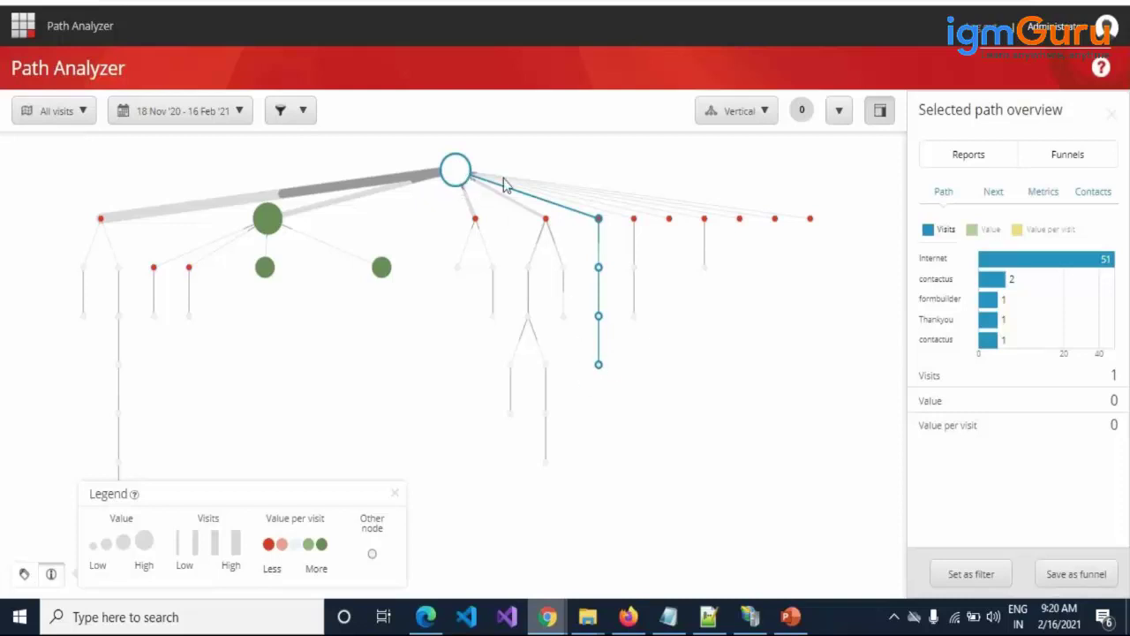
{"action": "left_click", "coordinate": [598, 367]}
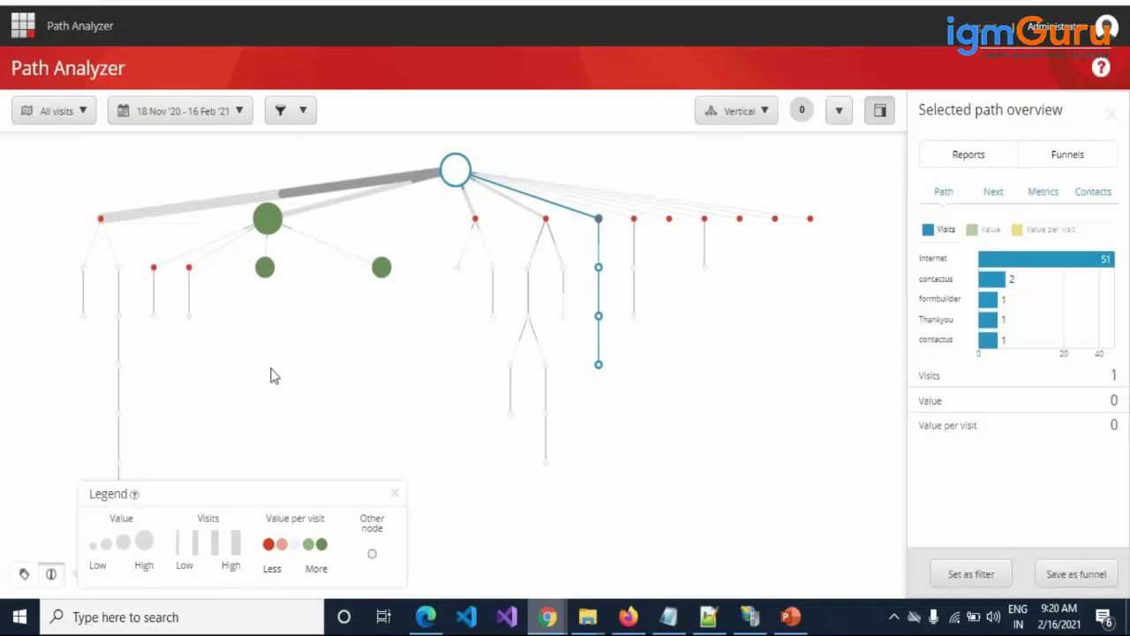
{"action": "left_click", "coordinate": [23, 28]}
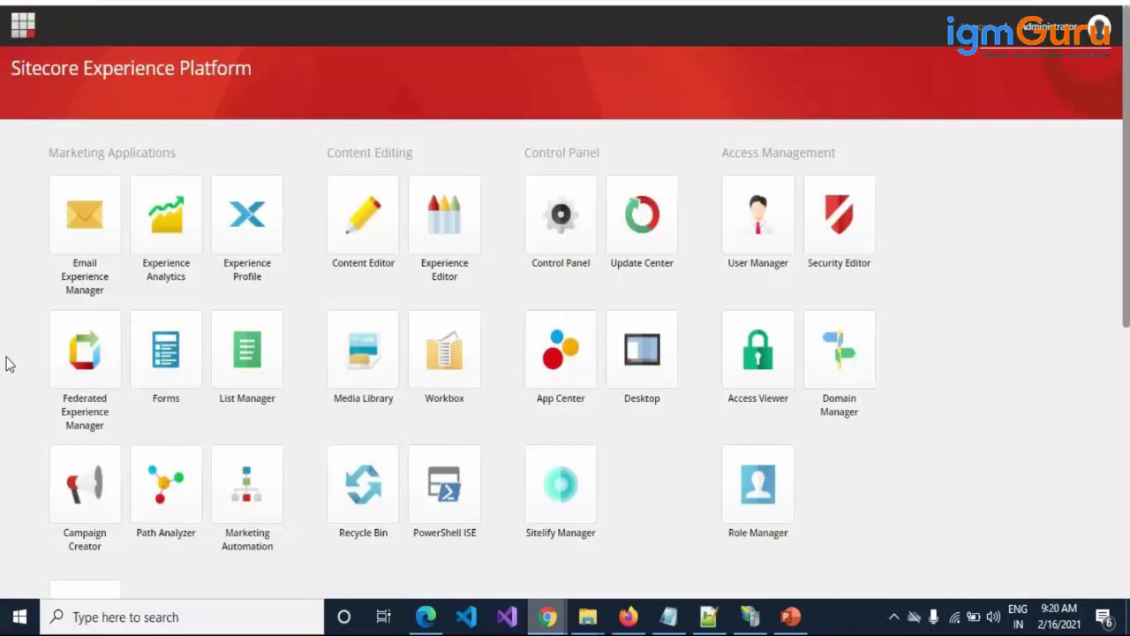
{"action": "scroll", "coordinate": [7, 364], "scroll_direction": "down", "scroll_amount": 1}
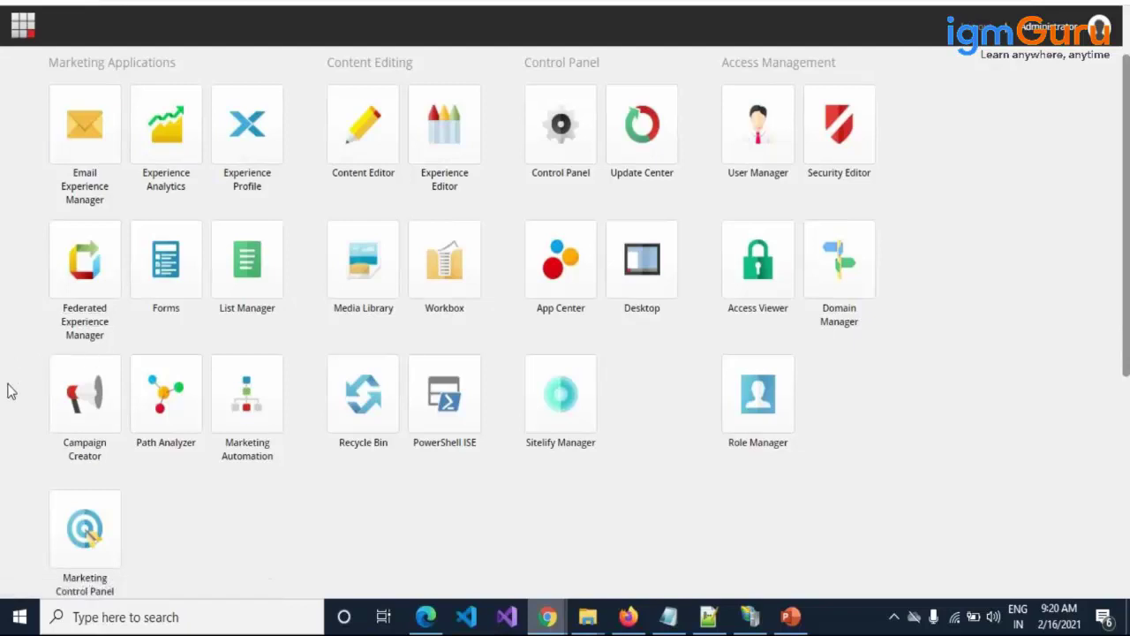
{"action": "scroll", "coordinate": [7, 391], "scroll_direction": "up", "scroll_amount": 1}
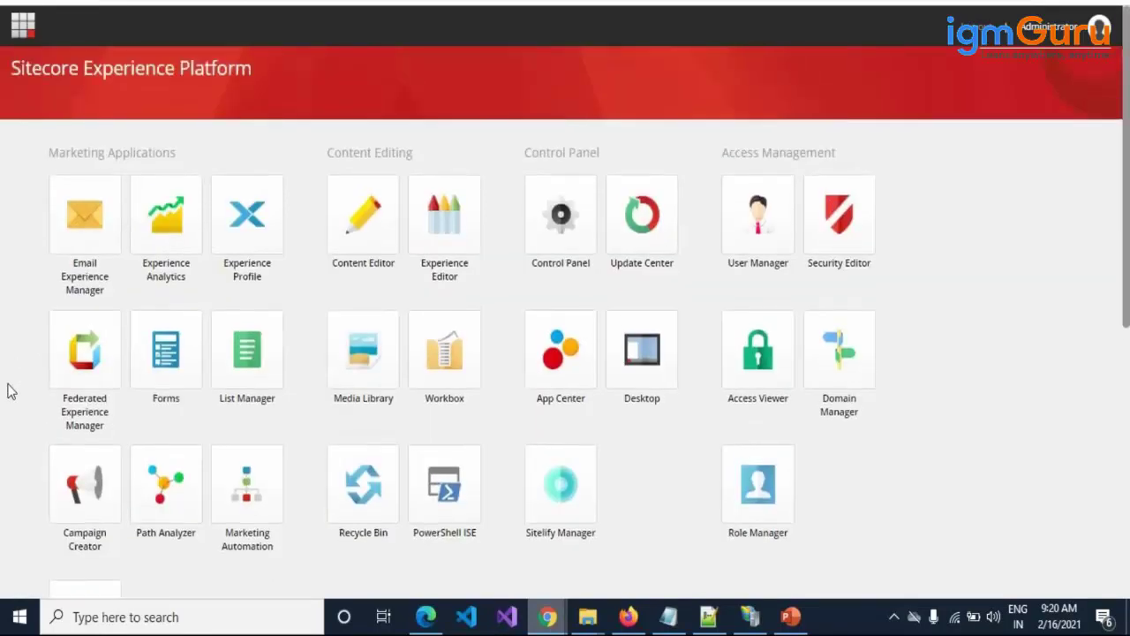
{"action": "left_click", "coordinate": [178, 536]}
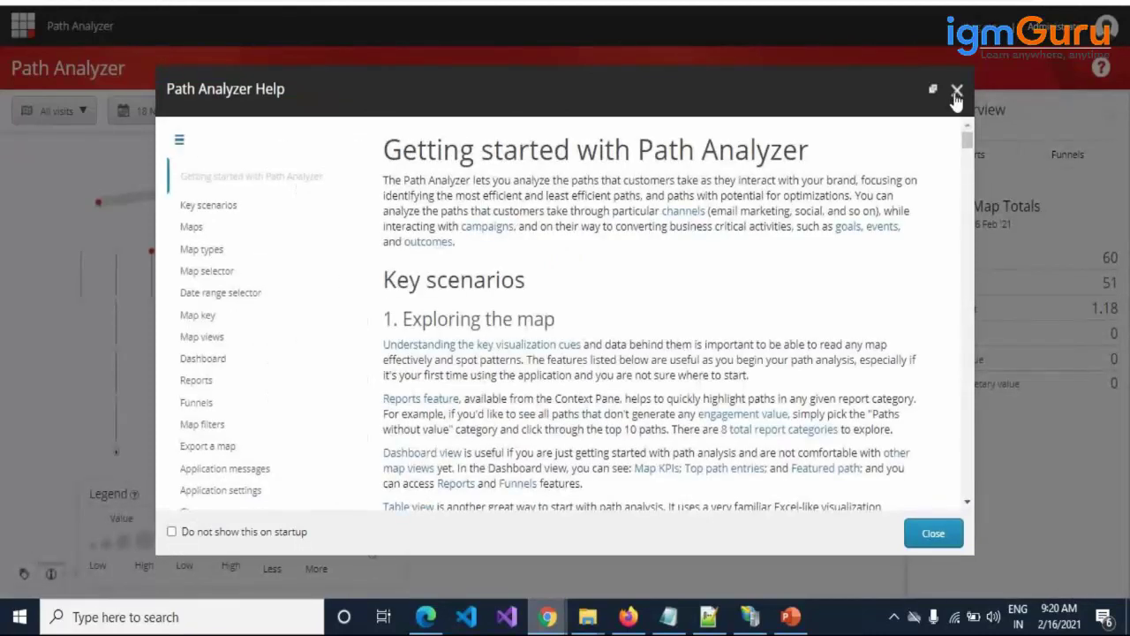
{"action": "left_click", "coordinate": [957, 90]}
{"action": "left_click", "coordinate": [17, 33]}
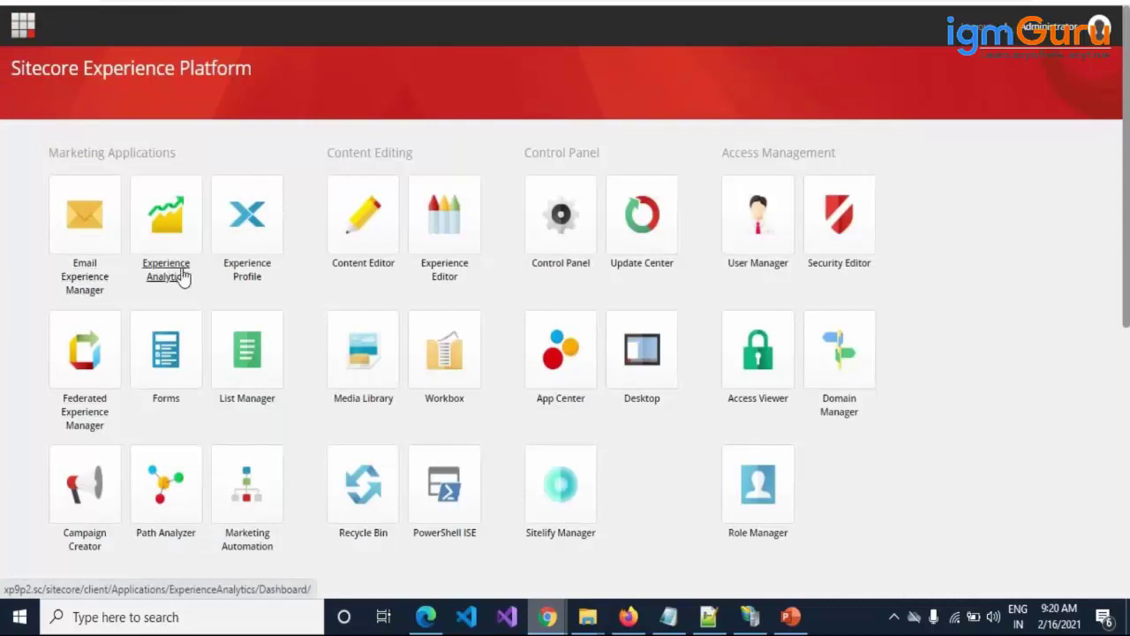
Open Experience Analytics, examine the dashboard's online interactions figures and visits chart, and return to the launchpad
{"action": "left_click", "coordinate": [173, 279]}
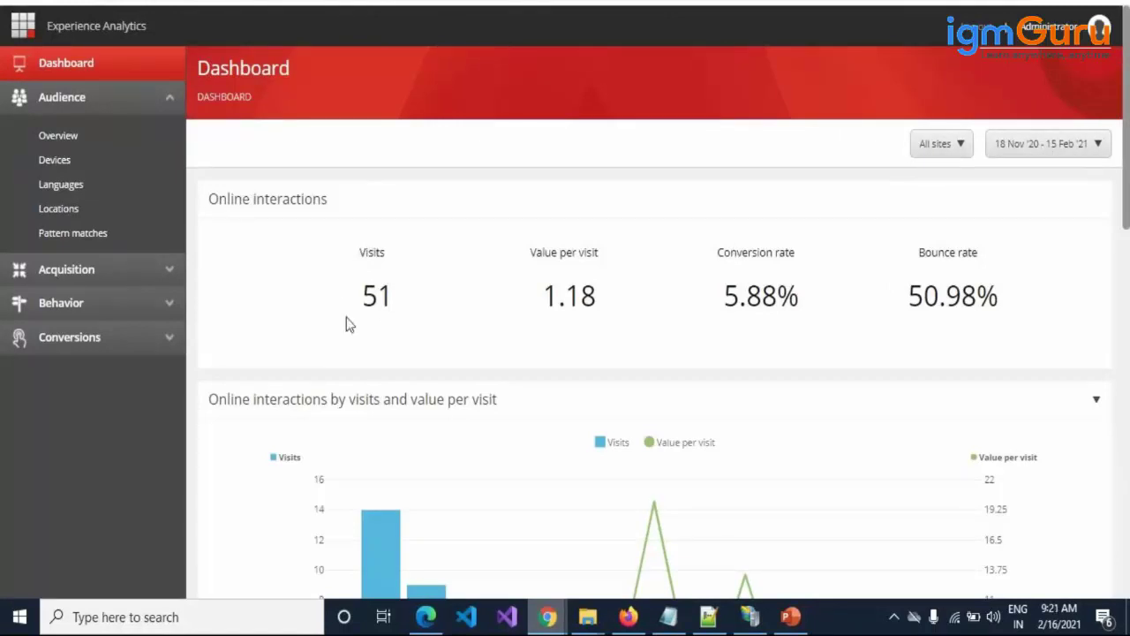
{"action": "scroll", "coordinate": [377, 406], "scroll_direction": "down", "scroll_amount": 2}
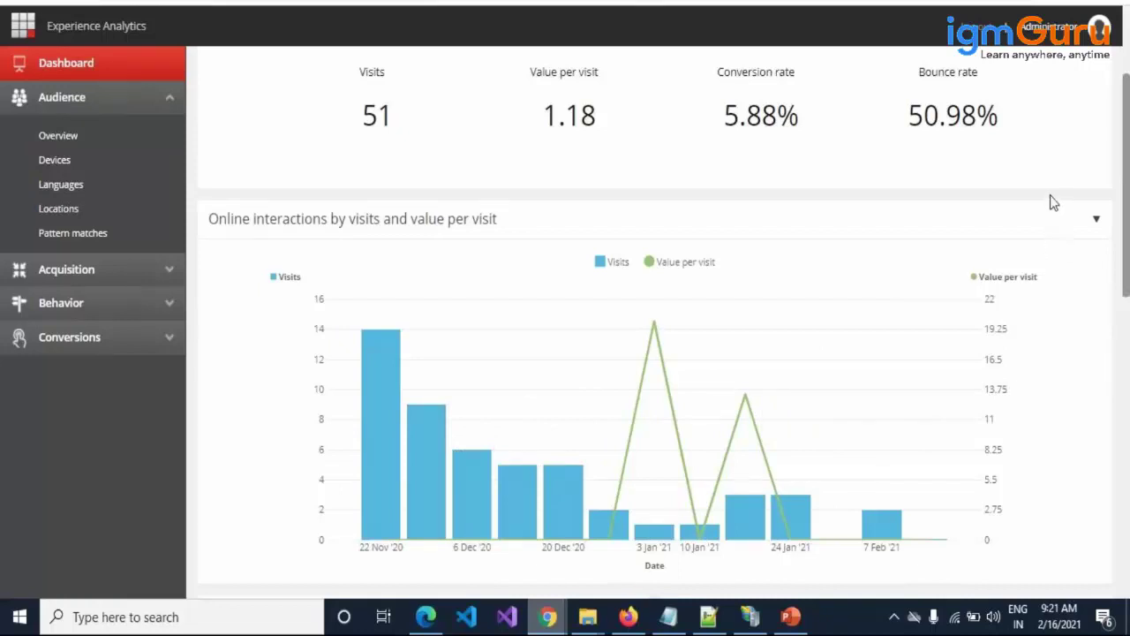
{"action": "left_click", "coordinate": [21, 30]}
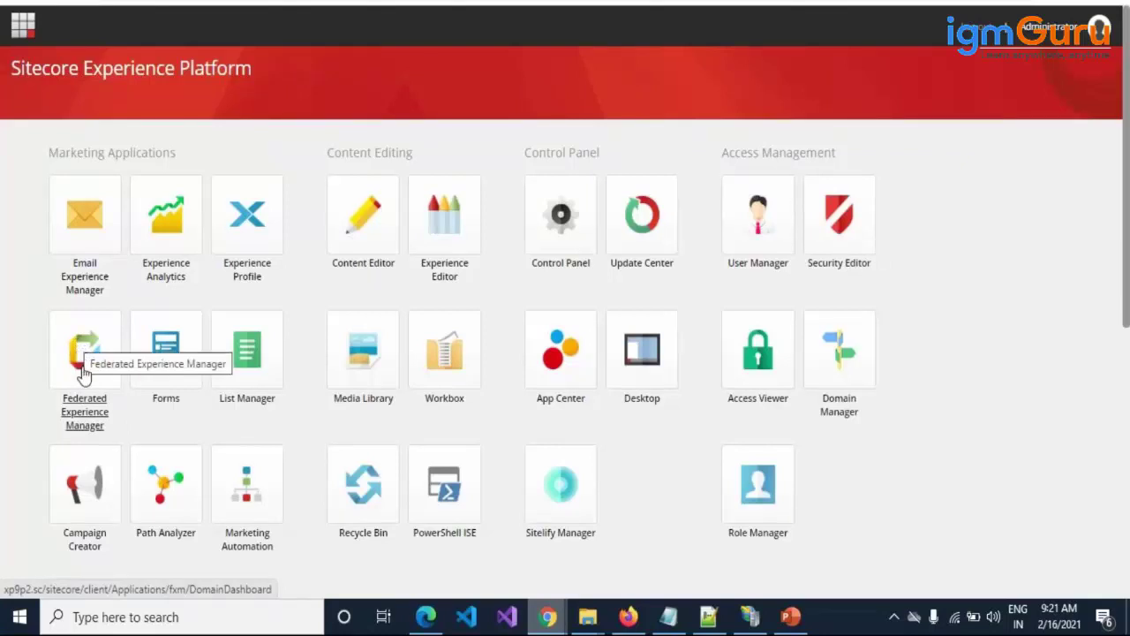
Switch to Notepad++ and create a new text file with three blank lines at its start
{"action": "mouse_move", "coordinate": [708, 618]}
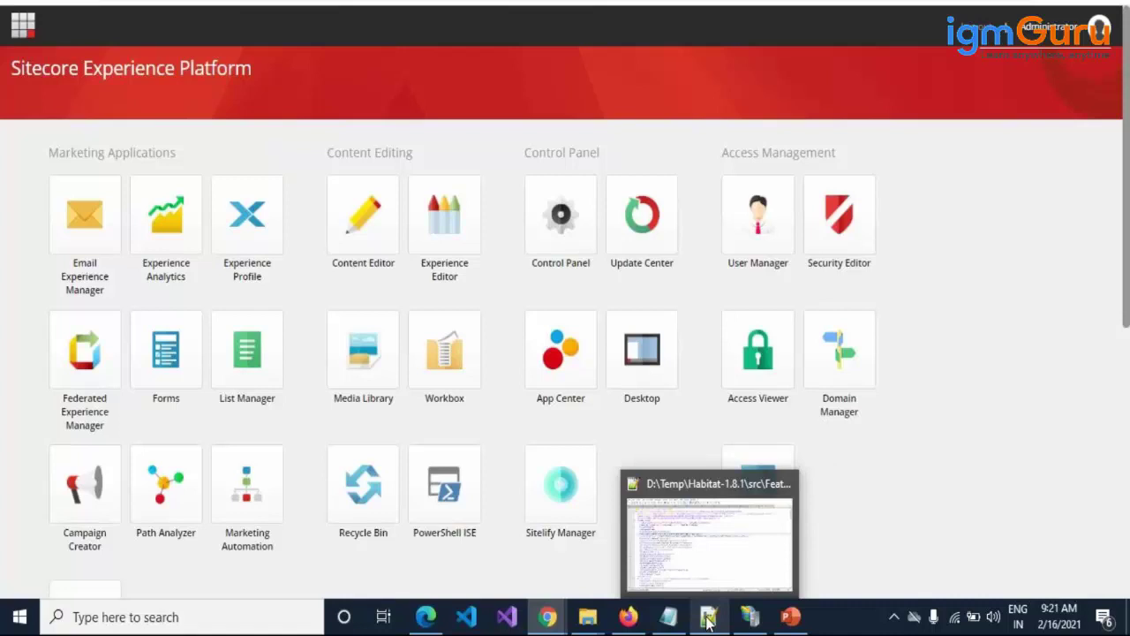
{"action": "left_click", "coordinate": [708, 621]}
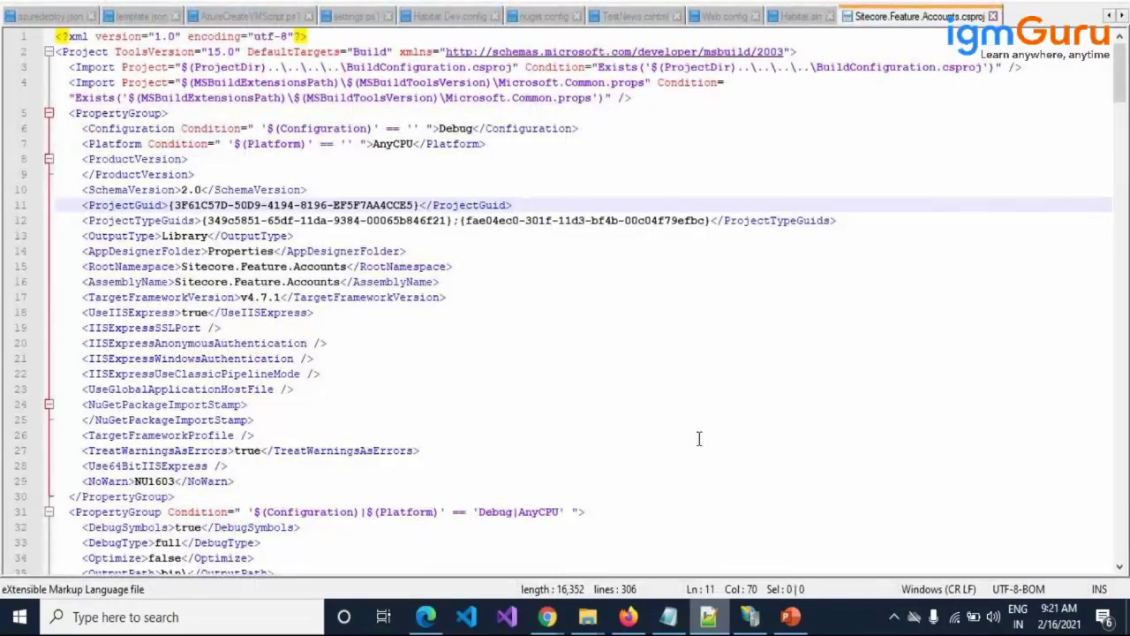
{"action": "key", "text": "ctrl+n"}
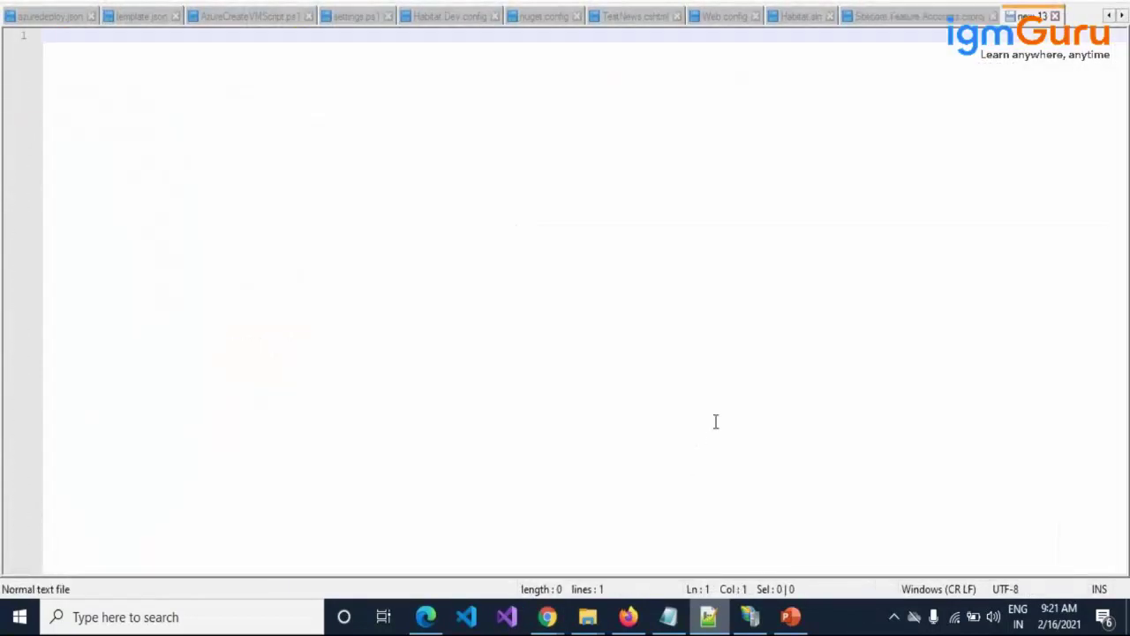
{"action": "key", "text": "Return"}
{"action": "key", "text": "Return"}
{"action": "key", "text": "Return"}
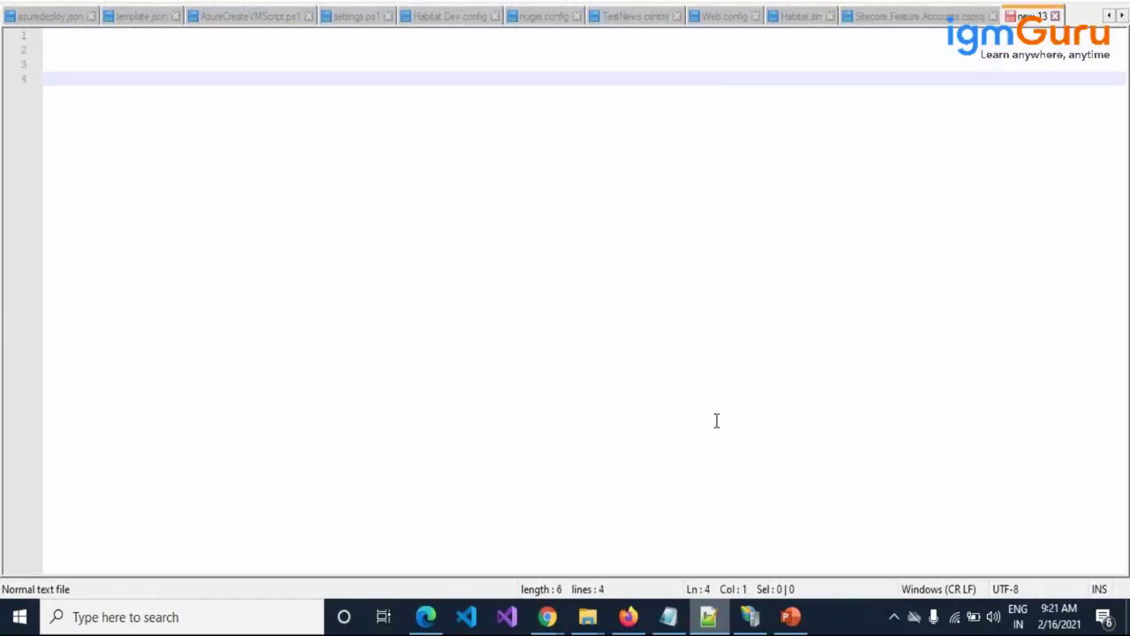
Write "3 websites -> PHP websites => Sitecore" on line 4 and start a new line
{"action": "type", "text": "3 websitea "}
{"action": "type", "text": "-> "}
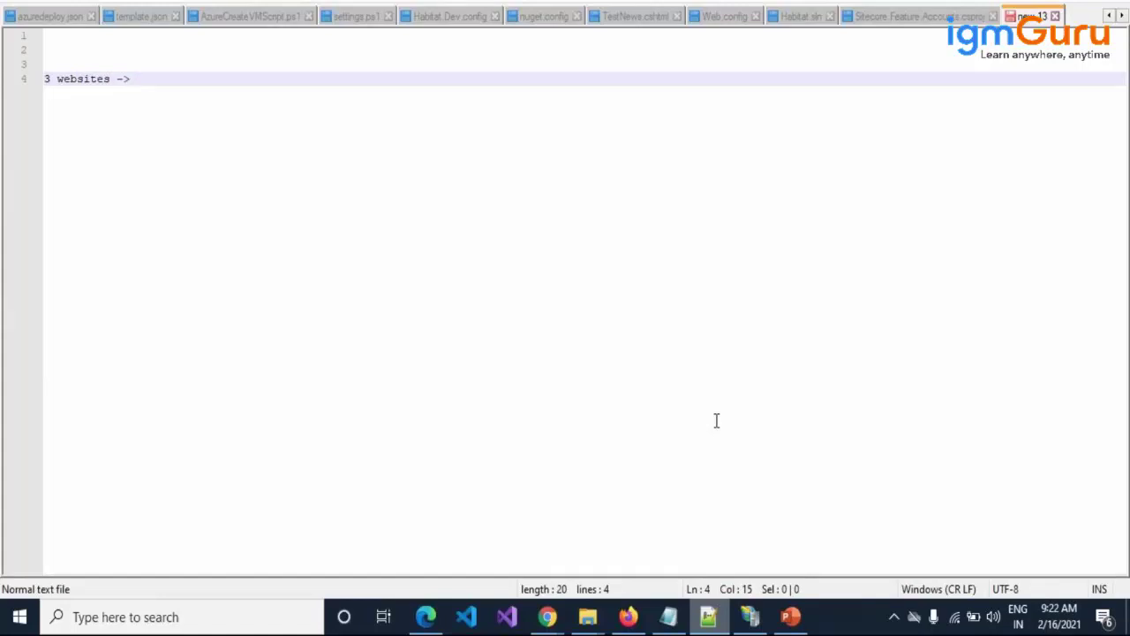
{"action": "type", "text": "PHP websites"}
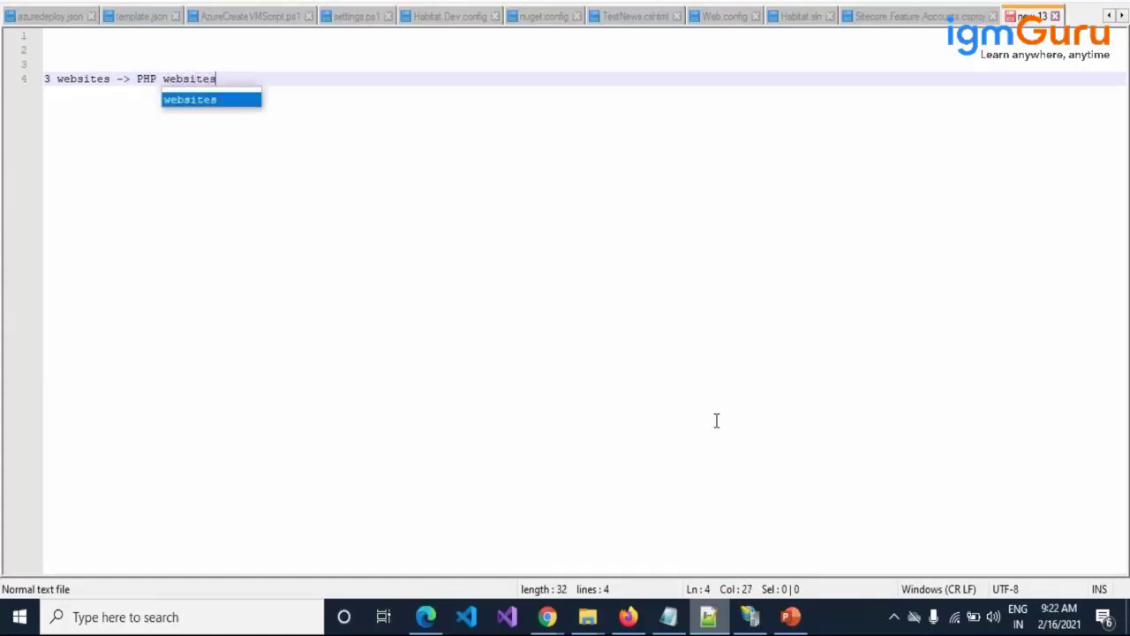
{"action": "key", "text": "Escape"}
{"action": "type", "text": "->"}
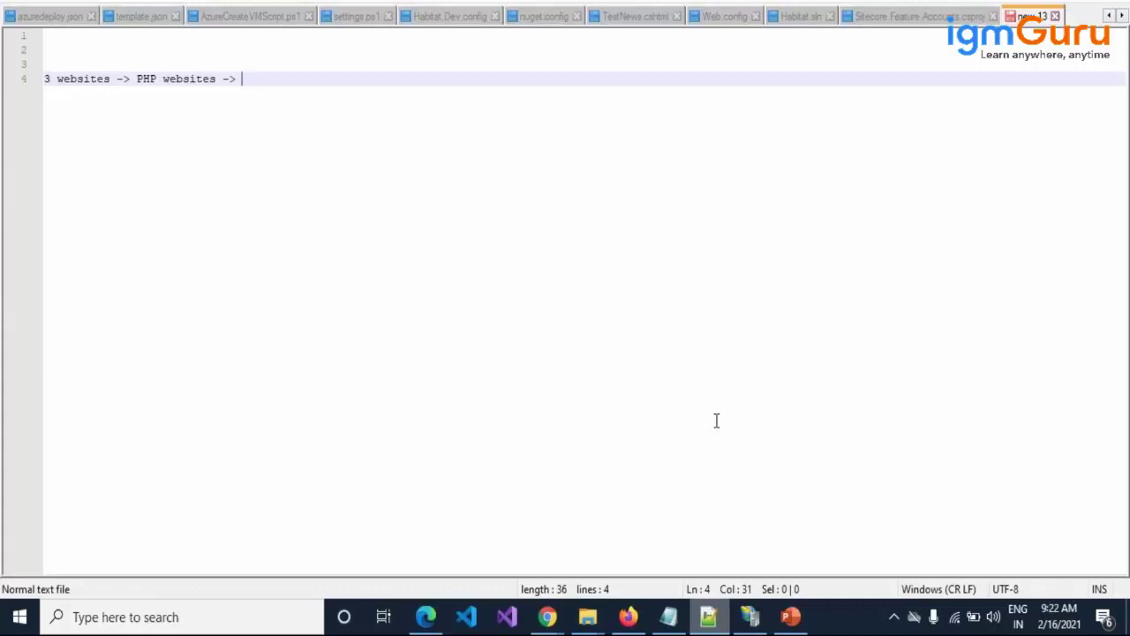
{"action": "key", "text": "BackSpace"}
{"action": "key", "text": "BackSpace"}
{"action": "type", "text": "=> Sitecore"}
{"action": "key", "text": "Return"}
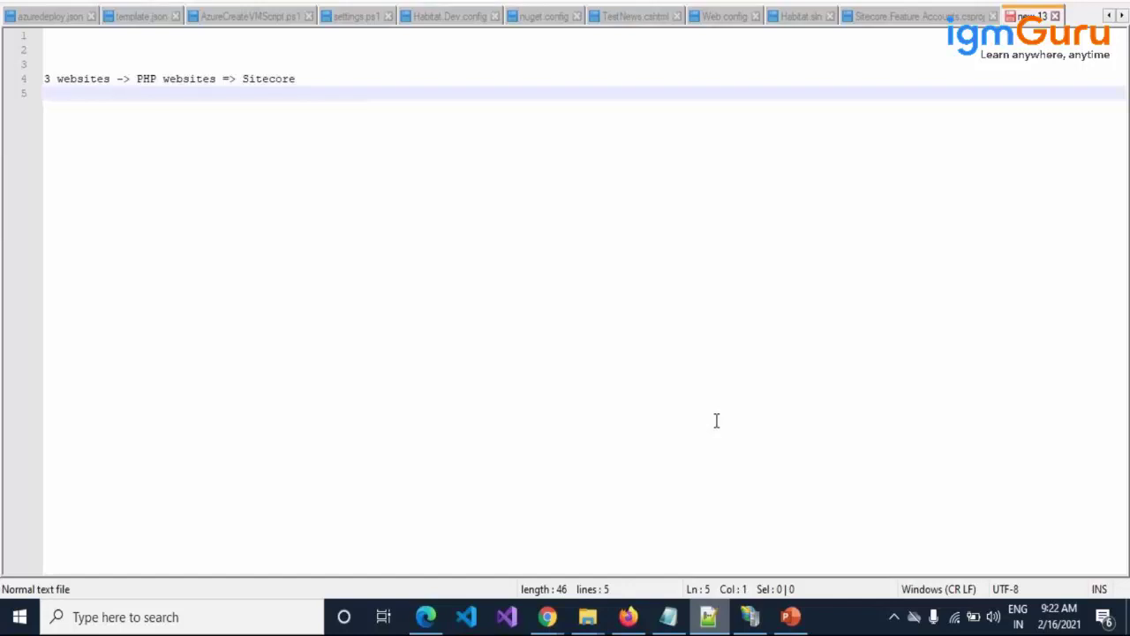
Write "1 Phase -> First website -> Sitecore" on line 5 and start a new line
{"action": "type", "text": "1 P"}
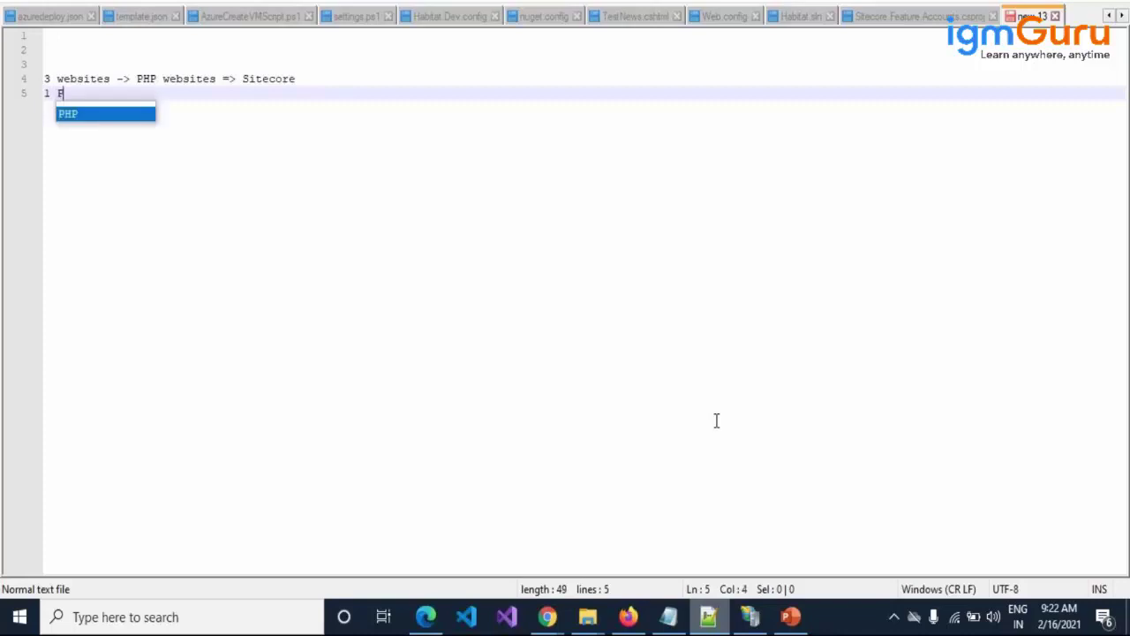
{"action": "type", "text": "hase -> First websi"}
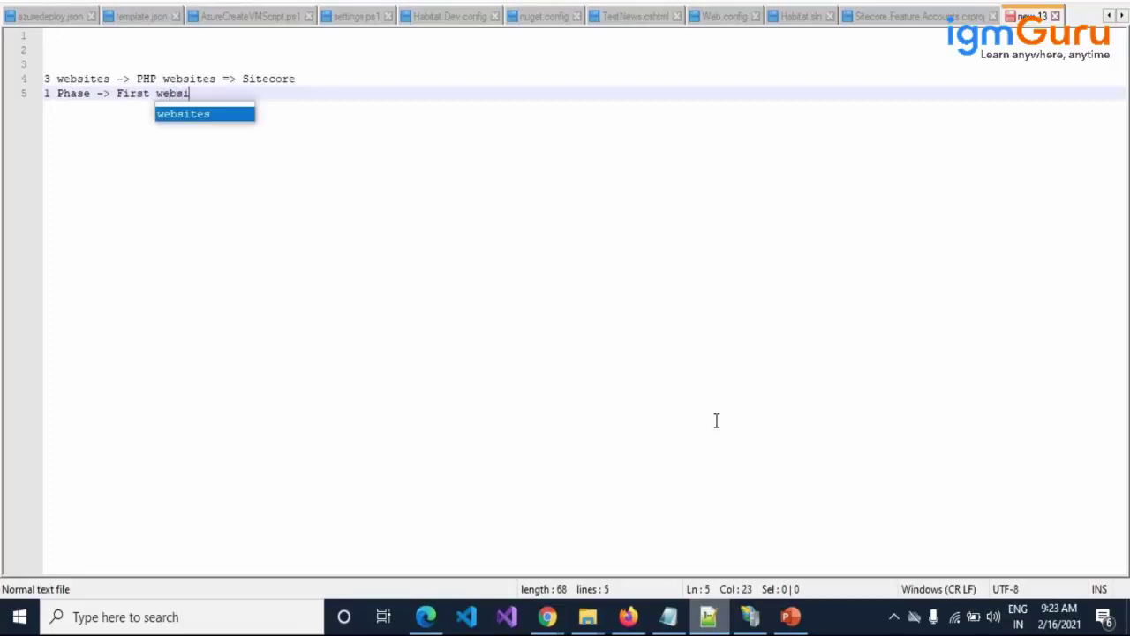
{"action": "type", "text": "te =-"}
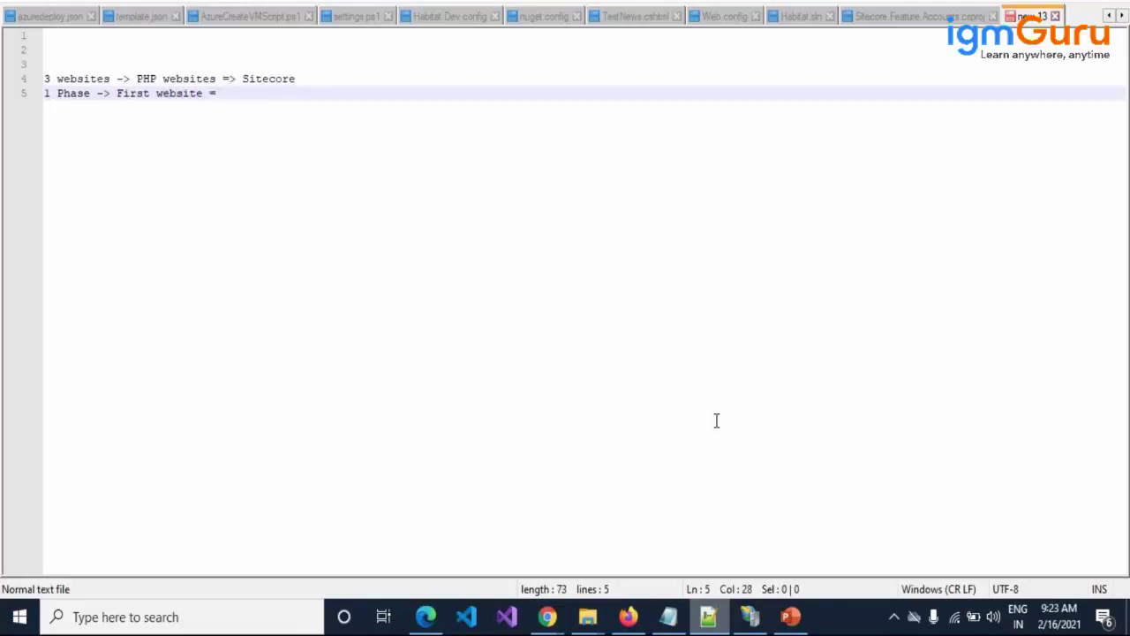
{"action": "key", "text": "BackSpace"}
{"action": "key", "text": "BackSpace"}
{"action": "type", "text": "-> Sitecore"}
{"action": "key", "text": "Return"}
Write "2 Phase -> Second PHP website -> Use components created in 1st website" on line 6
{"action": "type", "text": "2 "}
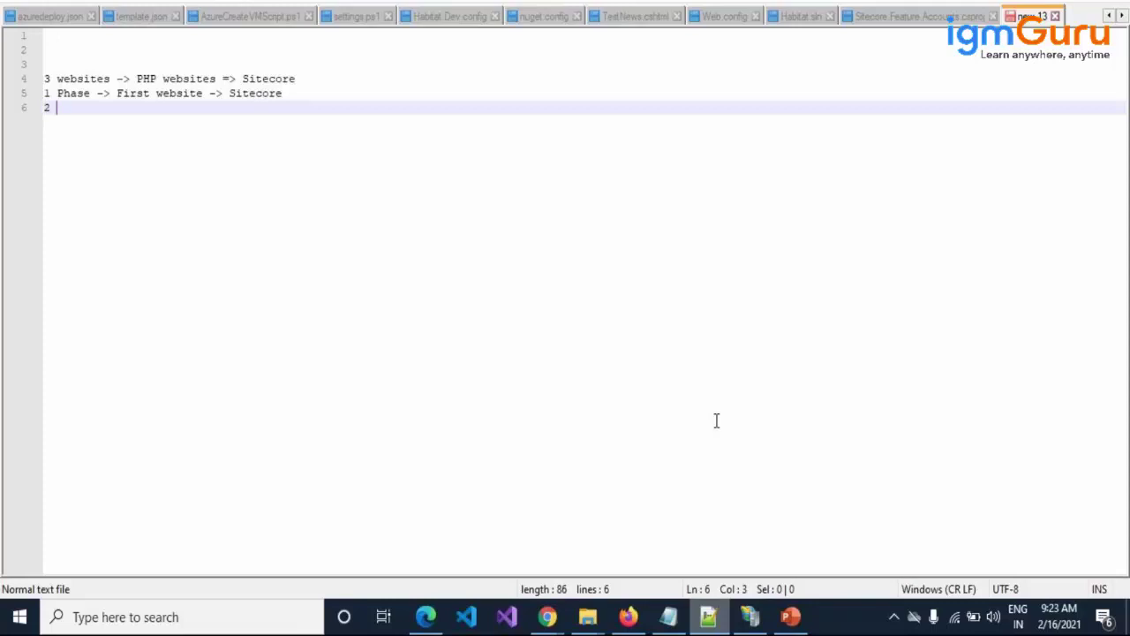
{"action": "type", "text": "Phase -> "}
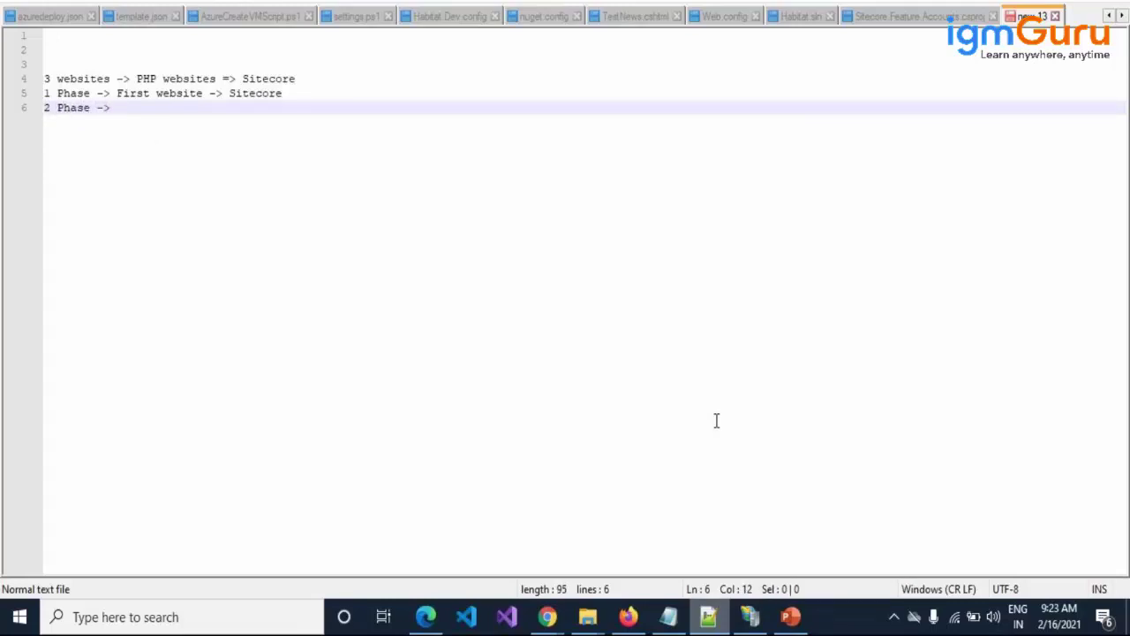
{"action": "type", "text": "Second PHP we"}
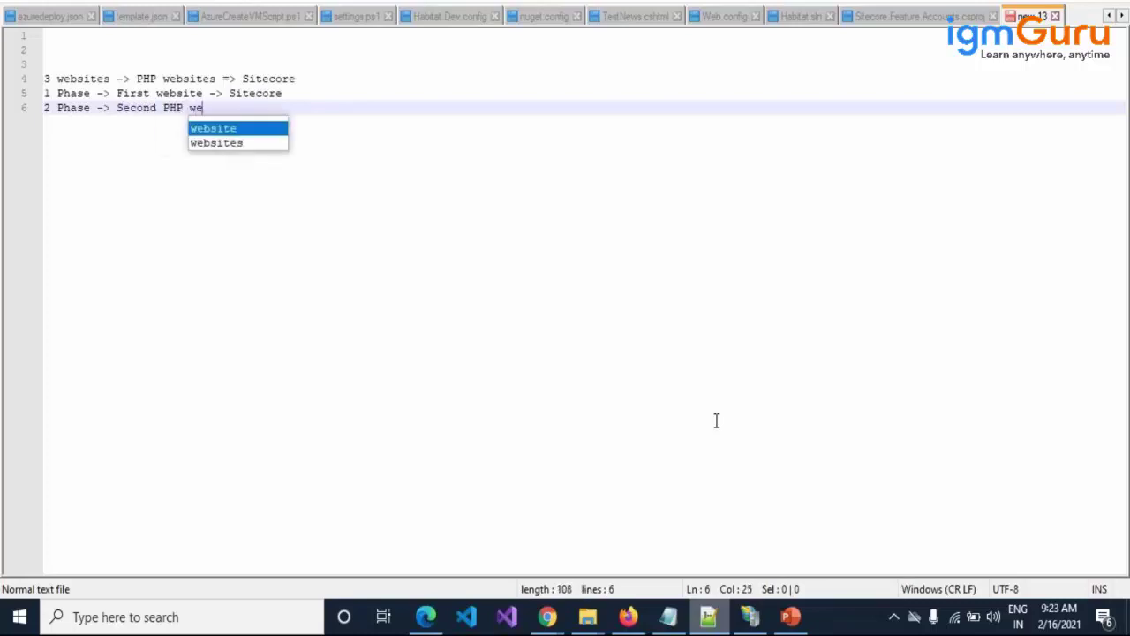
{"action": "type", "text": "bsite ->"}
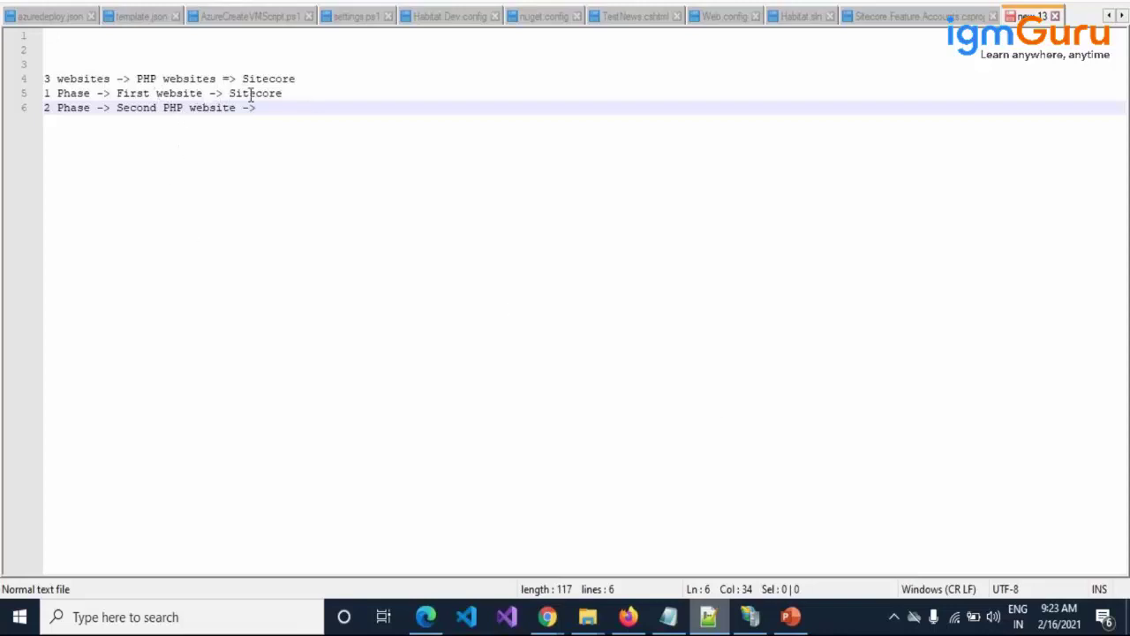
{"action": "double_click", "coordinate": [283, 93]}
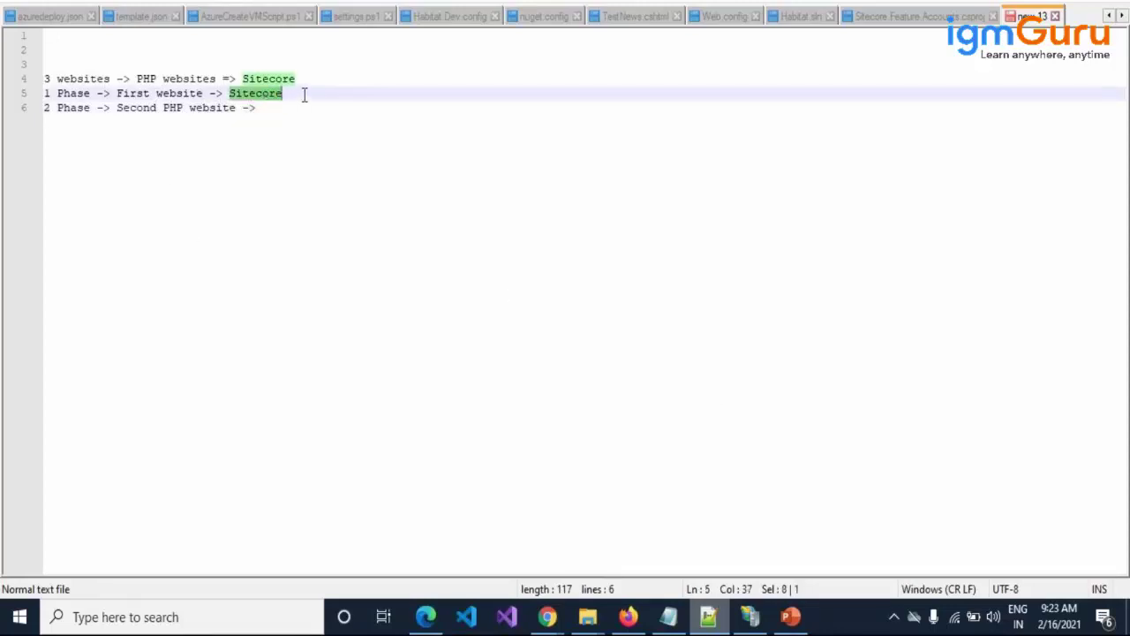
{"action": "left_click", "coordinate": [302, 94]}
{"action": "left_click", "coordinate": [595, 186]}
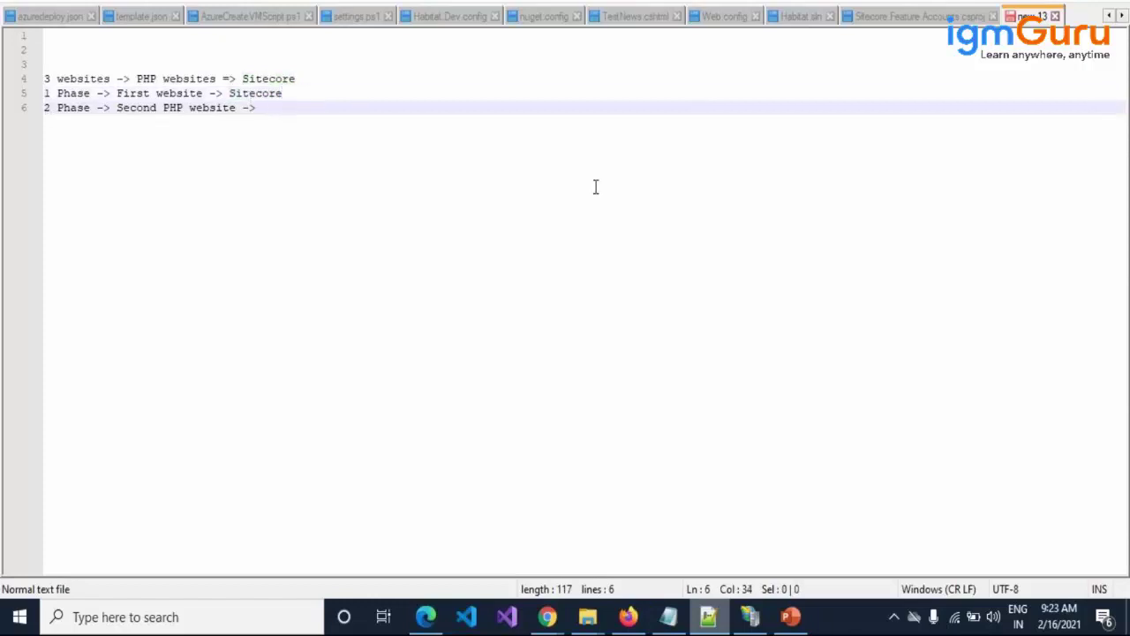
{"action": "type", "text": "Use components crea"}
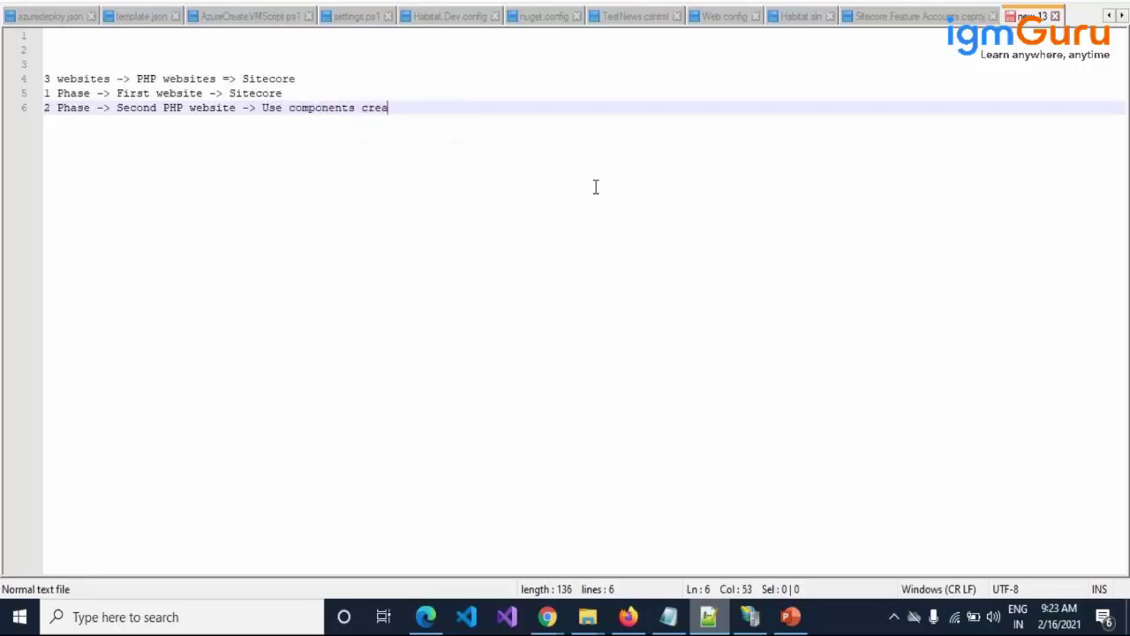
{"action": "type", "text": "ted in 1st website"}
Insert the word "Sitecore" before "components" in the 2 Phase line
{"action": "key", "text": "ctrl+Left"}
{"action": "key", "text": "ctrl+Left"}
{"action": "key", "text": "ctrl+Left"}
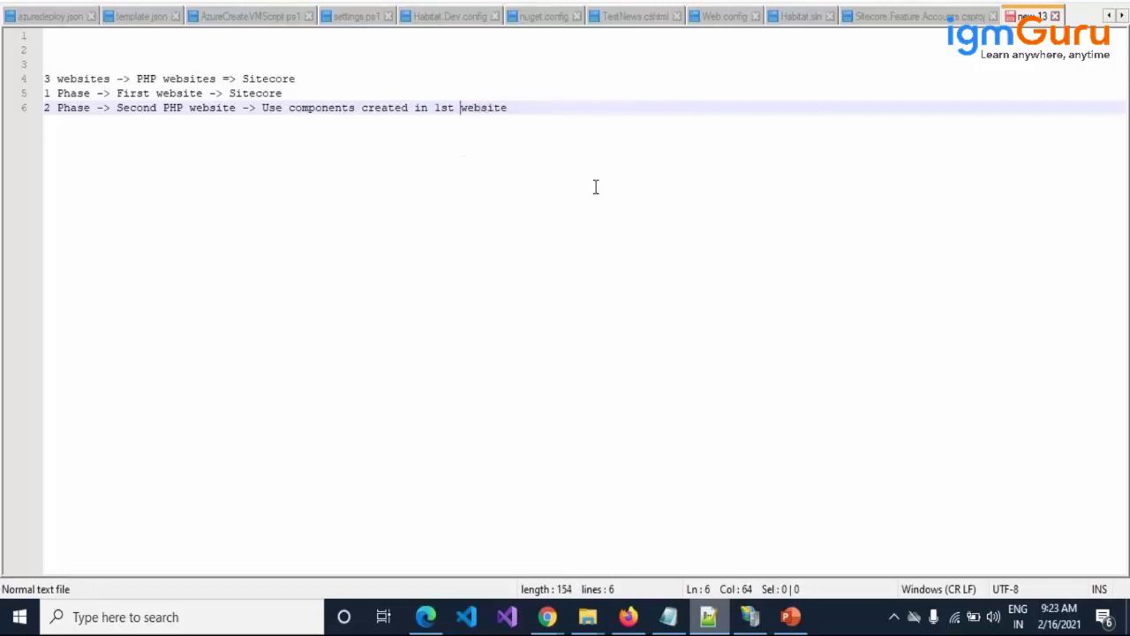
{"action": "key", "text": "ctrl+Left"}
{"action": "key", "text": "ctrl+Left"}
{"action": "type", "text": "Sitecore"}
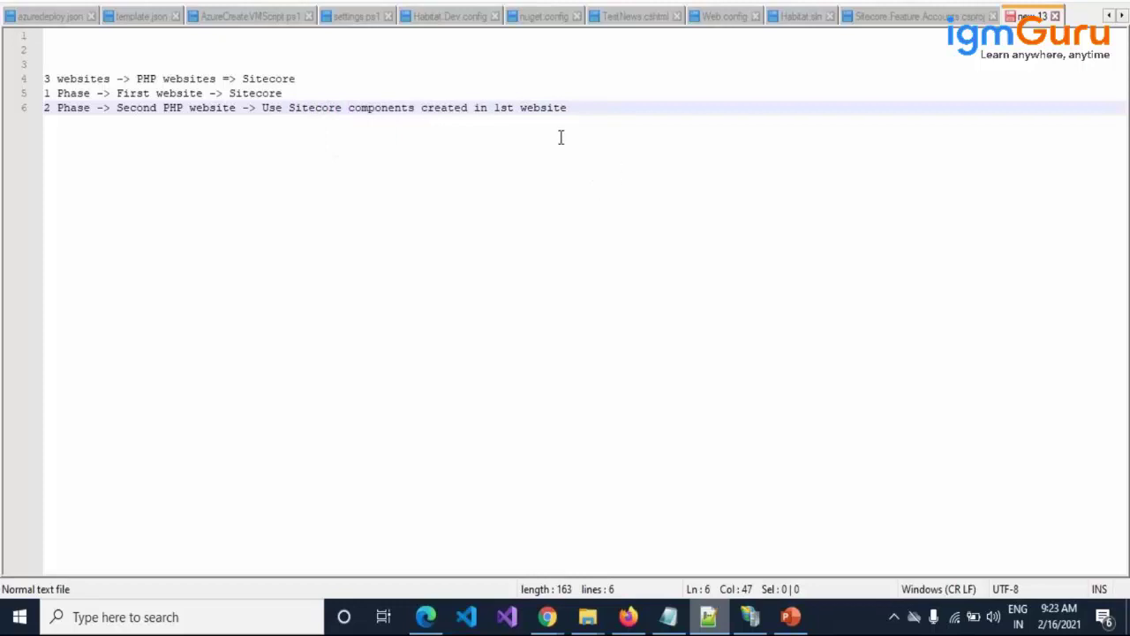
Change "1st" to "first" in the 2 Phase line
{"action": "left_click", "coordinate": [512, 110]}
{"action": "key", "text": "Left"}
{"action": "key", "text": "Left"}
{"action": "key", "text": "BackSpace"}
{"action": "type", "text": "fir"}
{"action": "key", "text": "End"}
Highlight "Second PHP website" and "PHP website" in the 2 Phase line and "Sitecore" in the 1 Phase line to point them out
{"action": "left_click_drag", "start_coordinate": [116, 108], "coordinate": [237, 110]}
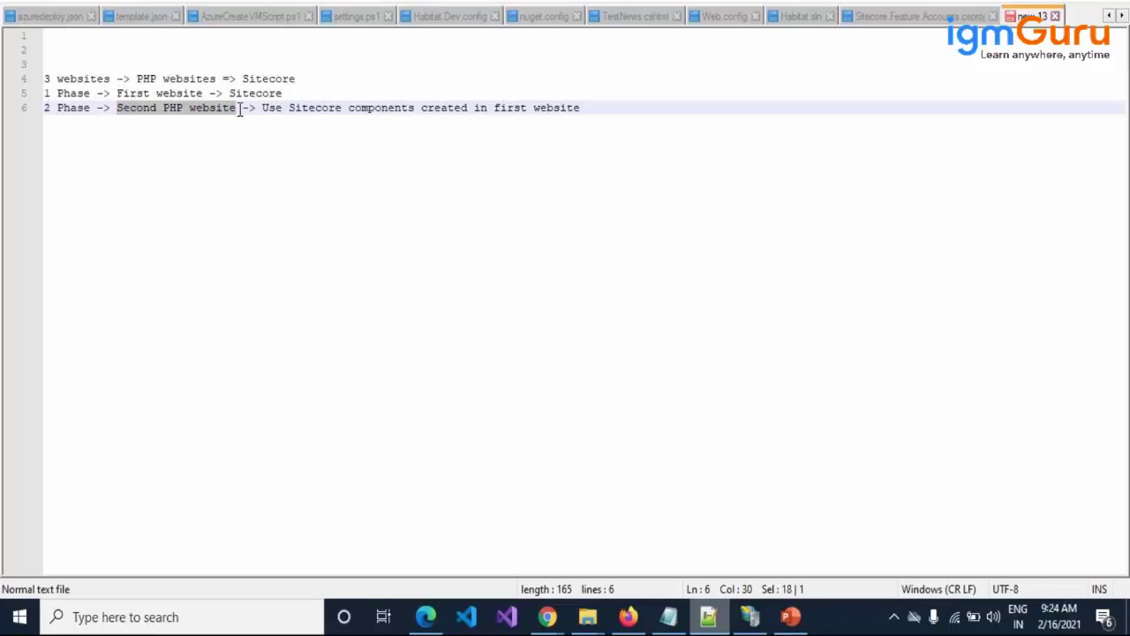
{"action": "left_click", "coordinate": [168, 107]}
{"action": "left_click_drag", "start_coordinate": [163, 108], "coordinate": [237, 108]}
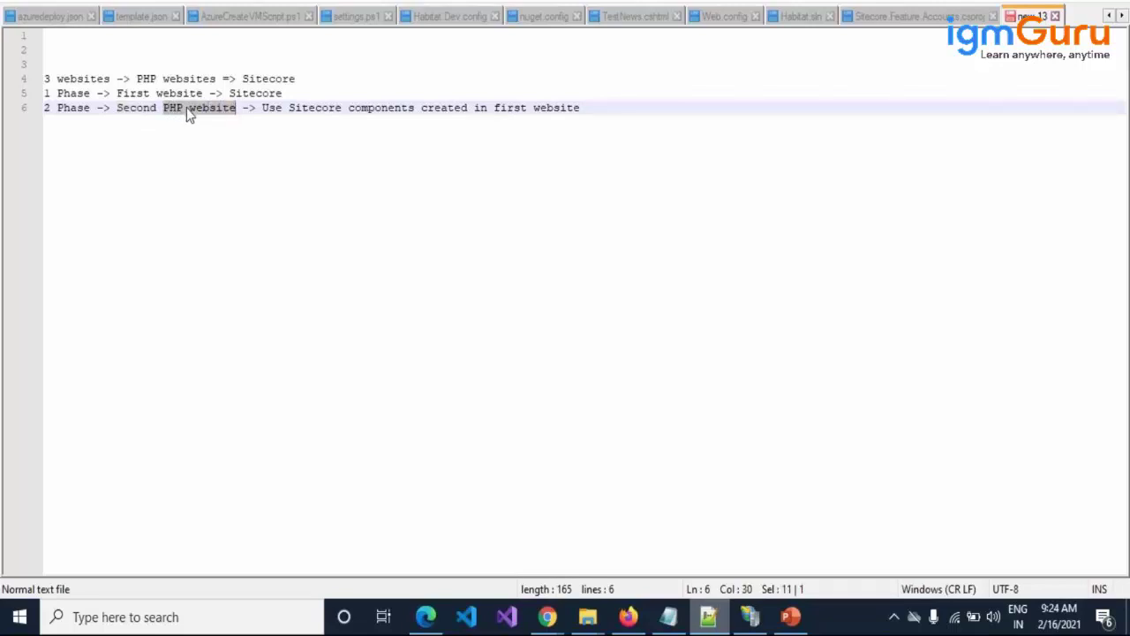
{"action": "left_click", "coordinate": [236, 93]}
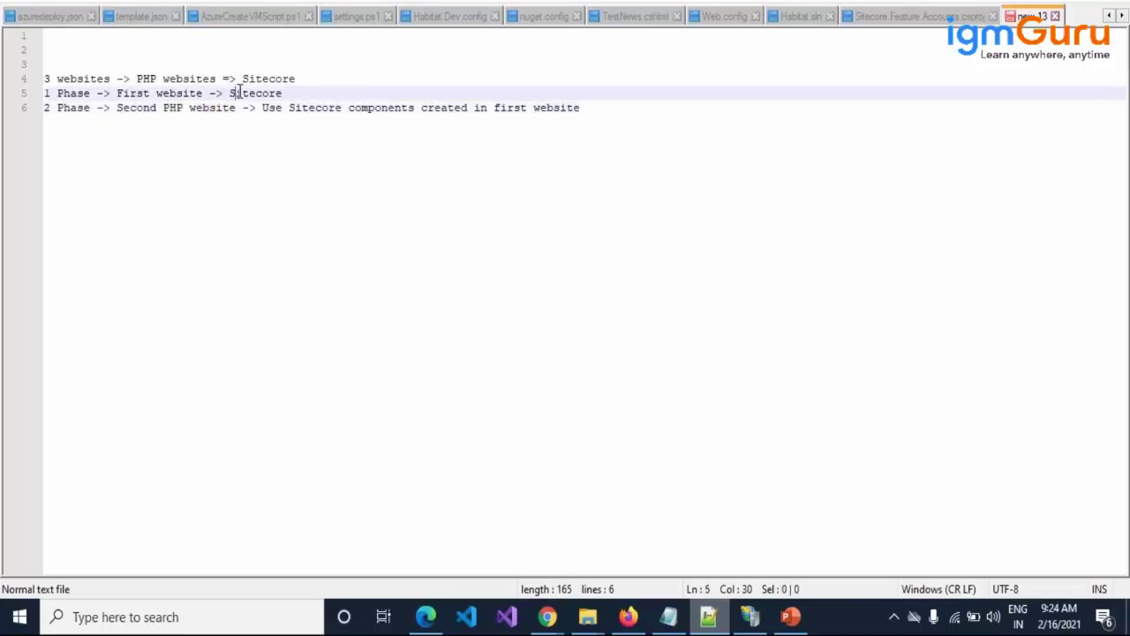
{"action": "double_click", "coordinate": [236, 92]}
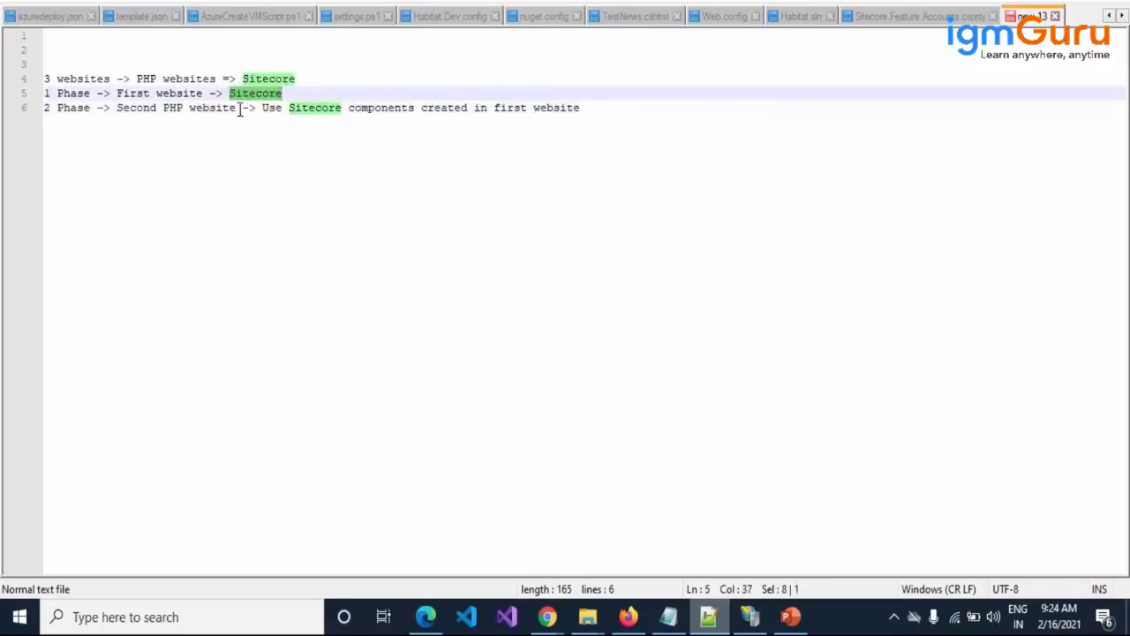
{"action": "left_click_drag", "start_coordinate": [237, 108], "coordinate": [164, 109]}
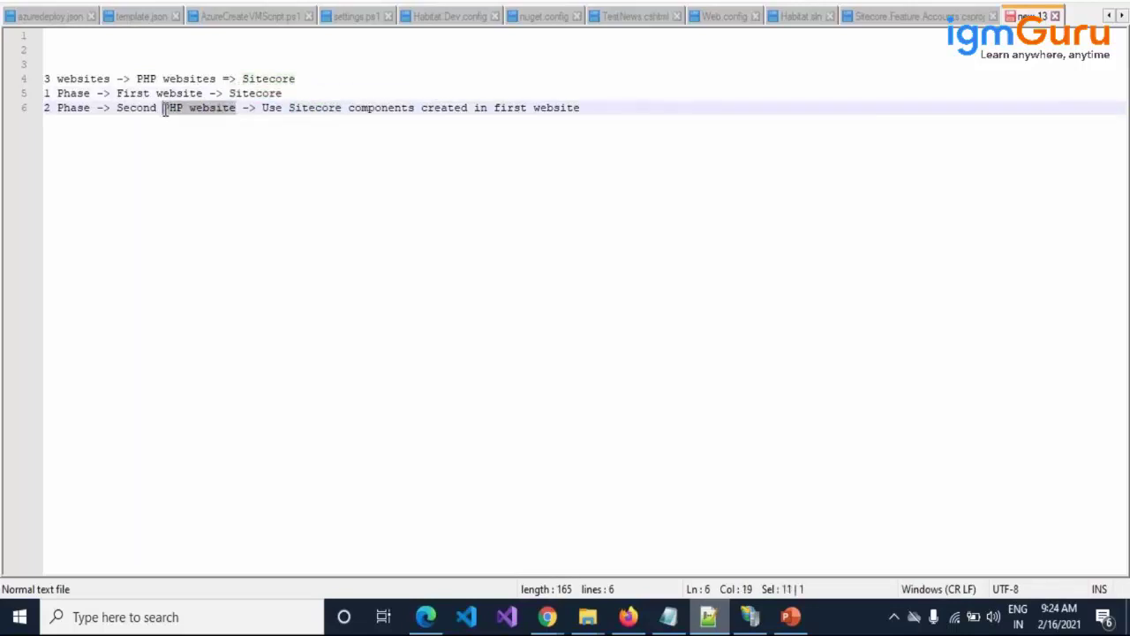
Write "HTML website <- Use Sitecore components" on line 9, two blank lines below the 2 Phase line
{"action": "double_click", "coordinate": [238, 98]}
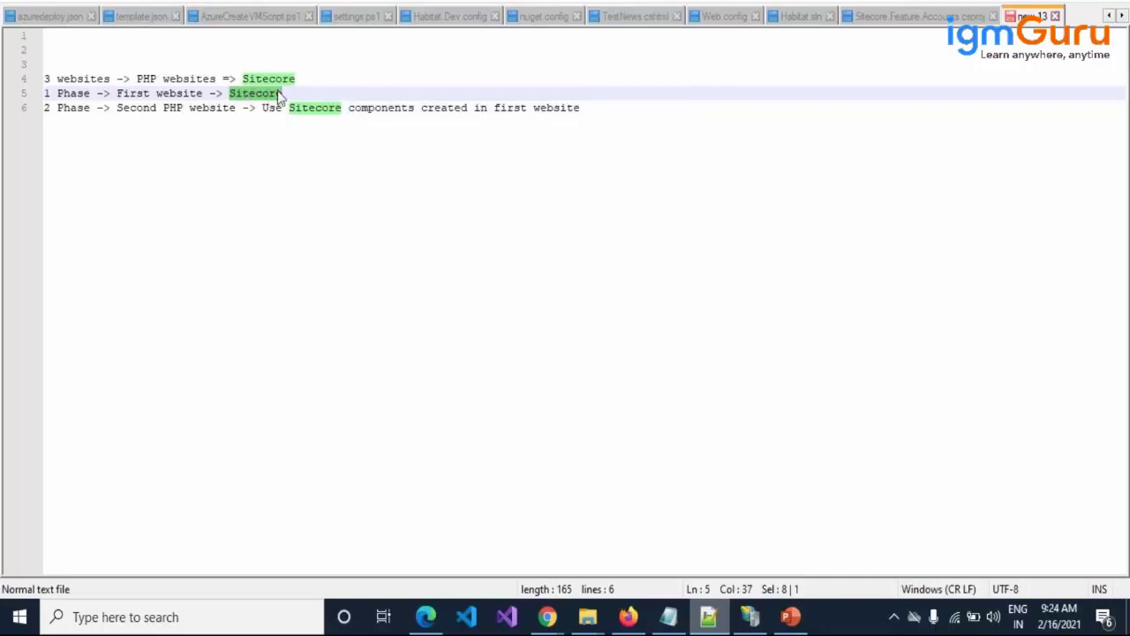
{"action": "left_click_drag", "start_coordinate": [236, 108], "coordinate": [165, 108]}
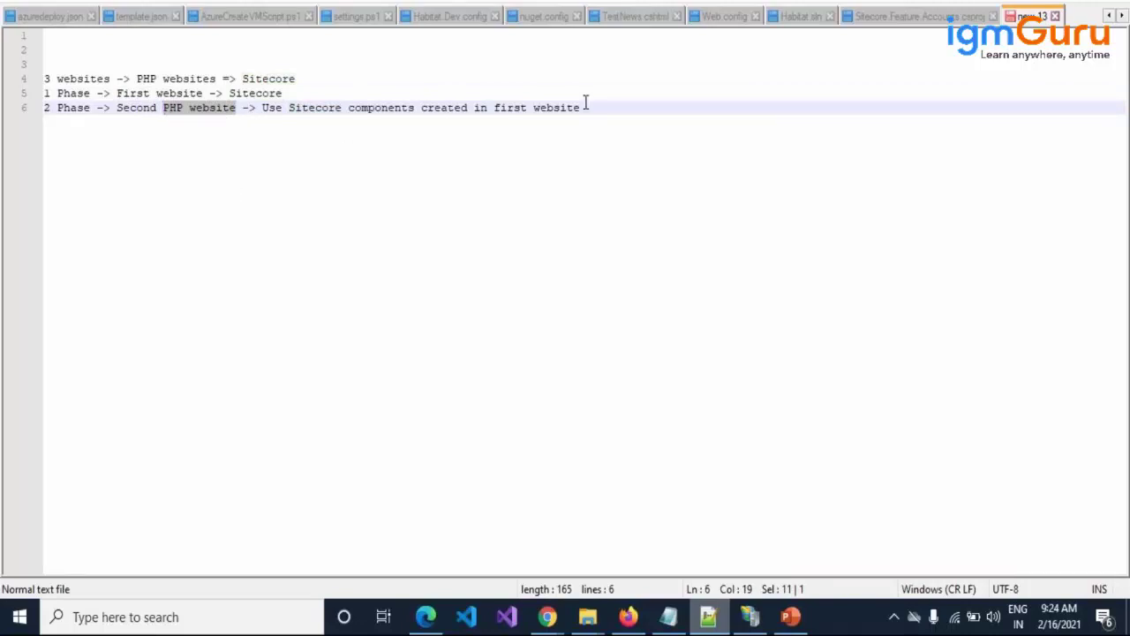
{"action": "left_click", "coordinate": [612, 110]}
{"action": "key", "text": "Return"}
{"action": "key", "text": "Return"}
{"action": "key", "text": "Return"}
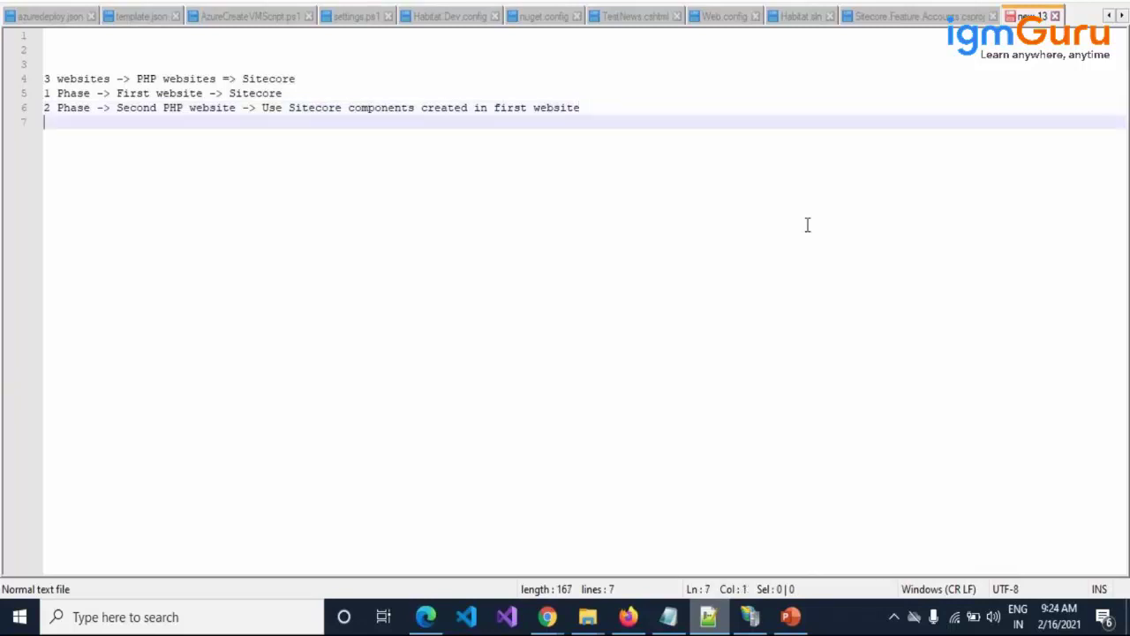
{"action": "type", "text": "HT"}
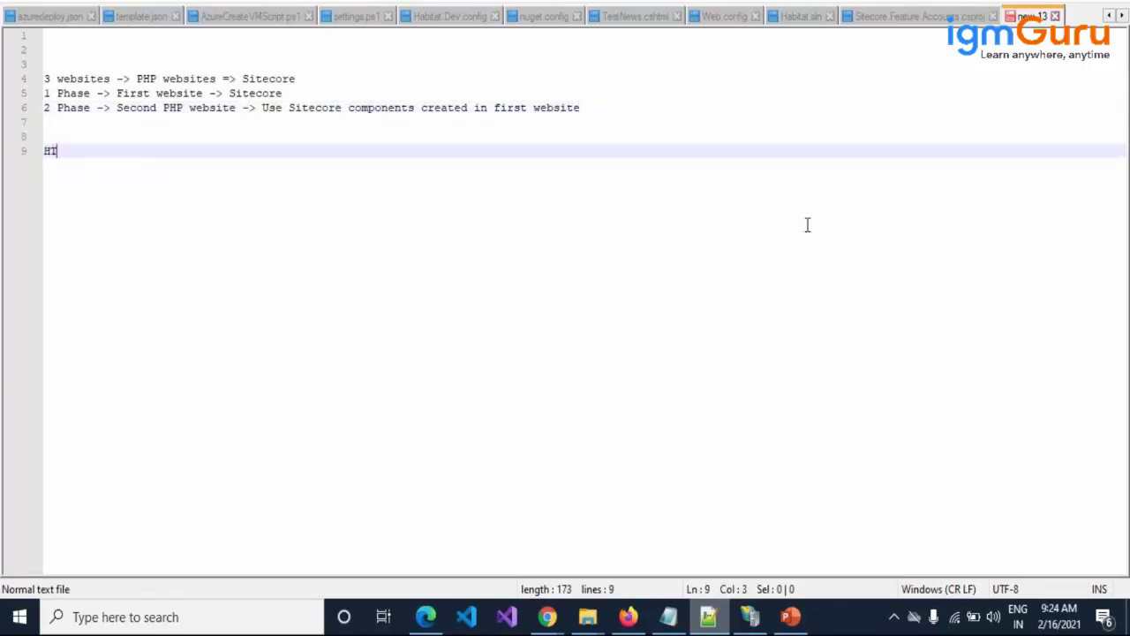
{"action": "type", "text": "ML websi"}
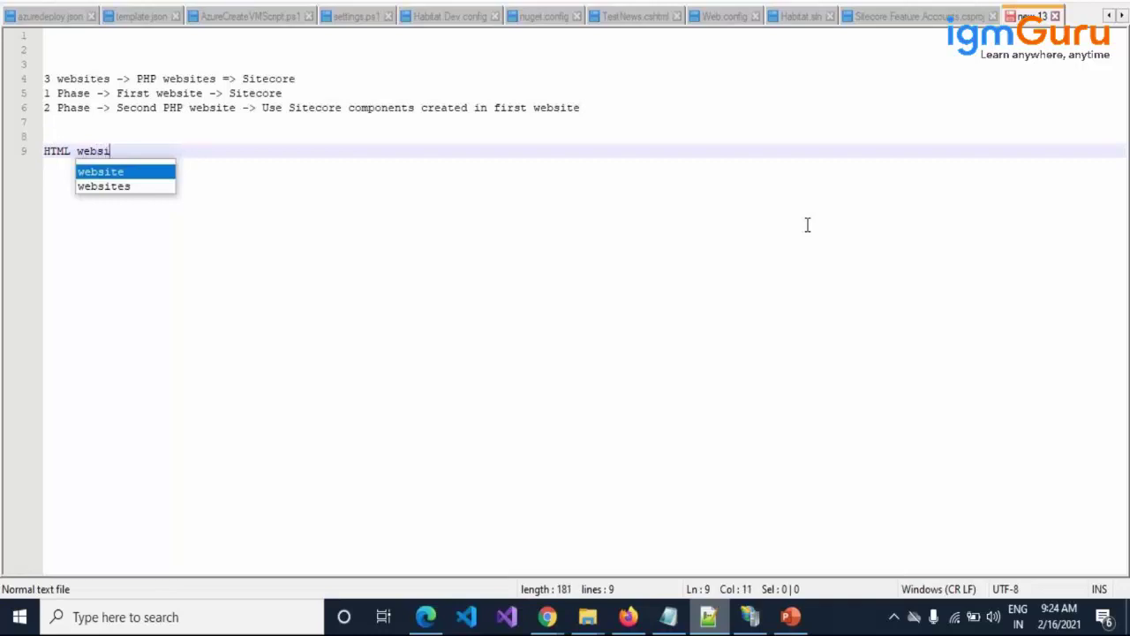
{"action": "type", "text": "te <- "}
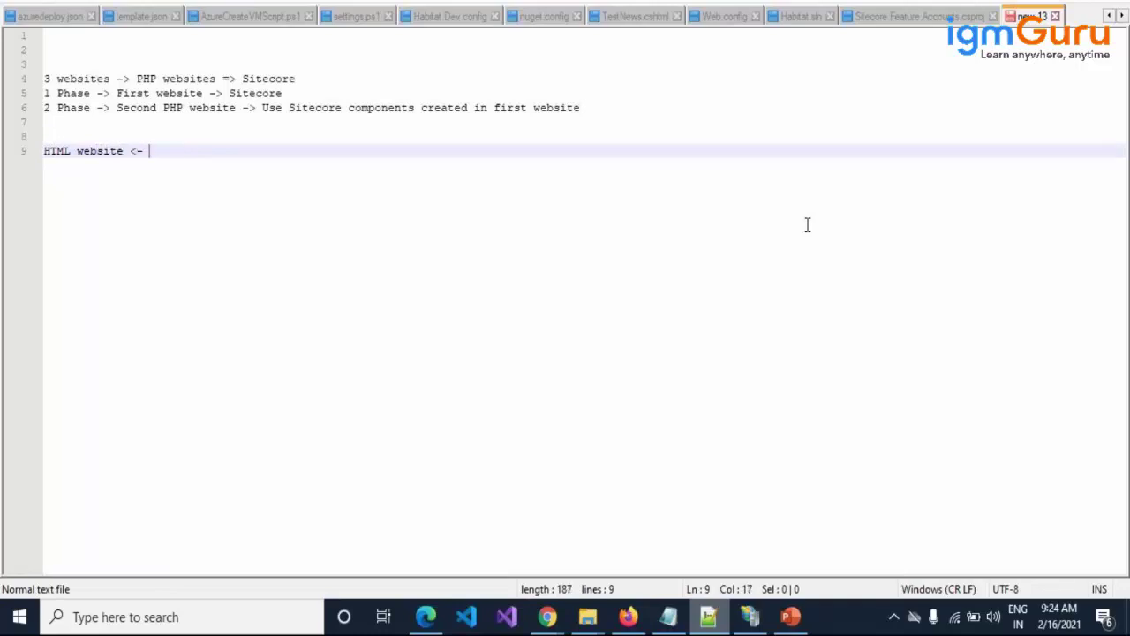
{"action": "type", "text": "Use Sitecore com"}
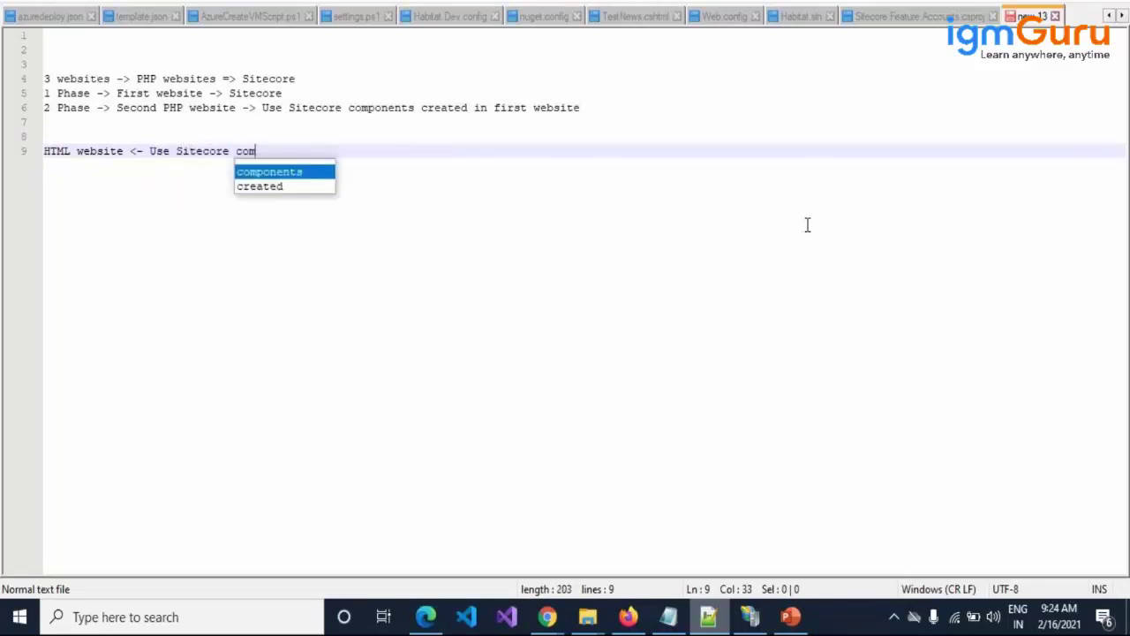
{"action": "type", "text": "ponents"}
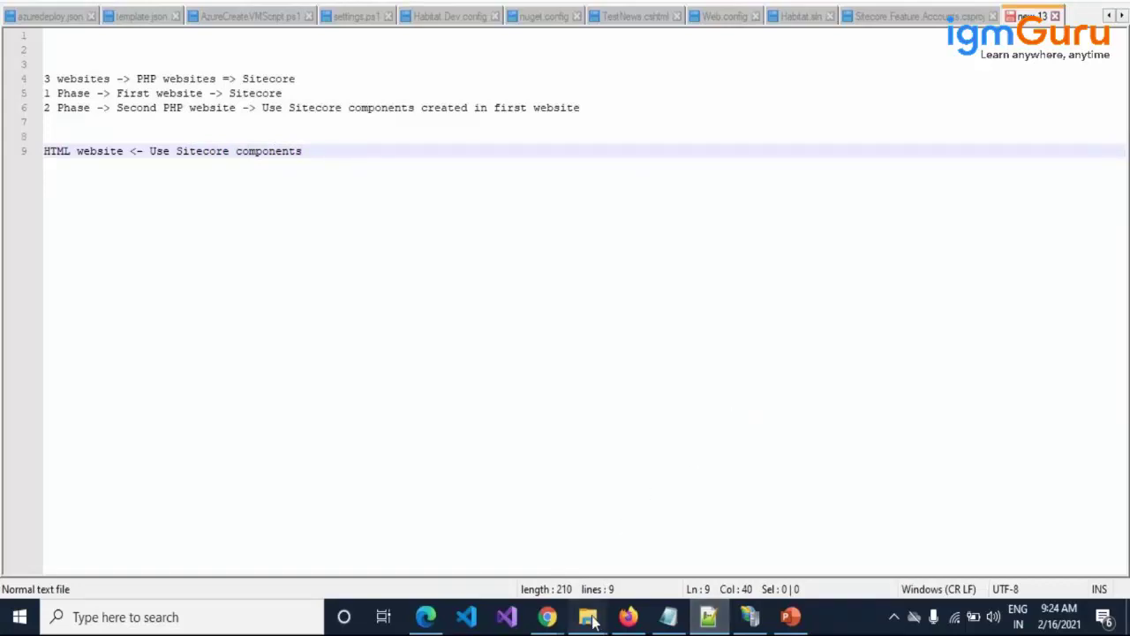
Switch to File Explorer and create a folder named zairtelHTMLwebsite in D:\inetpub\wwwroot
{"action": "mouse_move", "coordinate": [594, 621]}
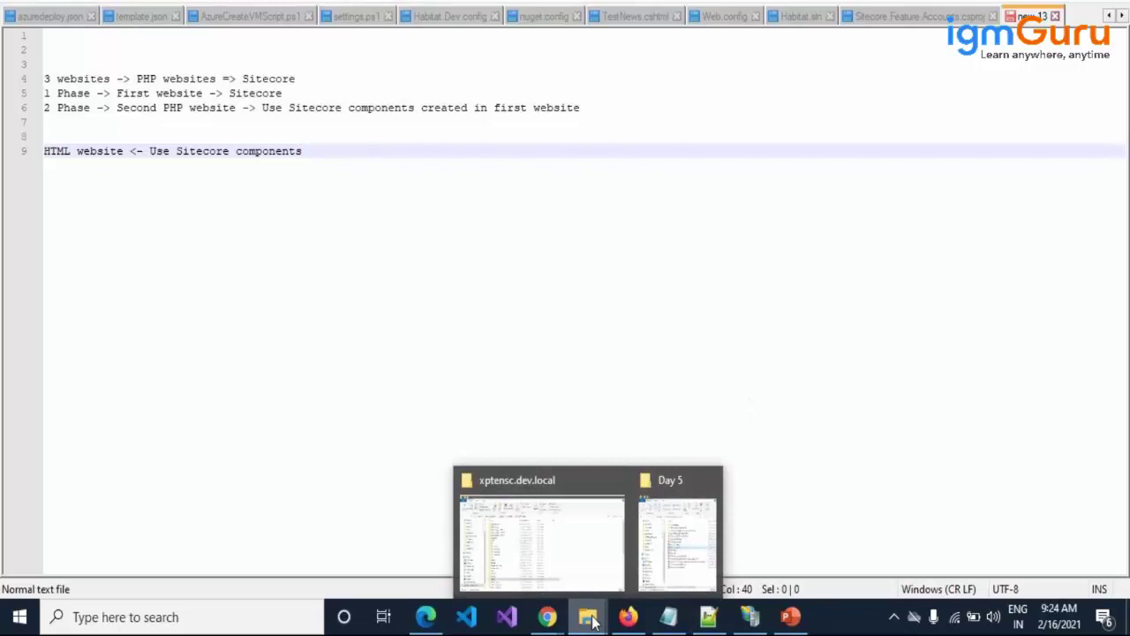
{"action": "left_click", "coordinate": [575, 575]}
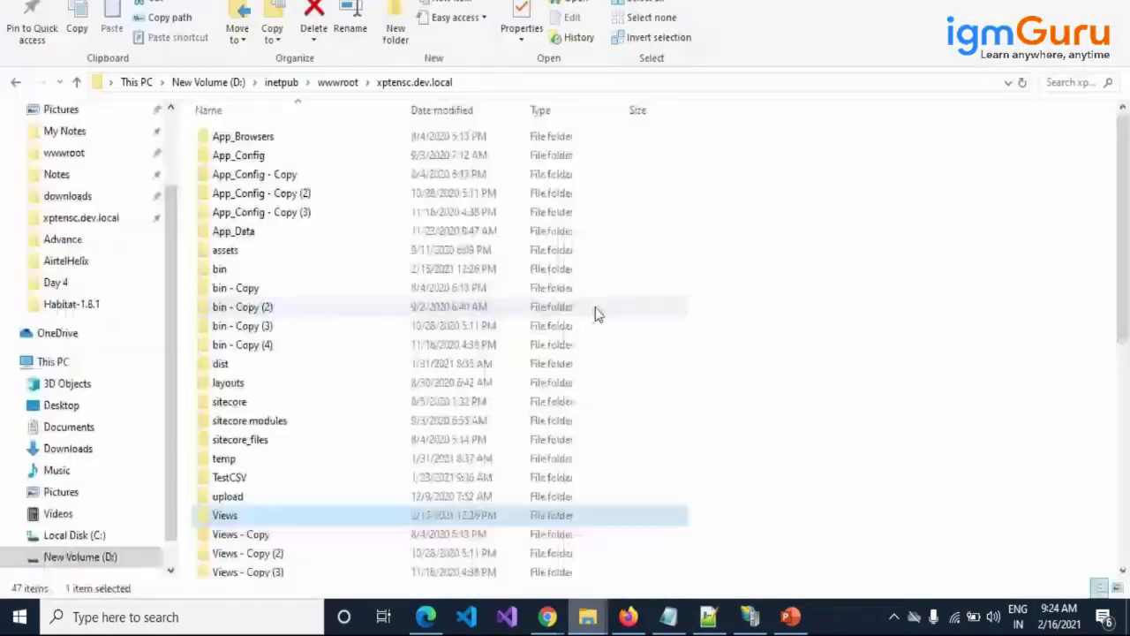
{"action": "left_click", "coordinate": [349, 89]}
{"action": "left_click", "coordinate": [548, 569]}
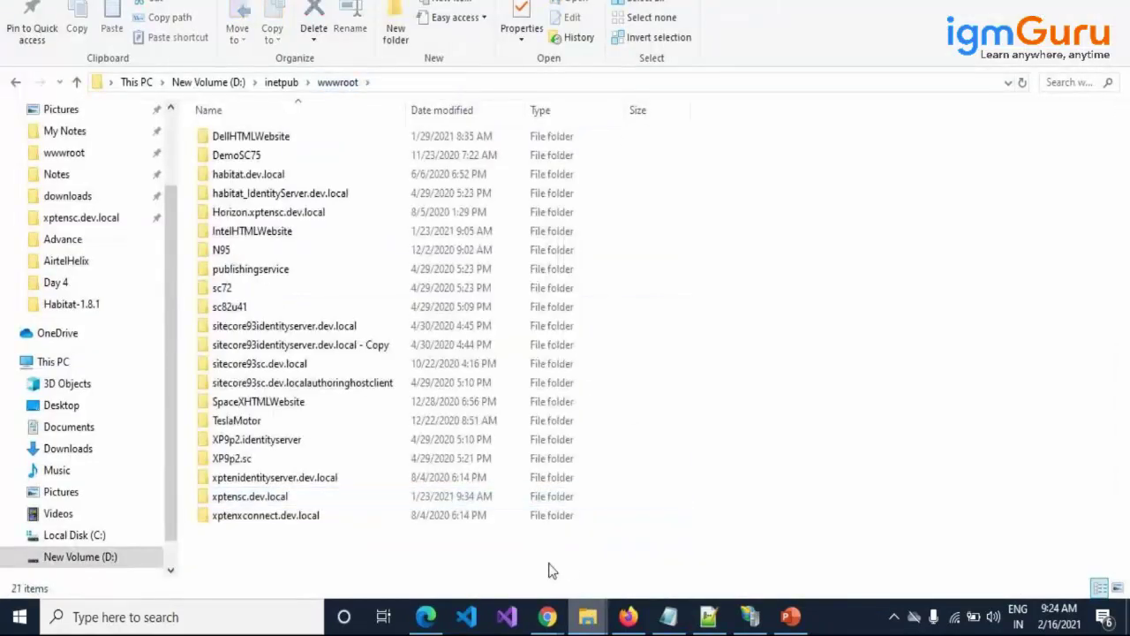
{"action": "right_click", "coordinate": [549, 569]}
{"action": "mouse_move", "coordinate": [604, 523]}
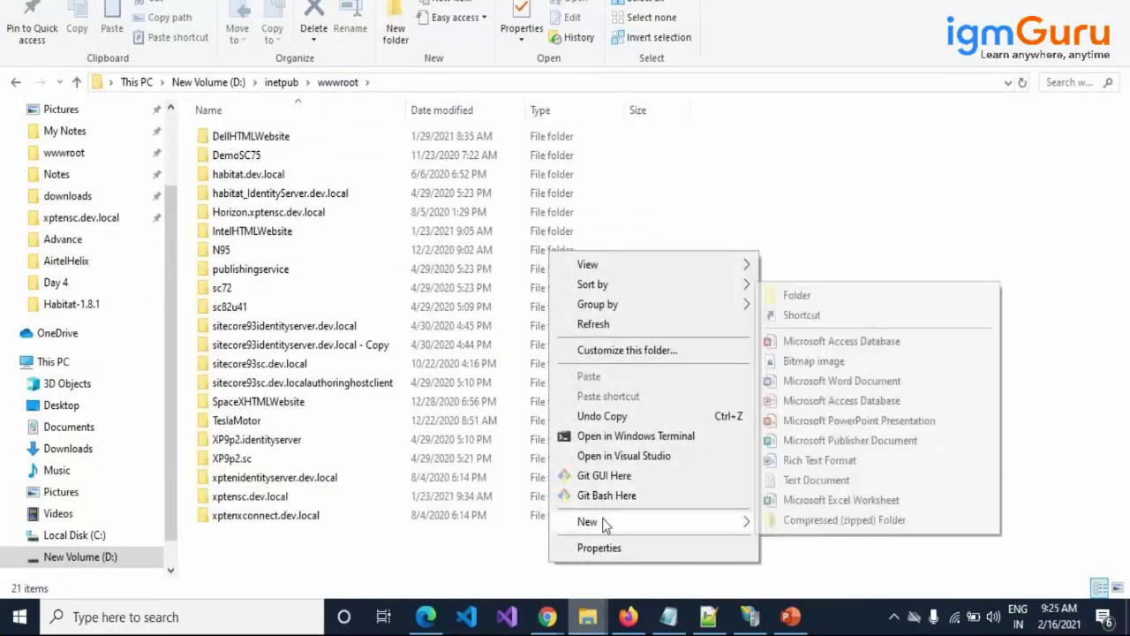
{"action": "left_click", "coordinate": [877, 297]}
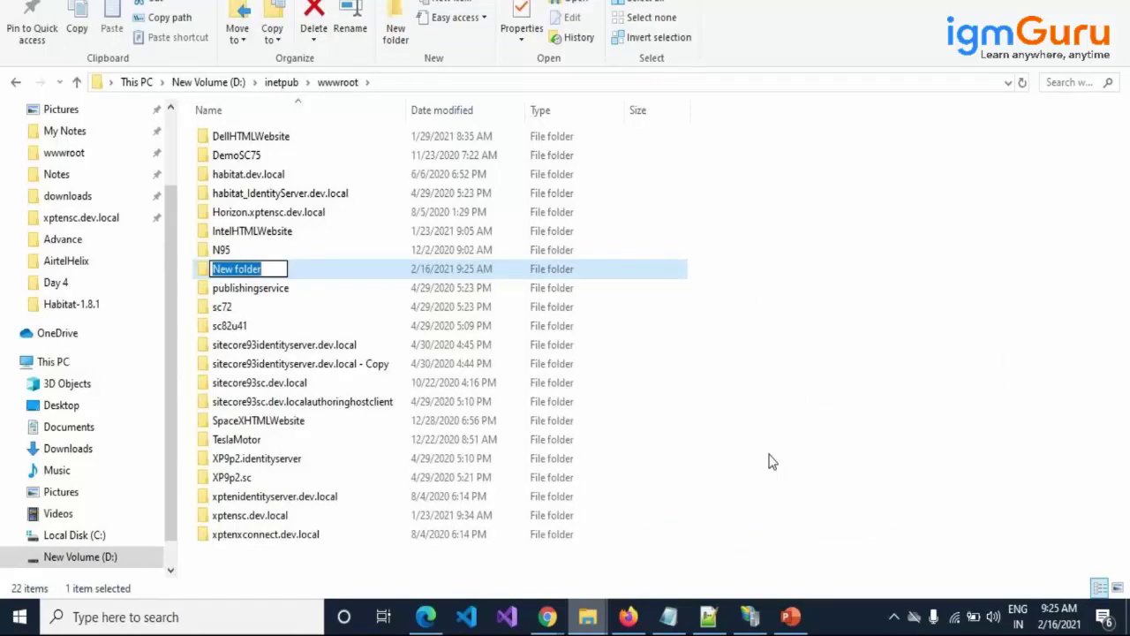
{"action": "type", "text": "zairt"}
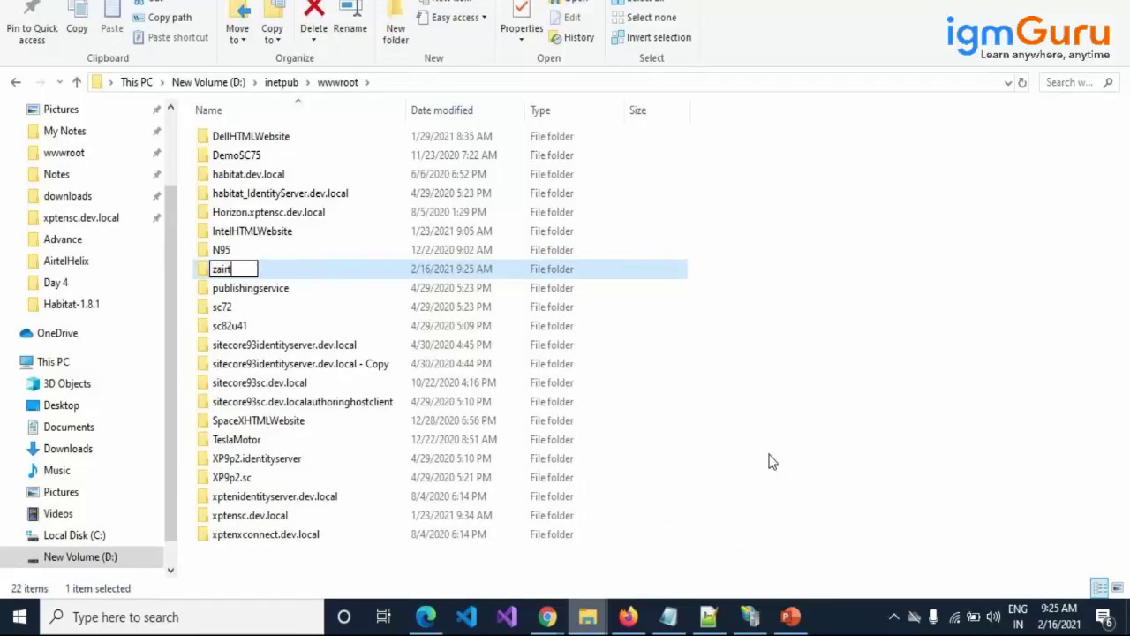
{"action": "type", "text": "elHTM"}
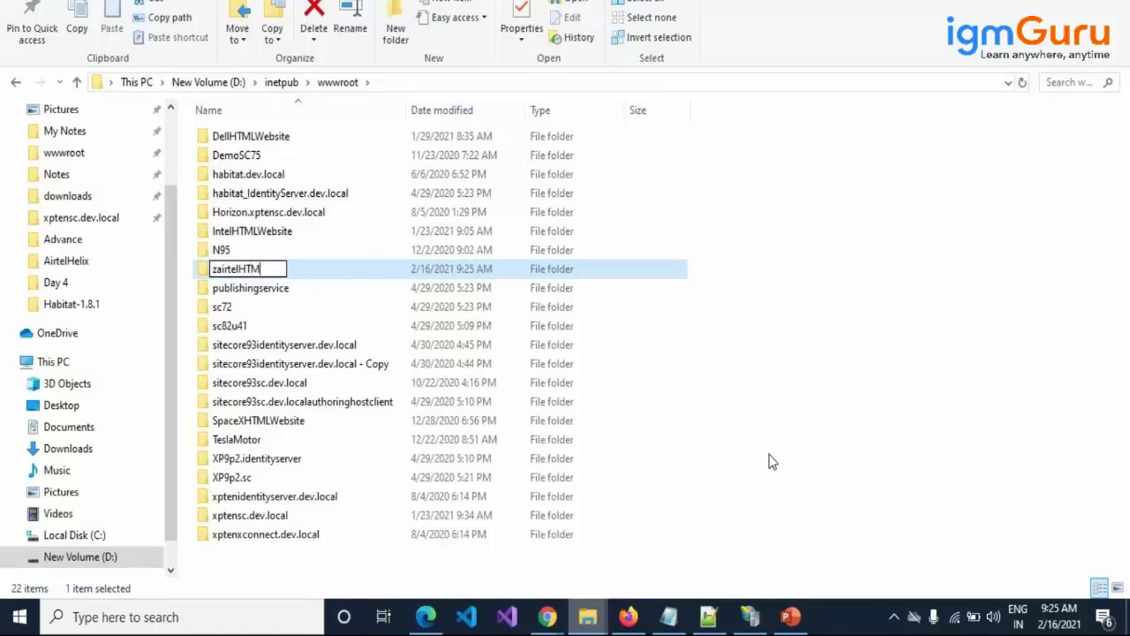
{"action": "type", "text": "Lwebsite"}
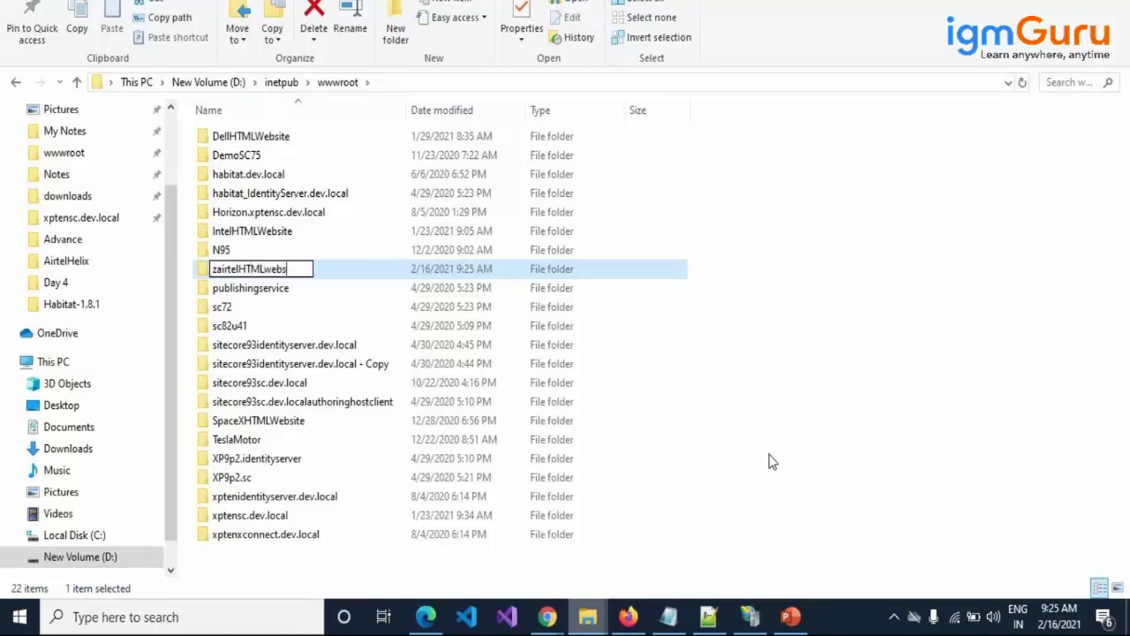
{"action": "key", "text": "Return"}
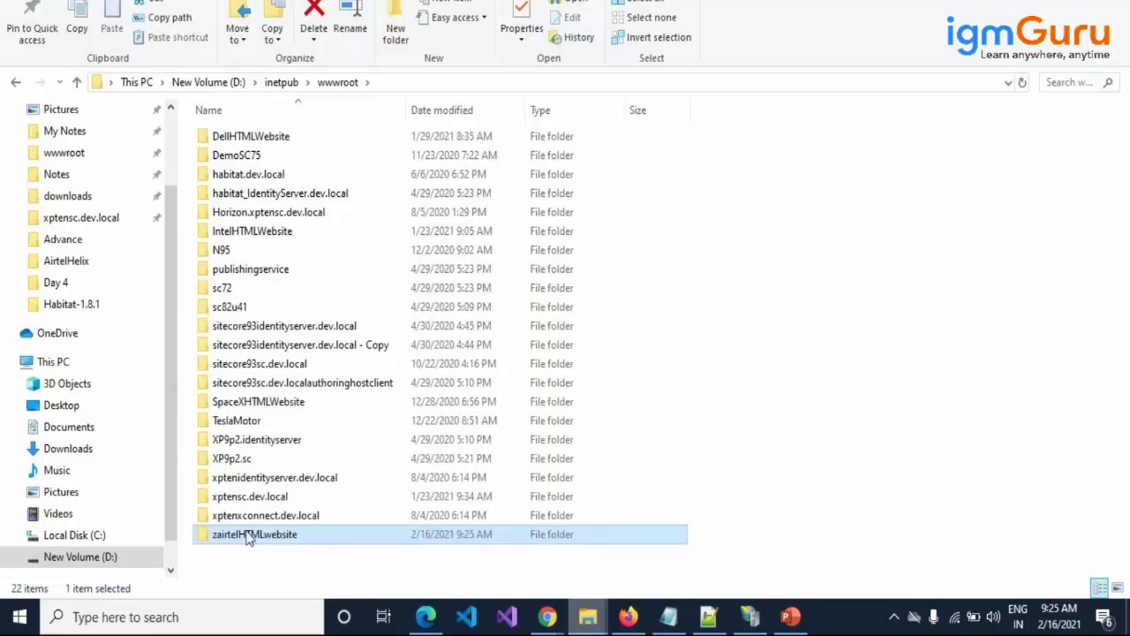
Create a text document inside the zairtelHTMLwebsite folder and name it index.html, accepting the extension change
{"action": "double_click", "coordinate": [249, 535]}
{"action": "right_click", "coordinate": [284, 170]}
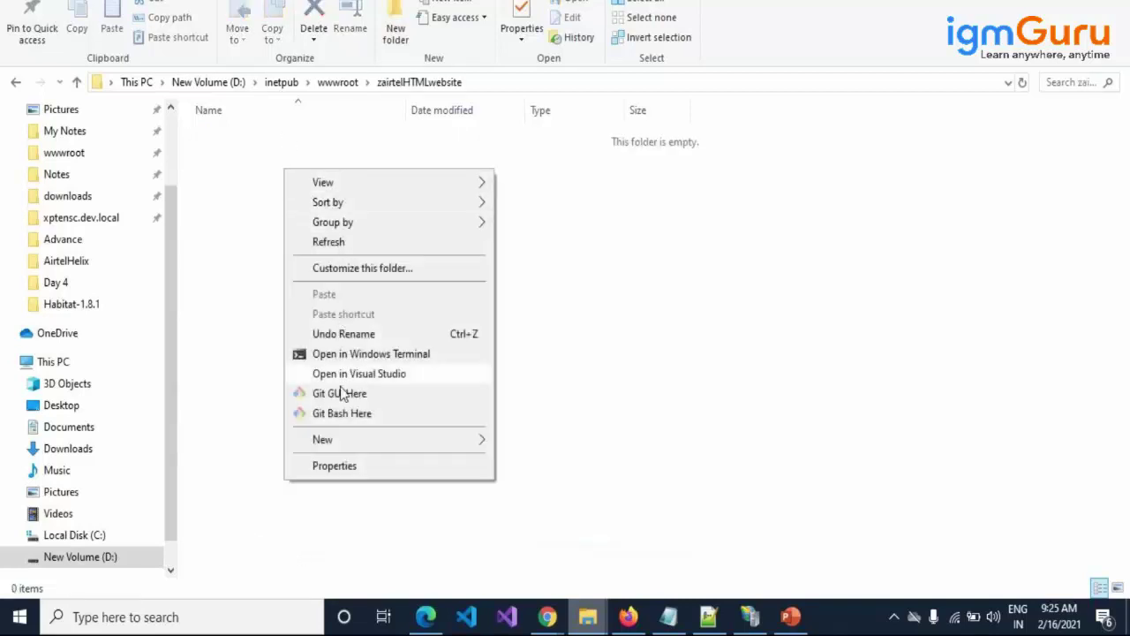
{"action": "mouse_move", "coordinate": [345, 444]}
{"action": "left_click", "coordinate": [636, 396]}
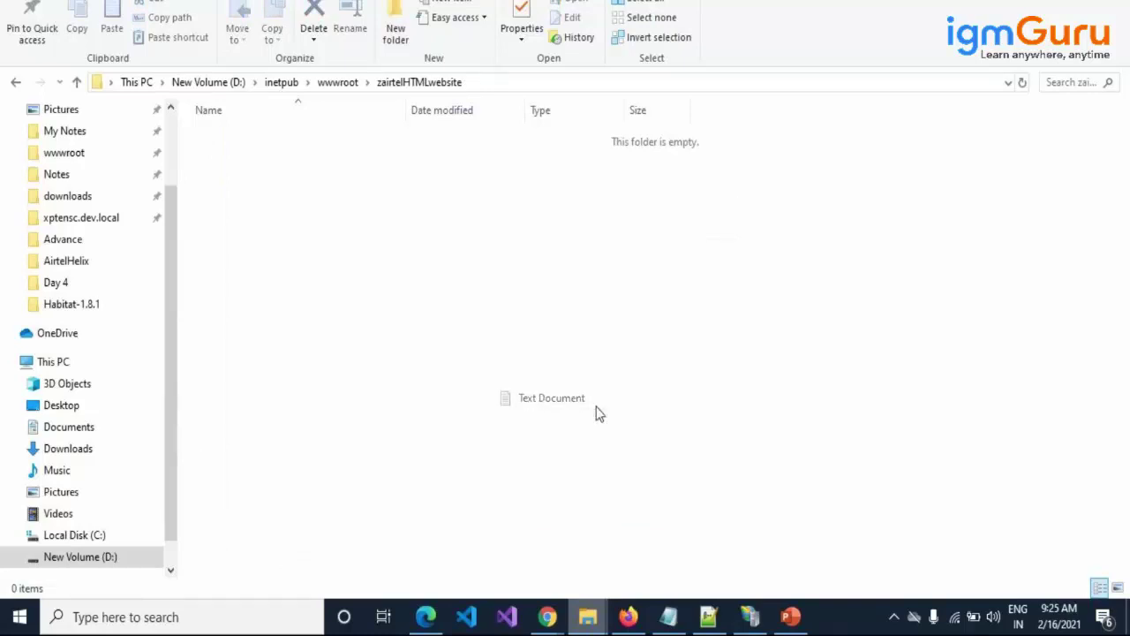
{"action": "key", "text": "ctrl+a"}
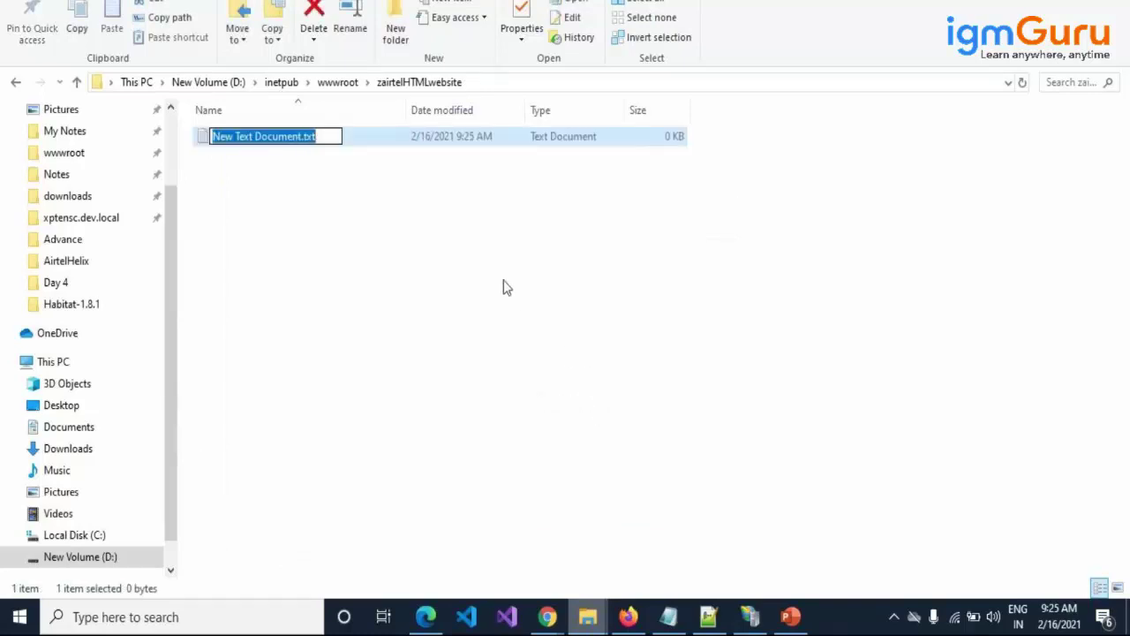
{"action": "type", "text": "index"}
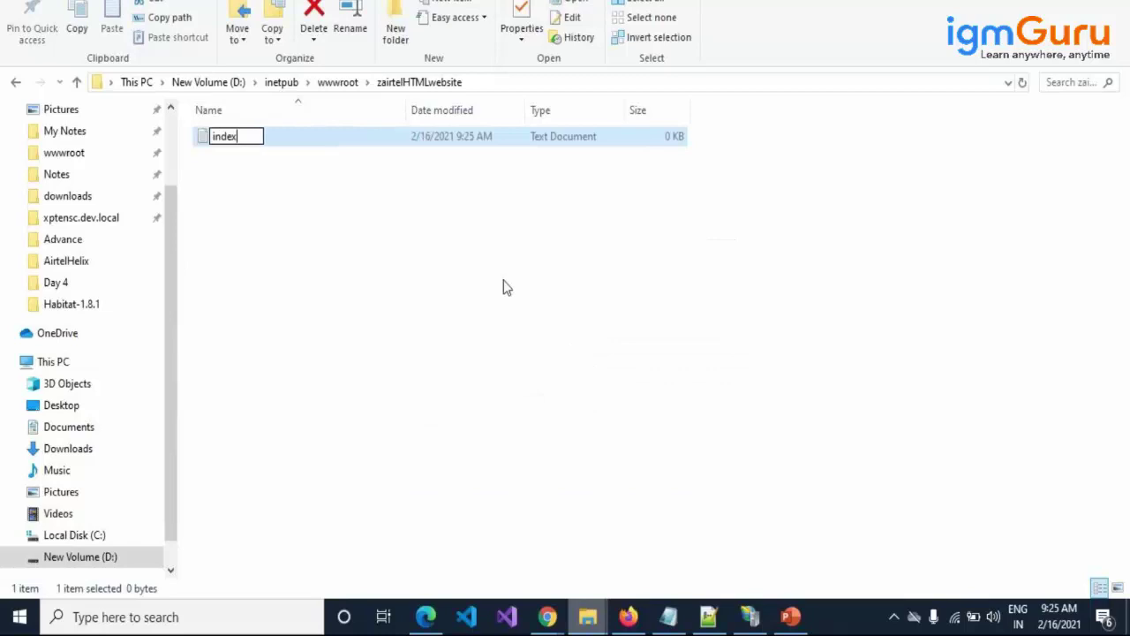
{"action": "type", "text": ".html"}
{"action": "key", "text": "Return"}
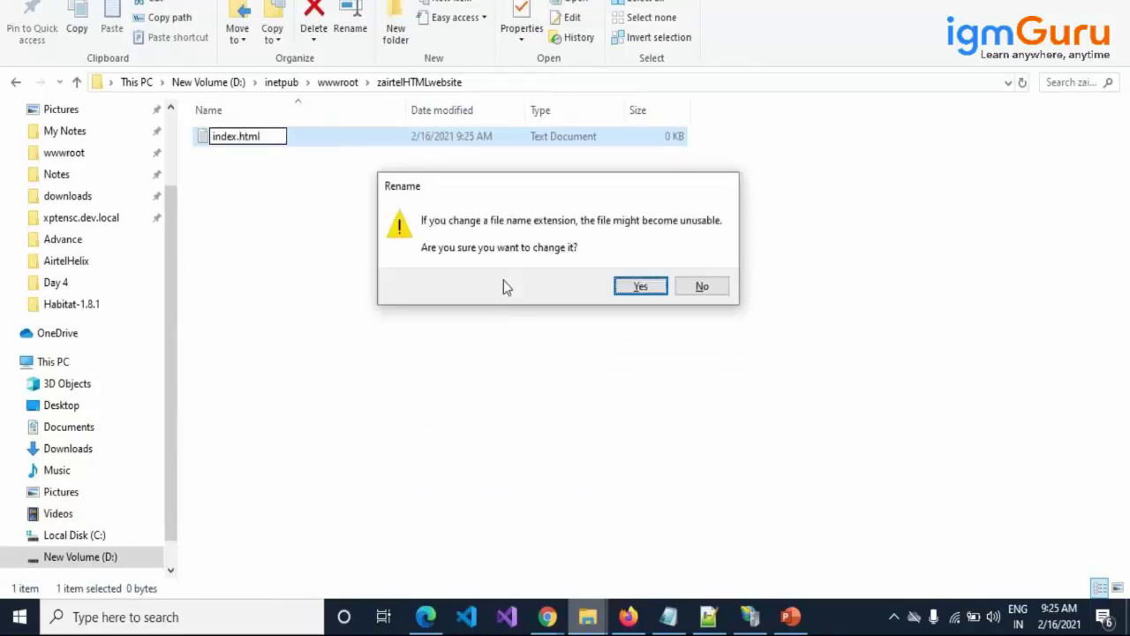
{"action": "key", "text": "Return"}
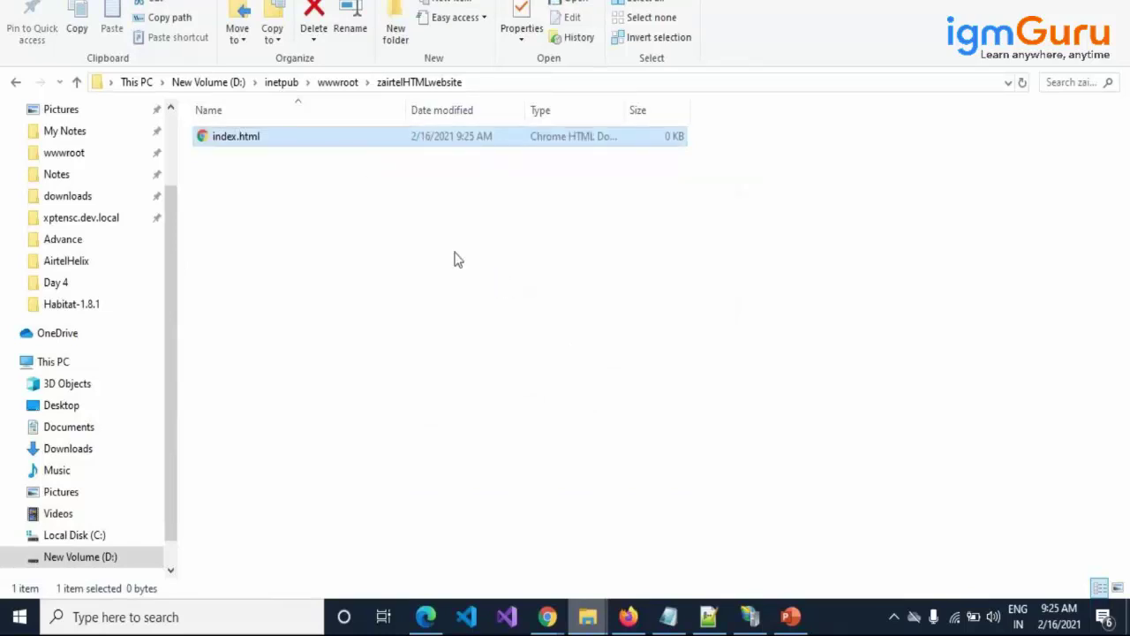
Open index.html for editing in Notepad++ and write the opening and closing html tags from line 2
{"action": "right_click", "coordinate": [253, 141]}
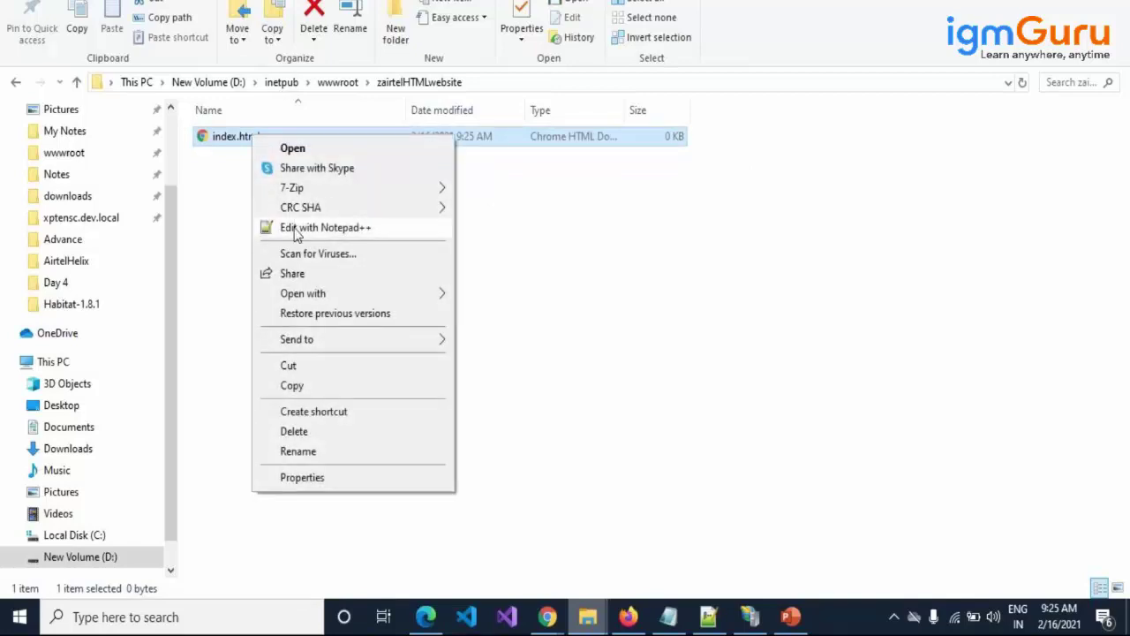
{"action": "left_click", "coordinate": [296, 227]}
{"action": "key", "text": "Return"}
{"action": "type", "text": "<html>"}
{"action": "key", "text": "Return"}
{"action": "key", "text": "Return"}
{"action": "type", "text": "</html>"}
Add indented opening and closing body tags between the html tags
{"action": "key", "text": "Up"}
{"action": "key", "text": "Return"}
{"action": "key", "text": "Return"}
{"action": "key", "text": "Up"}
{"action": "key", "text": "Tab"}
{"action": "type", "text": "</body"}
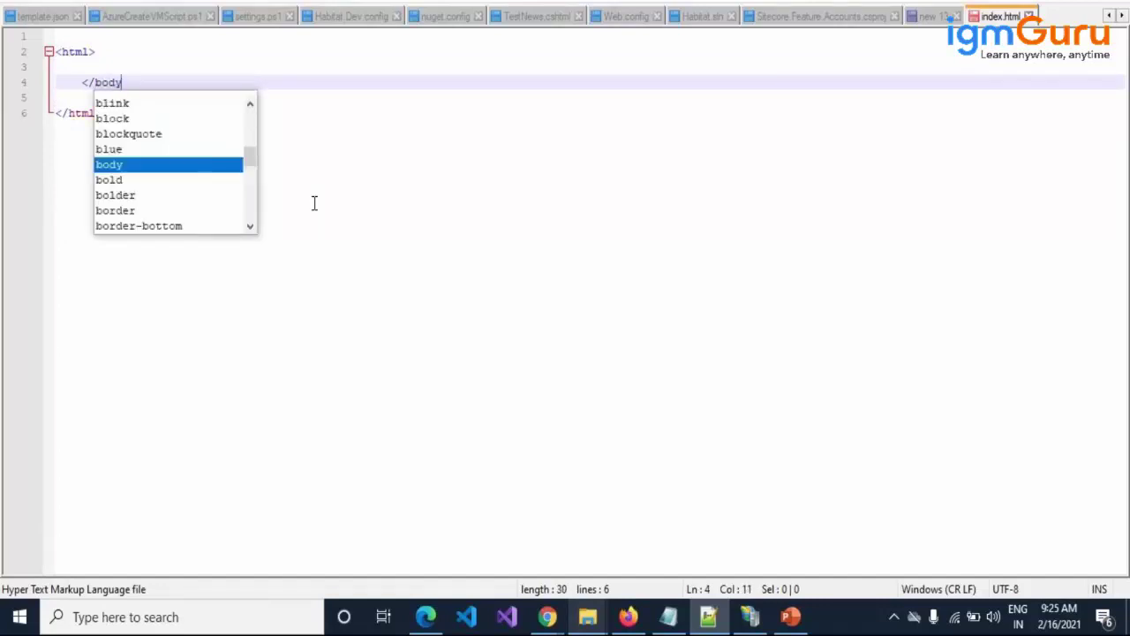
{"action": "type", "text": ">"}
{"action": "key", "text": "Home"}
{"action": "key", "text": "Return"}
{"action": "key", "text": "Up"}
{"action": "key", "text": "Tab"}
{"action": "type", "text": "<body>"}
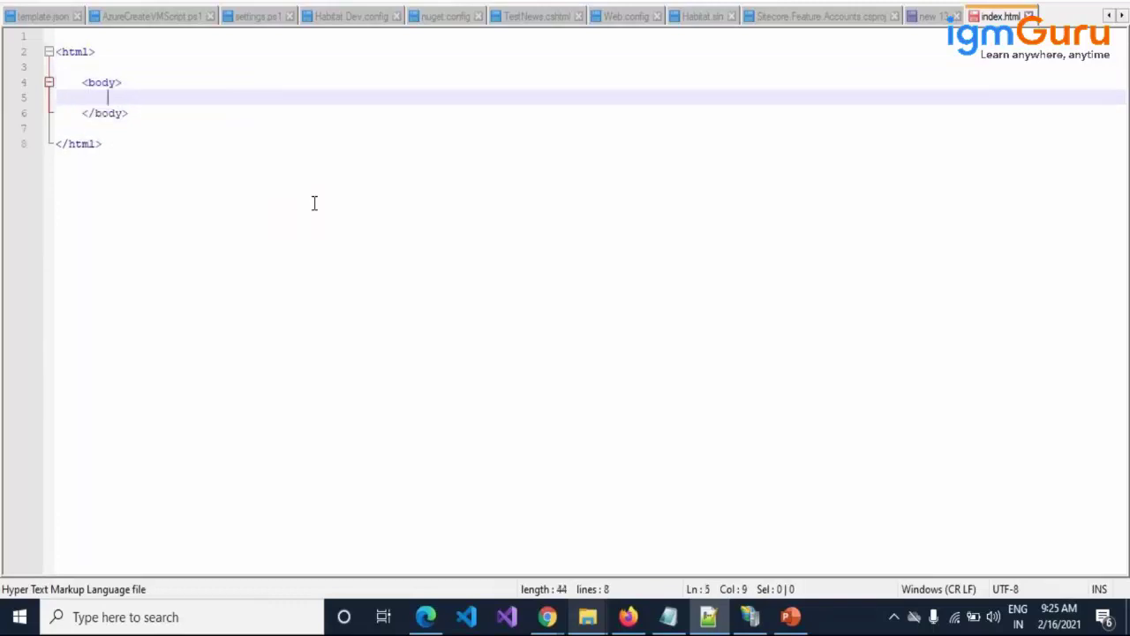
Add a div inside the body containing the indented text "Welcome to Airtel Blog HTML Website"
{"action": "type", "text": "<div>"}
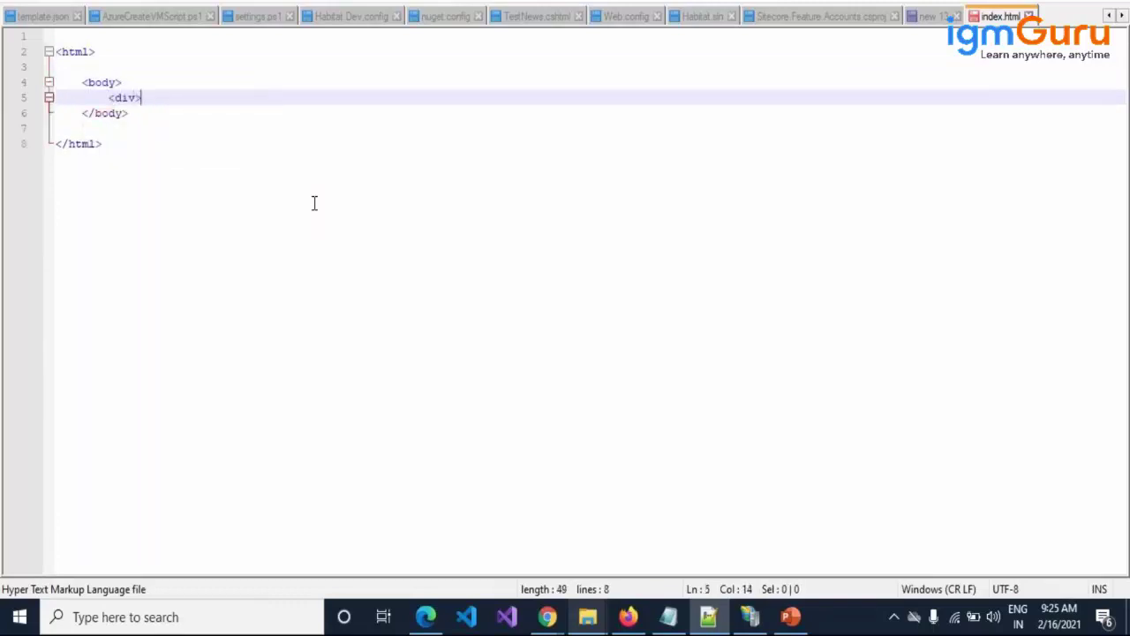
{"action": "key", "text": "Return"}
{"action": "type", "text": "</div>"}
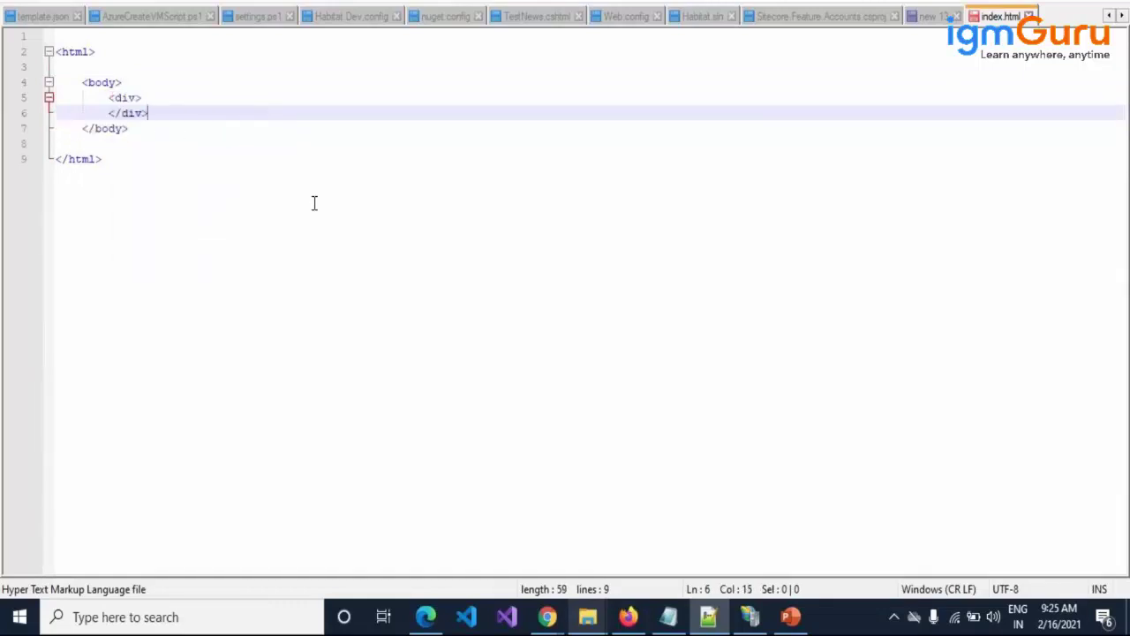
{"action": "key", "text": "Up"}
{"action": "key", "text": "Return"}
{"action": "key", "text": "Tab"}
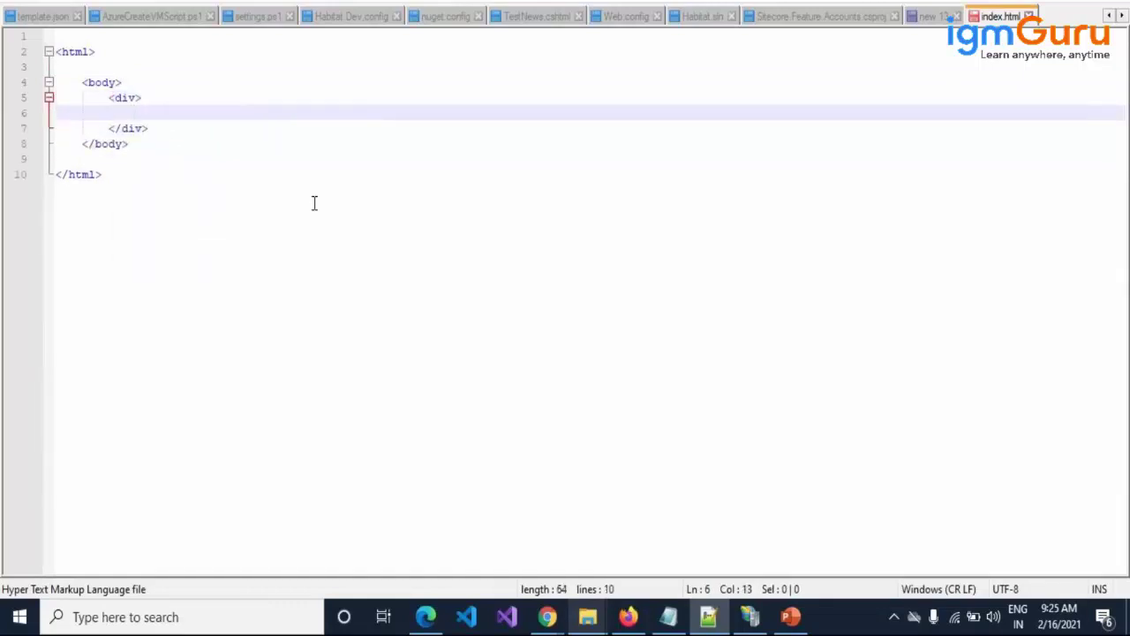
{"action": "type", "text": "Welcome to Airte"}
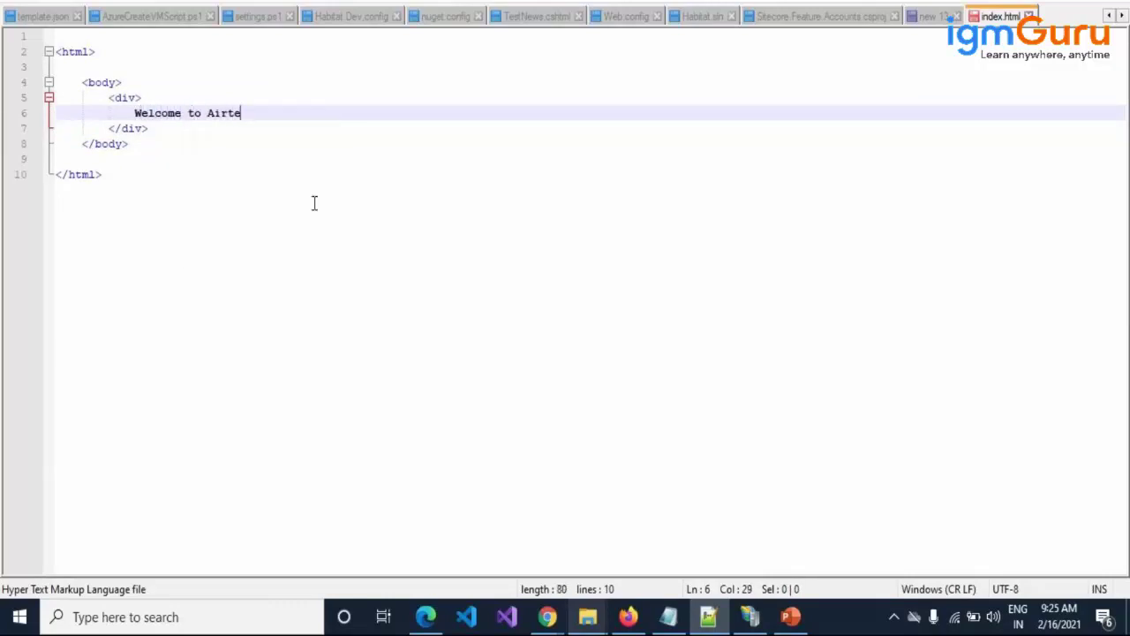
{"action": "type", "text": "l Blog Website"}
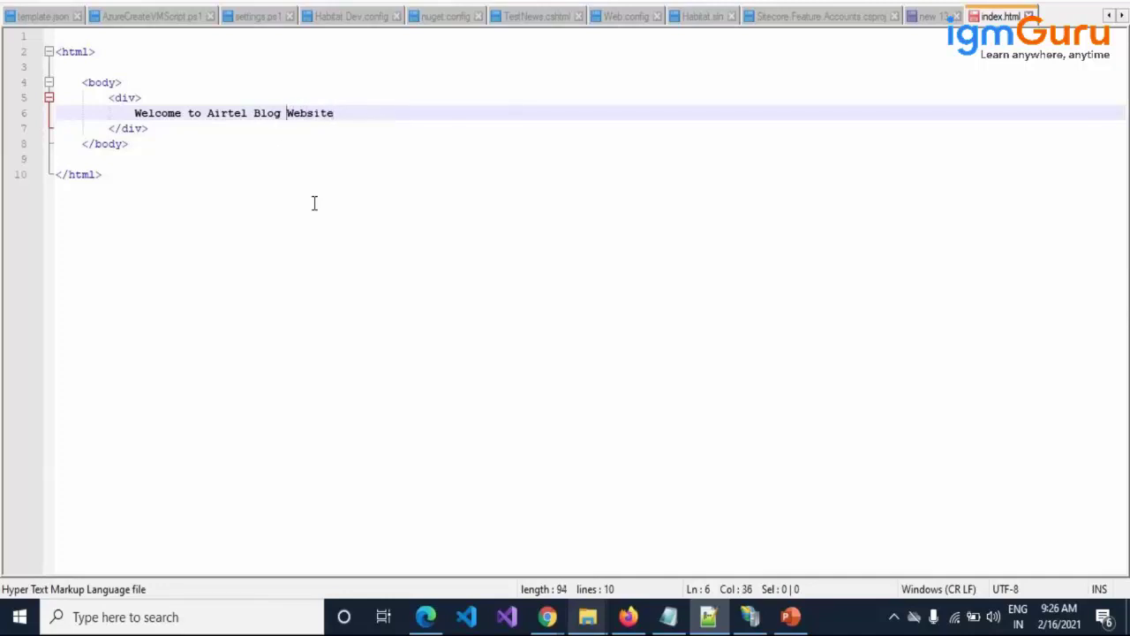
{"action": "type", "text": "HTML"}
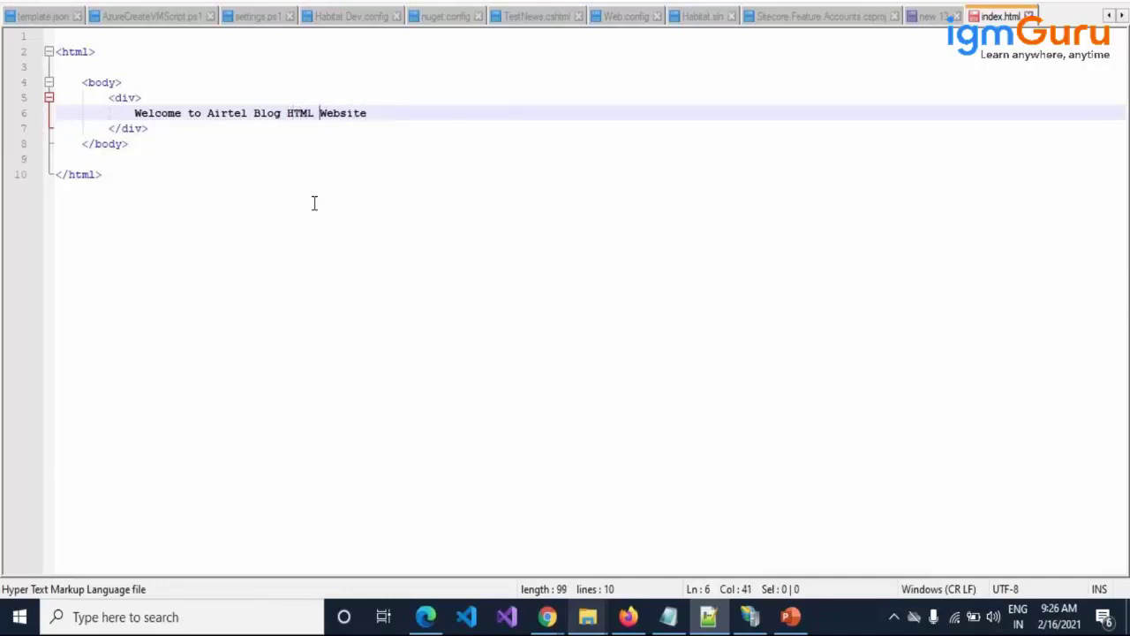
Add a second, empty div element below the welcome div, separated from it by a blank line
{"action": "key", "text": "Down"}
{"action": "key", "text": "End"}
{"action": "key", "text": "Return"}
{"action": "key", "text": "Return"}
{"action": "type", "text": "<div>"}
{"action": "key", "text": "Return"}
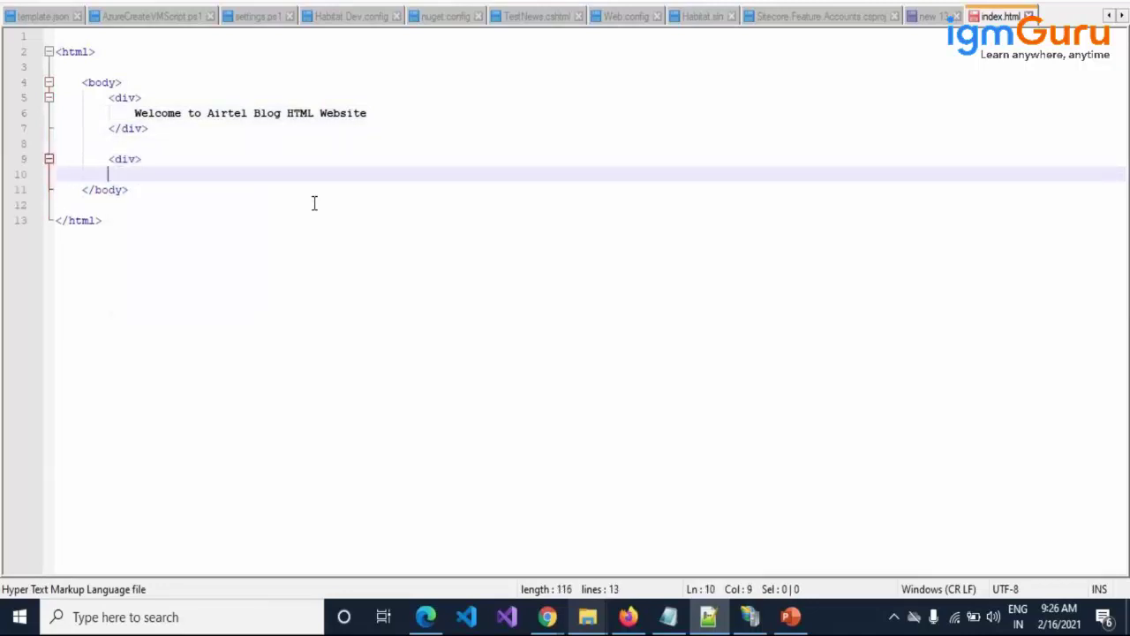
{"action": "type", "text": "<"}
{"action": "key", "text": "BackSpace"}
{"action": "type", "text": "<"}
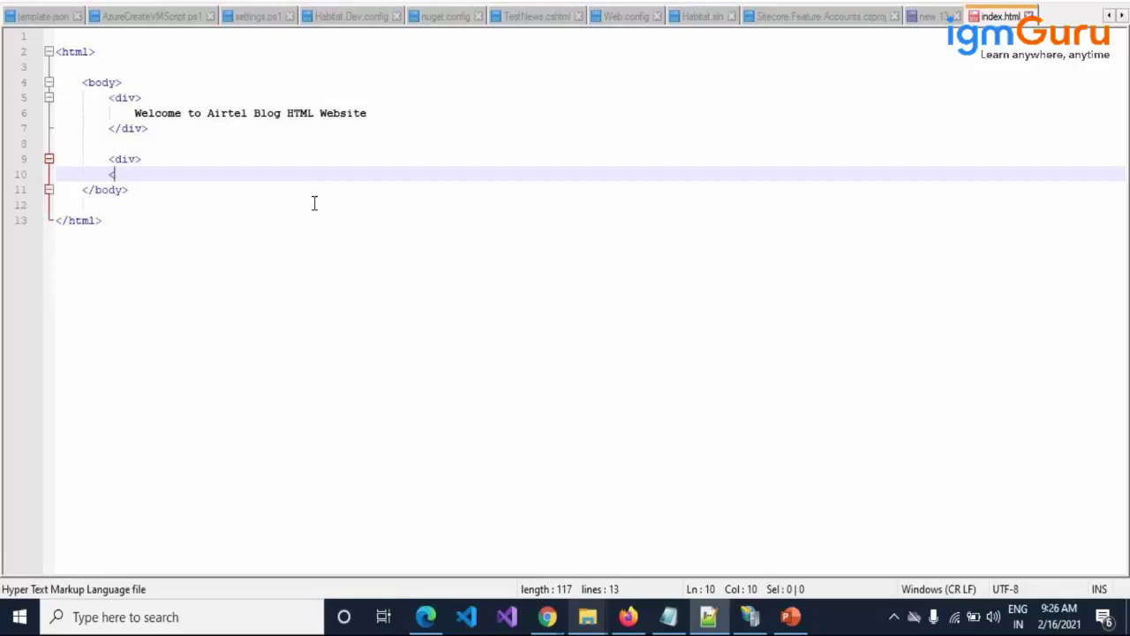
{"action": "type", "text": "/div>"}
{"action": "key", "text": "Up"}
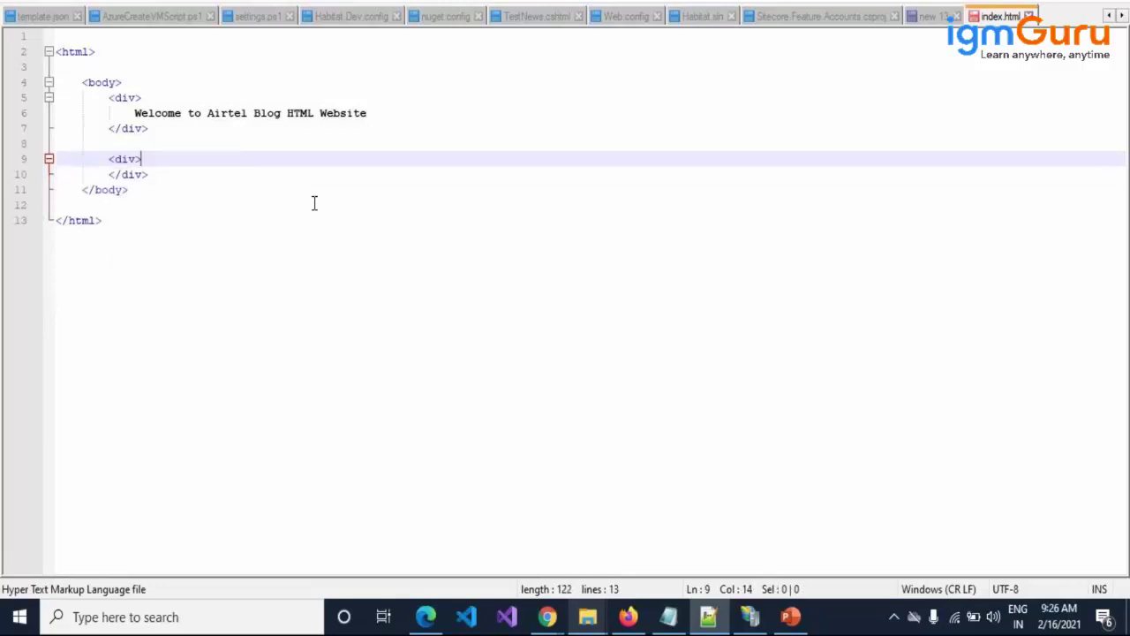
Insert the indented text "Sitecore components render here" inside the second div
{"action": "key", "text": "Return"}
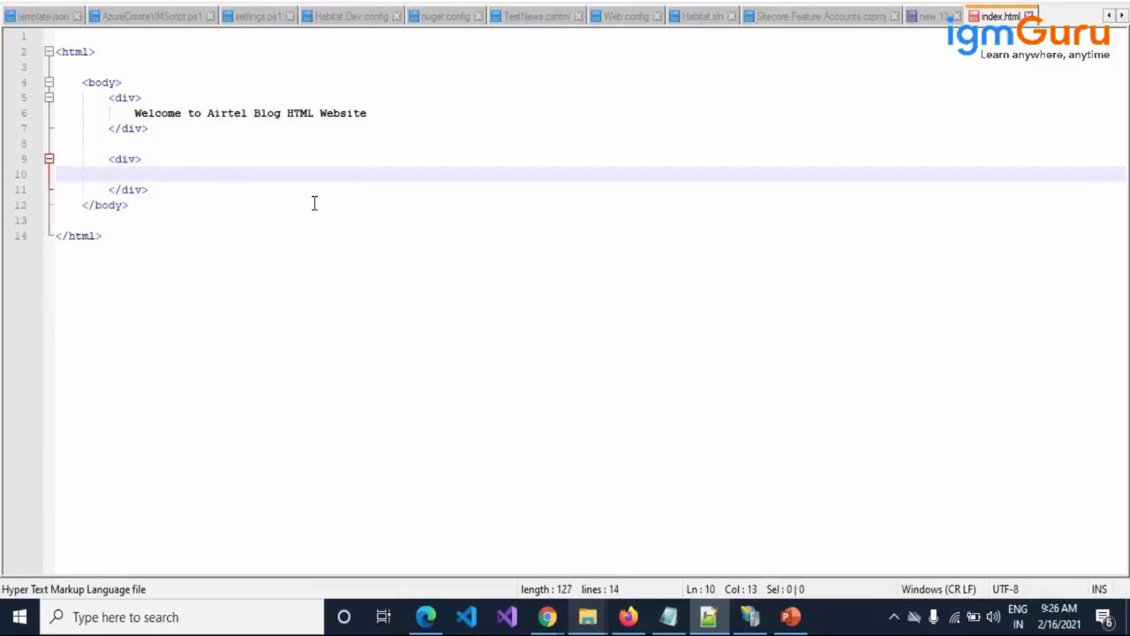
{"action": "type", "text": "Sitecore componet"}
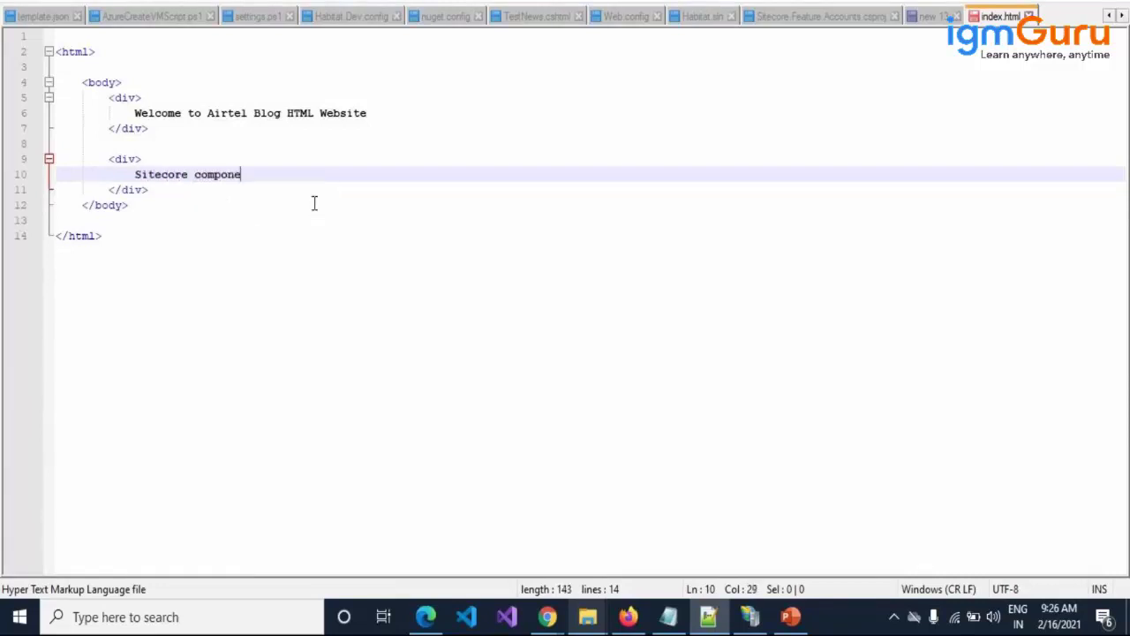
{"action": "key", "text": "BackSpace"}
{"action": "type", "text": "nts render here"}
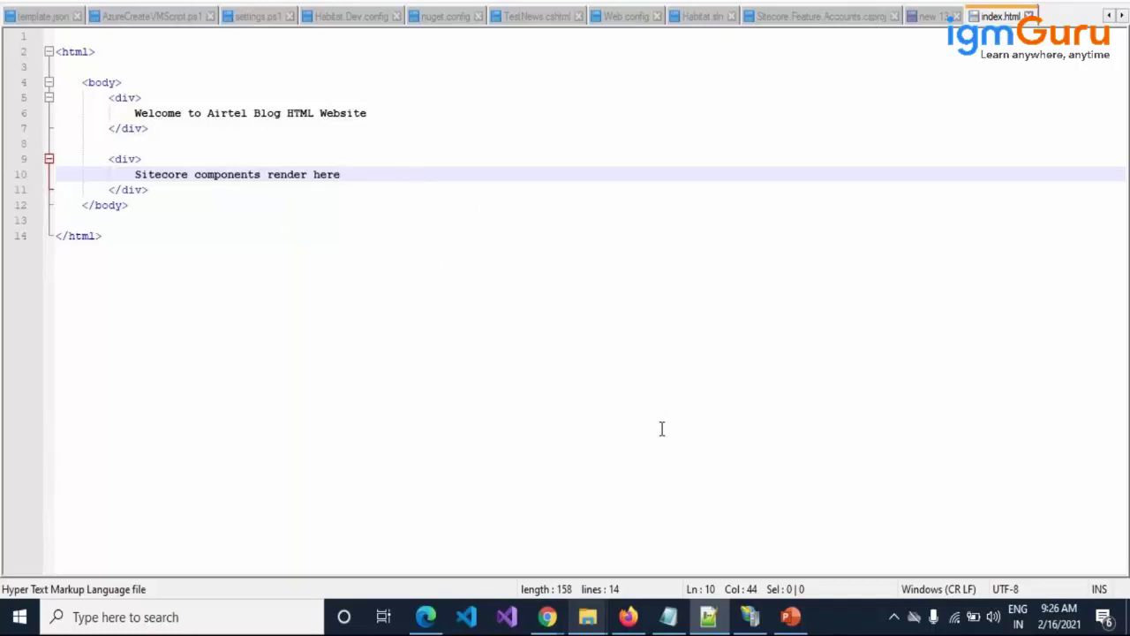
Switch to File Explorer and copy the full path of the zairtelHTMLwebsite folder
{"action": "mouse_move", "coordinate": [628, 616]}
{"action": "mouse_move", "coordinate": [587, 616]}
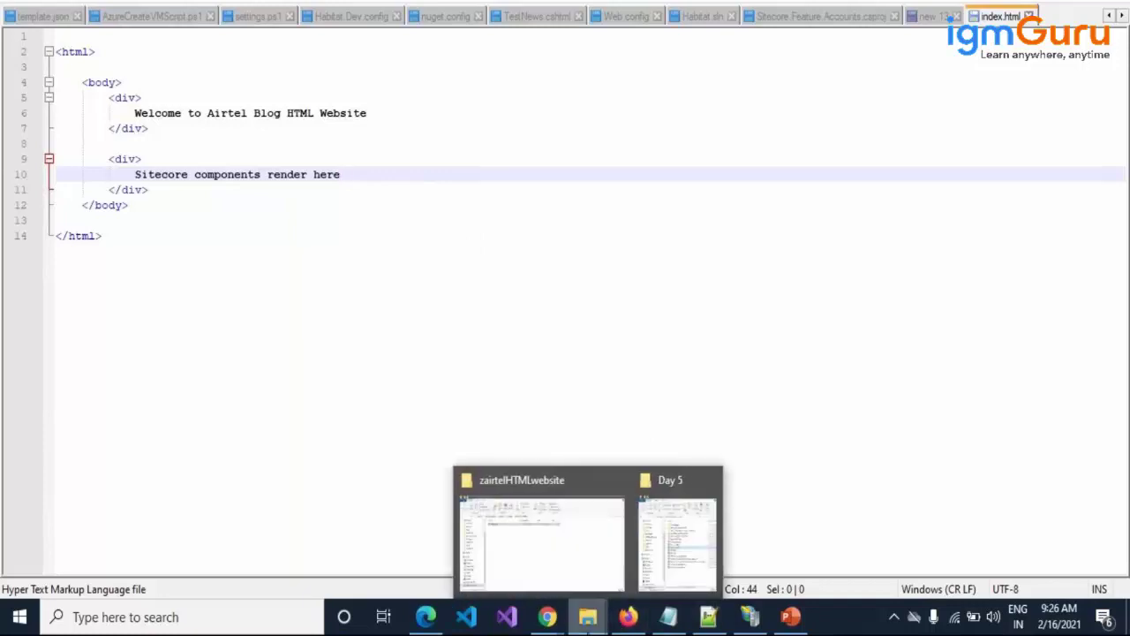
{"action": "left_click", "coordinate": [557, 539]}
{"action": "left_click", "coordinate": [508, 82]}
{"action": "key", "text": "ctrl+c"}
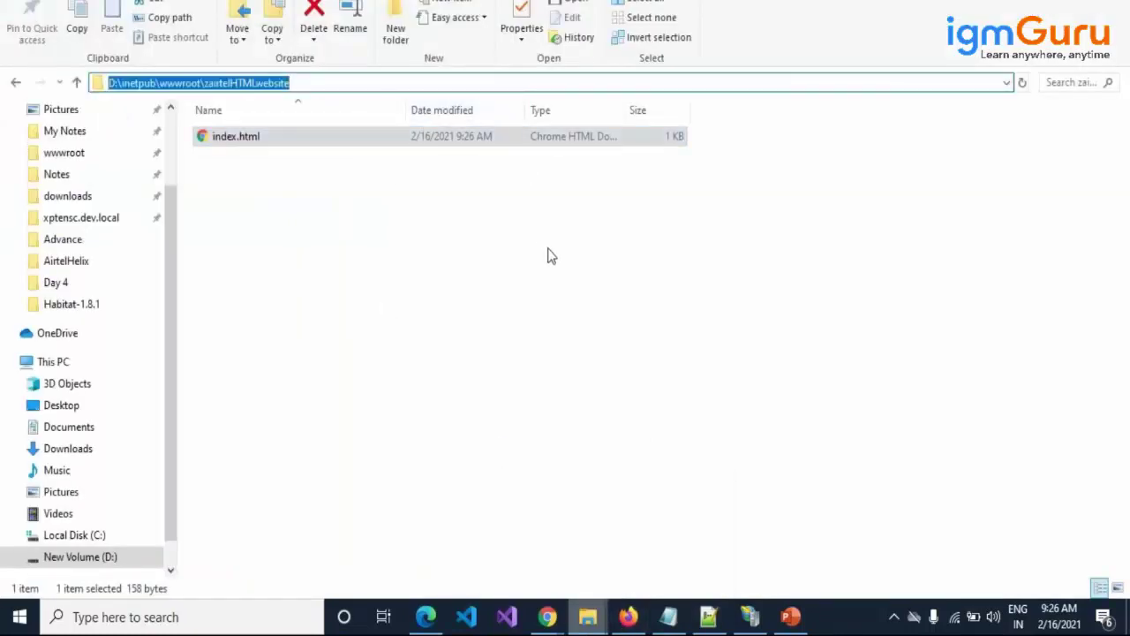
{"action": "left_click", "coordinate": [472, 325]}
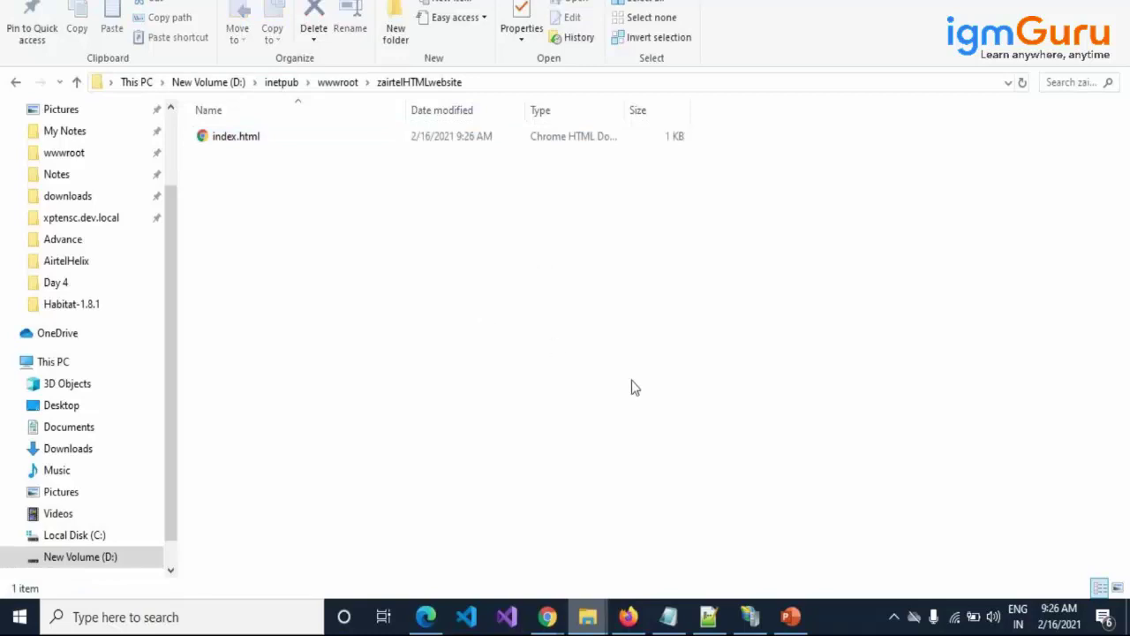
Switch to IIS Manager and start adding a website with physical path D:\inetpub\wwwroot\zairtelHTMLwebsite
{"action": "left_click", "coordinate": [749, 616]}
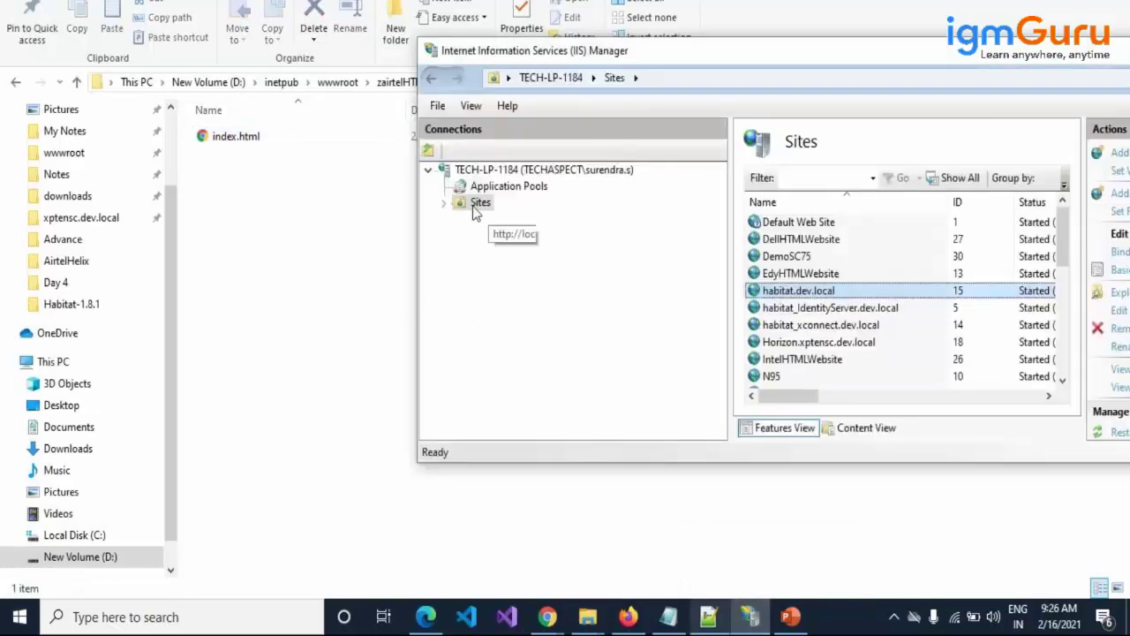
{"action": "right_click", "coordinate": [479, 206]}
{"action": "left_click", "coordinate": [516, 212]}
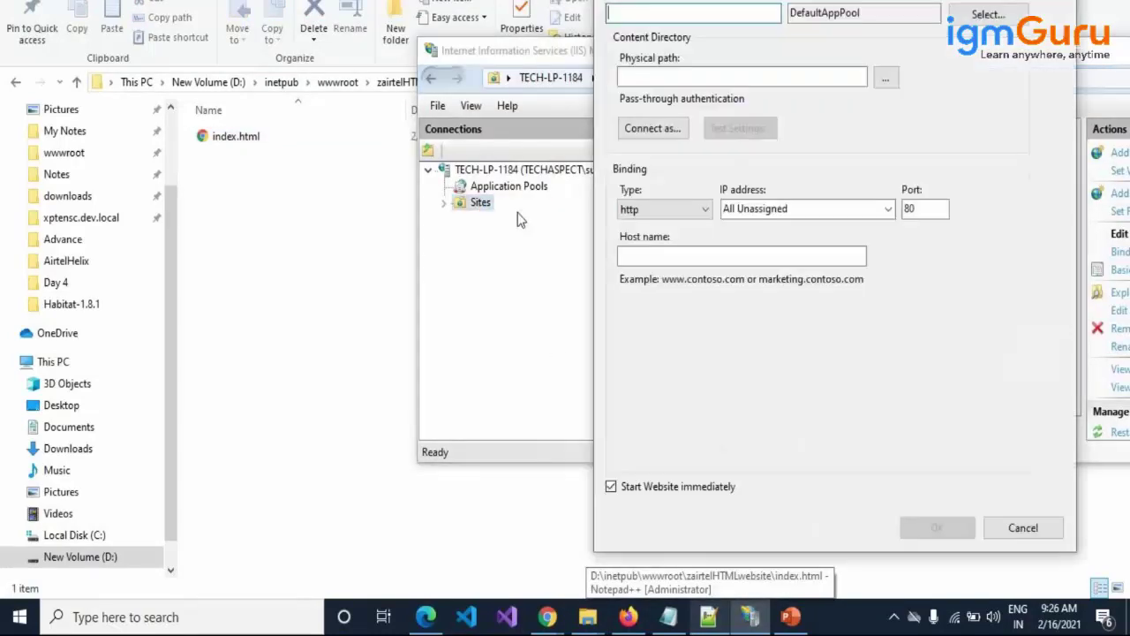
{"action": "left_click", "coordinate": [733, 72]}
{"action": "key", "text": "ctrl+v"}
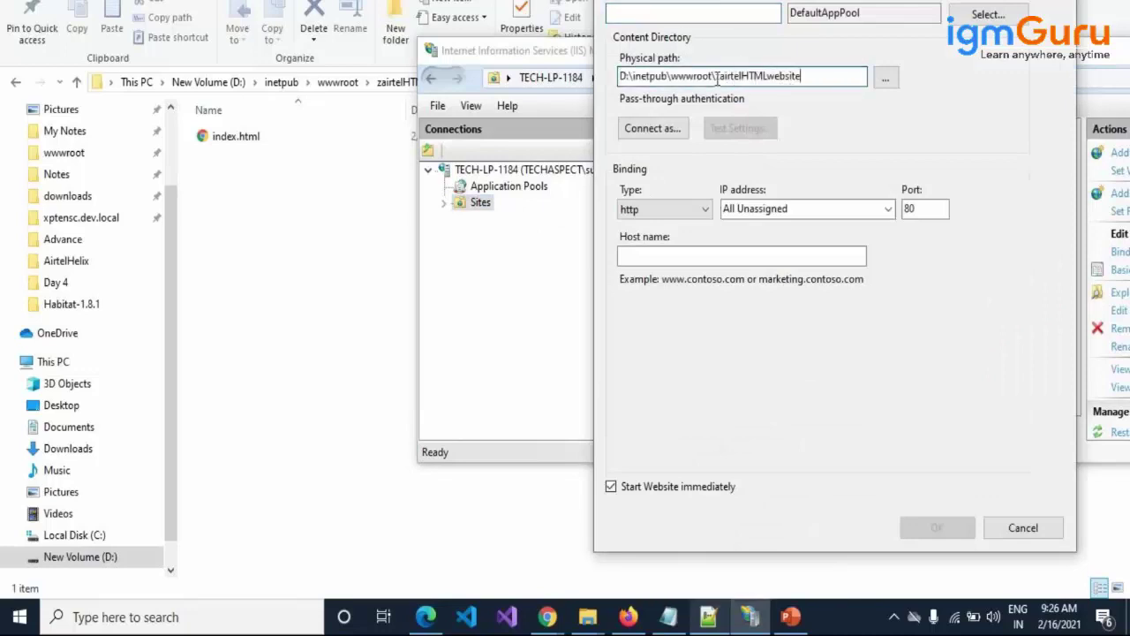
Name the new site zairtelHTMLwebsite, reusing the folder name from the physical path
{"action": "left_click_drag", "start_coordinate": [716, 76], "coordinate": [823, 76]}
{"action": "key", "text": "ctrl+c"}
{"action": "left_click", "coordinate": [651, 10]}
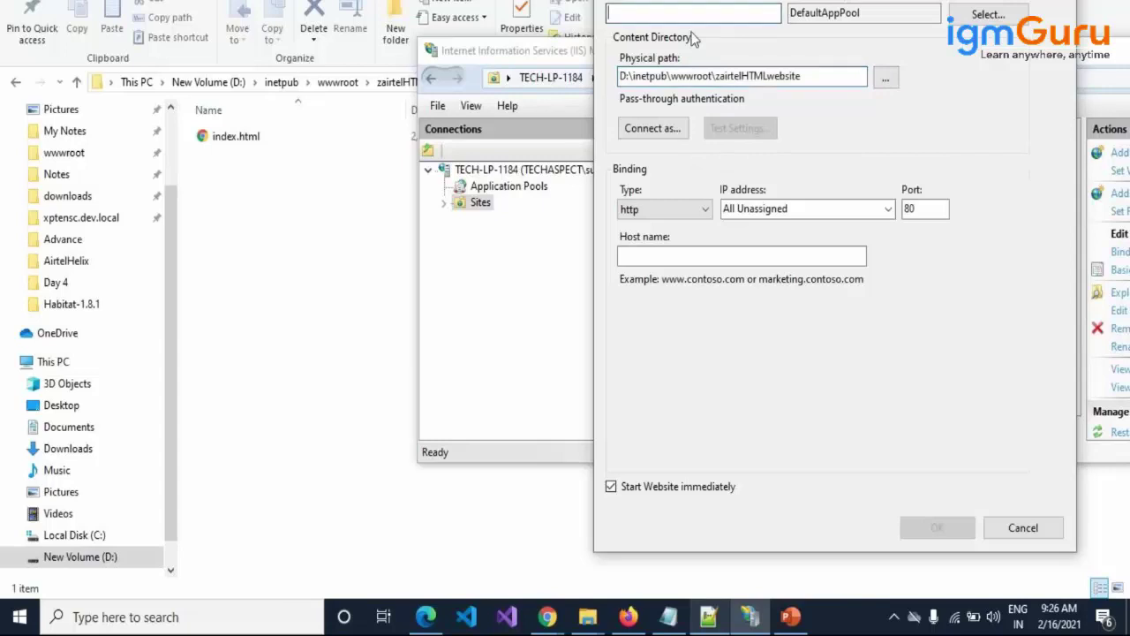
{"action": "key", "text": "ctrl+v"}
{"action": "left_click", "coordinate": [687, 255]}
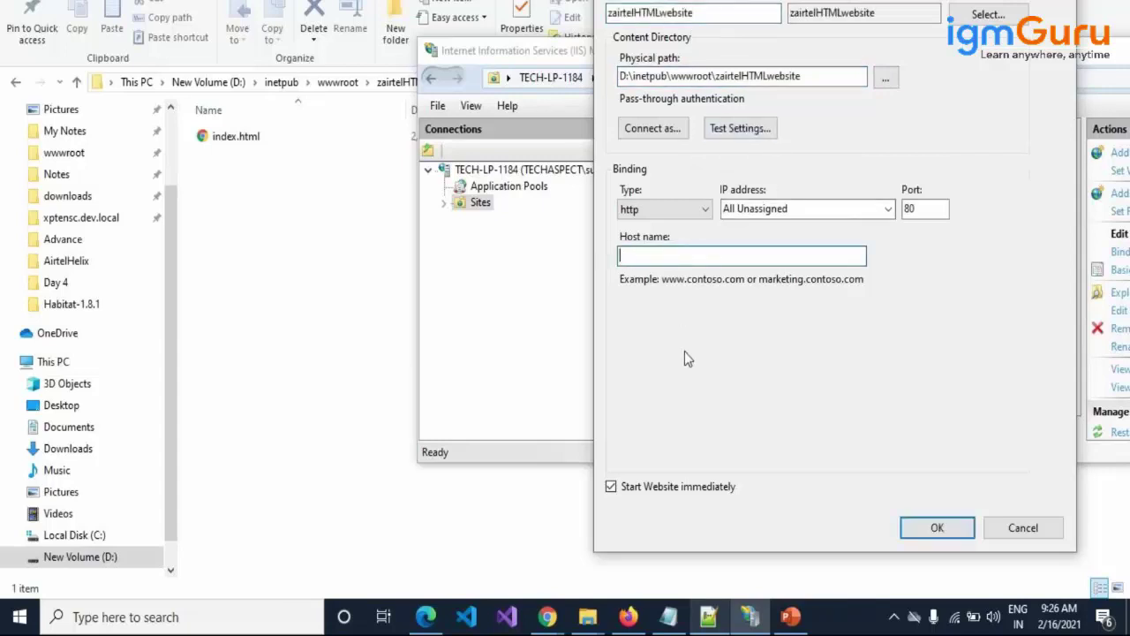
{"action": "type", "text": "www."}
{"action": "key", "text": "ctrl+v"}
{"action": "type", "text": ".com"}
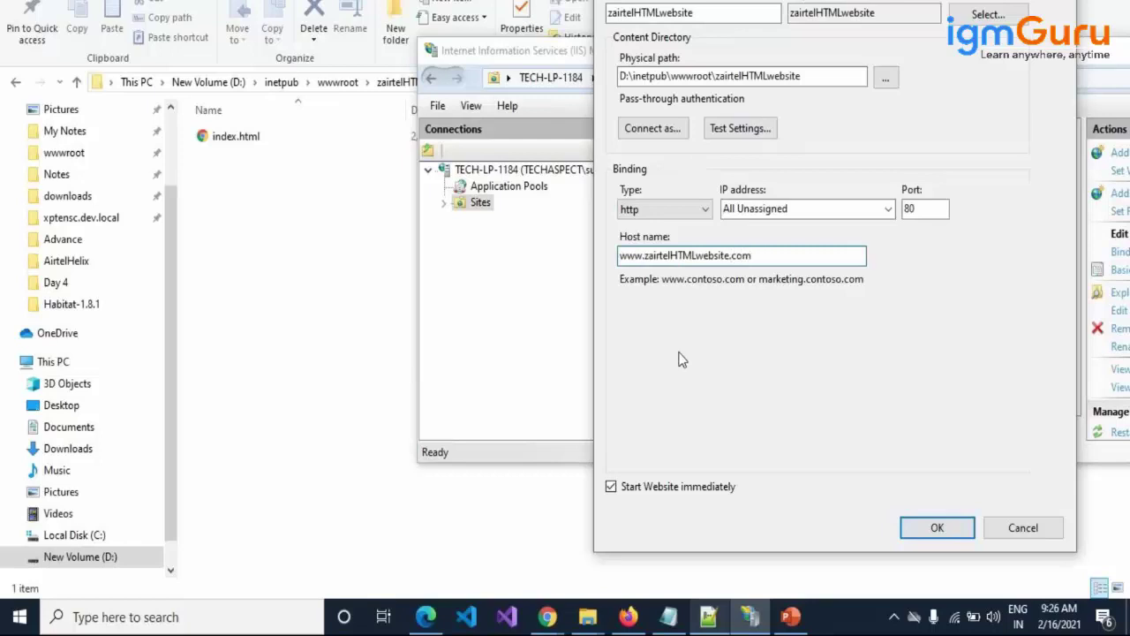
{"action": "left_click_drag", "start_coordinate": [752, 256], "coordinate": [570, 279]}
{"action": "key", "text": "ctrl+c"}
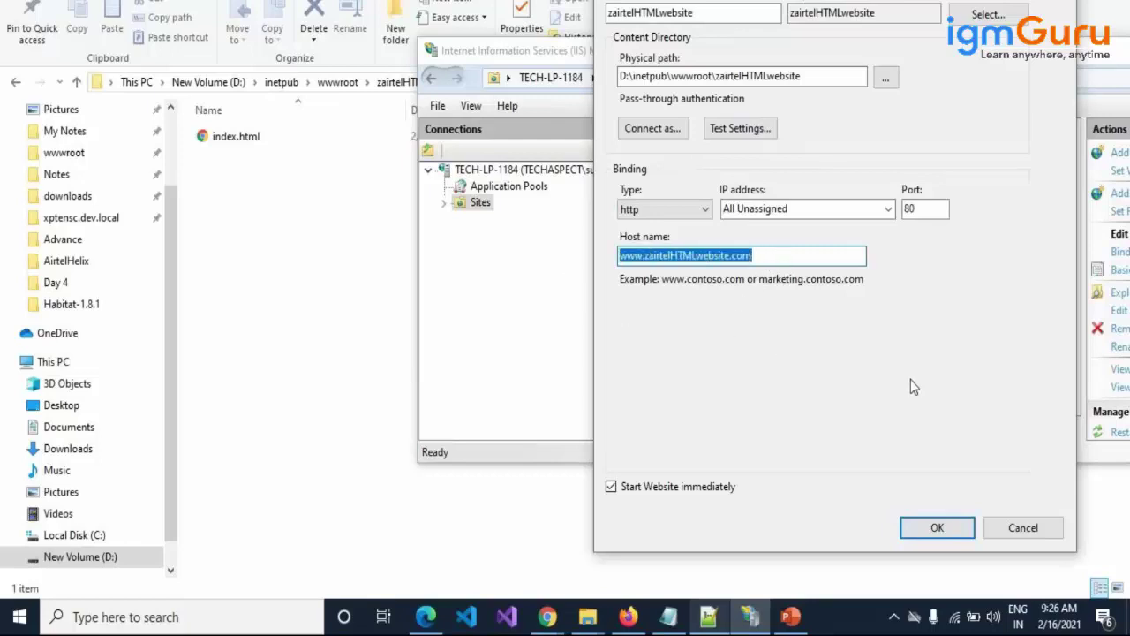
{"action": "left_click", "coordinate": [937, 526]}
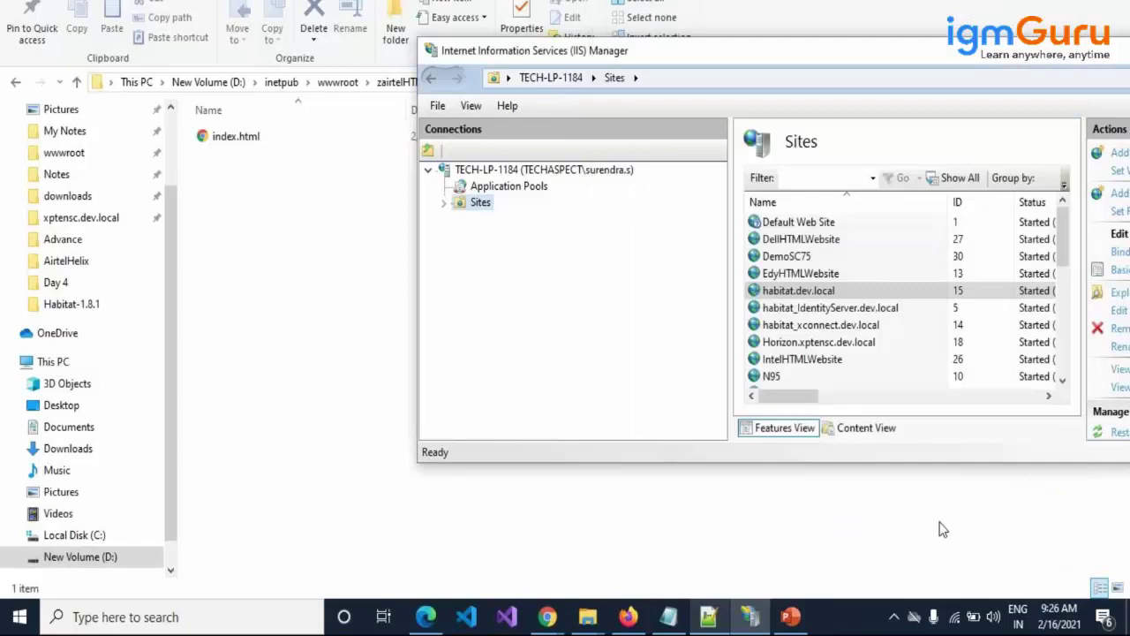
Switch to Notepad++ and bring up the already open hosts file
{"action": "left_click", "coordinate": [708, 616]}
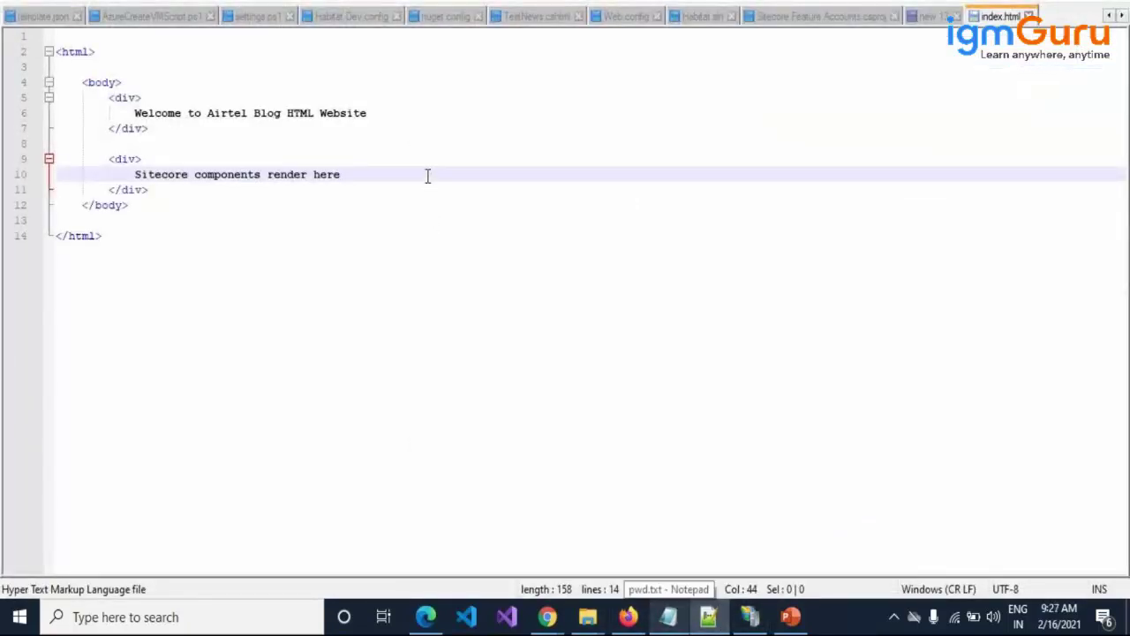
{"action": "left_click", "coordinate": [1109, 16]}
{"action": "left_click", "coordinate": [1109, 17]}
{"action": "left_click", "coordinate": [1109, 17]}
{"action": "left_click", "coordinate": [1109, 16]}
{"action": "left_click", "coordinate": [1109, 16]}
{"action": "left_click", "coordinate": [1108, 17]}
{"action": "left_click", "coordinate": [1109, 17]}
{"action": "left_click", "coordinate": [1109, 17]}
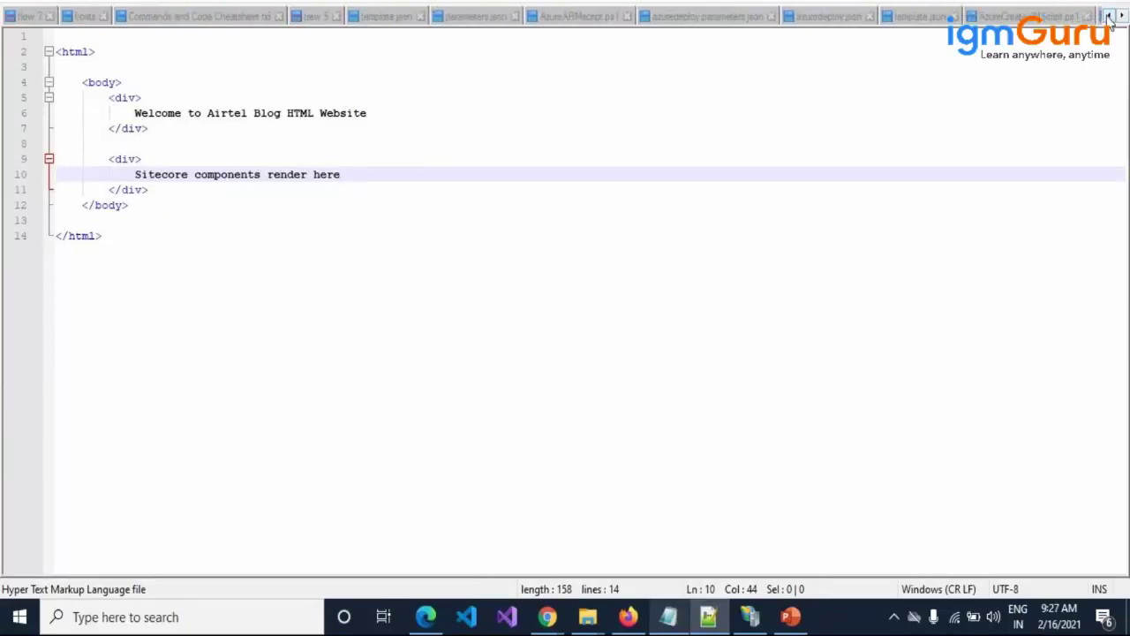
{"action": "left_click", "coordinate": [84, 16]}
{"action": "left_click", "coordinate": [287, 465]}
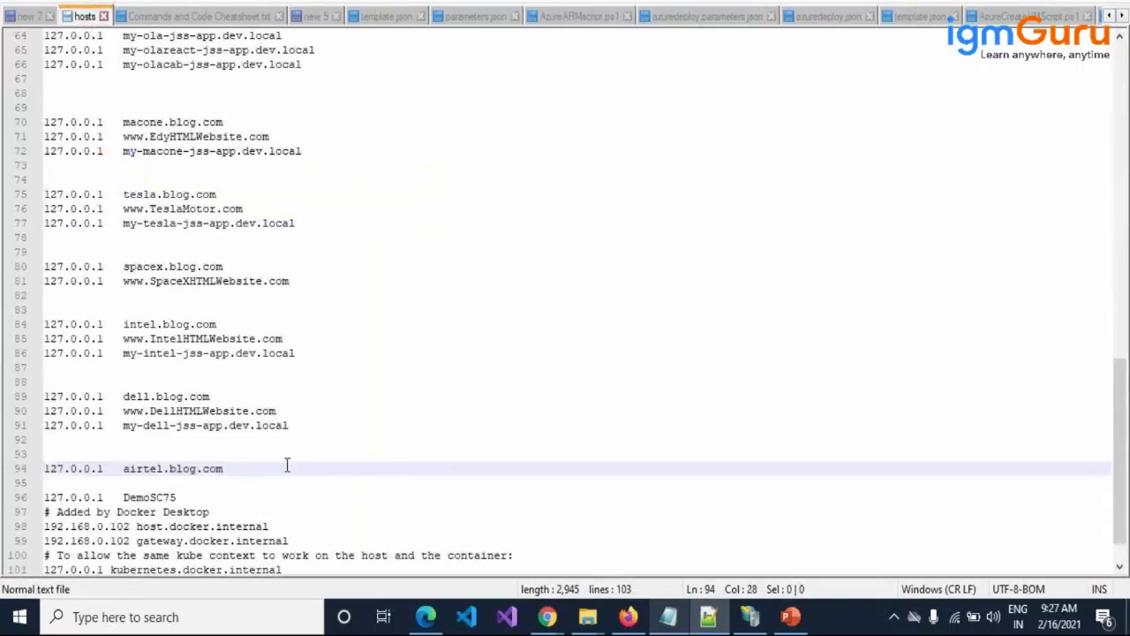
{"action": "key", "text": "Return"}
{"action": "type", "text": "127.0.0.1"}
{"action": "key", "text": "Tab"}
{"action": "type", "text": "www.zairtelHTMLwebsite.com"}
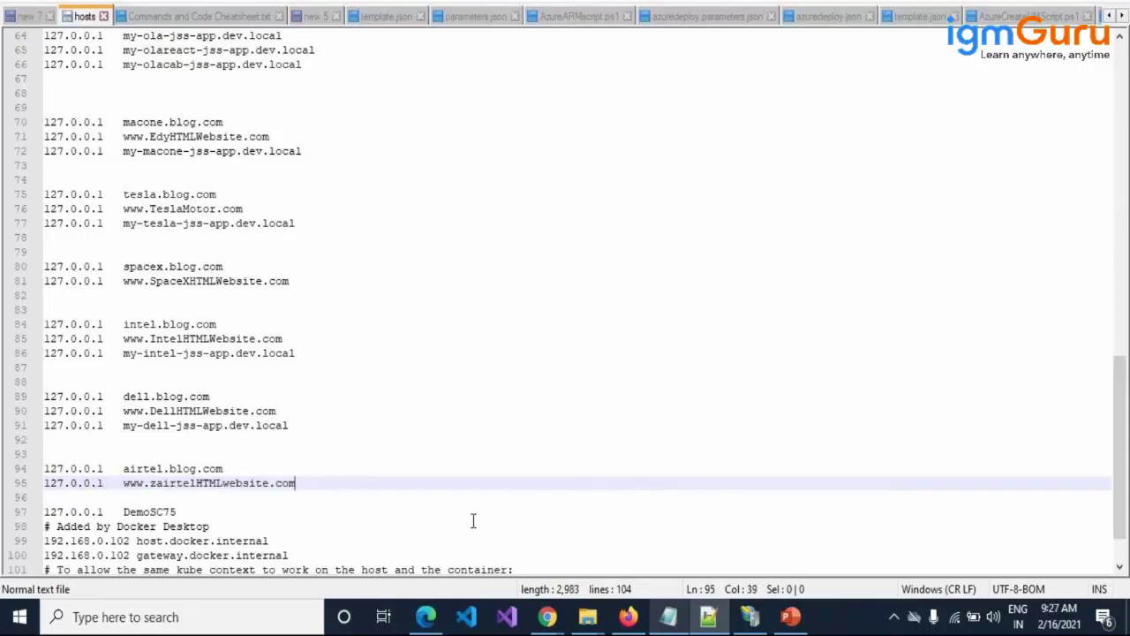
{"action": "mouse_move", "coordinate": [547, 617]}
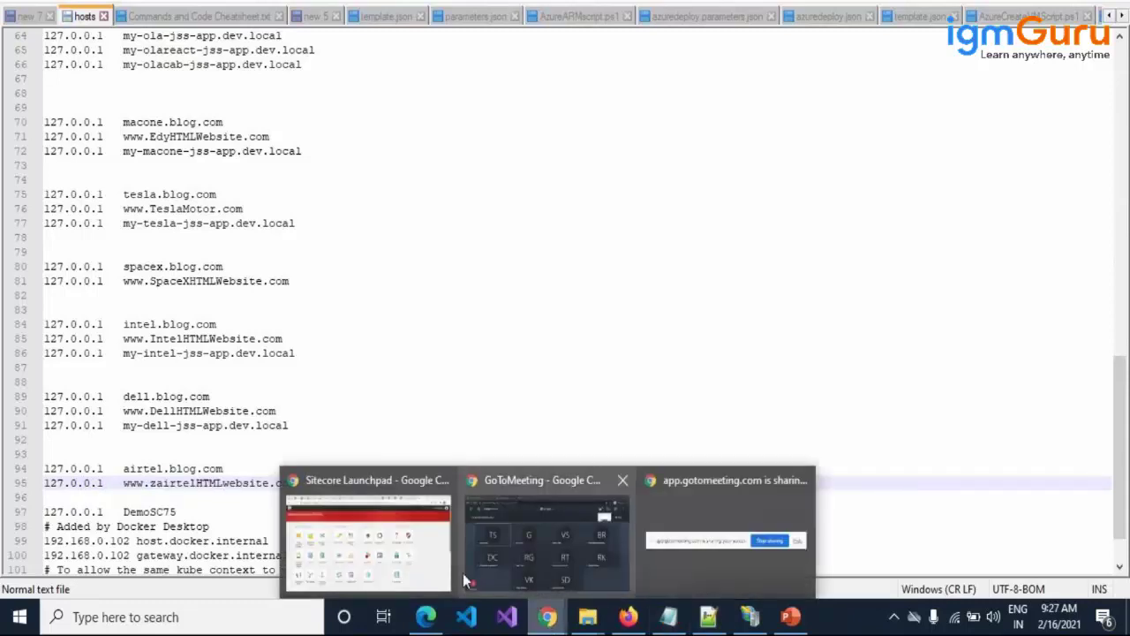
{"action": "left_click", "coordinate": [373, 530]}
{"action": "key", "text": "ctrl+t"}
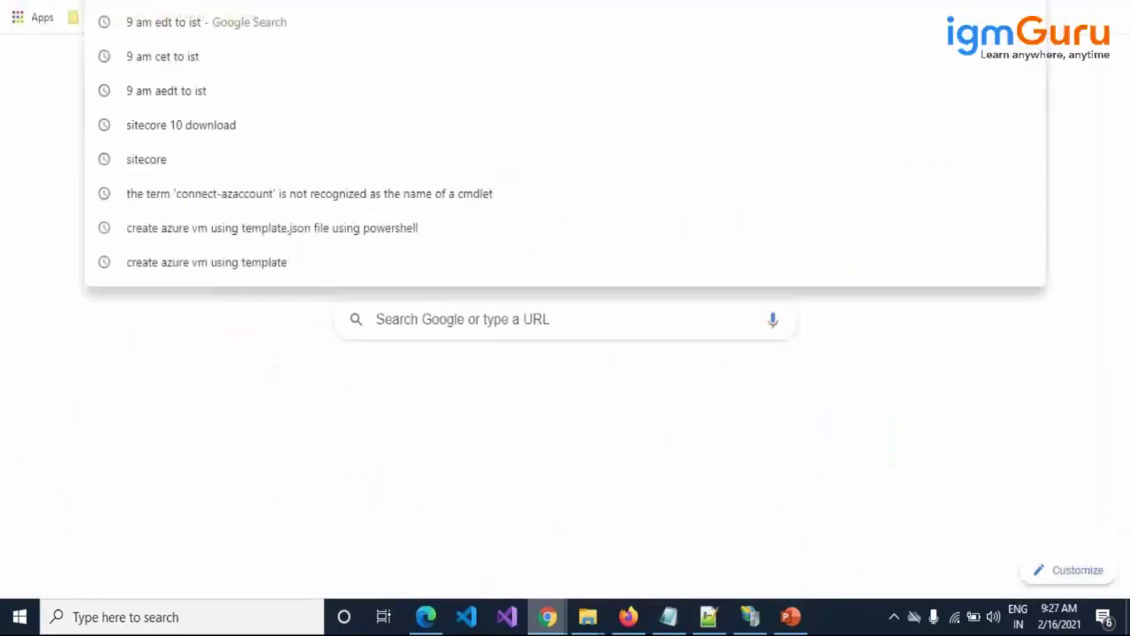
{"action": "key", "text": "ctrl+v"}
{"action": "key", "text": "Return"}
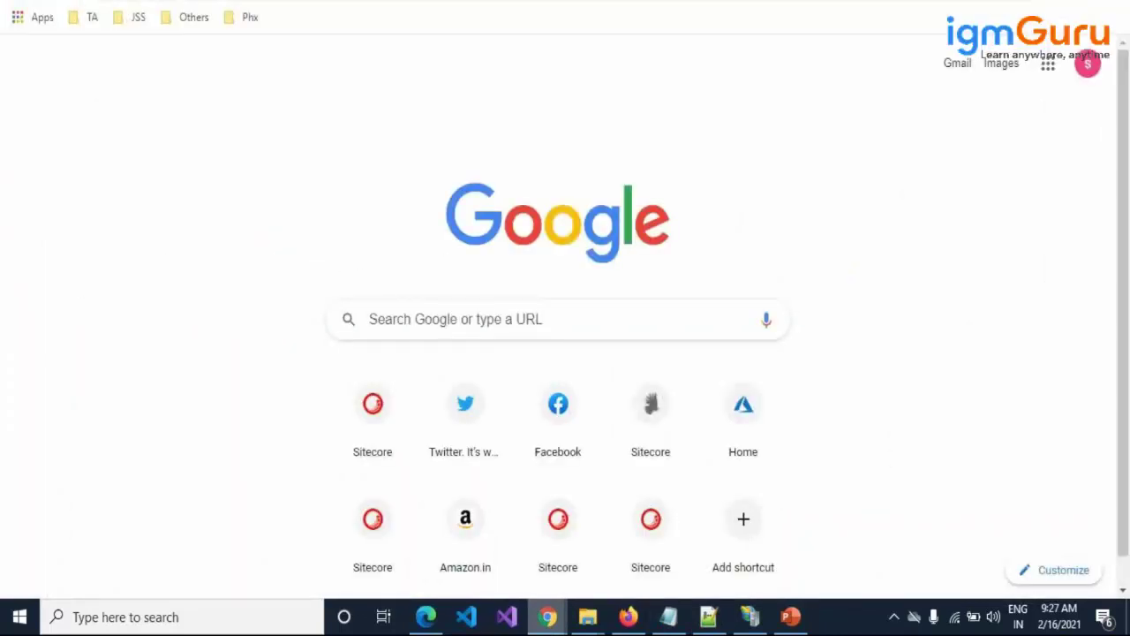
{"action": "left_click_drag", "start_coordinate": [11, 19], "coordinate": [222, 20]}
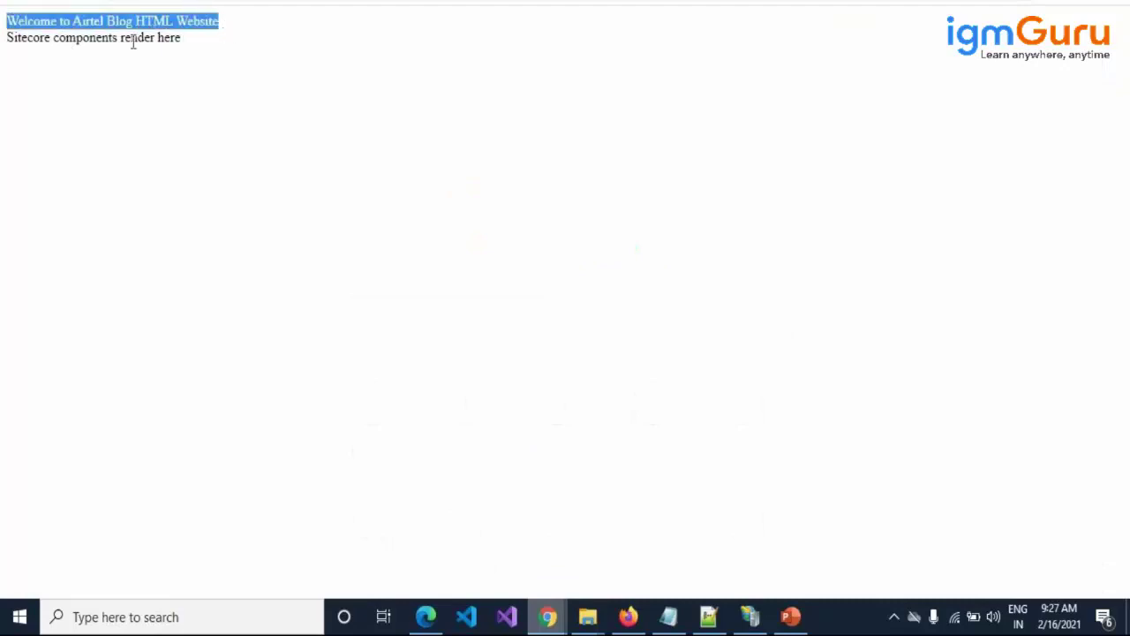
{"action": "left_click_drag", "start_coordinate": [29, 38], "coordinate": [186, 45]}
{"action": "left_click", "coordinate": [267, 104]}
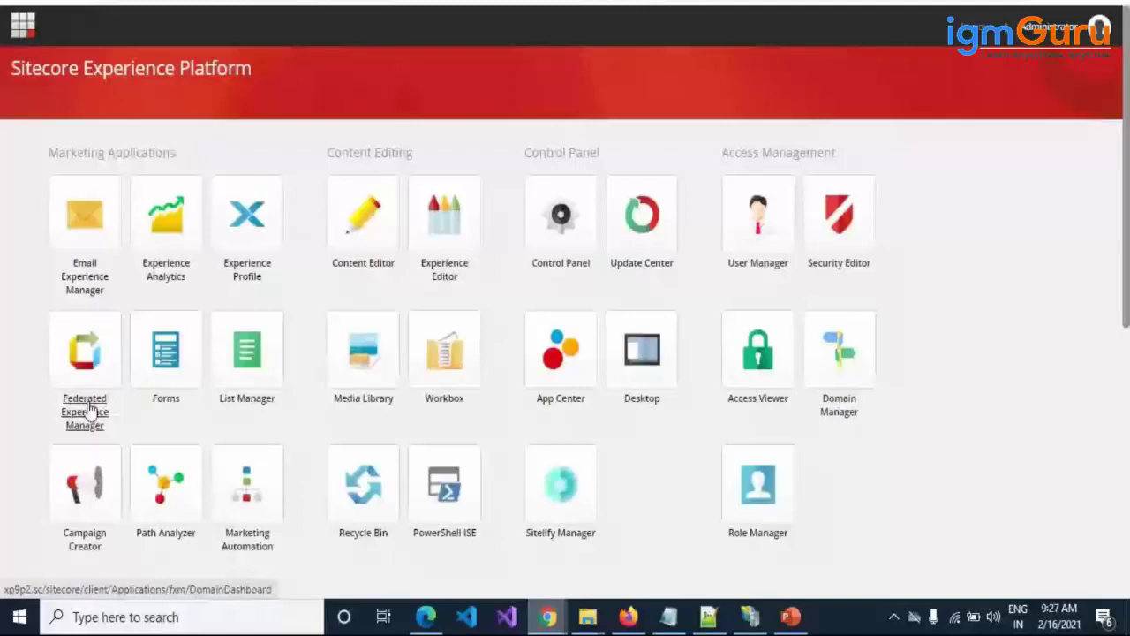
{"action": "left_click", "coordinate": [85, 408]}
{"action": "left_click", "coordinate": [97, 77]}
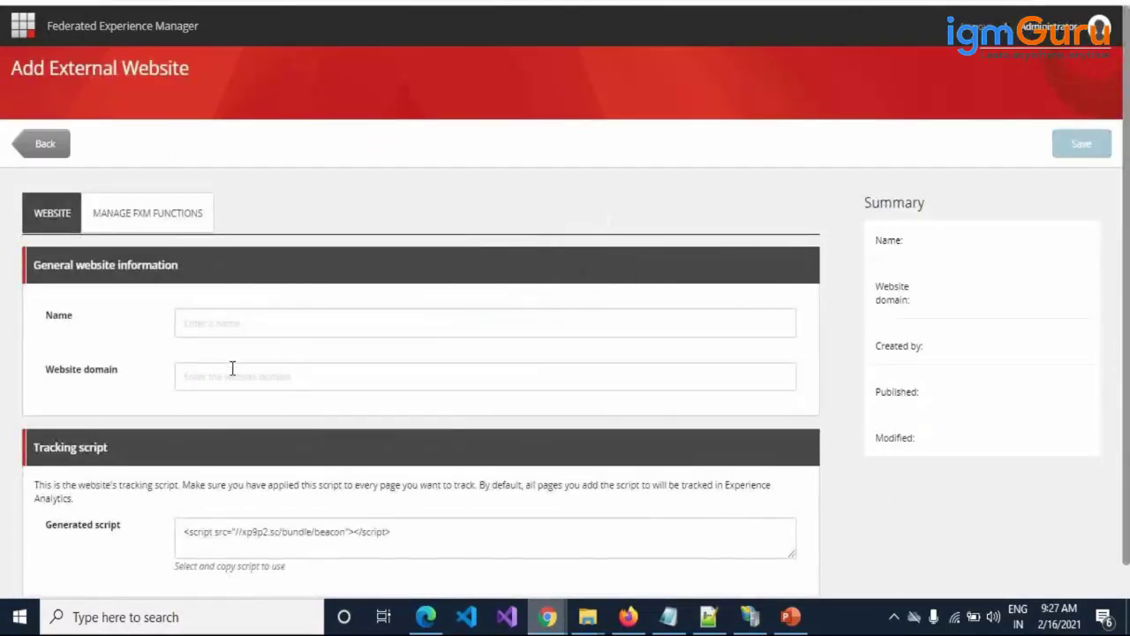
{"action": "left_click", "coordinate": [232, 372]}
{"action": "key", "text": "ctrl+v"}
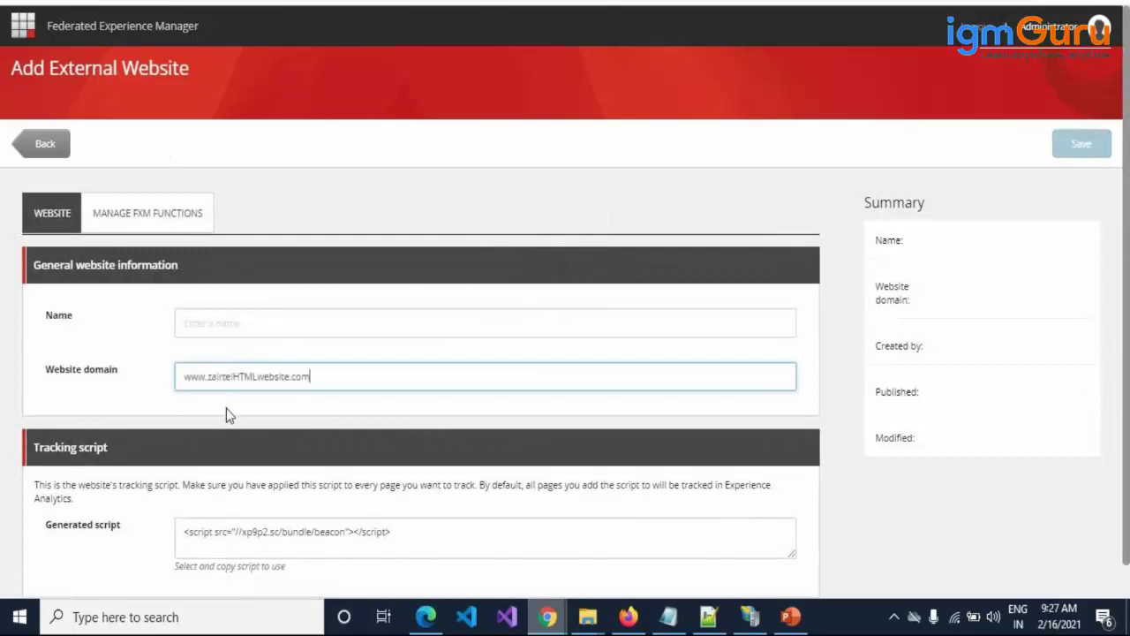
{"action": "left_click", "coordinate": [322, 327]}
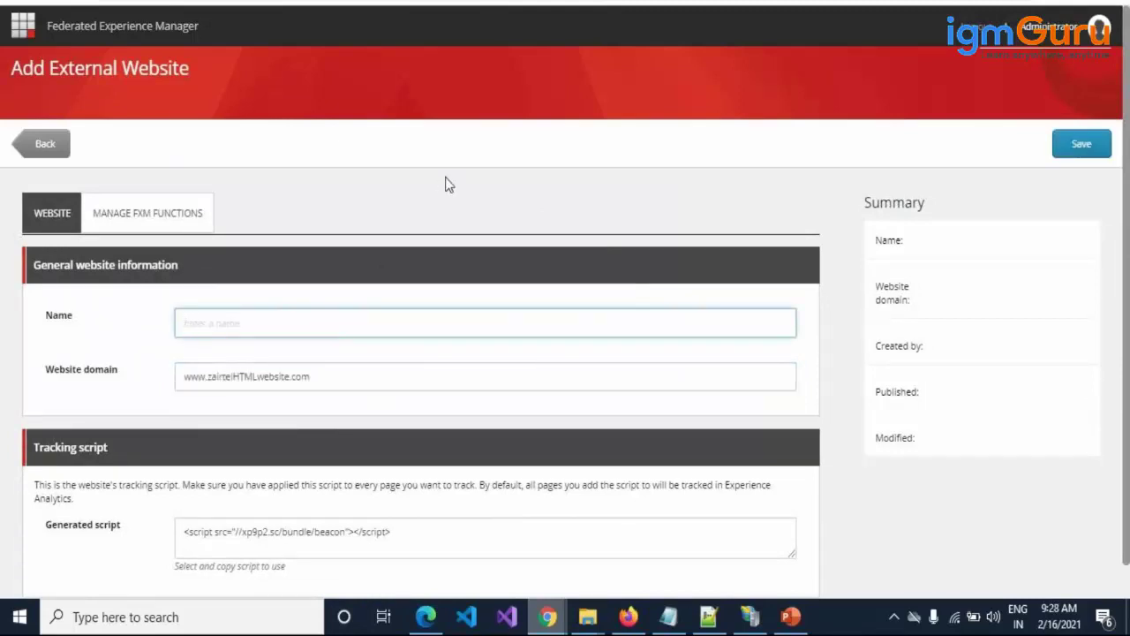
{"action": "type", "text": "AirtelFXM Demo"}
Copy the generated tracking script of the external website
{"action": "scroll", "coordinate": [501, 281], "scroll_direction": "down", "scroll_amount": 1}
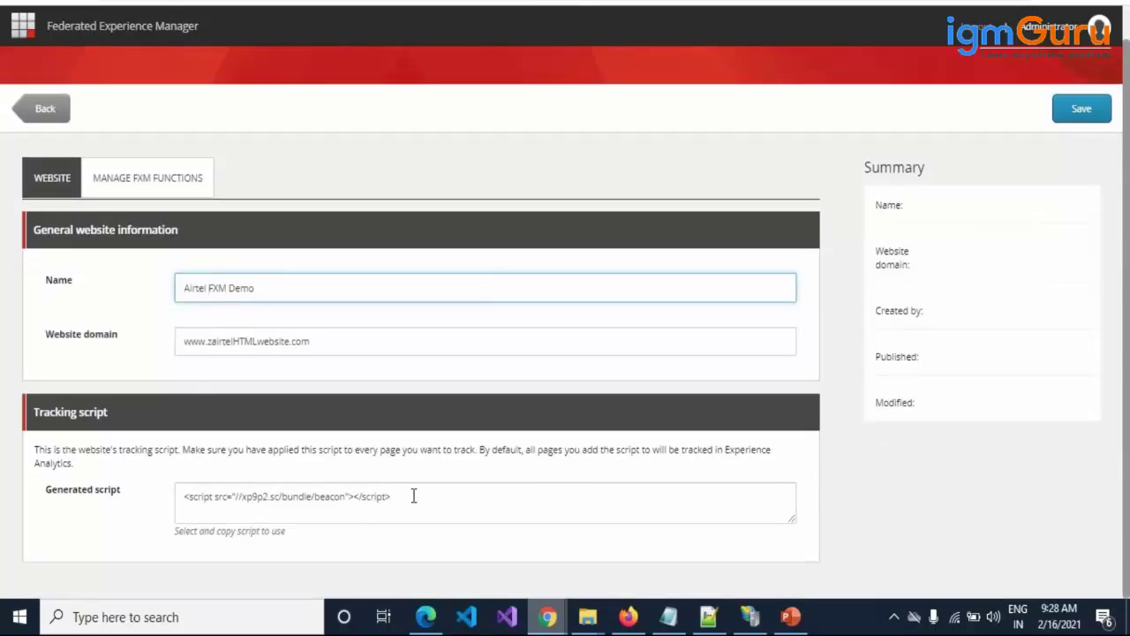
{"action": "left_click", "coordinate": [464, 496]}
{"action": "key", "text": "ctrl+c"}
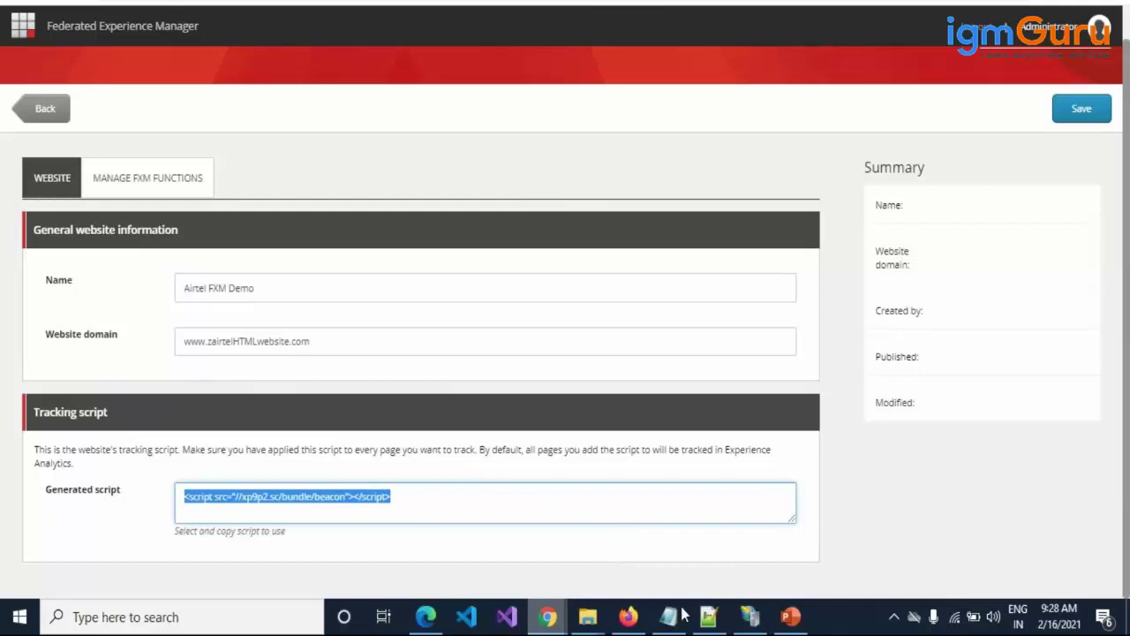
Switch to Notepad++ and return to the index.html file
{"action": "mouse_move", "coordinate": [708, 615]}
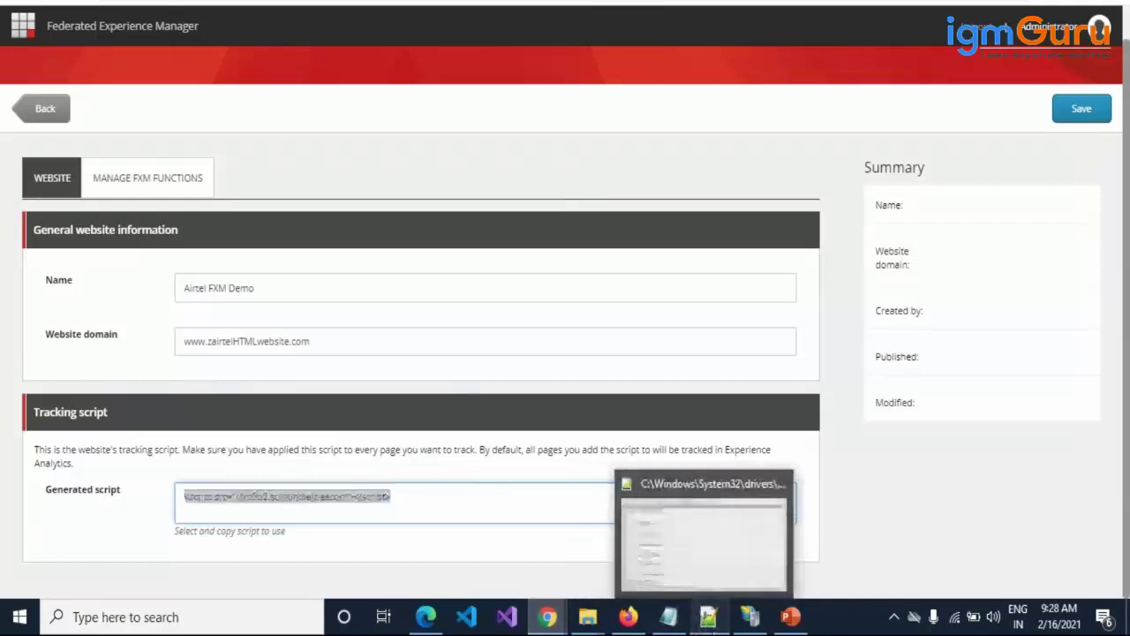
{"action": "left_click", "coordinate": [708, 615]}
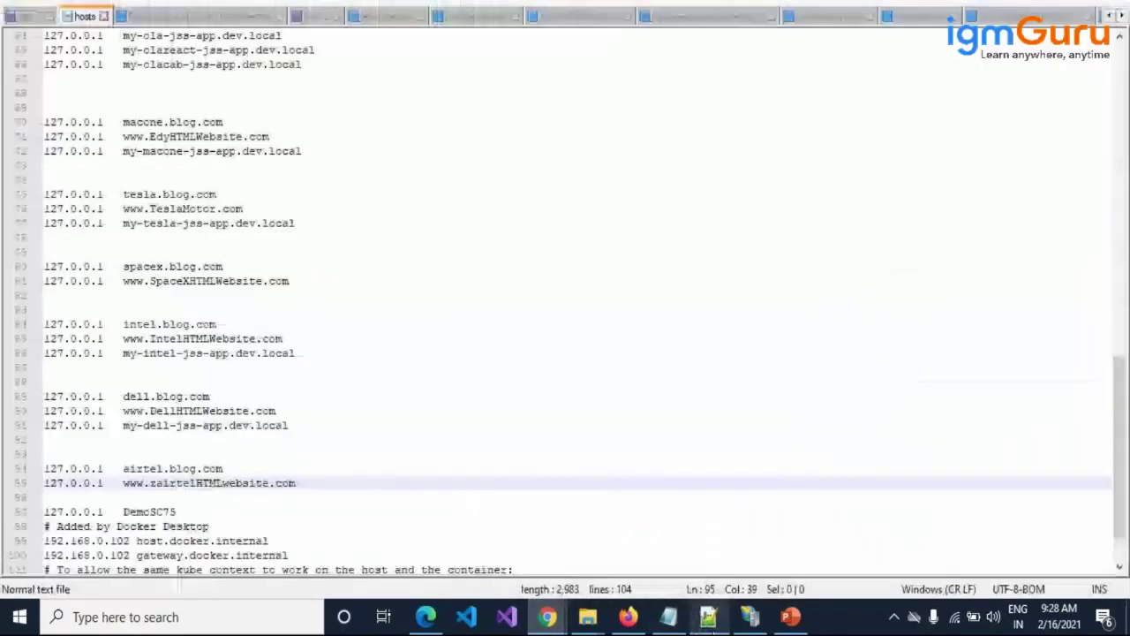
{"action": "left_click", "coordinate": [1119, 16]}
{"action": "left_click", "coordinate": [1119, 16]}
{"action": "left_click", "coordinate": [1120, 16]}
{"action": "left_click", "coordinate": [1119, 16]}
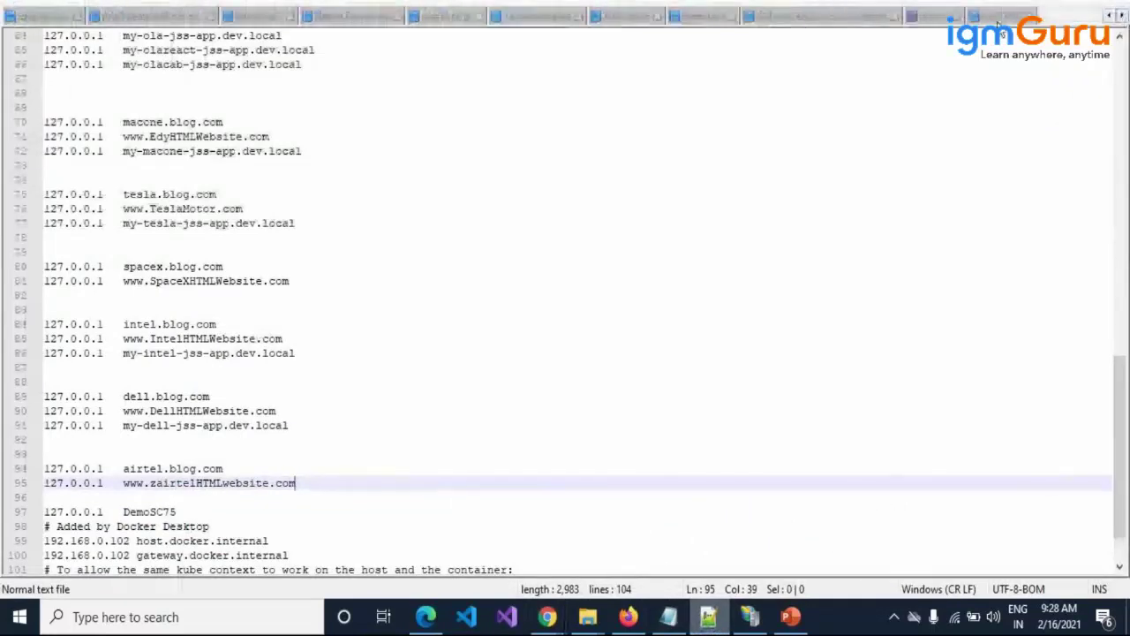
{"action": "left_click", "coordinate": [1002, 16]}
Paste the copied beacon tracking script, indented on its own line, between the closing body and html tags
{"action": "left_click", "coordinate": [139, 220]}
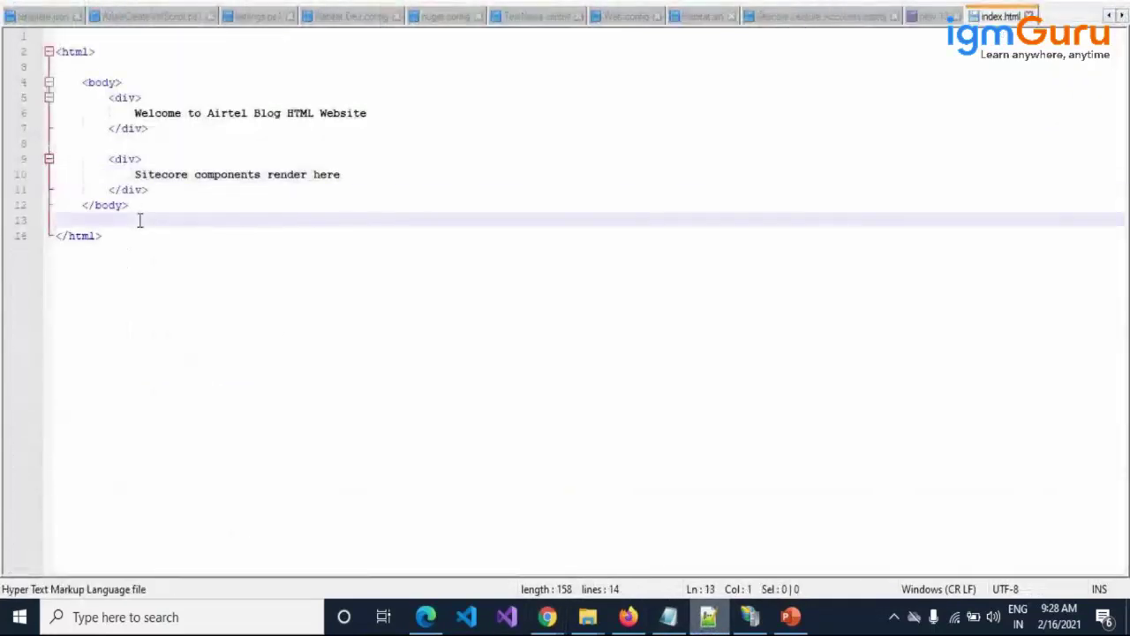
{"action": "key", "text": "Return"}
{"action": "key", "text": "Tab"}
{"action": "key", "text": "ctrl+v"}
{"action": "key", "text": "Return"}
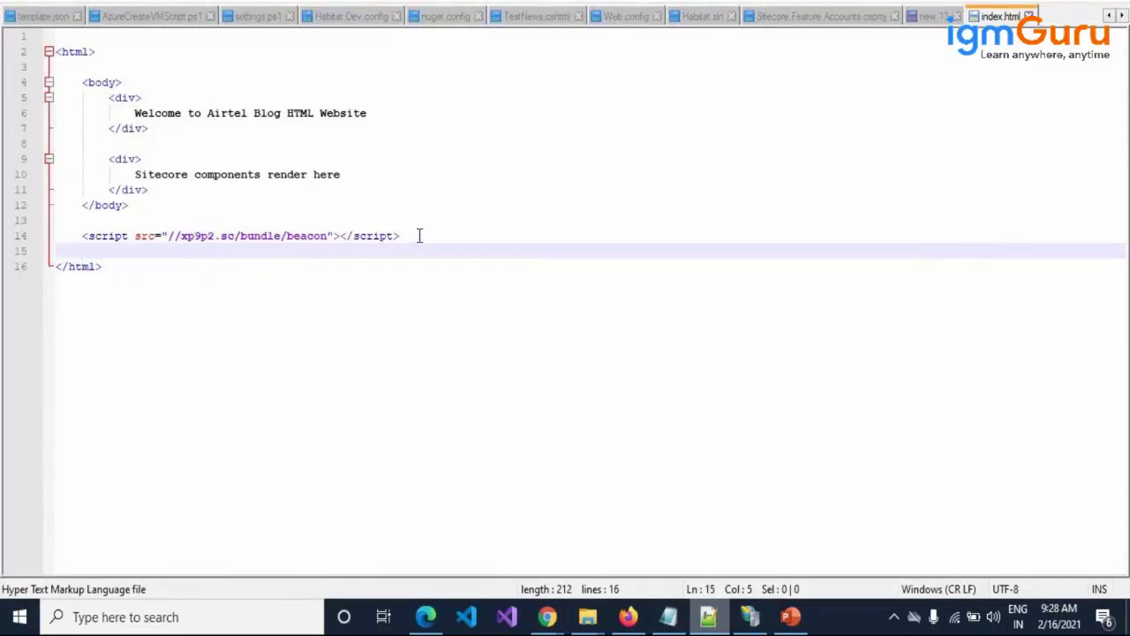
{"action": "left_click_drag", "start_coordinate": [419, 235], "coordinate": [3, 237]}
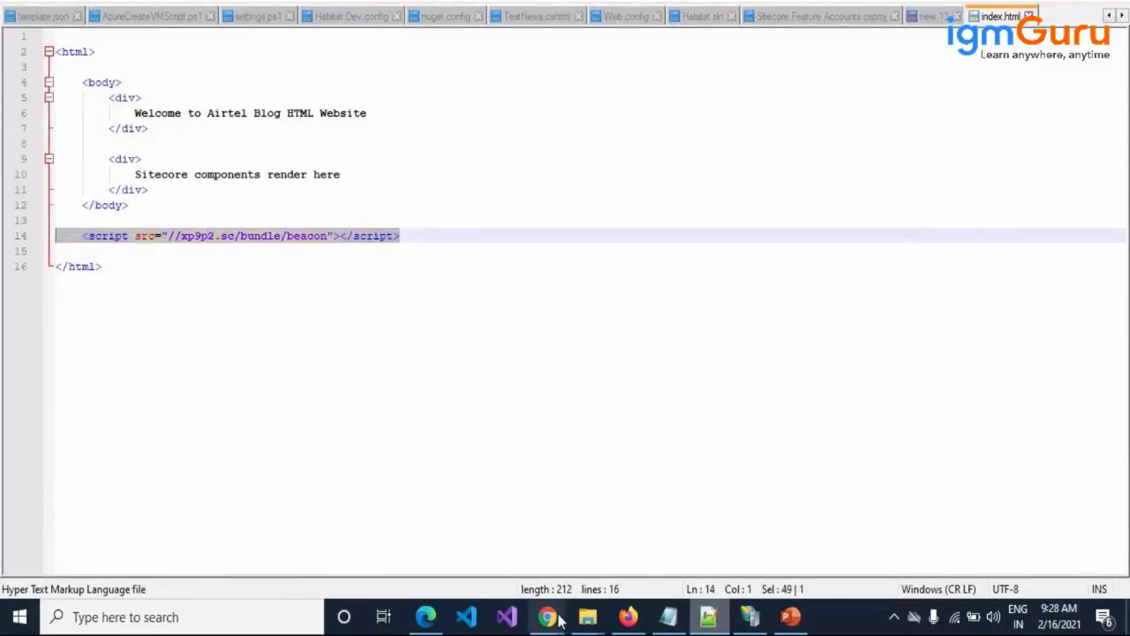
{"action": "mouse_move", "coordinate": [557, 618]}
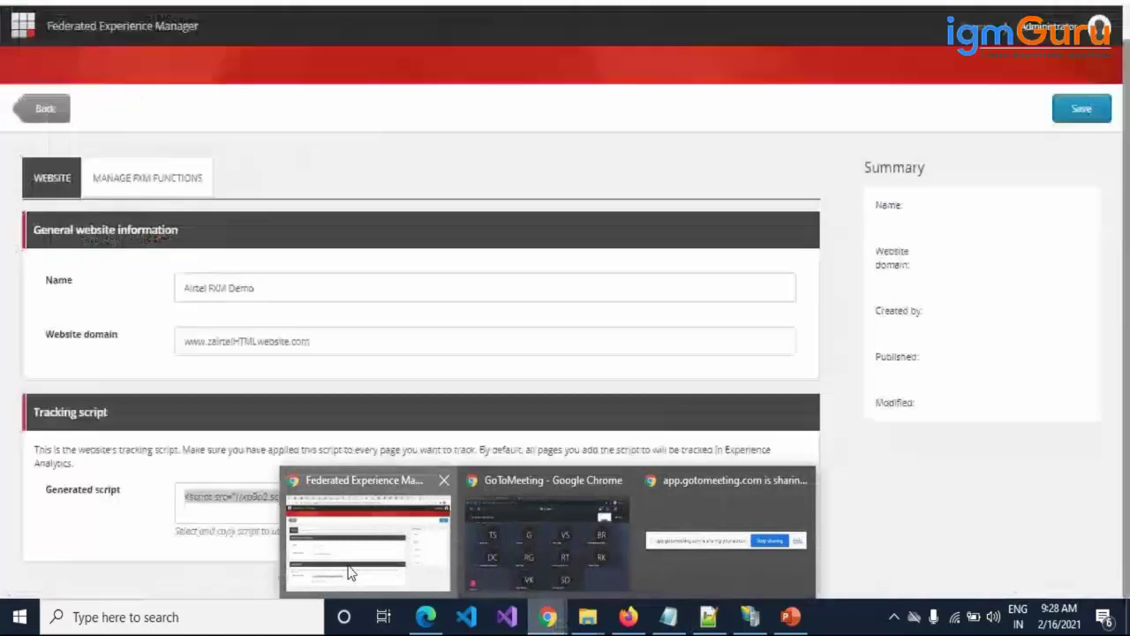
Switch back to Federated Experience Manager in Chrome and save the Airtel FXM Demo external website
{"action": "left_click", "coordinate": [349, 572]}
{"action": "left_click", "coordinate": [433, 494]}
{"action": "left_click_drag", "start_coordinate": [434, 494], "coordinate": [404, 482]}
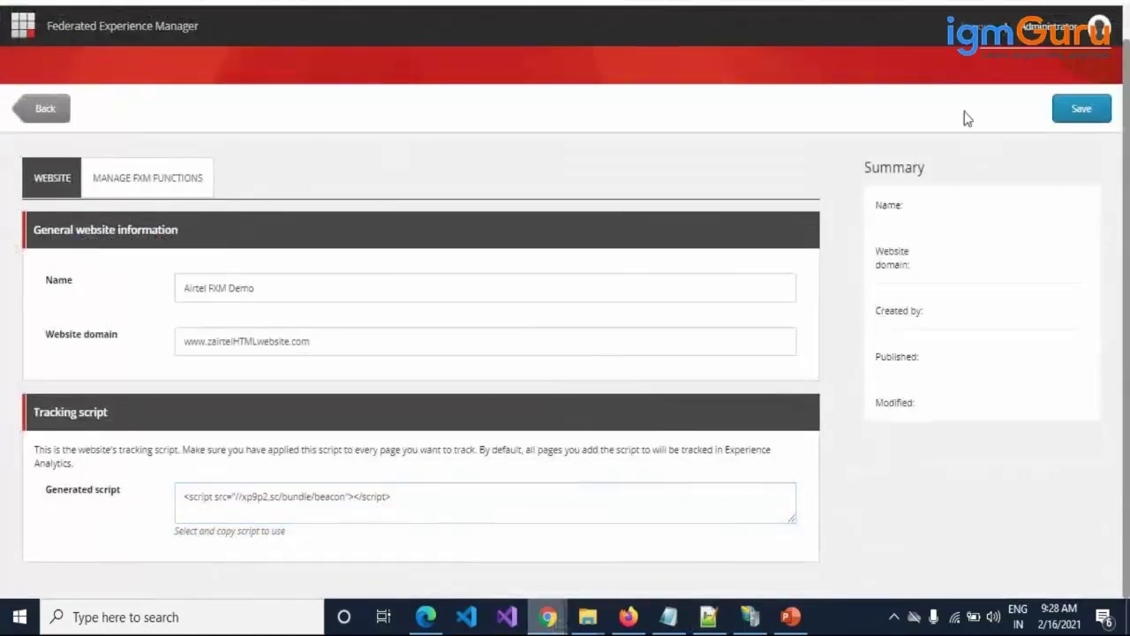
{"action": "left_click", "coordinate": [1084, 110]}
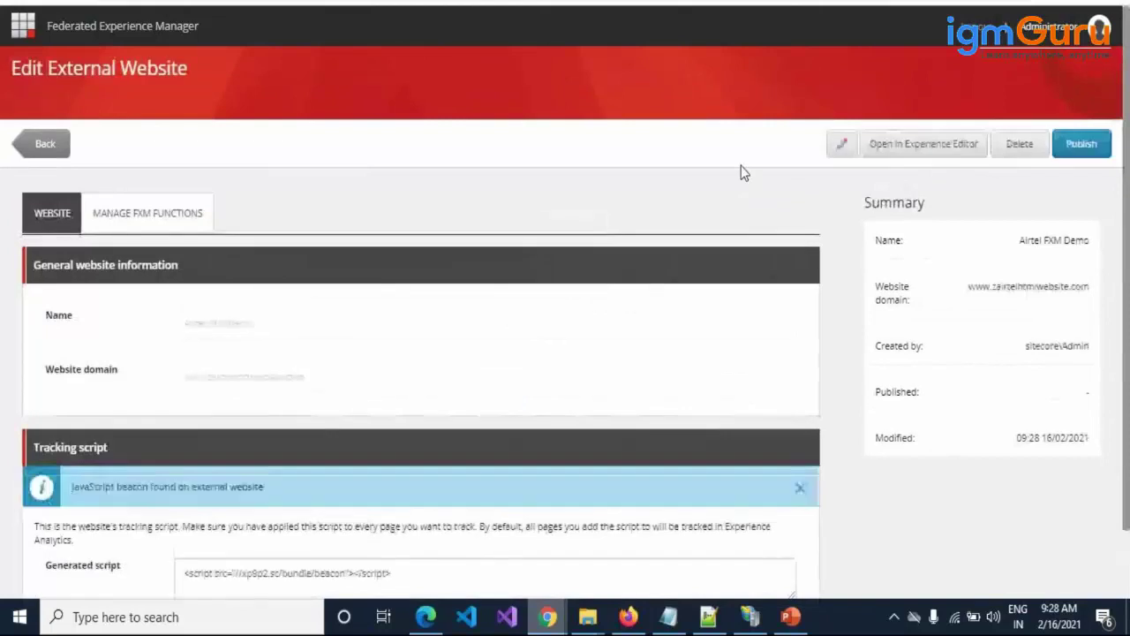
Check the saved website domain, the beacon notice and the generated tracking script against the script line in index.html
{"action": "scroll", "coordinate": [323, 444], "scroll_direction": "down", "scroll_amount": 2}
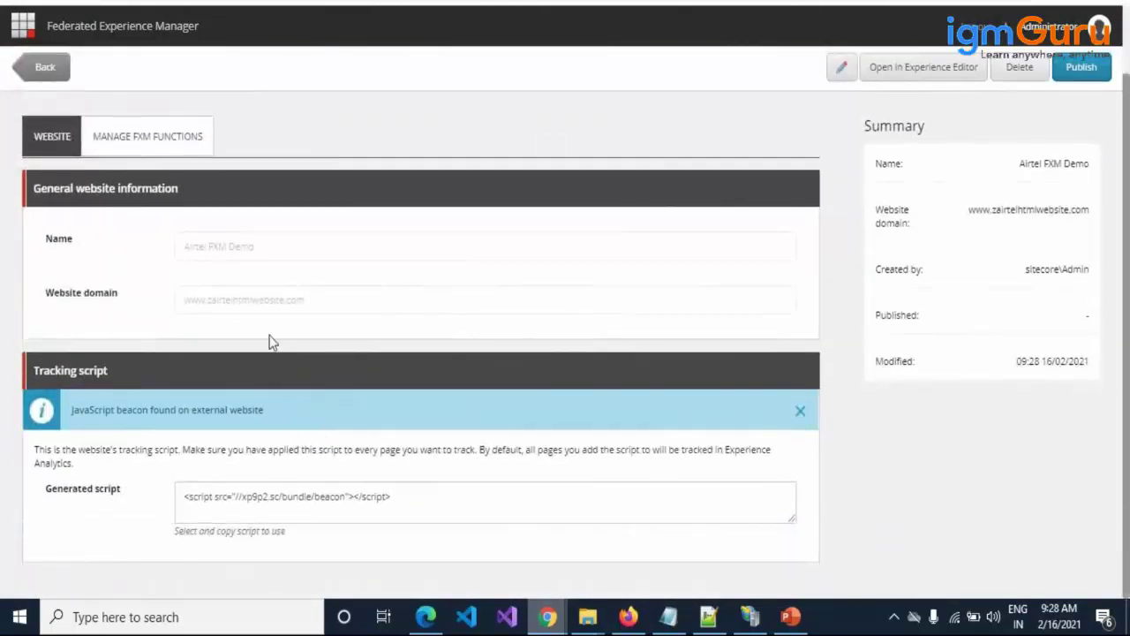
{"action": "left_click_drag", "start_coordinate": [308, 306], "coordinate": [169, 313]}
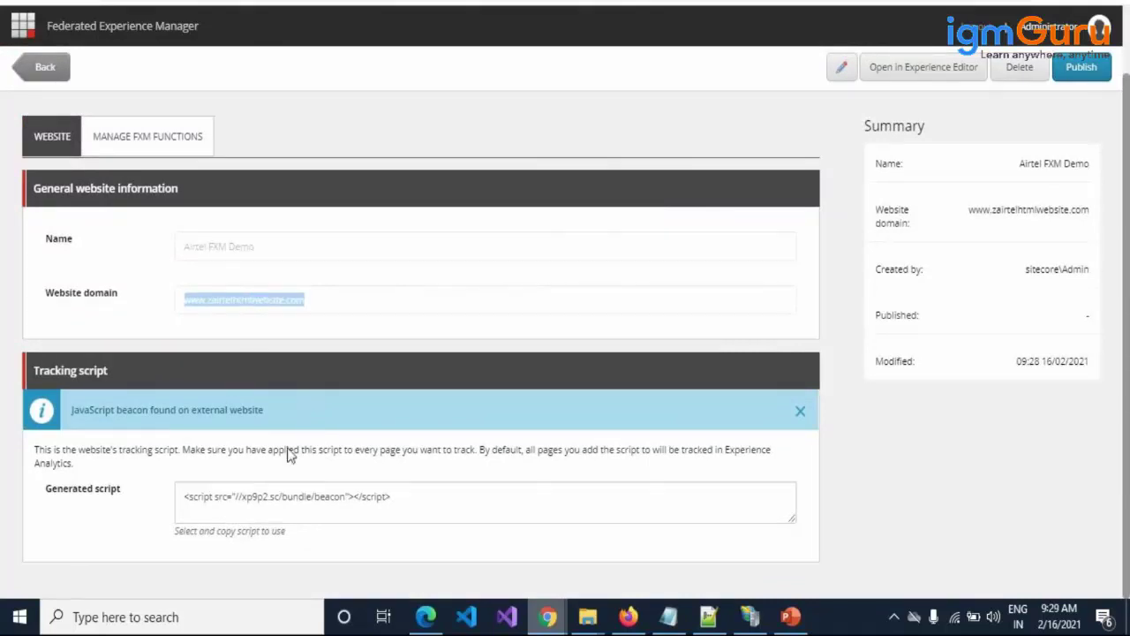
{"action": "left_click_drag", "start_coordinate": [423, 500], "coordinate": [177, 484]}
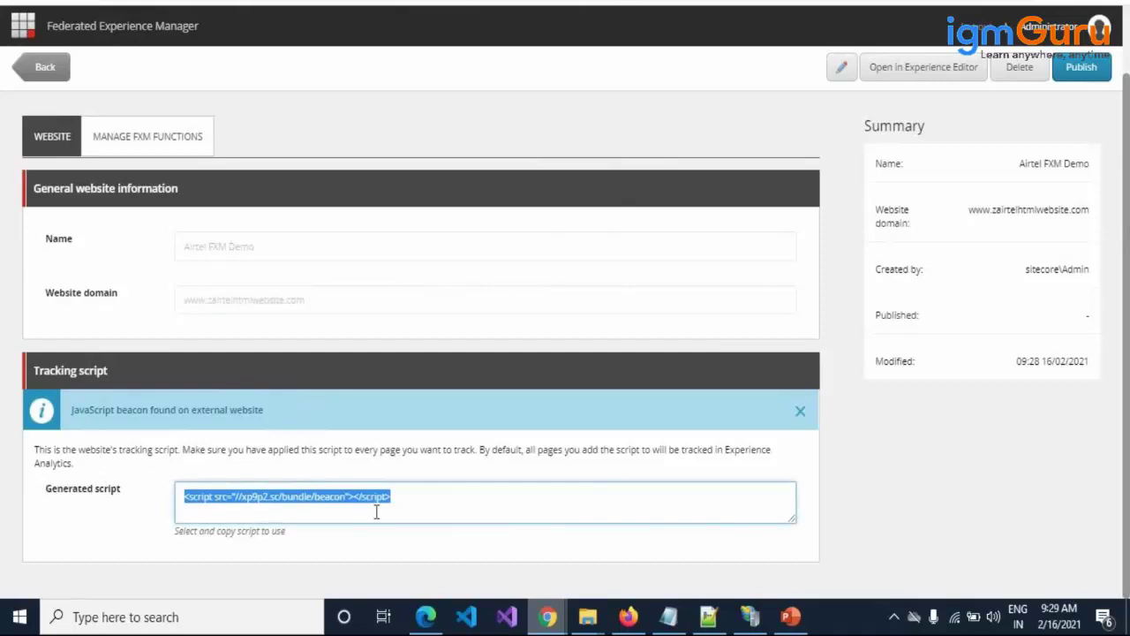
{"action": "mouse_move", "coordinate": [722, 620]}
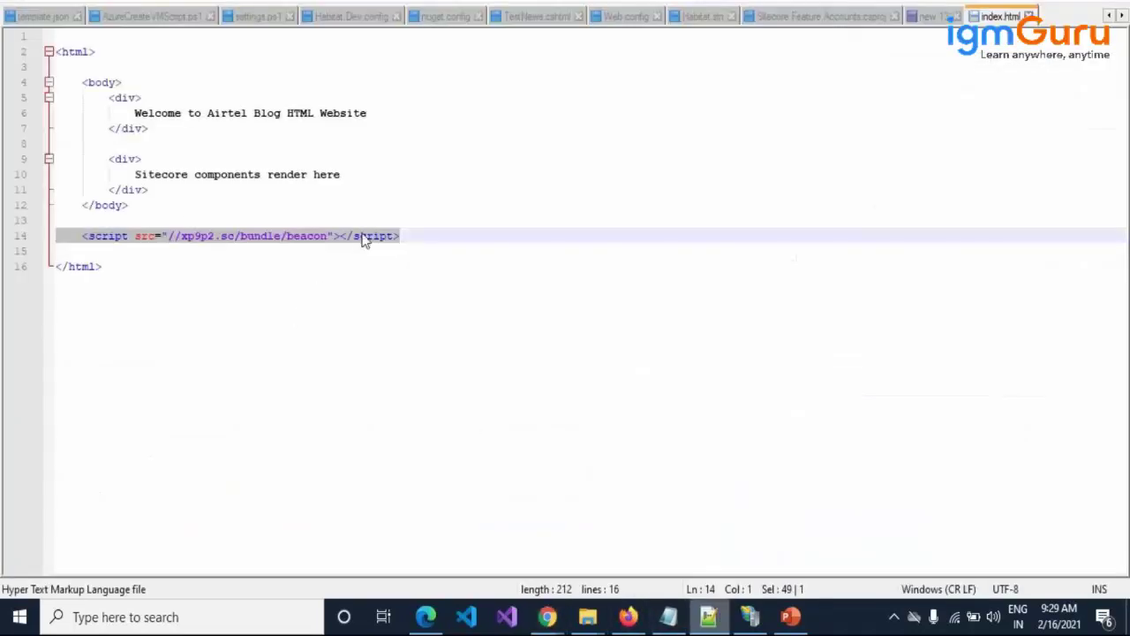
{"action": "key", "text": "alt+Tab"}
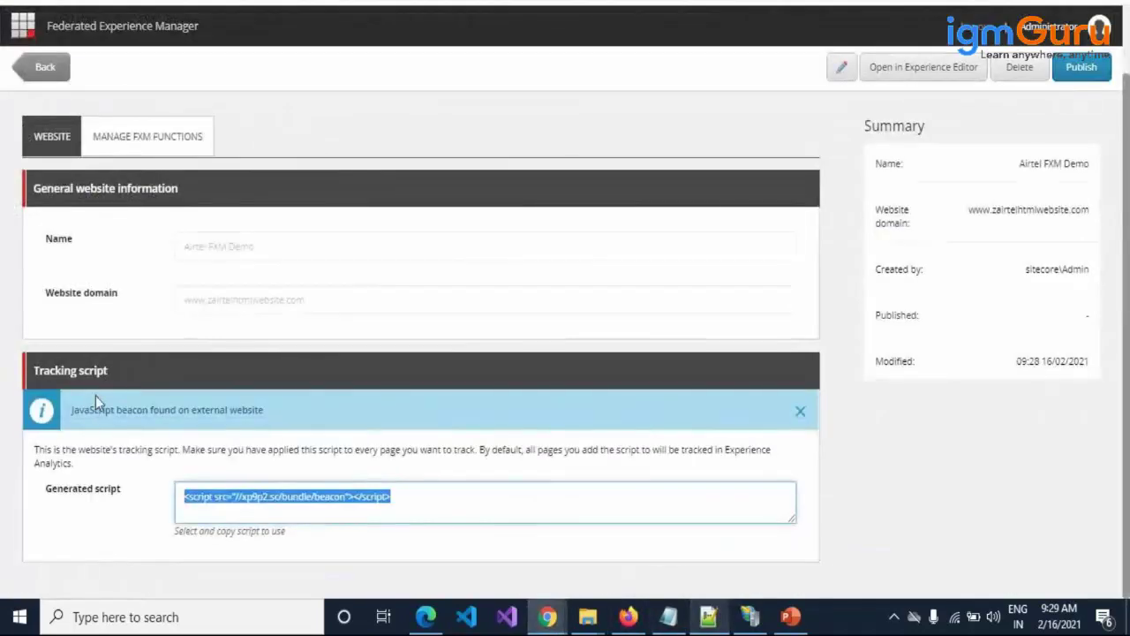
{"action": "left_click_drag", "start_coordinate": [79, 410], "coordinate": [243, 408]}
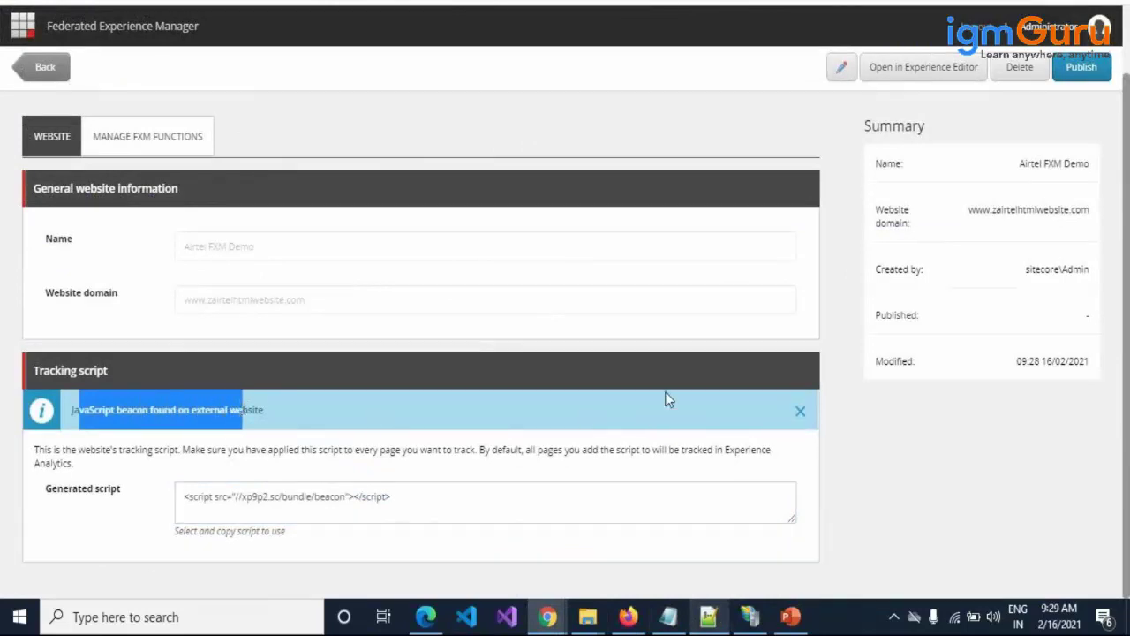
Open the Airtel FXM Demo external website in Experience Editor
{"action": "left_click", "coordinate": [1049, 484]}
{"action": "scroll", "coordinate": [1049, 484], "scroll_direction": "up", "scroll_amount": 1}
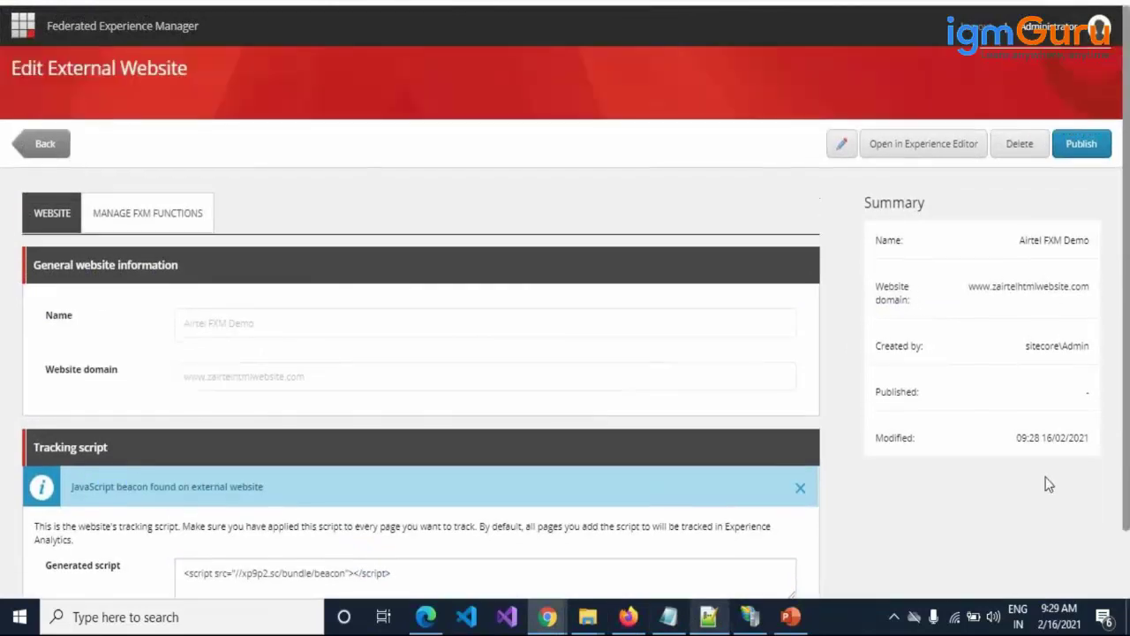
{"action": "left_click", "coordinate": [924, 150]}
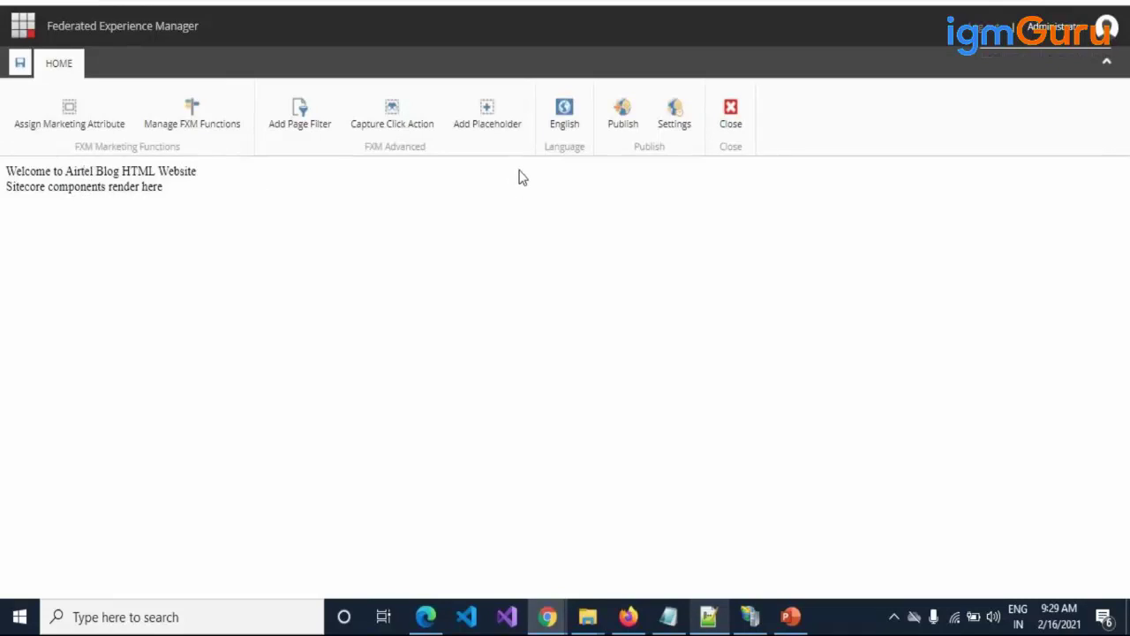
Add a placeholder named phAirtelFXM before the "Sitecore components render here" div, with Airtel FXM Demo as its parent
{"action": "left_click", "coordinate": [487, 115]}
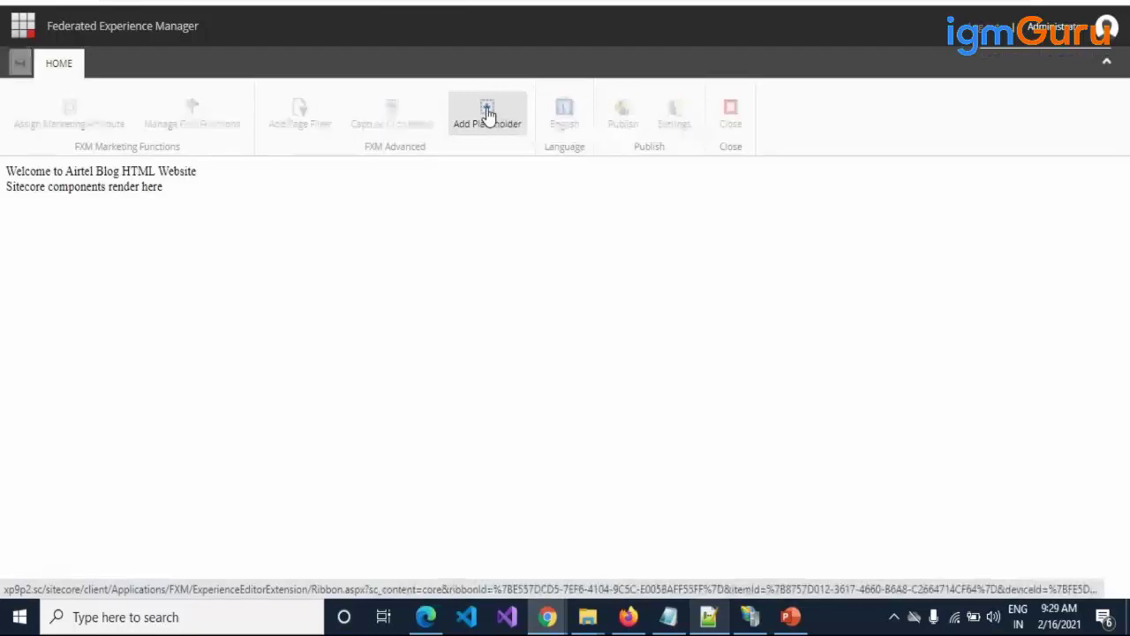
{"action": "left_click", "coordinate": [74, 187]}
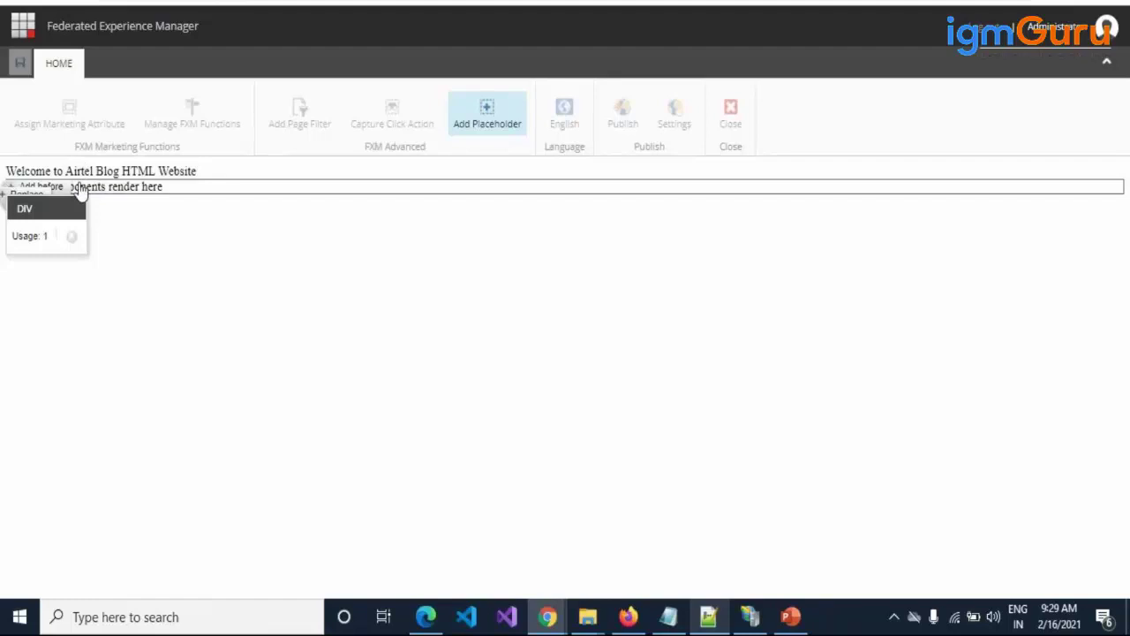
{"action": "left_click", "coordinate": [53, 188]}
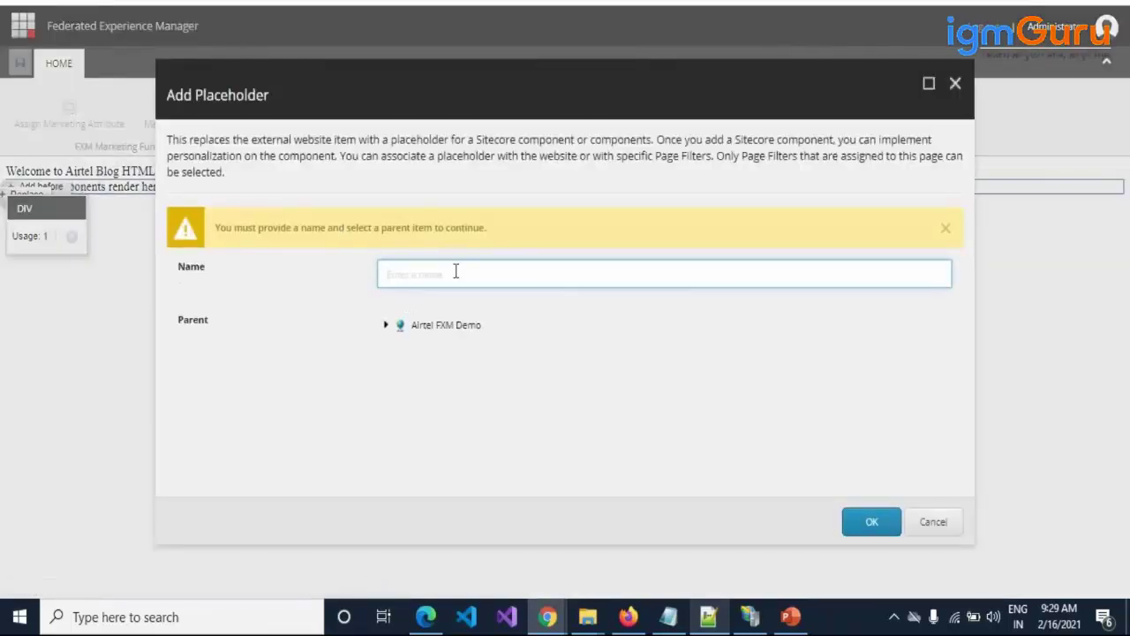
{"action": "type", "text": "phAirtelFXM"}
{"action": "left_click_drag", "start_coordinate": [472, 275], "coordinate": [378, 275]}
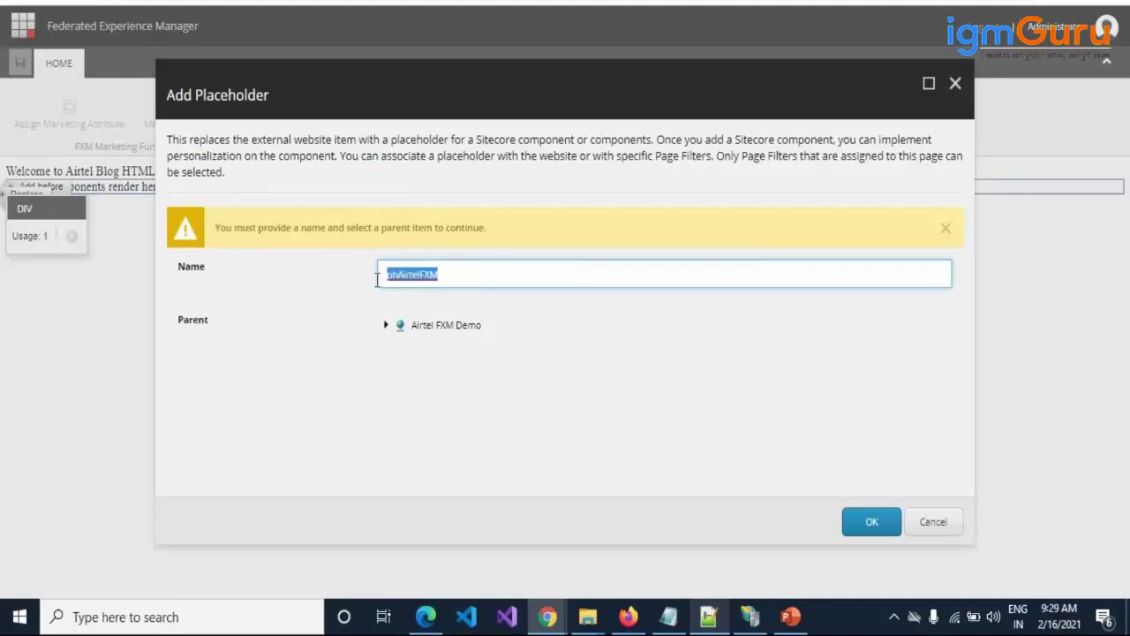
{"action": "left_click", "coordinate": [437, 329]}
{"action": "left_click", "coordinate": [871, 522]}
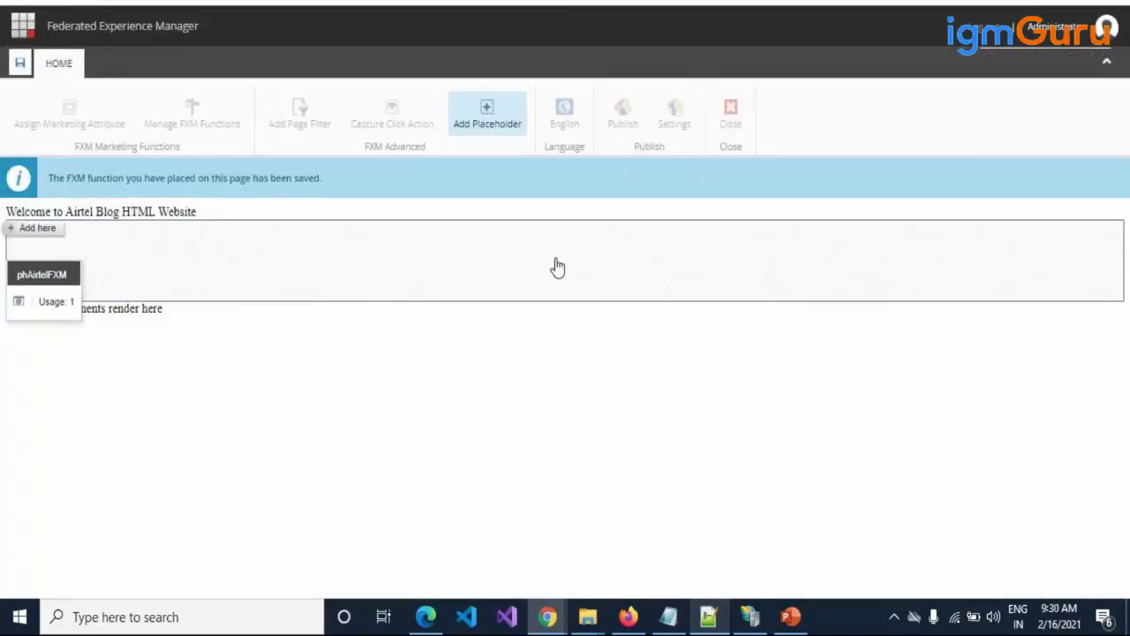
Add the Header rendering from the Airtel renderings folder to the phAirtelFXM placeholder and save the page
{"action": "left_click", "coordinate": [46, 239]}
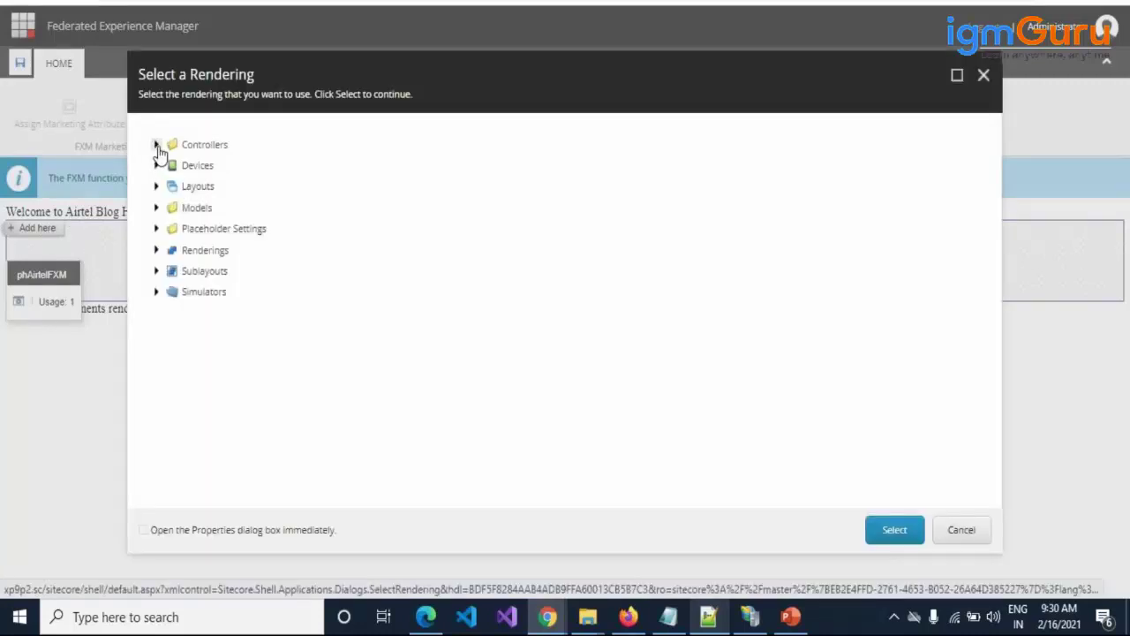
{"action": "left_click", "coordinate": [156, 250]}
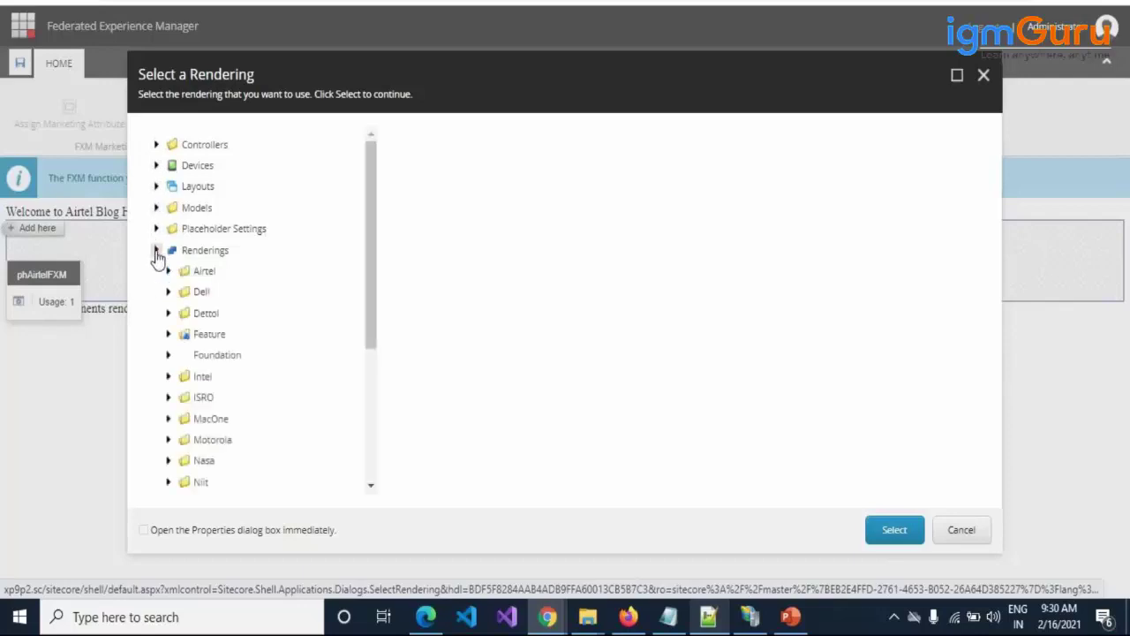
{"action": "left_click", "coordinate": [169, 272]}
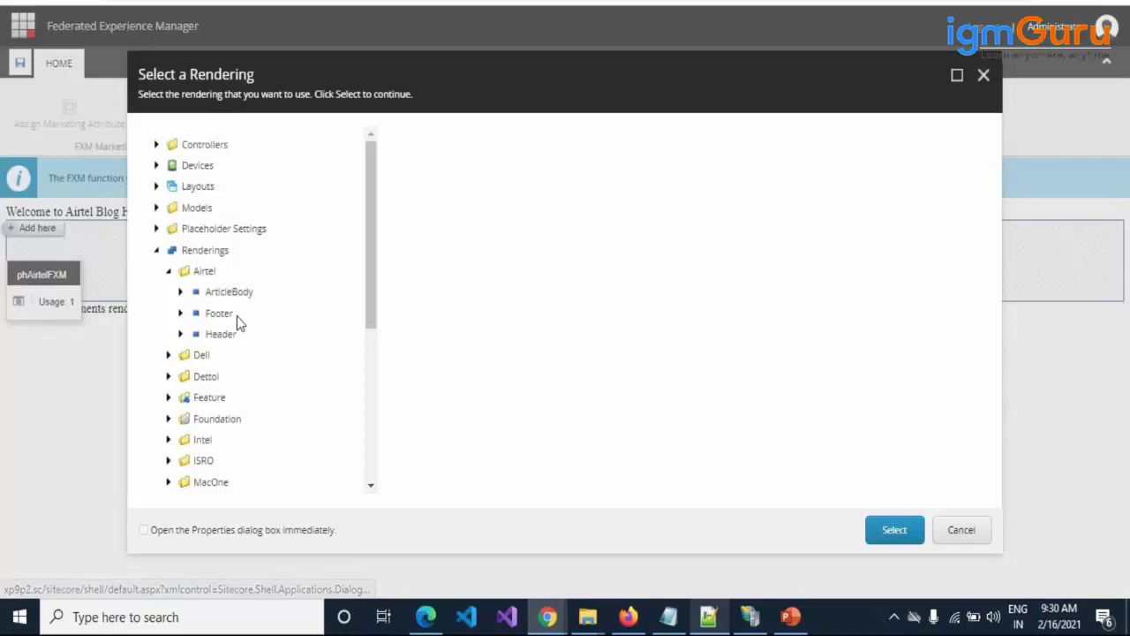
{"action": "left_click", "coordinate": [233, 340]}
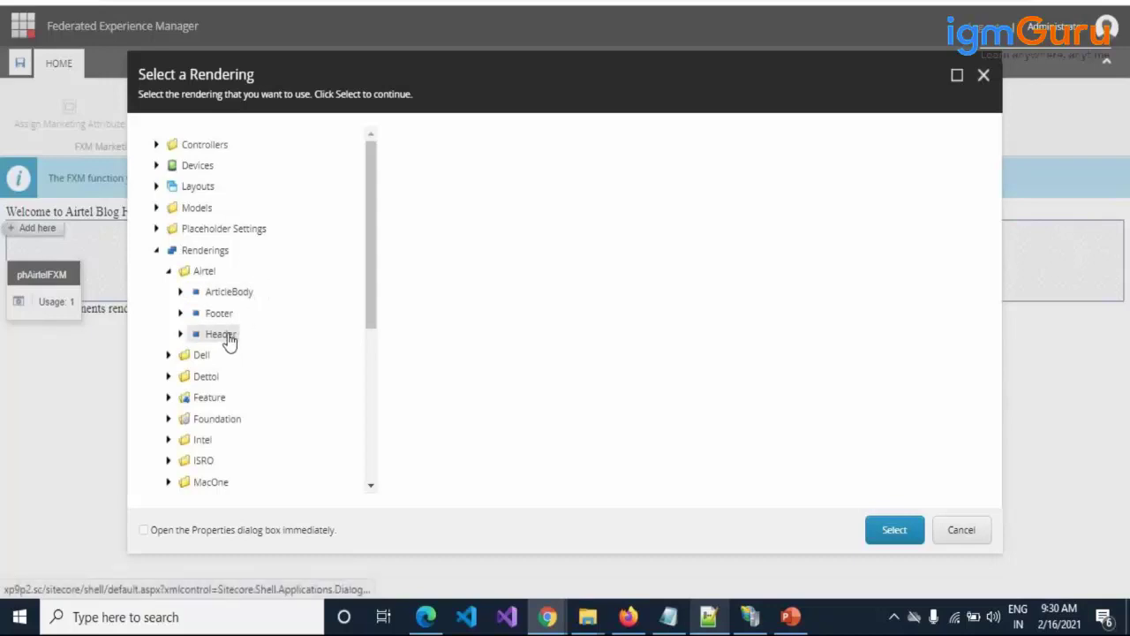
{"action": "left_click", "coordinate": [903, 535]}
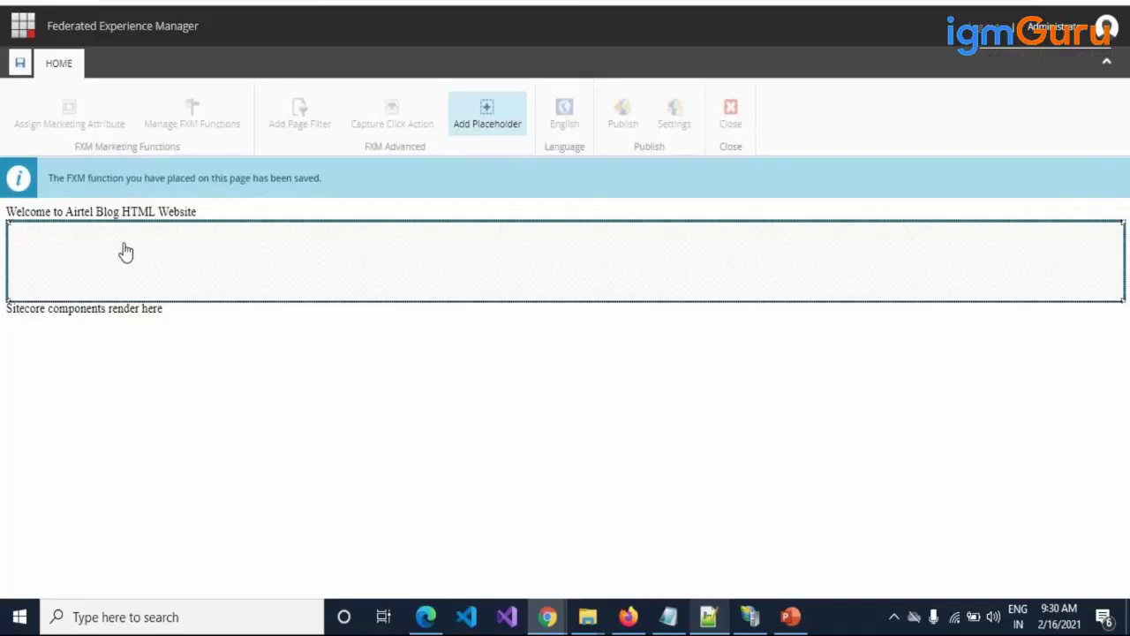
{"action": "left_click", "coordinate": [21, 65]}
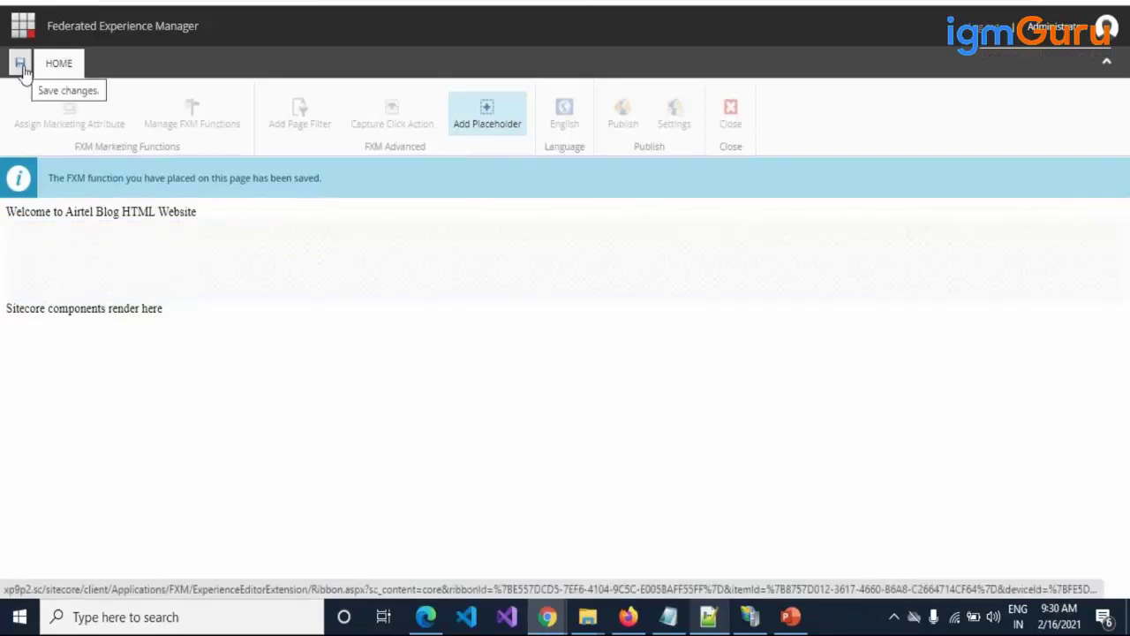
{"action": "left_click", "coordinate": [75, 240]}
{"action": "left_click", "coordinate": [46, 228]}
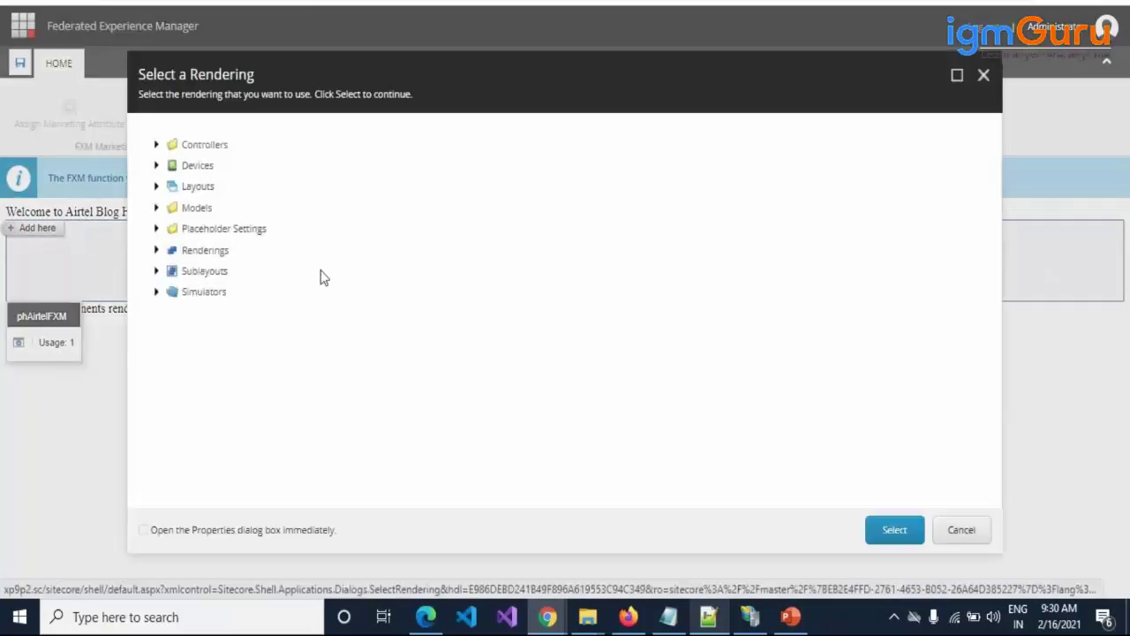
{"action": "left_click", "coordinate": [156, 250]}
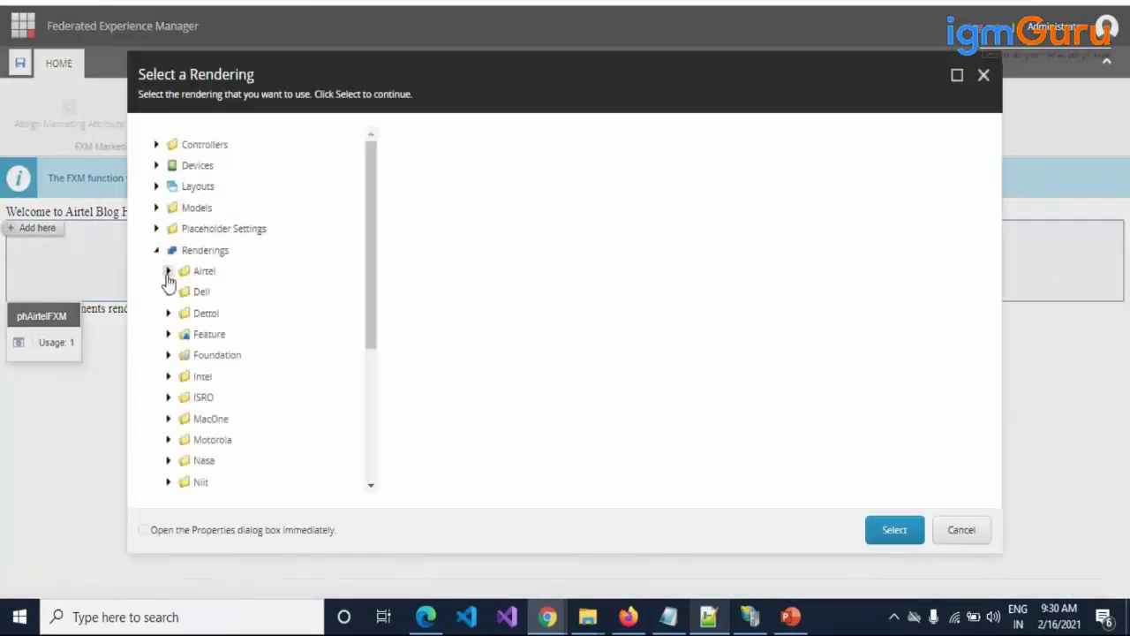
{"action": "left_click", "coordinate": [168, 271]}
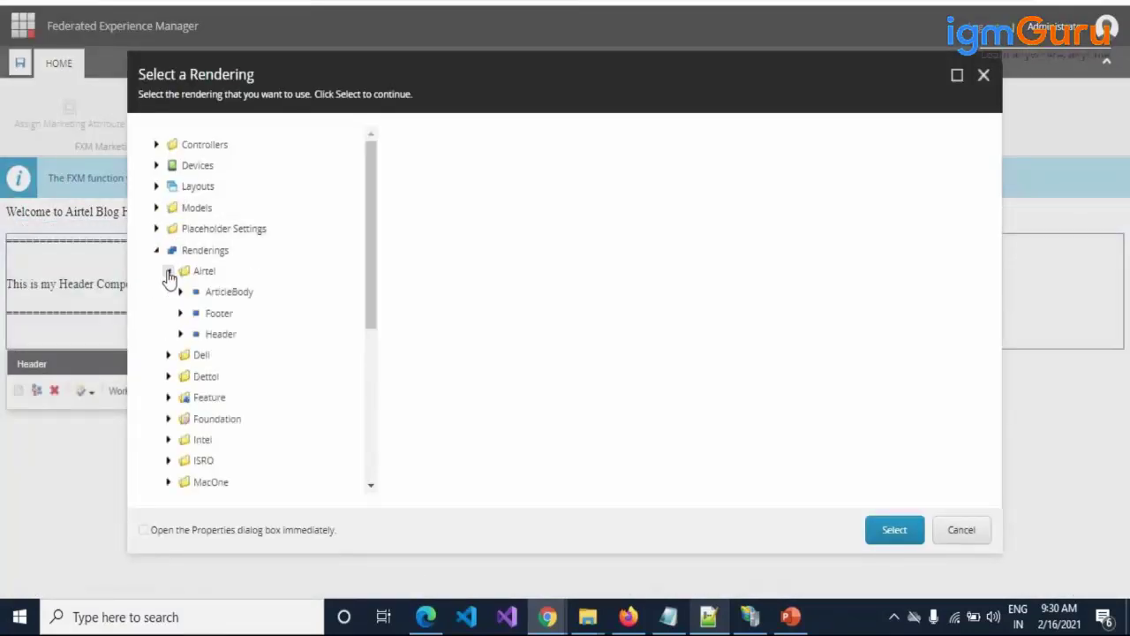
{"action": "left_click", "coordinate": [984, 76]}
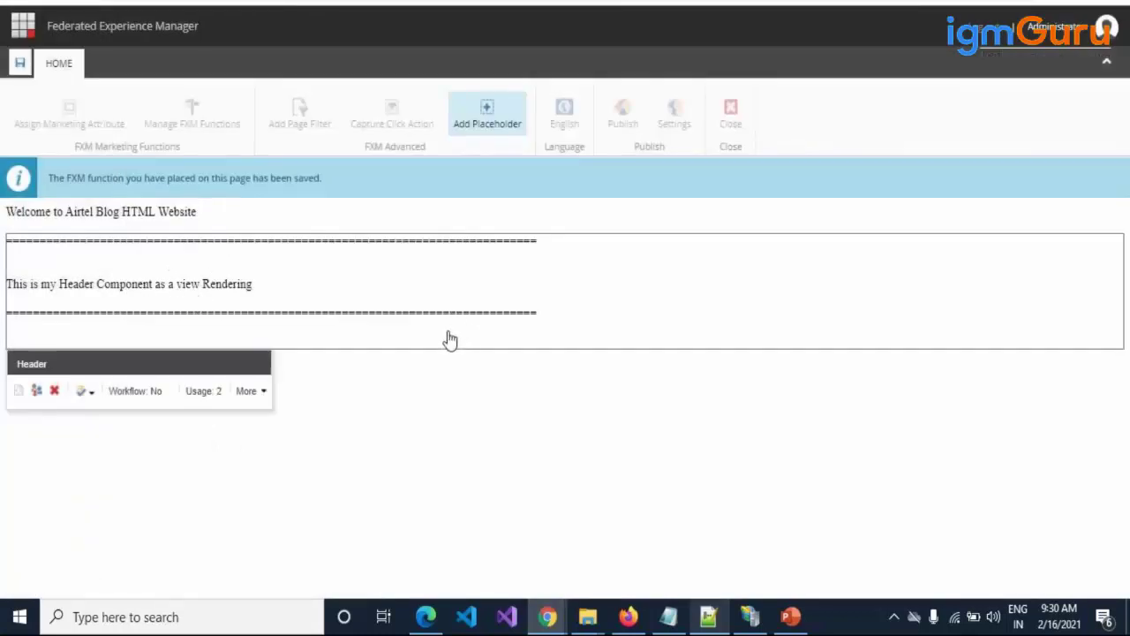
Save the page and smart publish it in English, including subitems and related items
{"action": "left_click", "coordinate": [19, 63]}
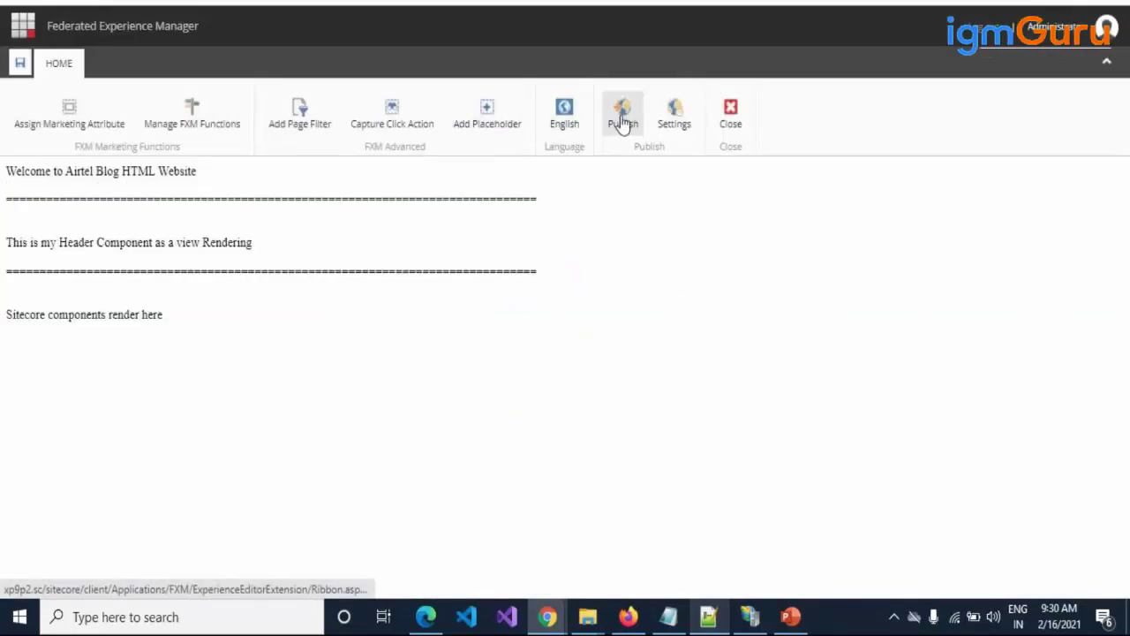
{"action": "left_click", "coordinate": [622, 121]}
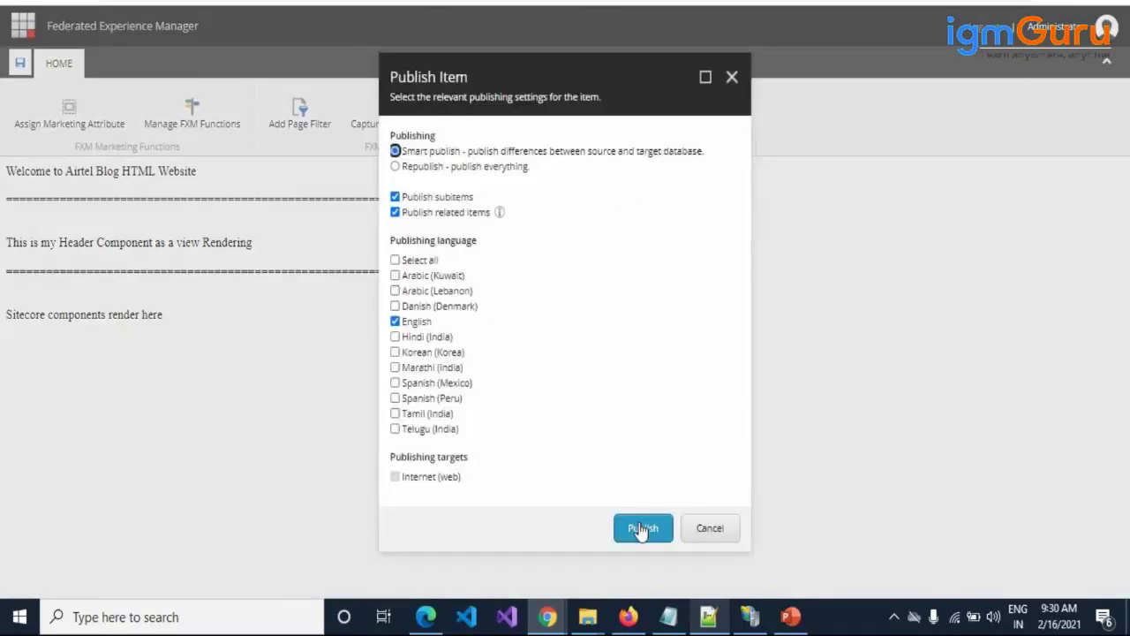
{"action": "left_click", "coordinate": [642, 528]}
{"action": "left_click", "coordinate": [661, 381]}
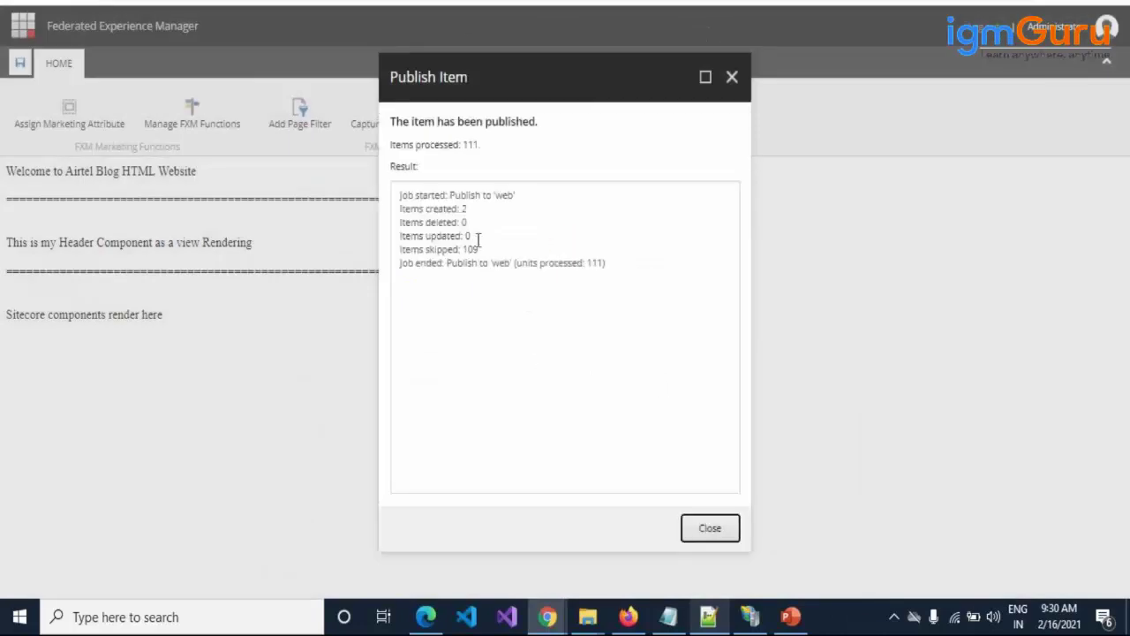
{"action": "left_click", "coordinate": [713, 533]}
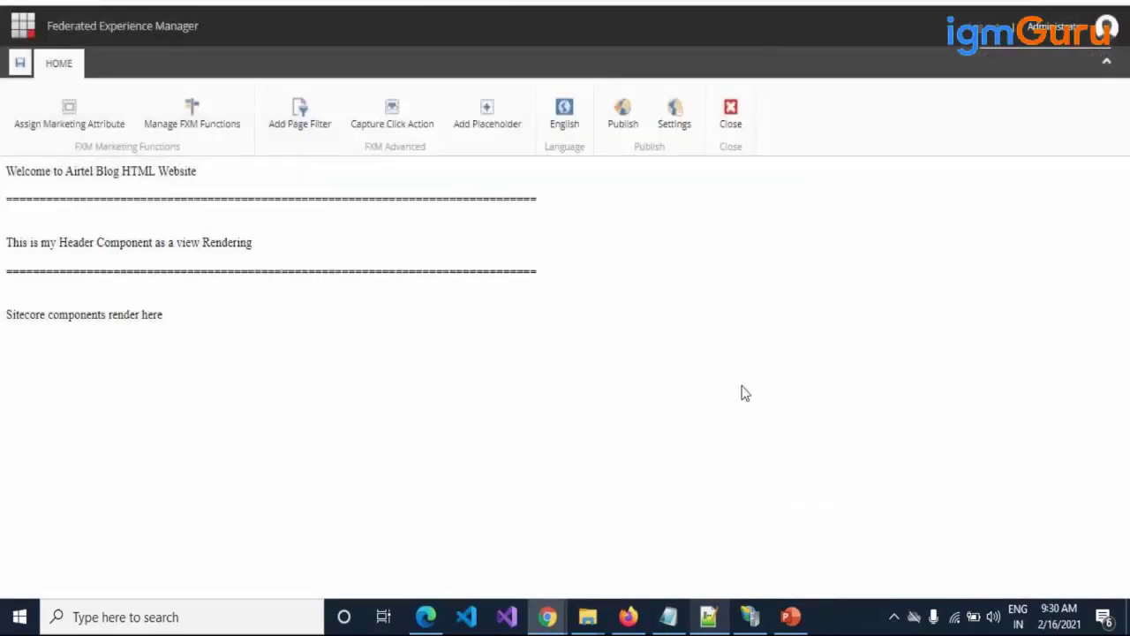
Load the live HTML website and compare its rendered content, including the Header component, with the index.html markup in Notepad++
{"action": "key", "text": "Return"}
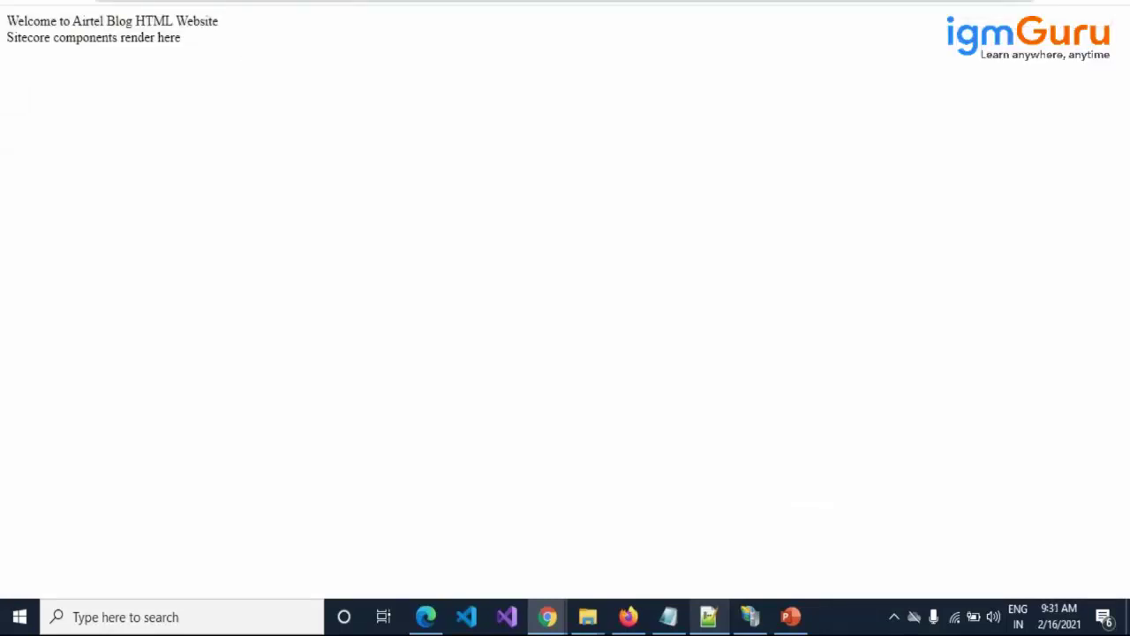
{"action": "left_click", "coordinate": [708, 617]}
{"action": "left_click", "coordinate": [623, 186]}
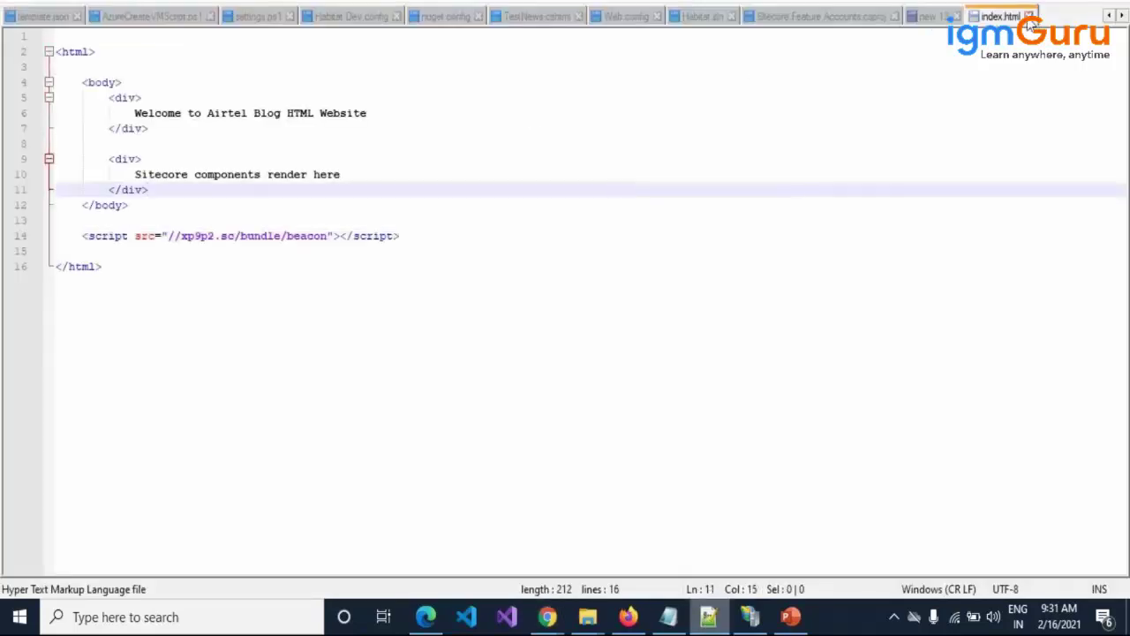
{"action": "left_click_drag", "start_coordinate": [83, 99], "coordinate": [186, 215]}
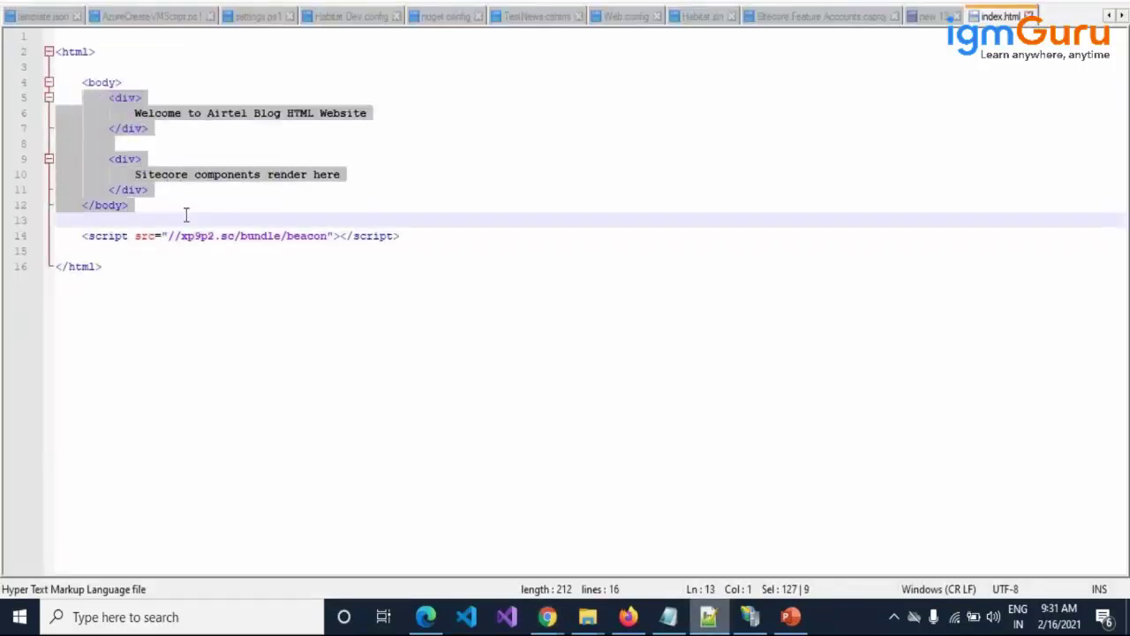
{"action": "left_click", "coordinate": [192, 206]}
{"action": "left_click", "coordinate": [169, 145]}
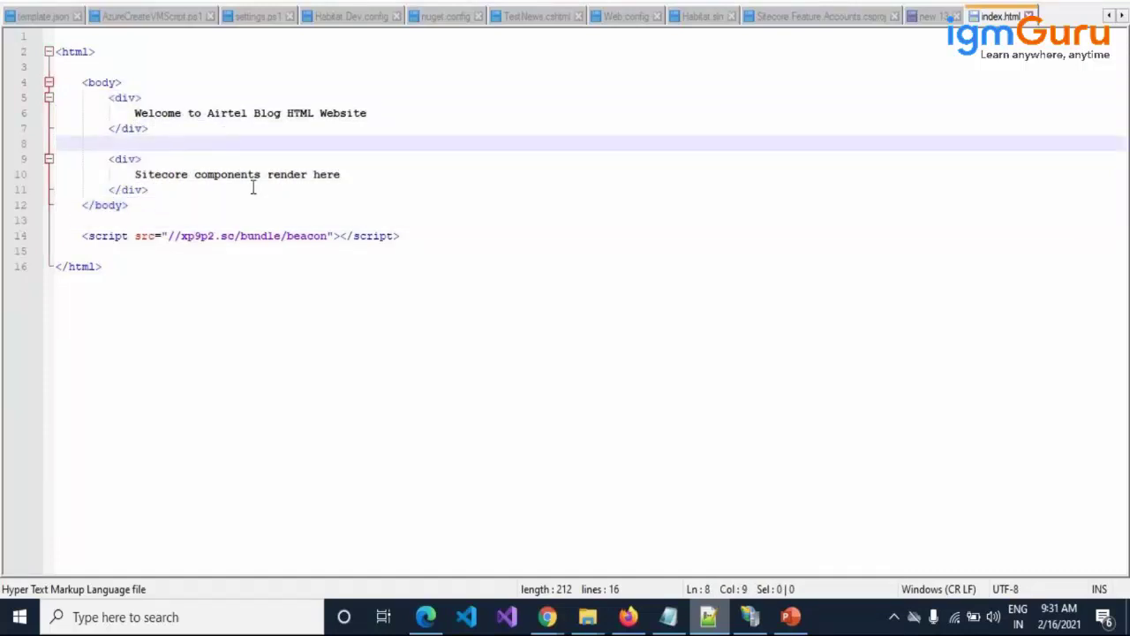
{"action": "key", "text": "ctrl+alt+shift+r"}
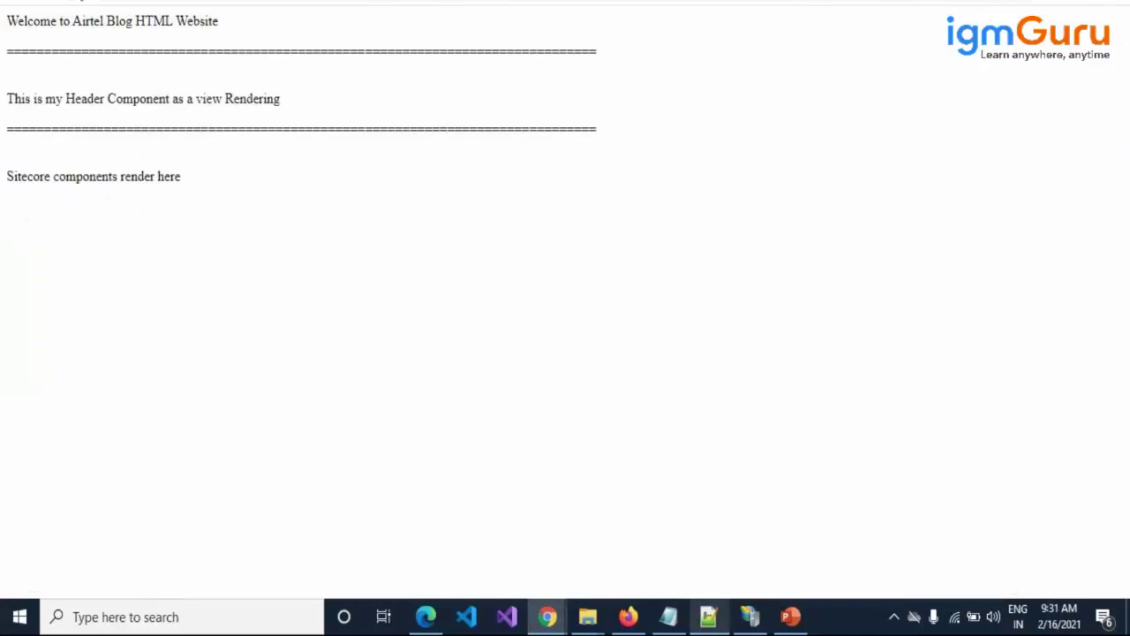
{"action": "left_click_drag", "start_coordinate": [7, 51], "coordinate": [366, 151]}
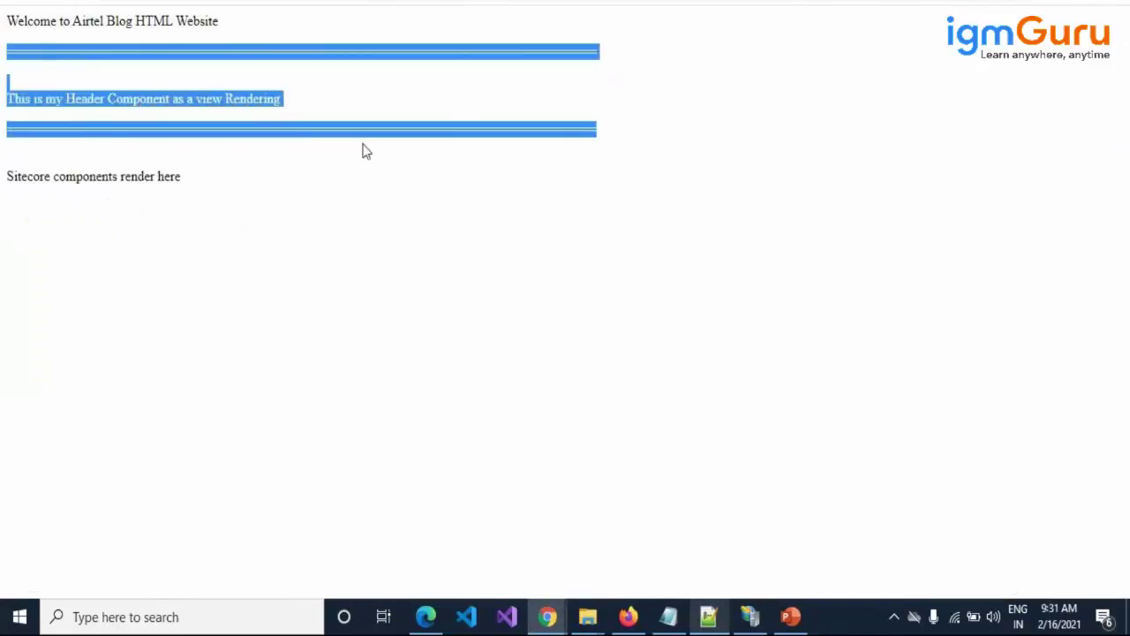
Examine where the Header component sits between the welcome text and the "Sitecore components render here" text on the live page
{"action": "left_click", "coordinate": [151, 141]}
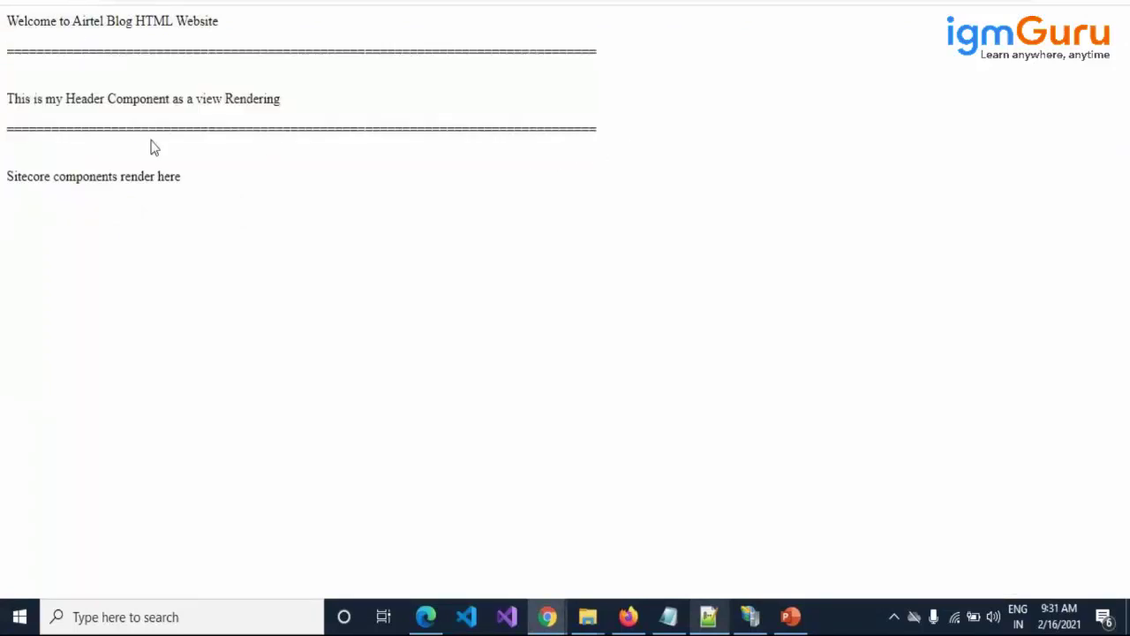
{"action": "left_click_drag", "start_coordinate": [5, 61], "coordinate": [679, 151]}
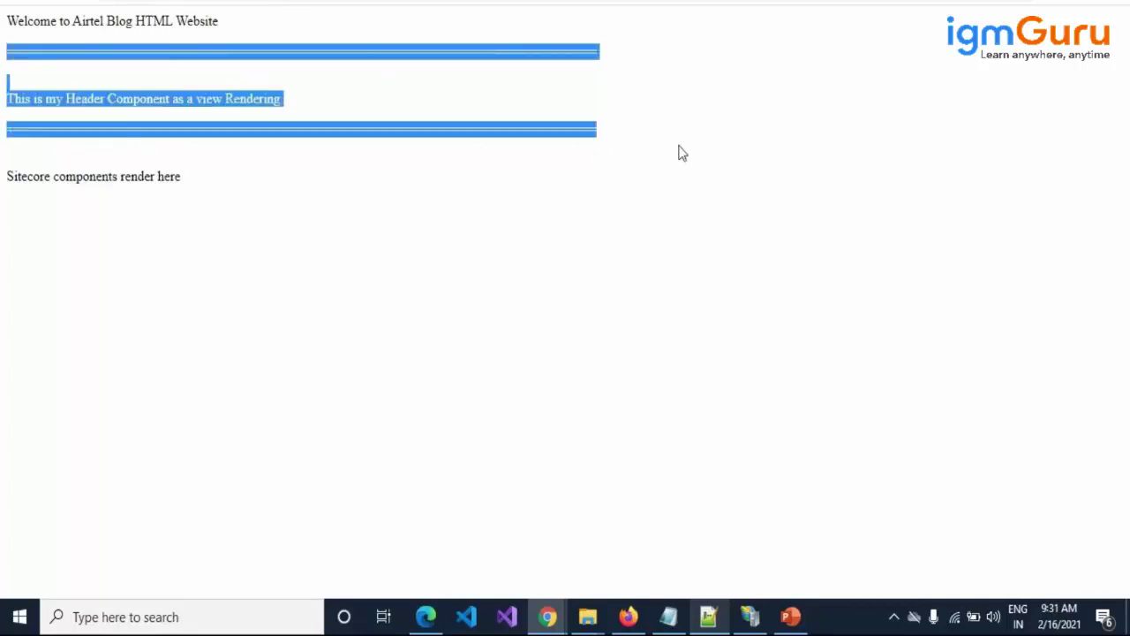
{"action": "left_click_drag", "start_coordinate": [234, 31], "coordinate": [2, 21]}
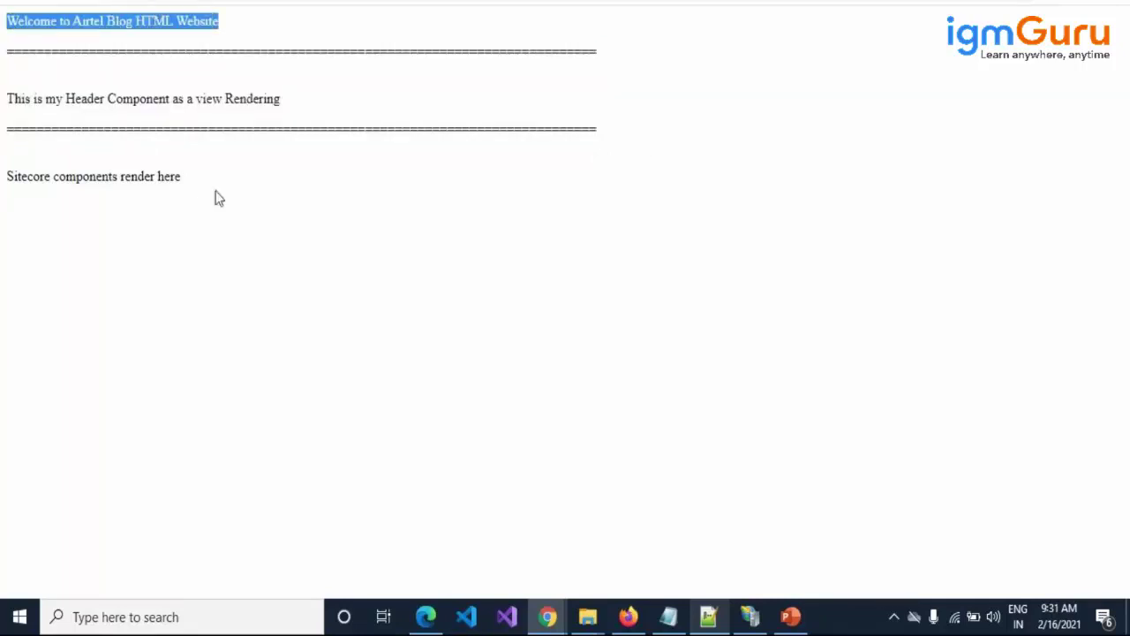
{"action": "left_click_drag", "start_coordinate": [197, 186], "coordinate": [5, 181]}
{"action": "left_click_drag", "start_coordinate": [4, 52], "coordinate": [644, 139]}
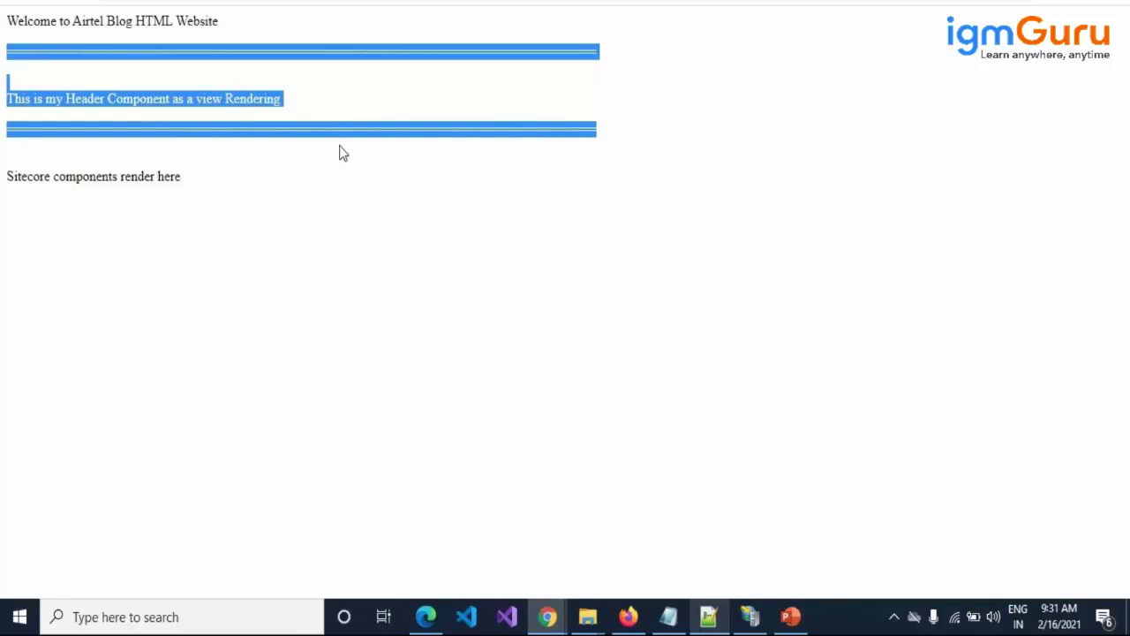
Review the body markup of index.html in Notepad++ and return to the live page in Chrome
{"action": "key", "text": "alt+Tab"}
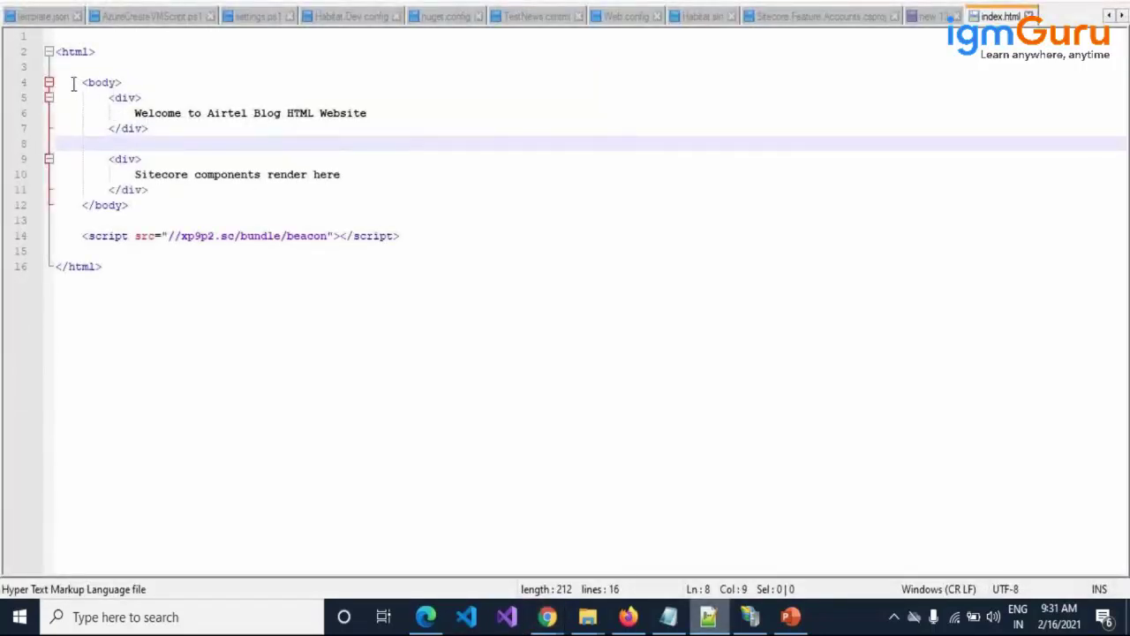
{"action": "left_click", "coordinate": [73, 82]}
{"action": "left_click_drag", "start_coordinate": [73, 82], "coordinate": [168, 210]}
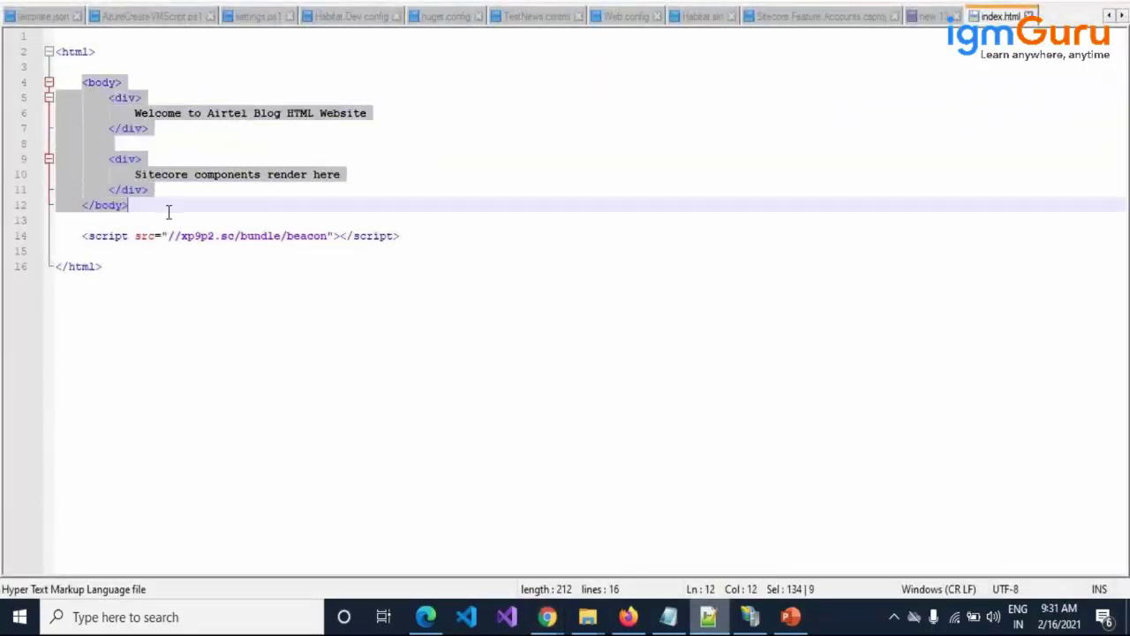
{"action": "left_click", "coordinate": [167, 210]}
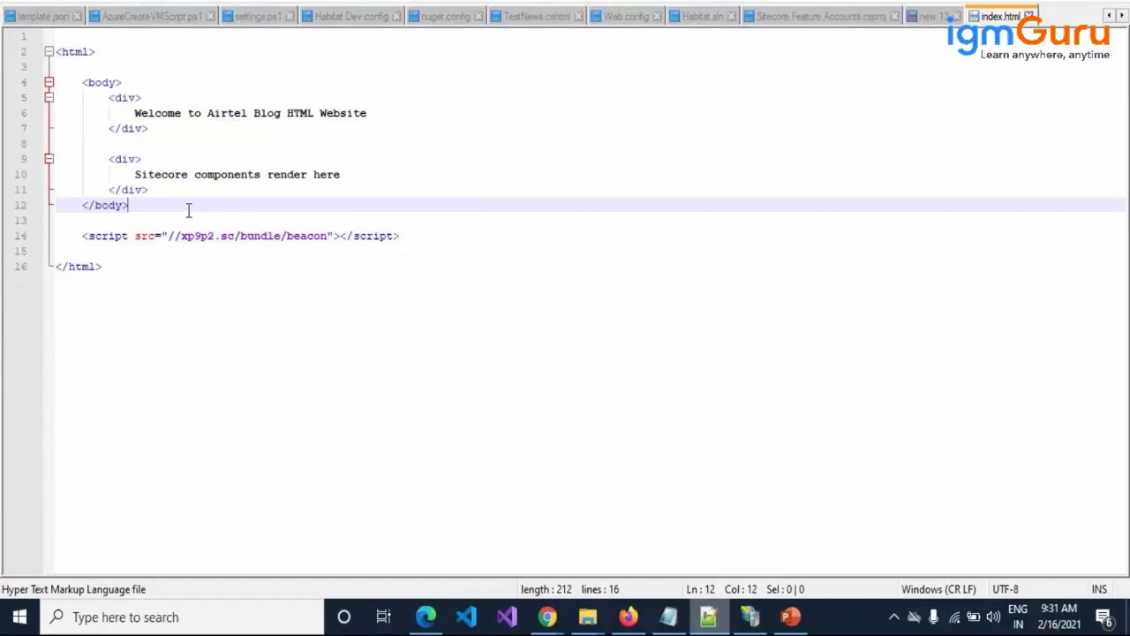
{"action": "key", "text": "alt+Tab"}
{"action": "left_click", "coordinate": [41, 68]}
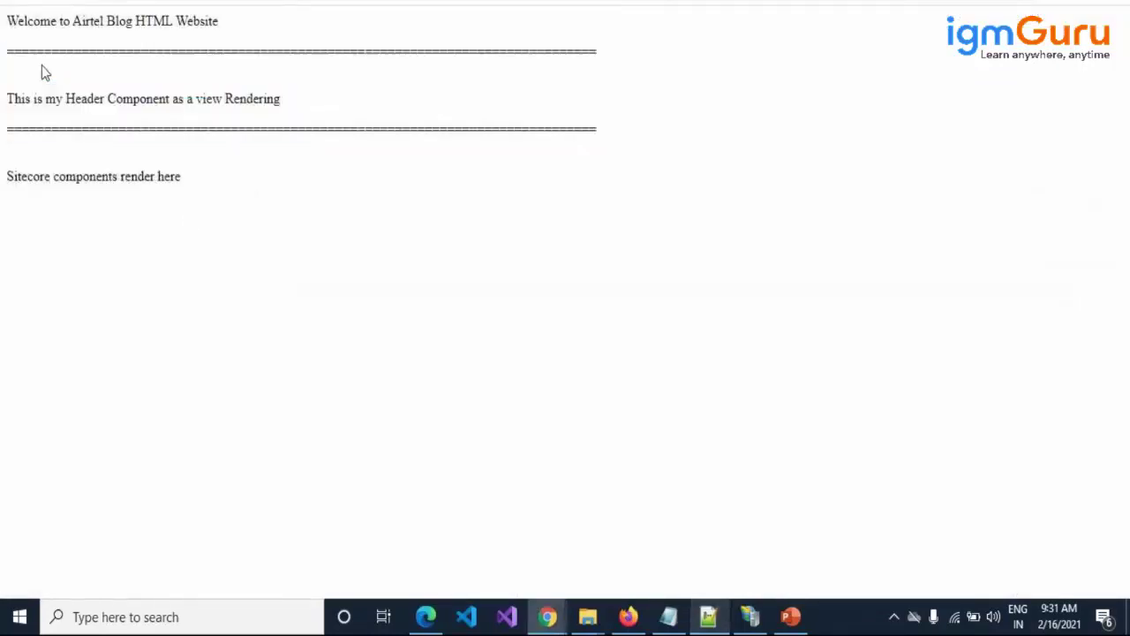
View the live page's source and examine its body markup and beacon script line, closing the source view when done
{"action": "right_click", "coordinate": [272, 299]}
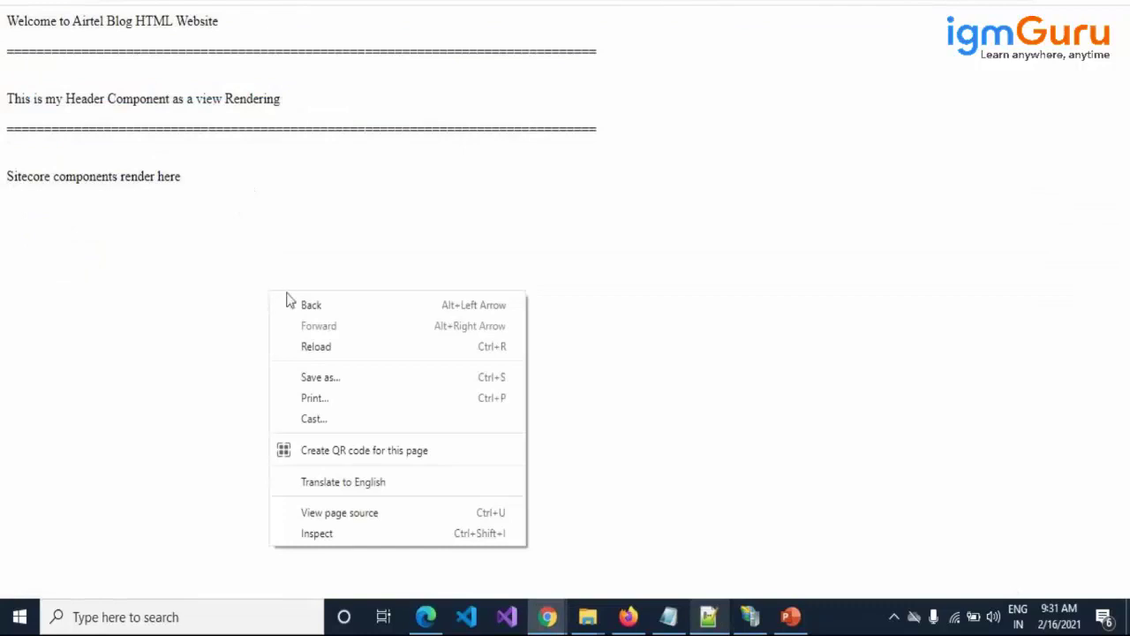
{"action": "left_click", "coordinate": [392, 513]}
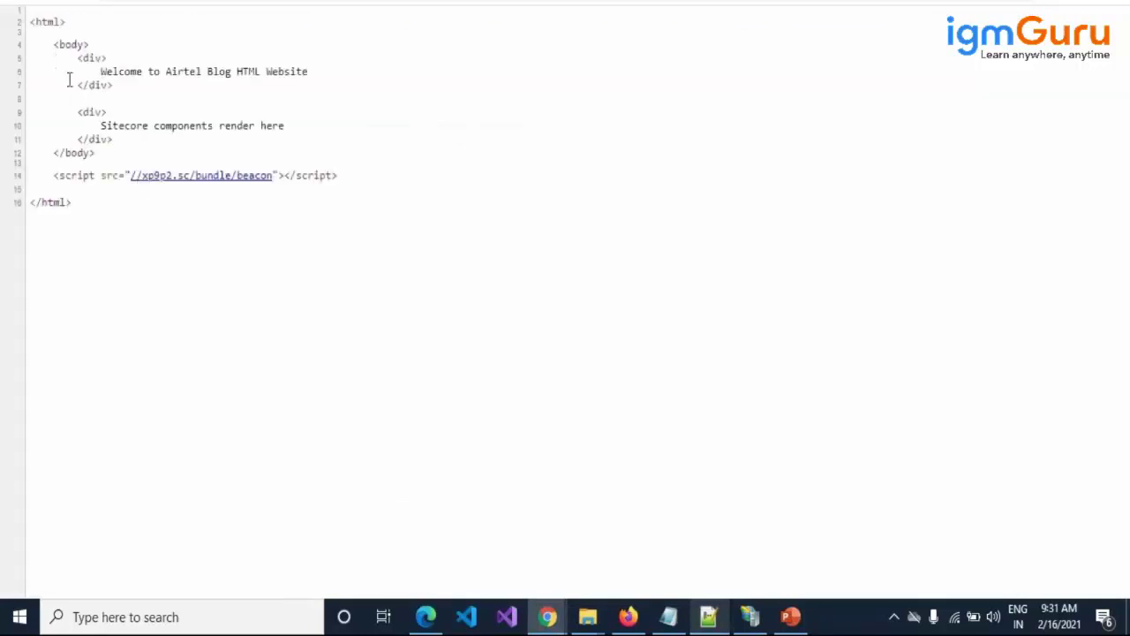
{"action": "left_click_drag", "start_coordinate": [53, 44], "coordinate": [97, 157]}
{"action": "left_click", "coordinate": [103, 132]}
{"action": "key", "text": "ctrl+w"}
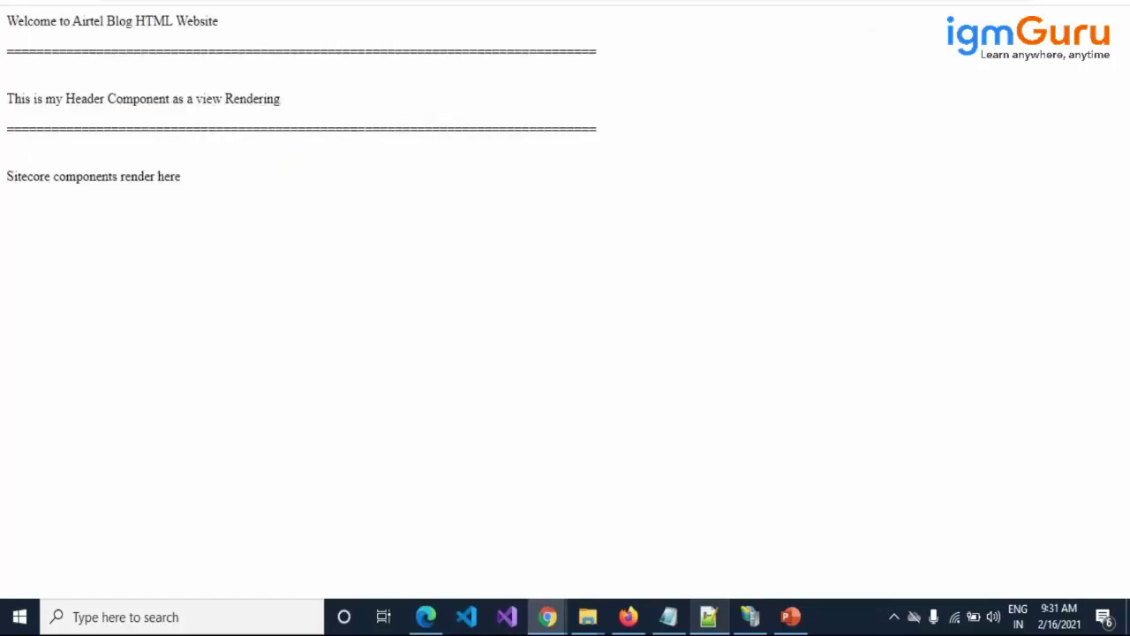
{"action": "key", "text": "ctrl+shift+t"}
{"action": "left_click_drag", "start_coordinate": [359, 177], "coordinate": [54, 176]}
{"action": "key", "text": "ctrl+w"}
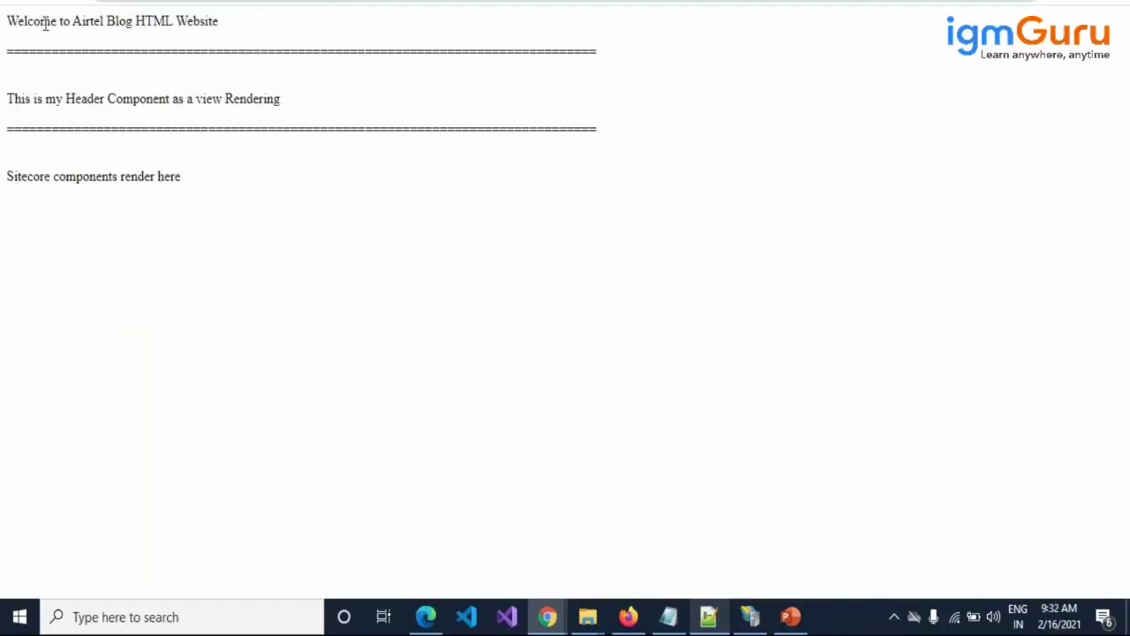
Review the whole rendered page, examine the beacon script line of index.html in Notepad++, and switch back to Chrome
{"action": "left_click_drag", "start_coordinate": [9, 19], "coordinate": [221, 207]}
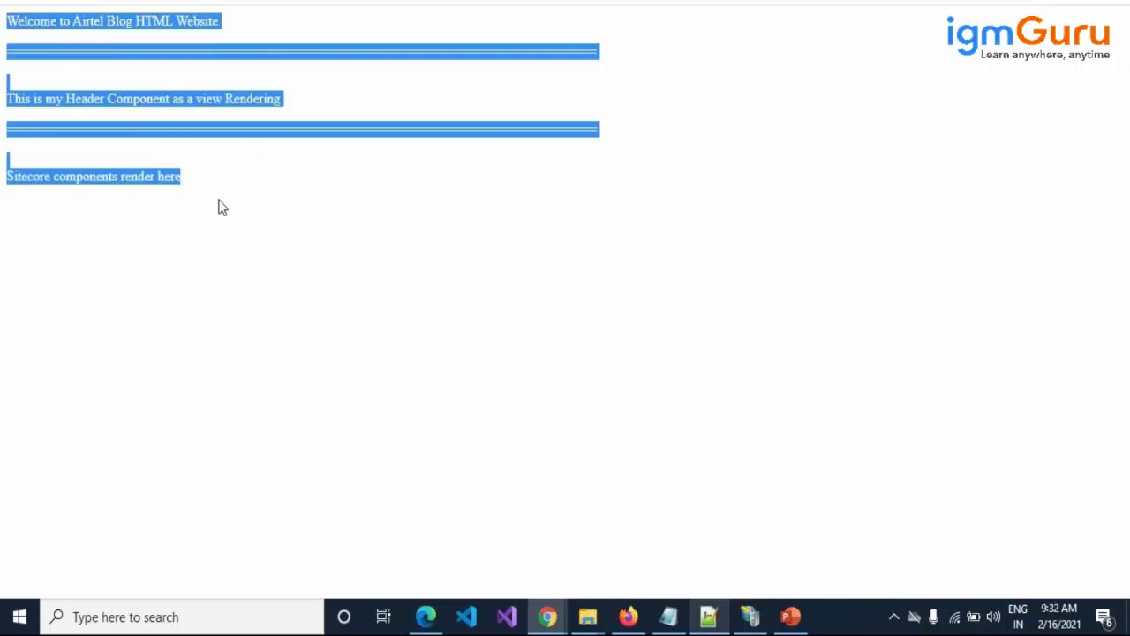
{"action": "left_click", "coordinate": [221, 207]}
{"action": "left_click", "coordinate": [709, 618]}
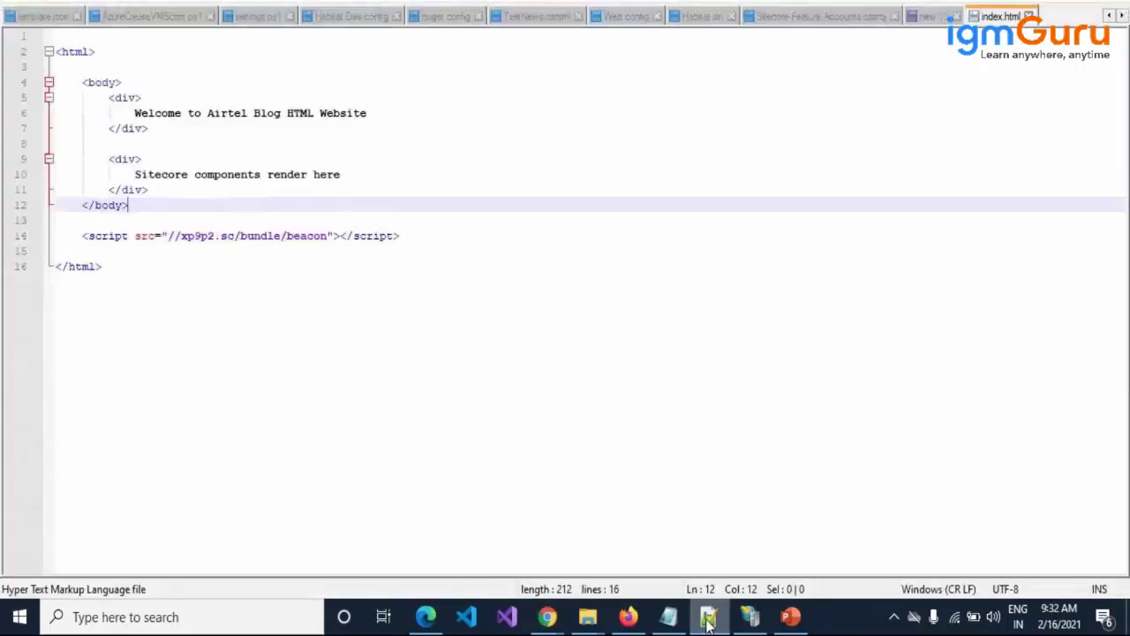
{"action": "left_click_drag", "start_coordinate": [81, 236], "coordinate": [439, 243]}
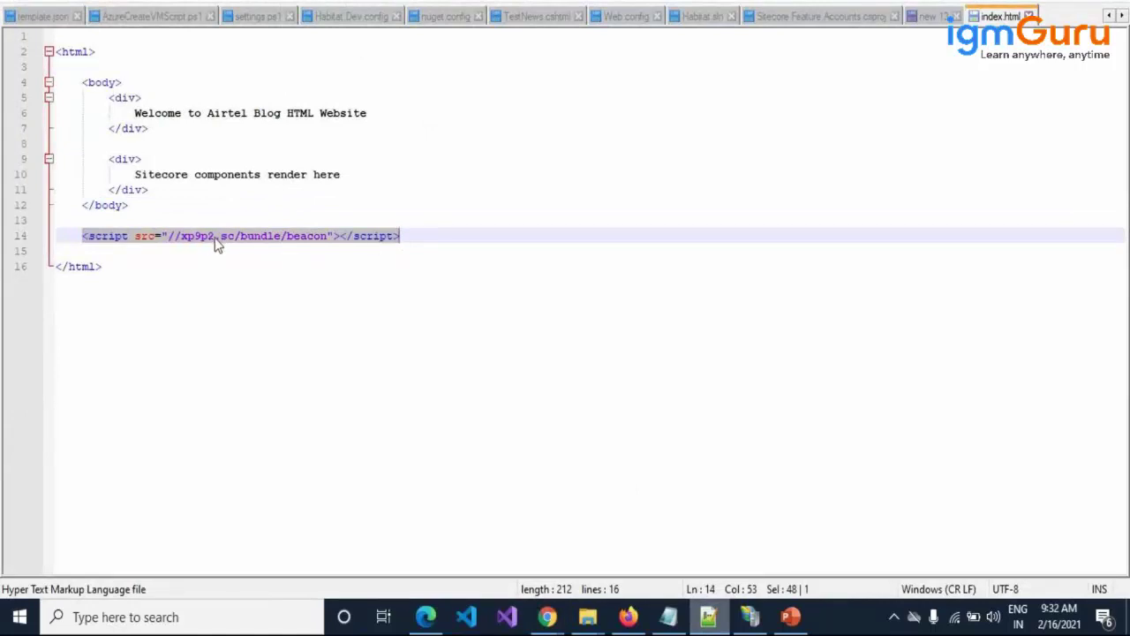
{"action": "left_click", "coordinate": [192, 268]}
{"action": "left_click_drag", "start_coordinate": [156, 236], "coordinate": [350, 235]}
{"action": "key", "text": "alt+Tab"}
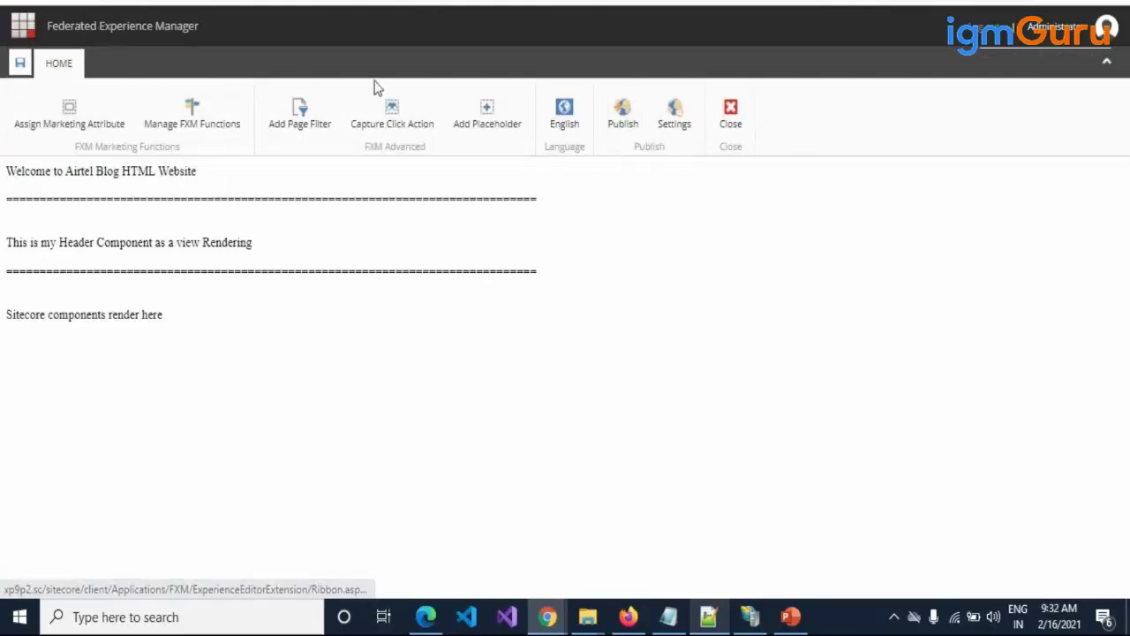
Open the Federated Experience Manager dashboard from the Launchpad and check the website domain listed for Airtel FXM Demo
{"action": "left_click", "coordinate": [14, 31]}
{"action": "left_click", "coordinate": [91, 418]}
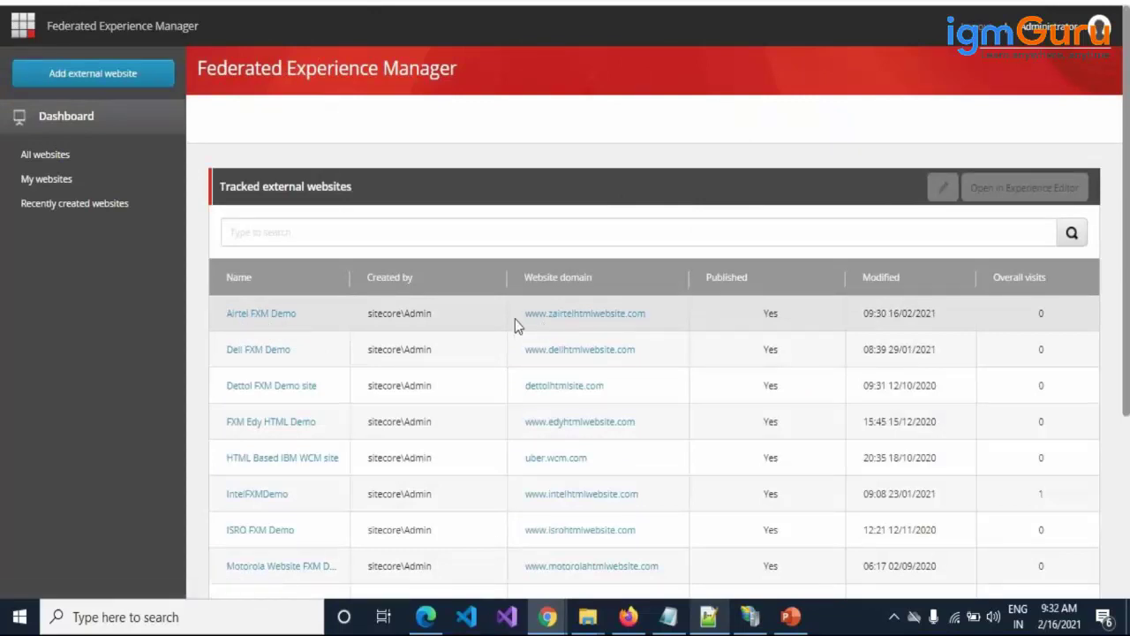
{"action": "left_click_drag", "start_coordinate": [523, 316], "coordinate": [657, 325]}
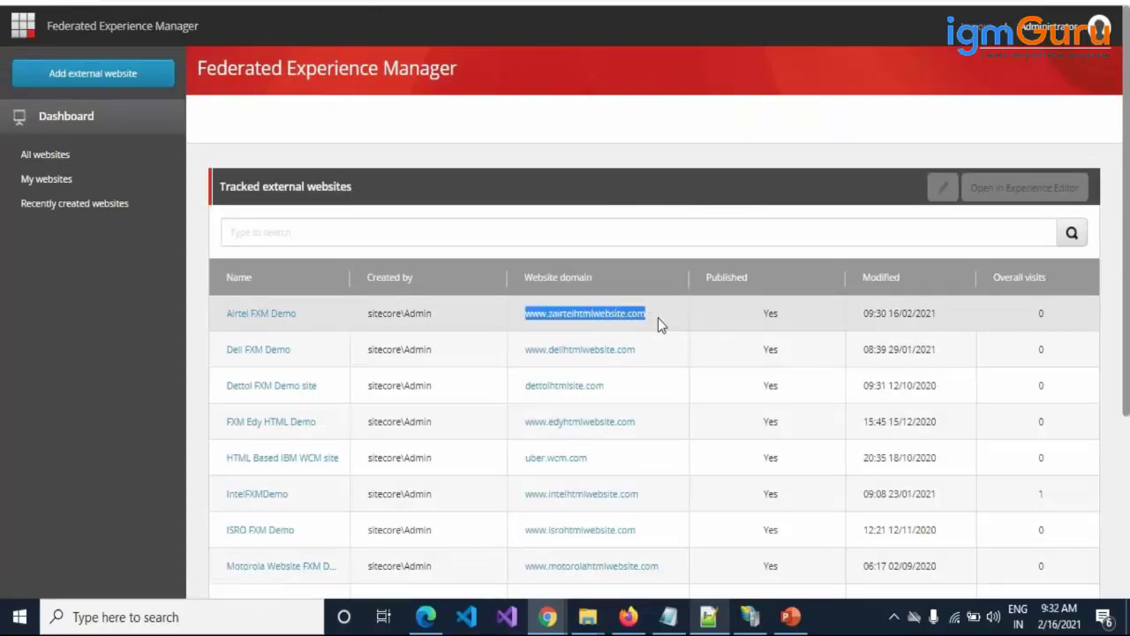
{"action": "left_click", "coordinate": [658, 323]}
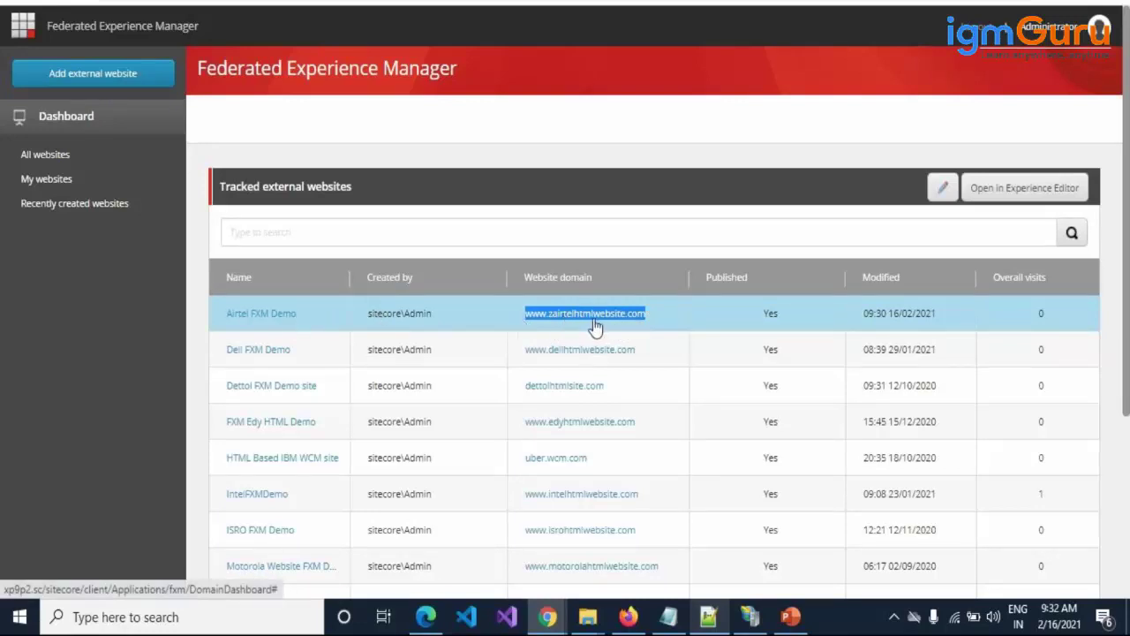
Open the Airtel FXM Demo website and view the details of its phAirtelFXM placeholder among the FXM functions
{"action": "left_click", "coordinate": [279, 321]}
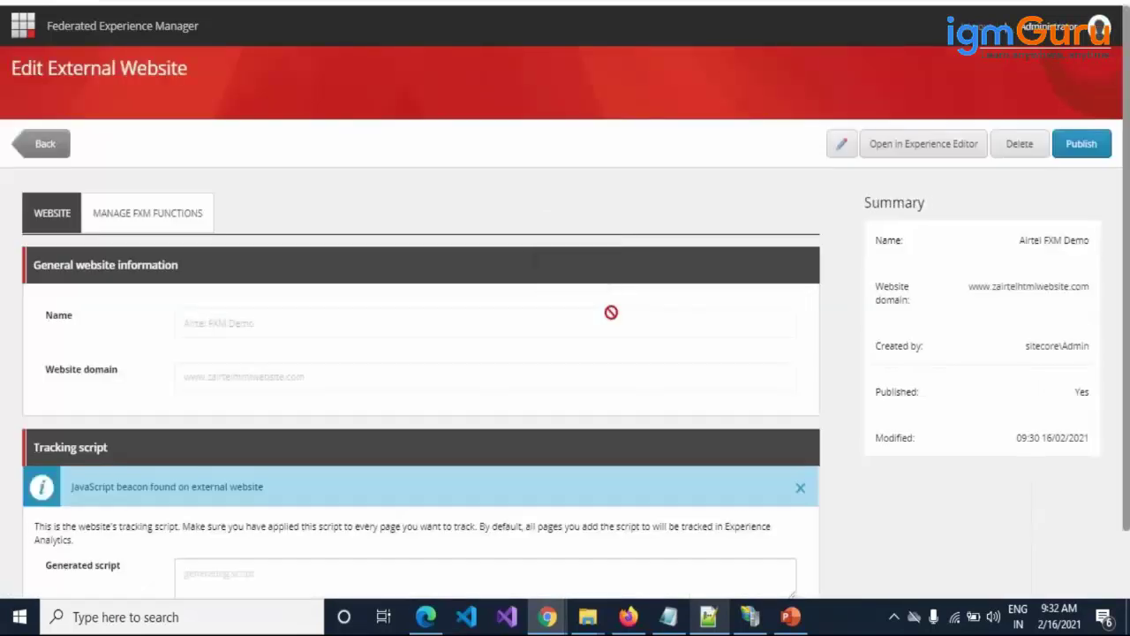
{"action": "left_click", "coordinate": [159, 225]}
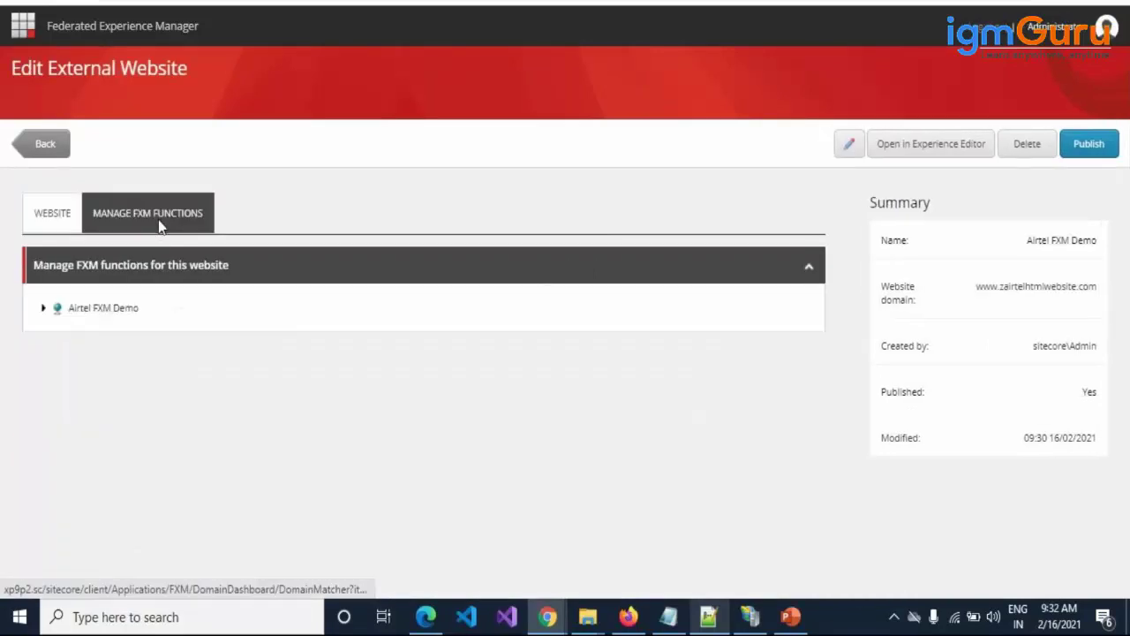
{"action": "left_click", "coordinate": [44, 308]}
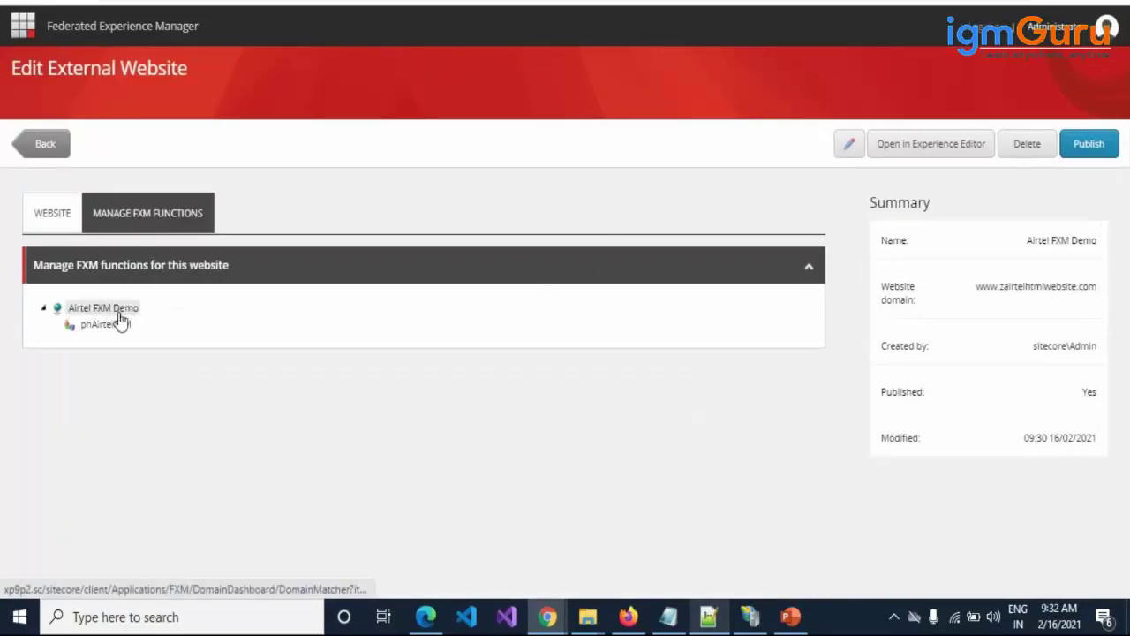
{"action": "left_click", "coordinate": [105, 325]}
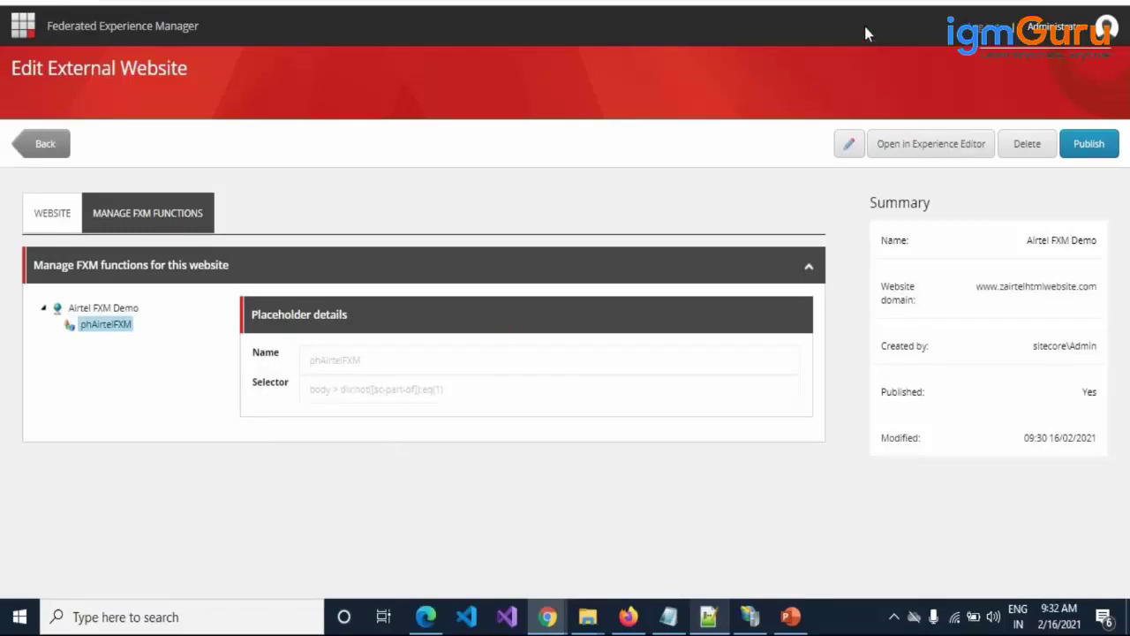
Examine the Header component on the live website and the beacon script in index.html, then return to the live page
{"action": "key", "text": "ctrl+Tab"}
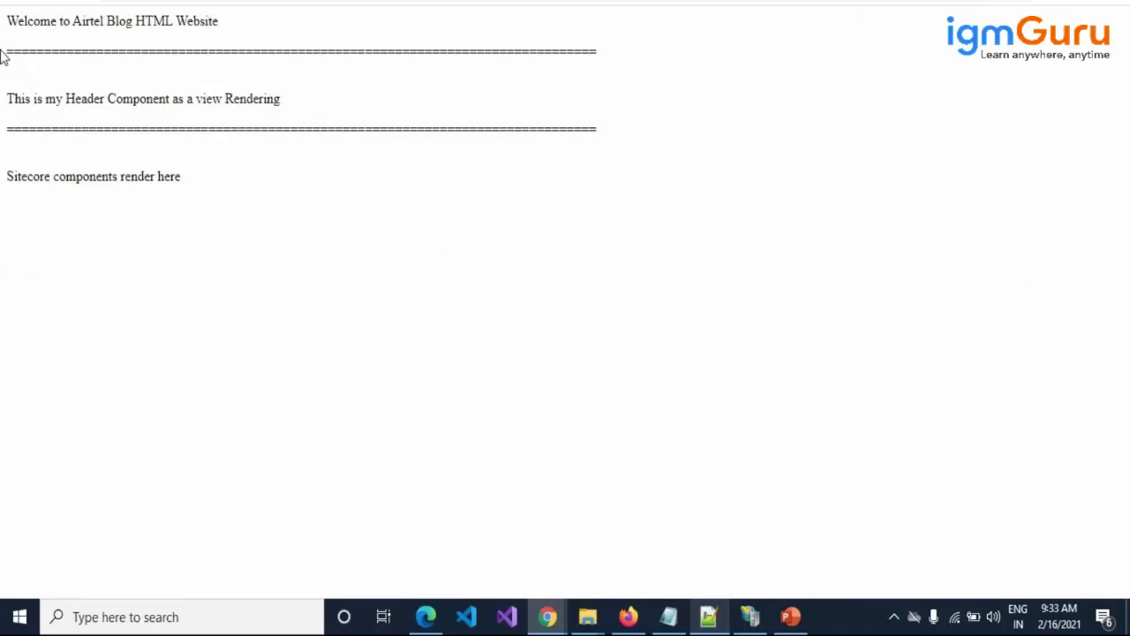
{"action": "left_click_drag", "start_coordinate": [3, 55], "coordinate": [613, 134]}
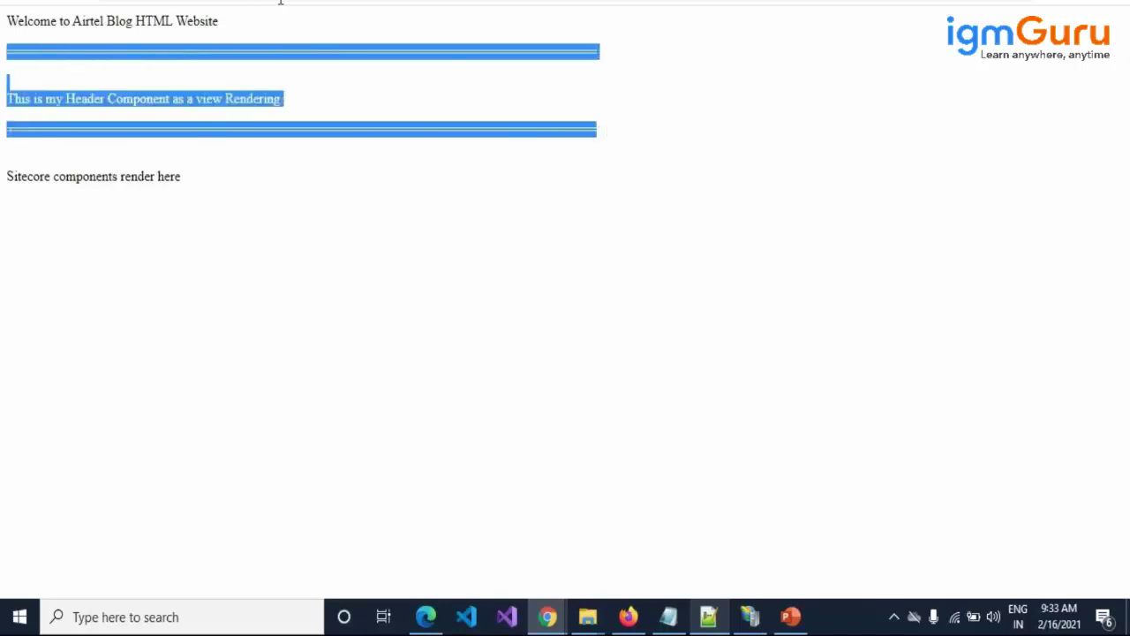
{"action": "left_click_drag", "start_coordinate": [8, 55], "coordinate": [605, 146]}
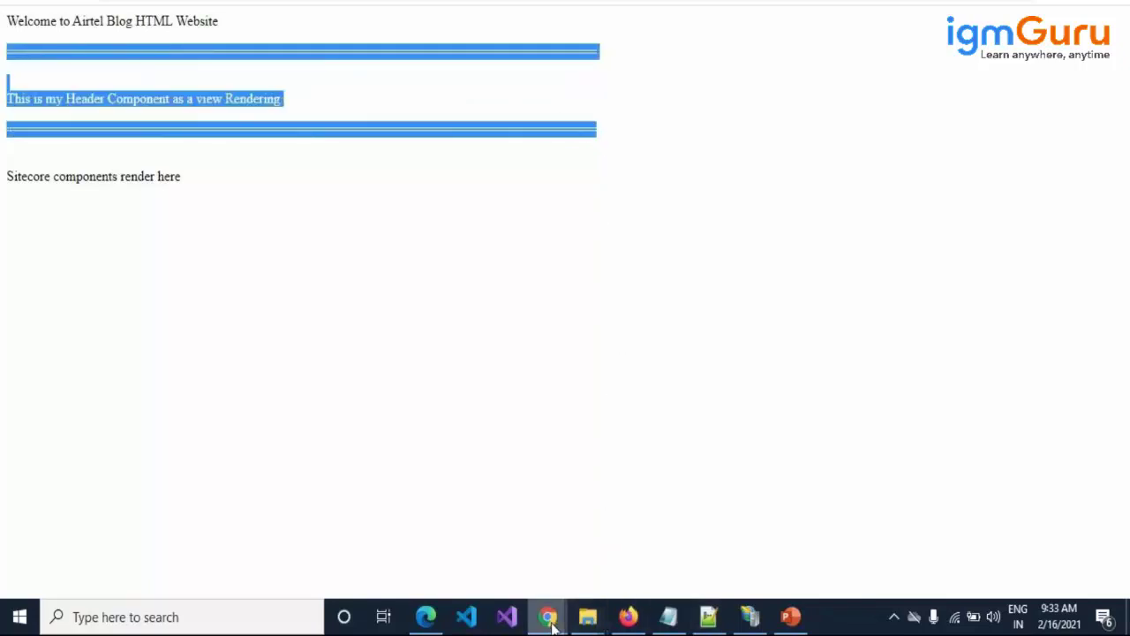
{"action": "left_click", "coordinate": [709, 618]}
{"action": "left_click", "coordinate": [267, 284]}
{"action": "left_click_drag", "start_coordinate": [431, 240], "coordinate": [33, 231]}
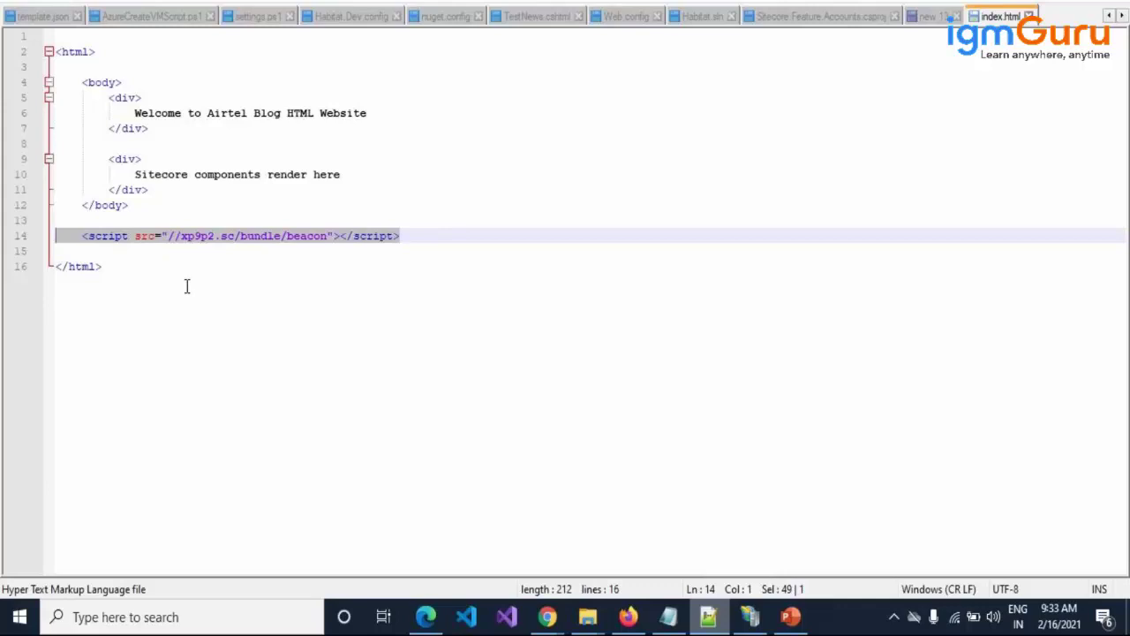
{"action": "key", "text": "alt+Tab"}
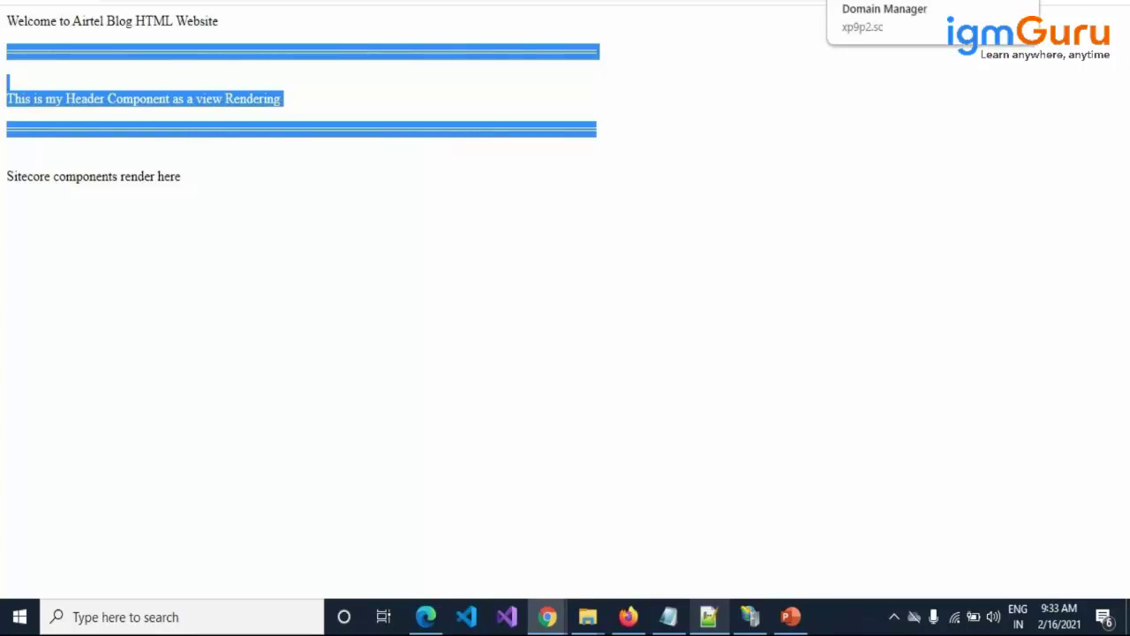
Return to the Edit External Website page and collapse the Airtel FXM Demo node in the FXM functions tree
{"action": "left_click", "coordinate": [883, 3]}
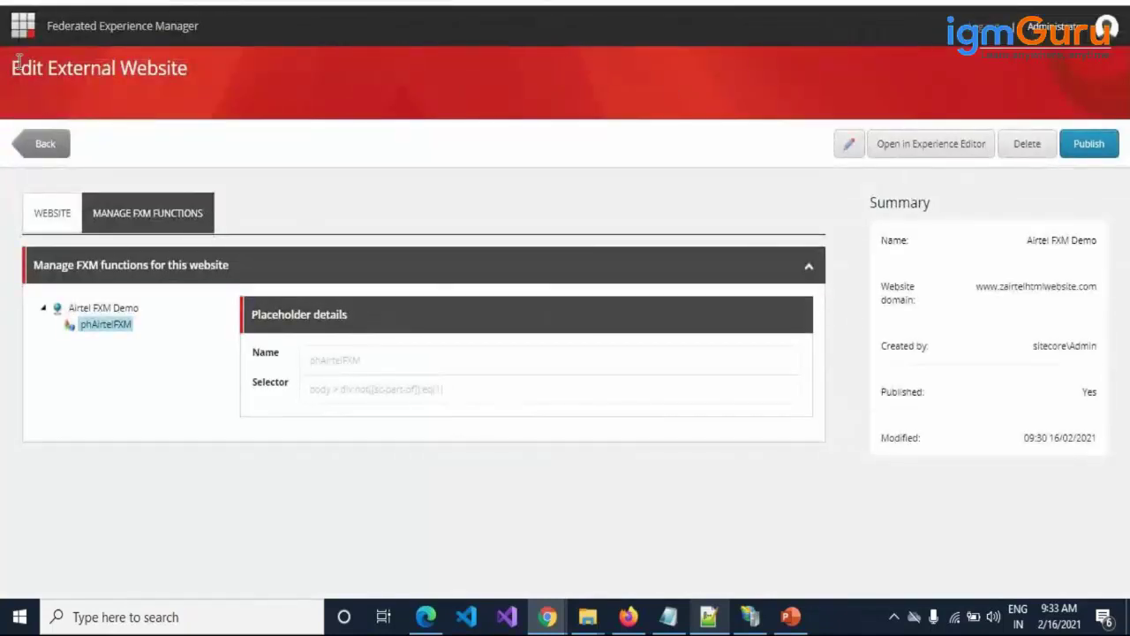
{"action": "left_click_drag", "start_coordinate": [24, 41], "coordinate": [458, 217]}
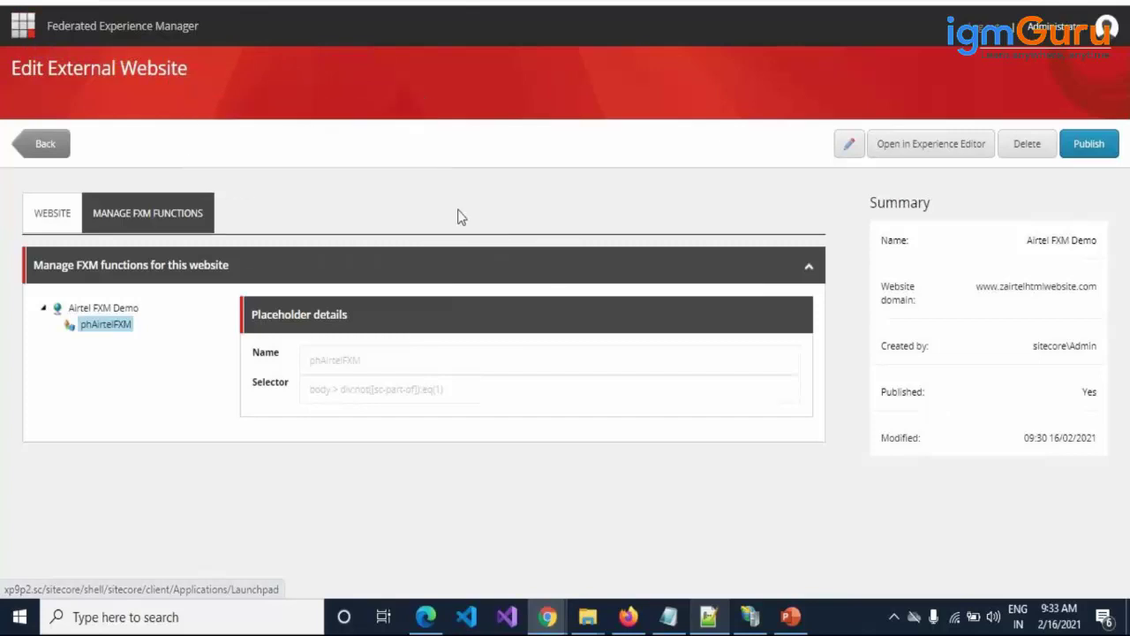
{"action": "left_click_drag", "start_coordinate": [24, 39], "coordinate": [445, 168]}
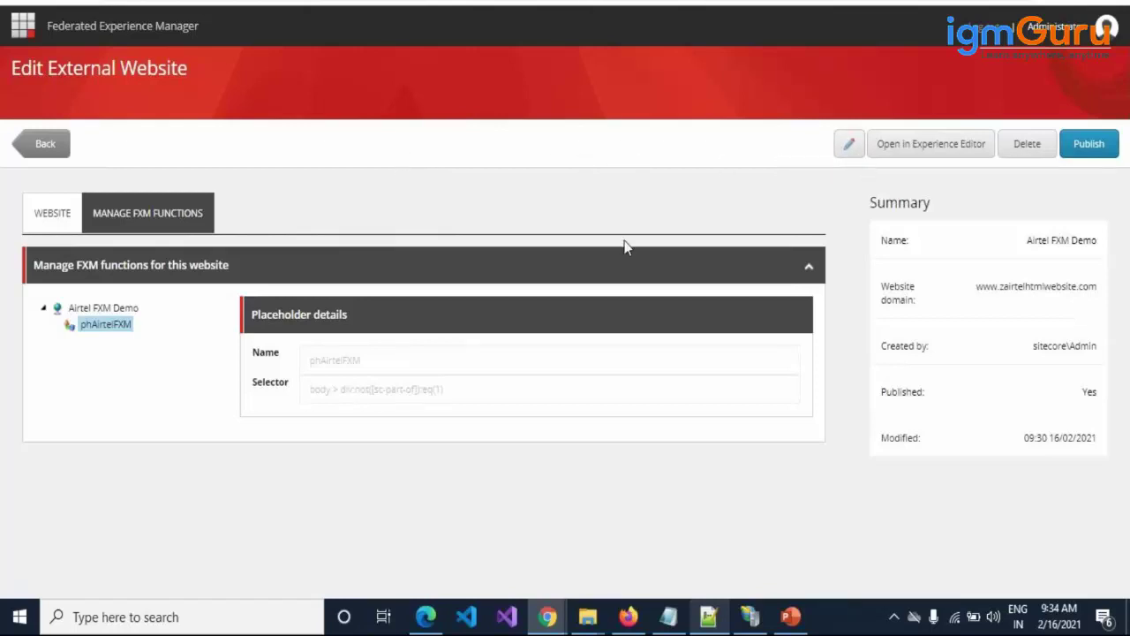
{"action": "double_click", "coordinate": [98, 308]}
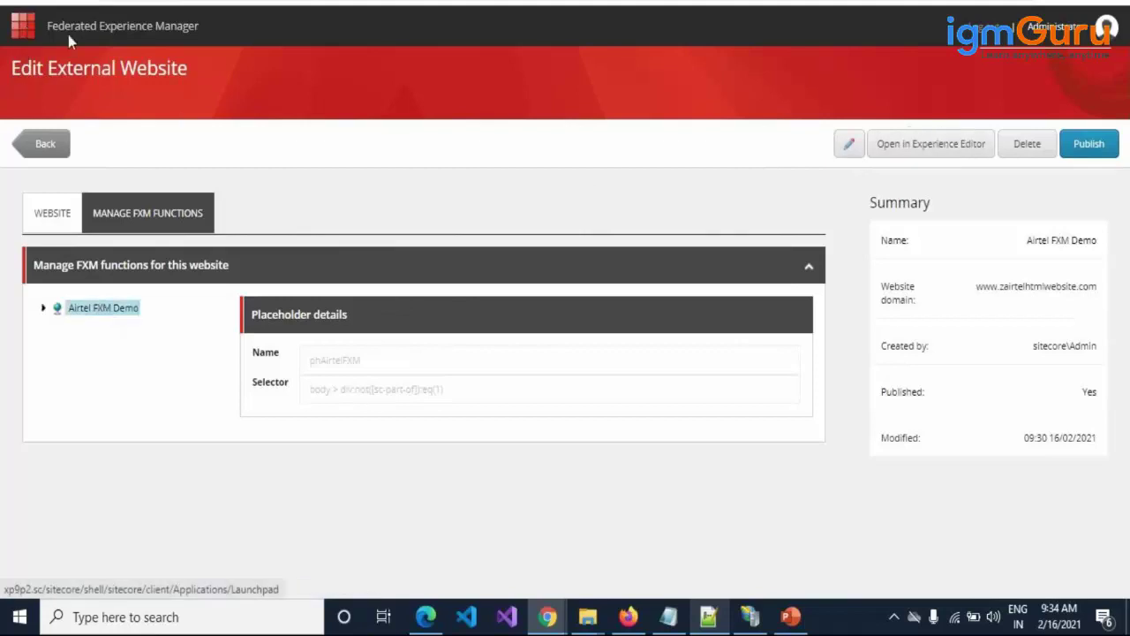
Reopen Airtel FXM Demo from the Federated Experience Manager dashboard and check its name in the general website information
{"action": "left_click", "coordinate": [24, 29]}
{"action": "left_click", "coordinate": [84, 411]}
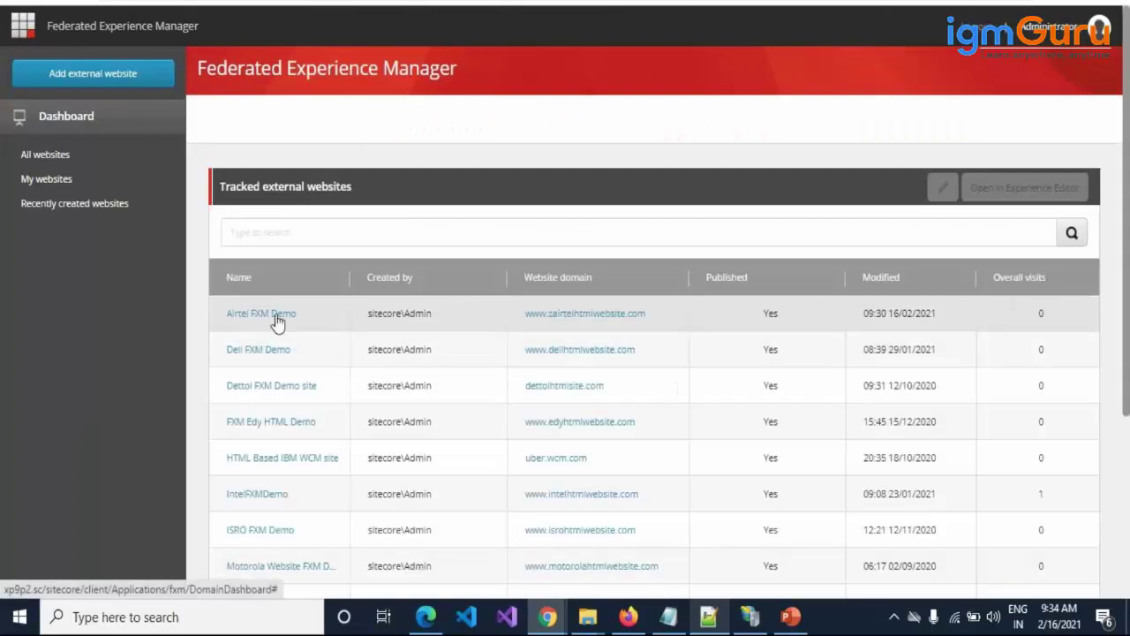
{"action": "left_click", "coordinate": [277, 324]}
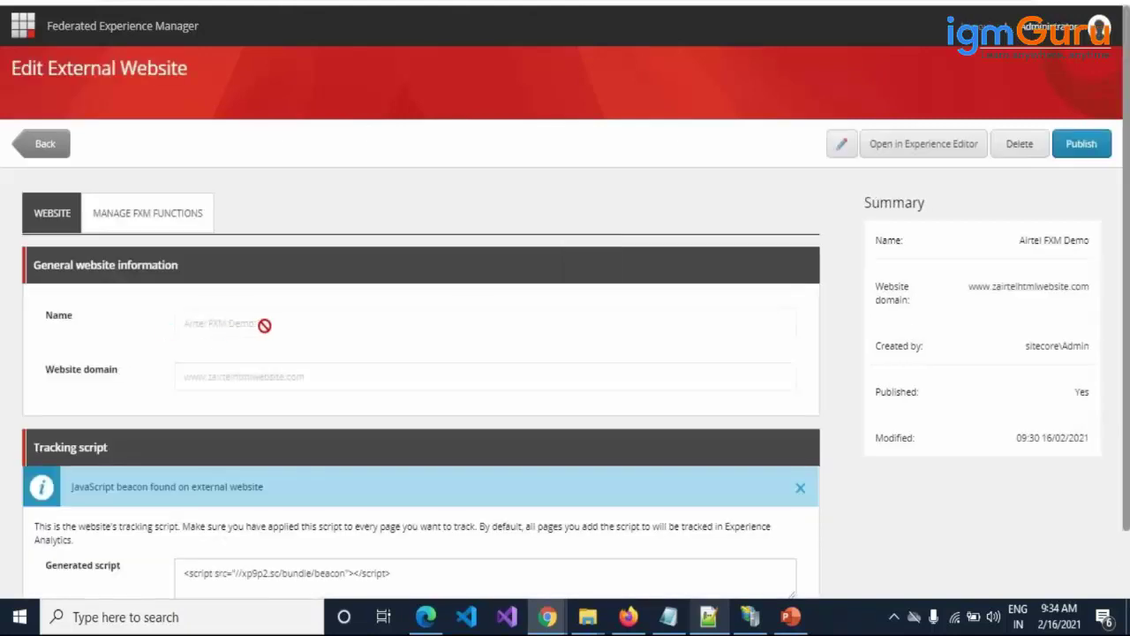
{"action": "left_click_drag", "start_coordinate": [264, 325], "coordinate": [145, 329]}
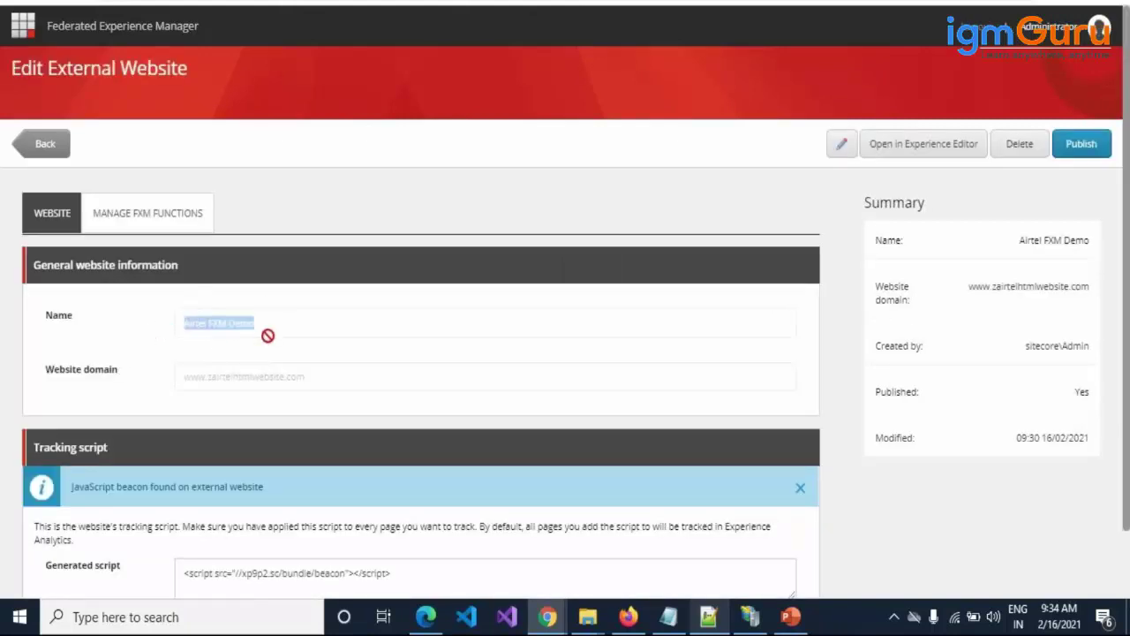
Check the website domain in the general website information, then return to the Sitecore Launchpad and look over its applications
{"action": "left_click_drag", "start_coordinate": [315, 371], "coordinate": [138, 383]}
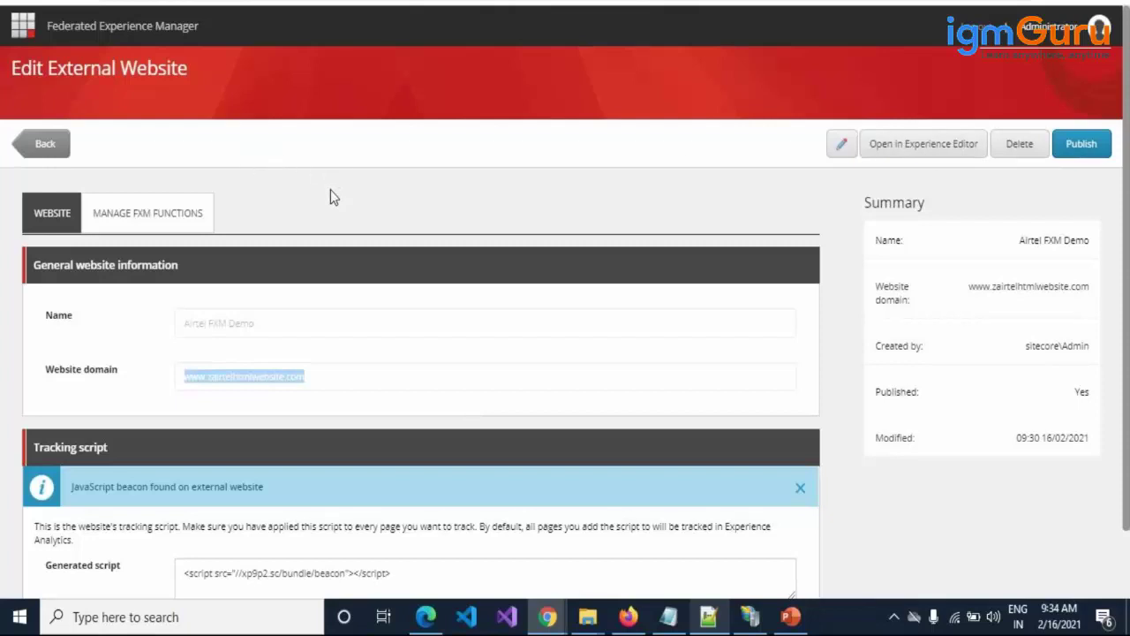
{"action": "left_click", "coordinate": [29, 41]}
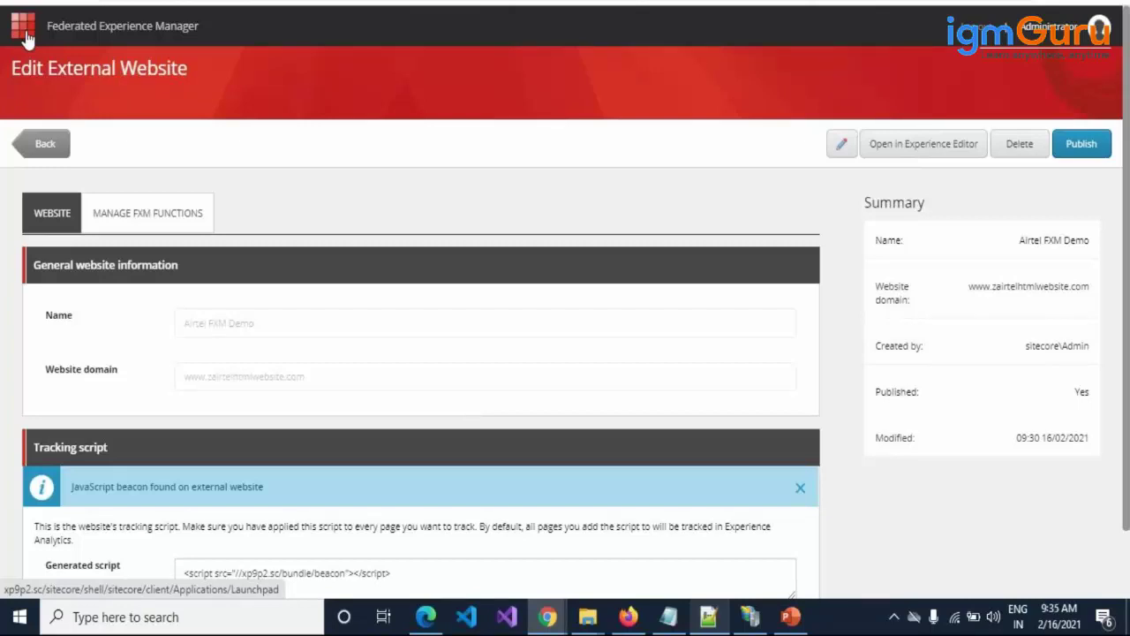
{"action": "left_click_drag", "start_coordinate": [49, 70], "coordinate": [189, 76]}
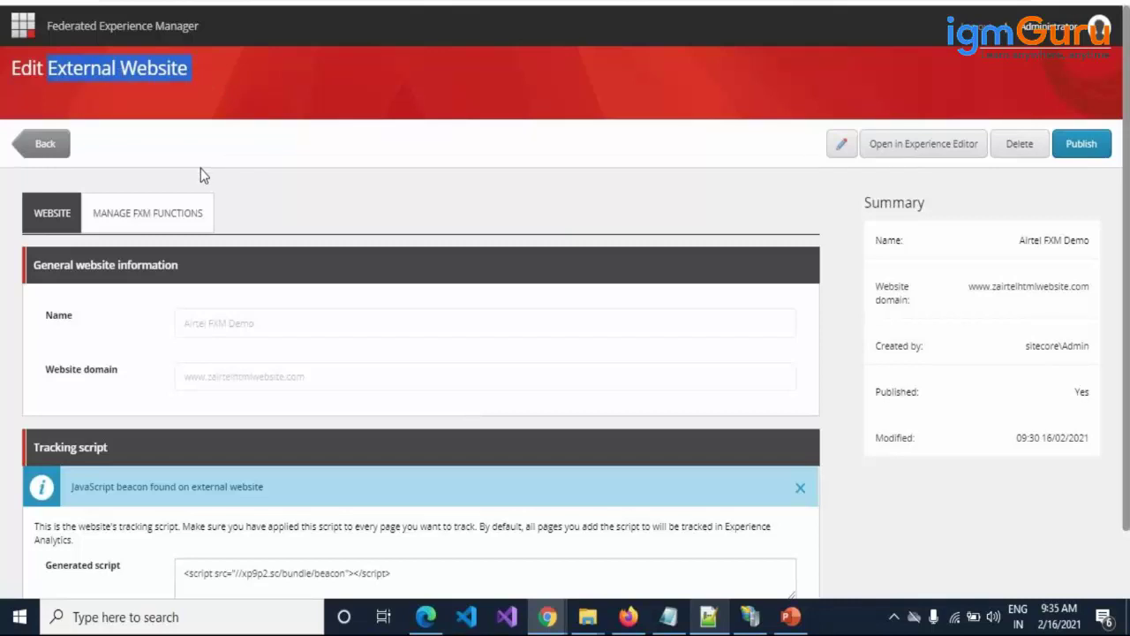
{"action": "left_click", "coordinate": [19, 32]}
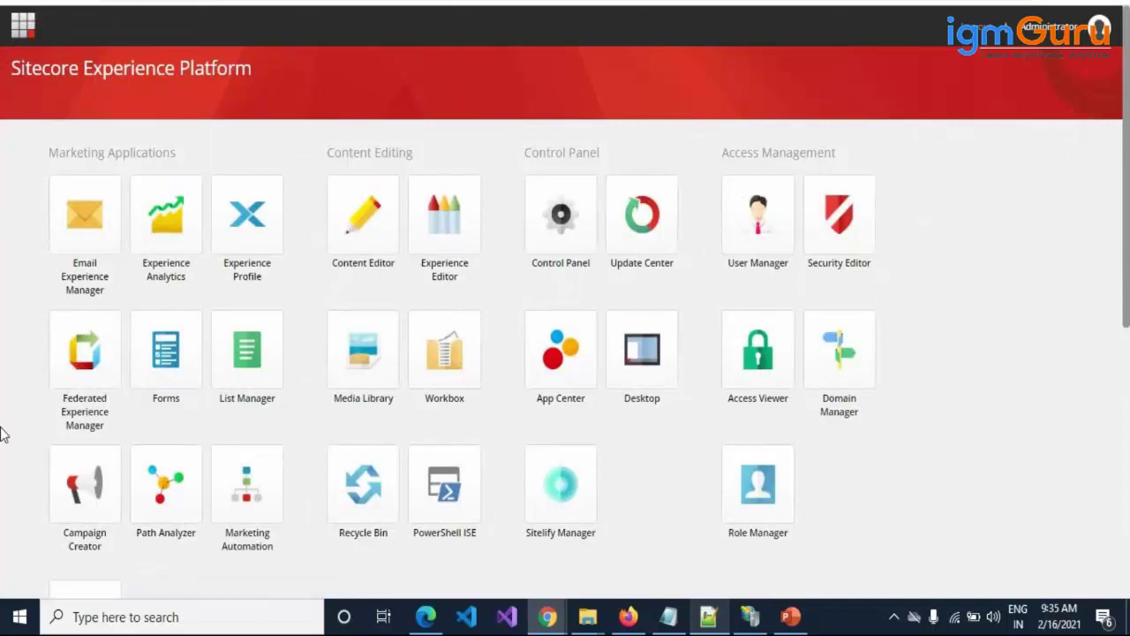
{"action": "scroll", "coordinate": [2, 432], "scroll_direction": "down", "scroll_amount": 1}
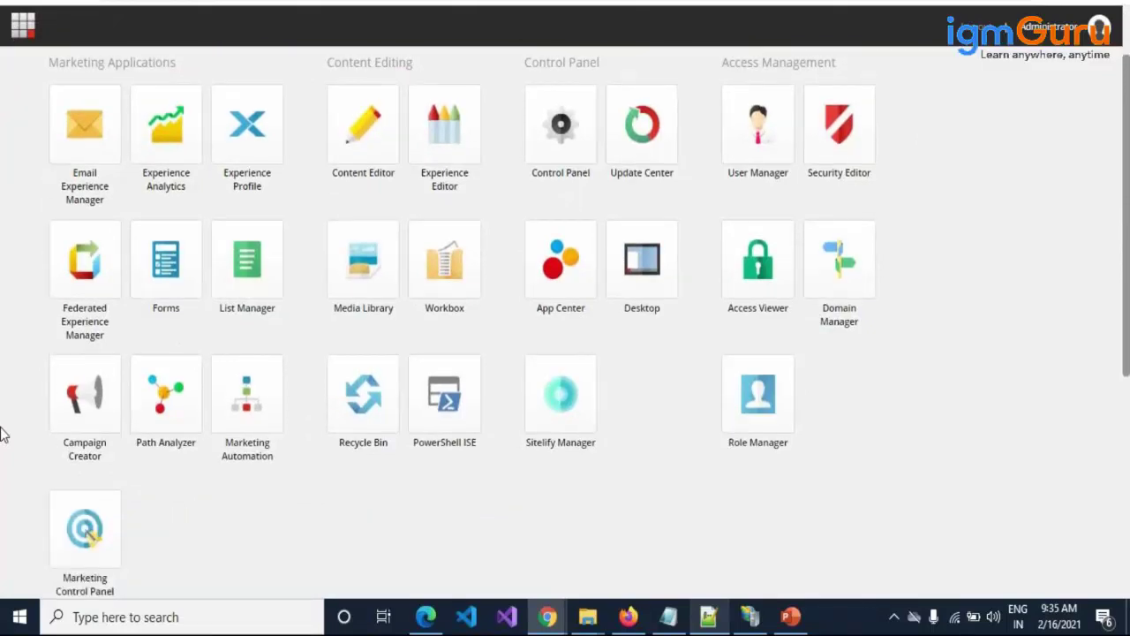
{"action": "scroll", "coordinate": [2, 432], "scroll_direction": "up", "scroll_amount": 1}
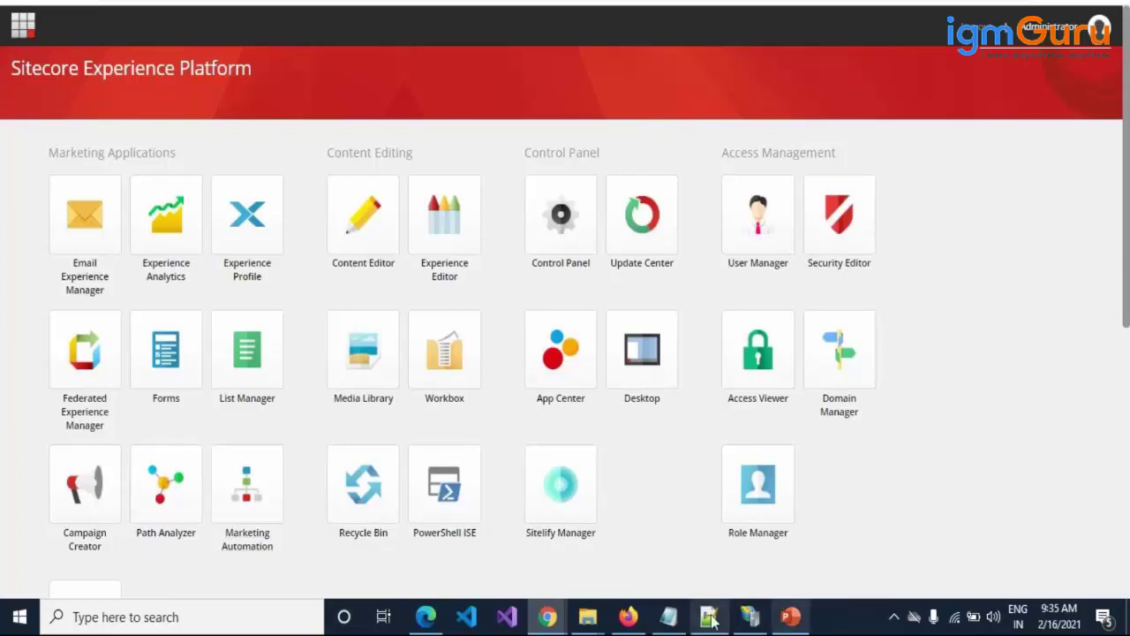
Switch to Notepad++ and examine the beacon script line and body markup in index.html
{"action": "left_click", "coordinate": [710, 621]}
{"action": "left_click", "coordinate": [166, 235]}
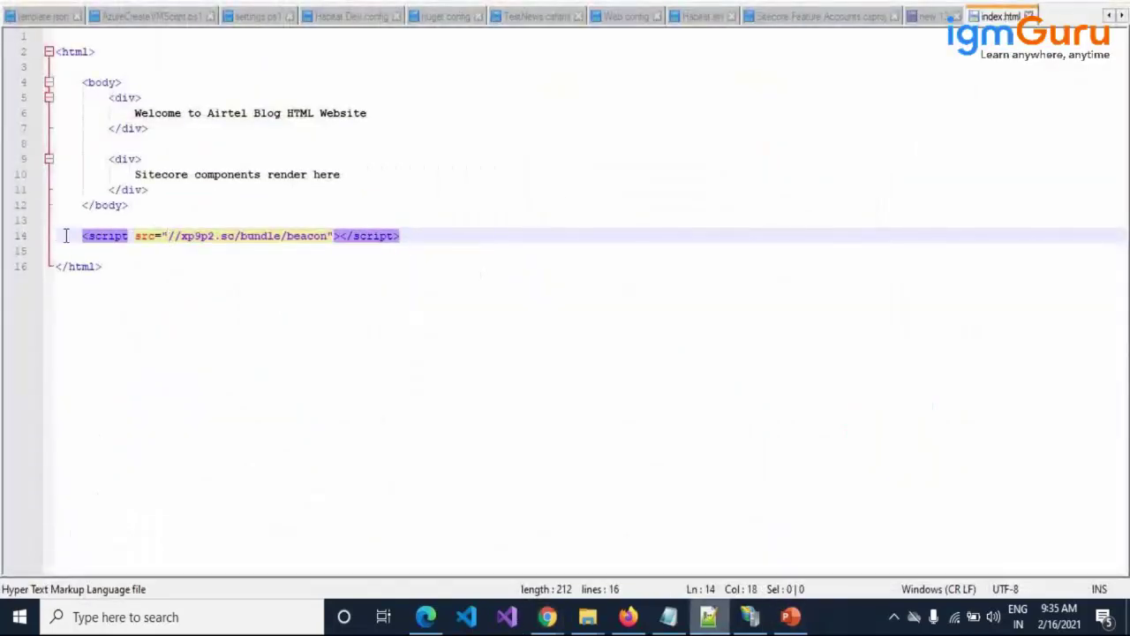
{"action": "left_click_drag", "start_coordinate": [57, 236], "coordinate": [467, 236]}
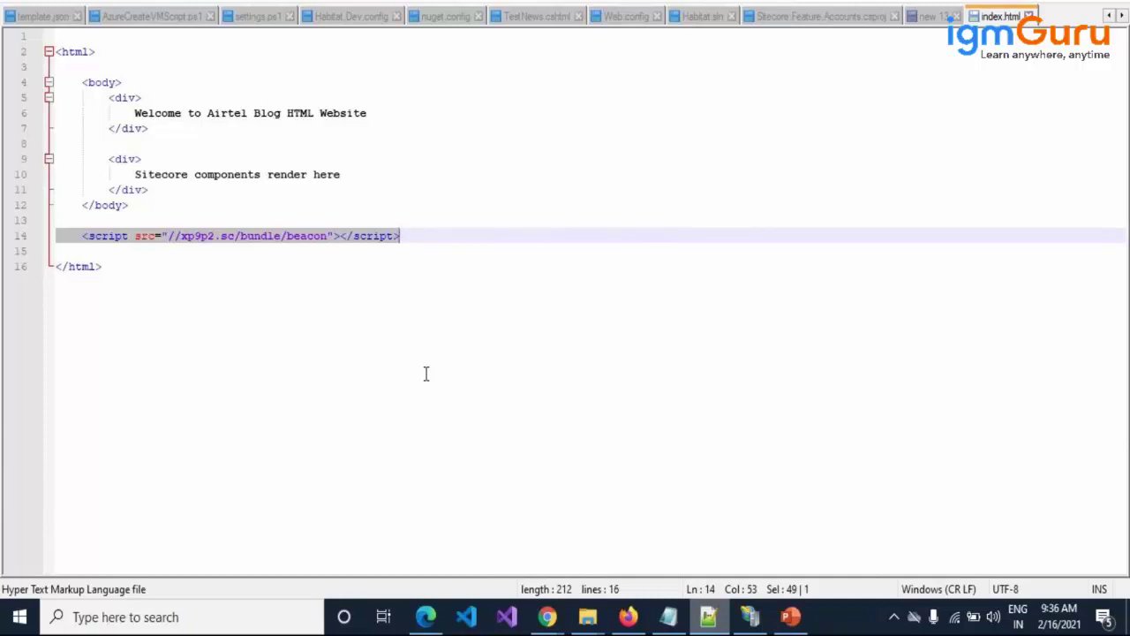
{"action": "left_click", "coordinate": [151, 144]}
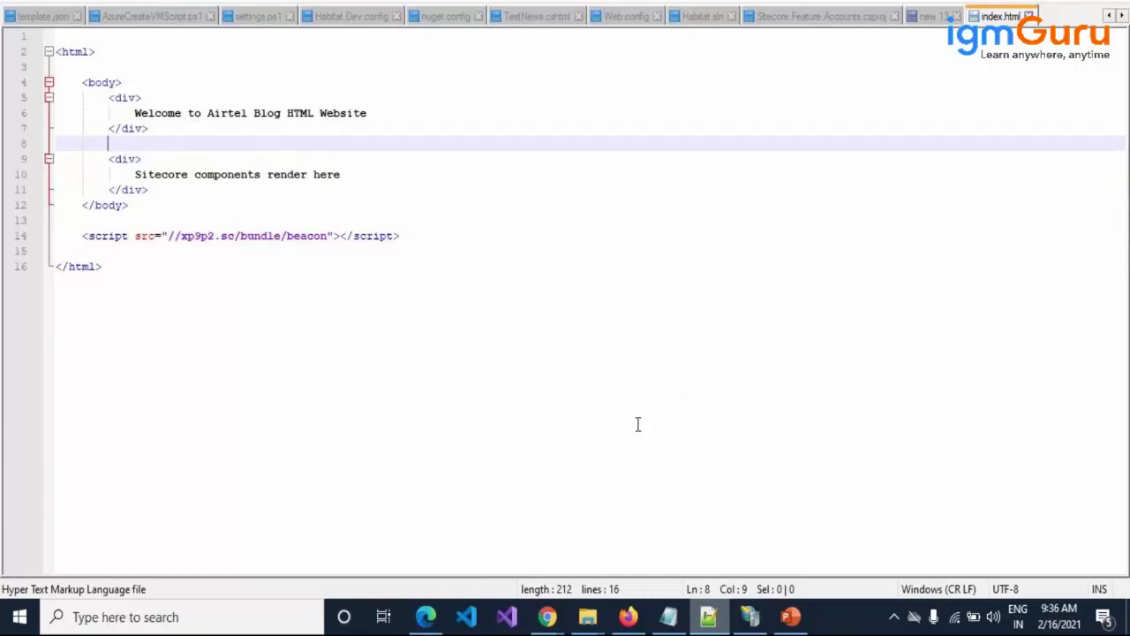
{"action": "left_click", "coordinate": [548, 617]}
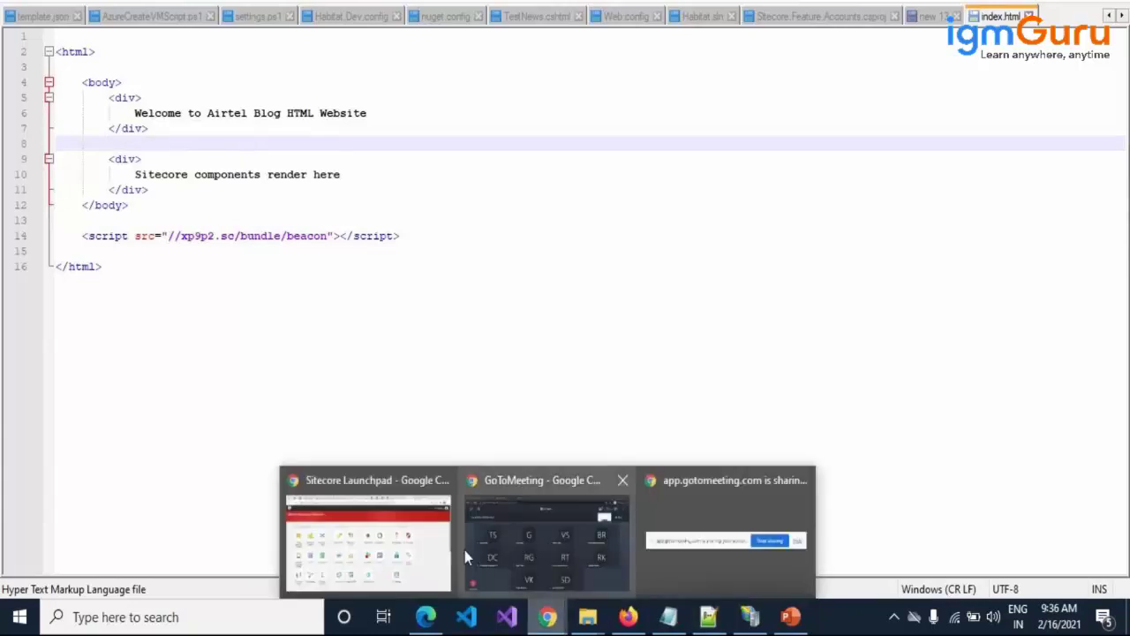
{"action": "left_click", "coordinate": [359, 522]}
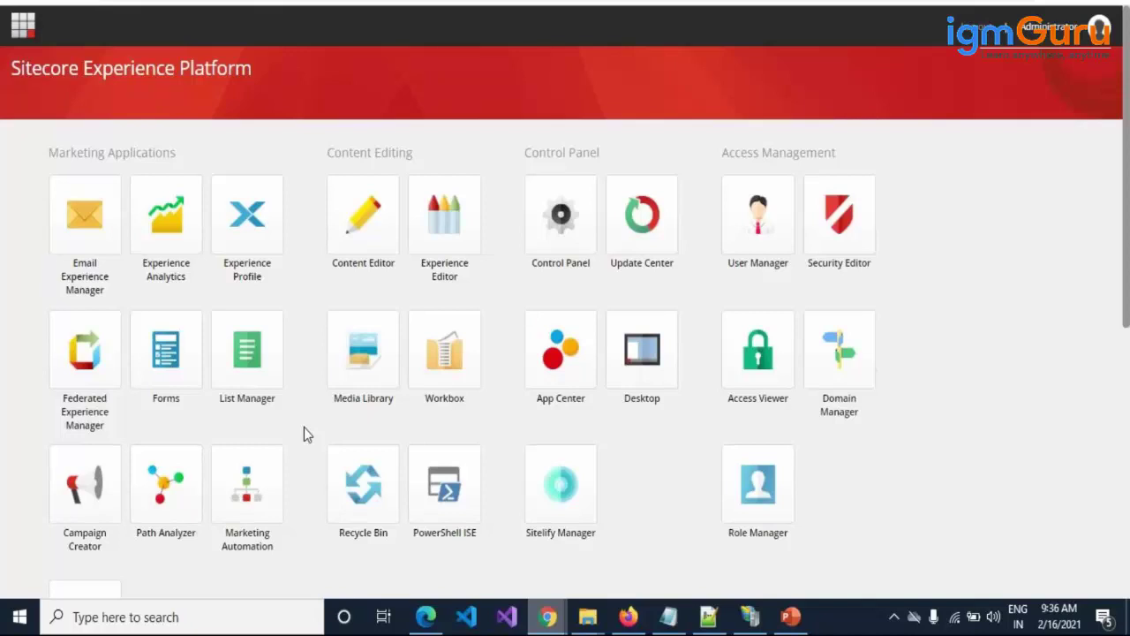
{"action": "mouse_move", "coordinate": [711, 615]}
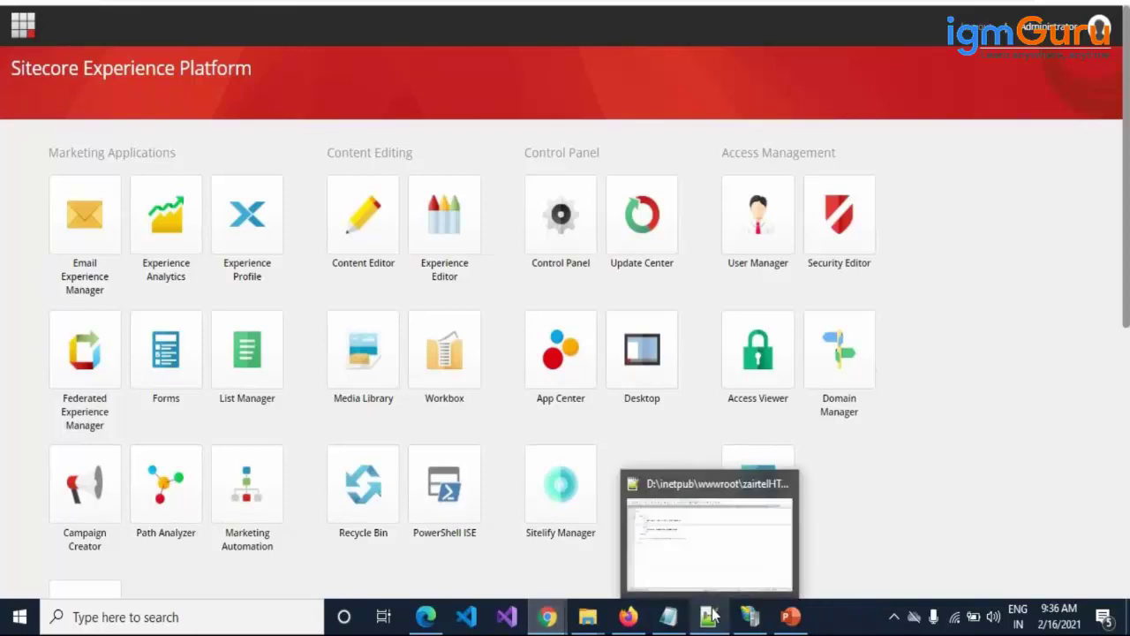
{"action": "left_click", "coordinate": [713, 565]}
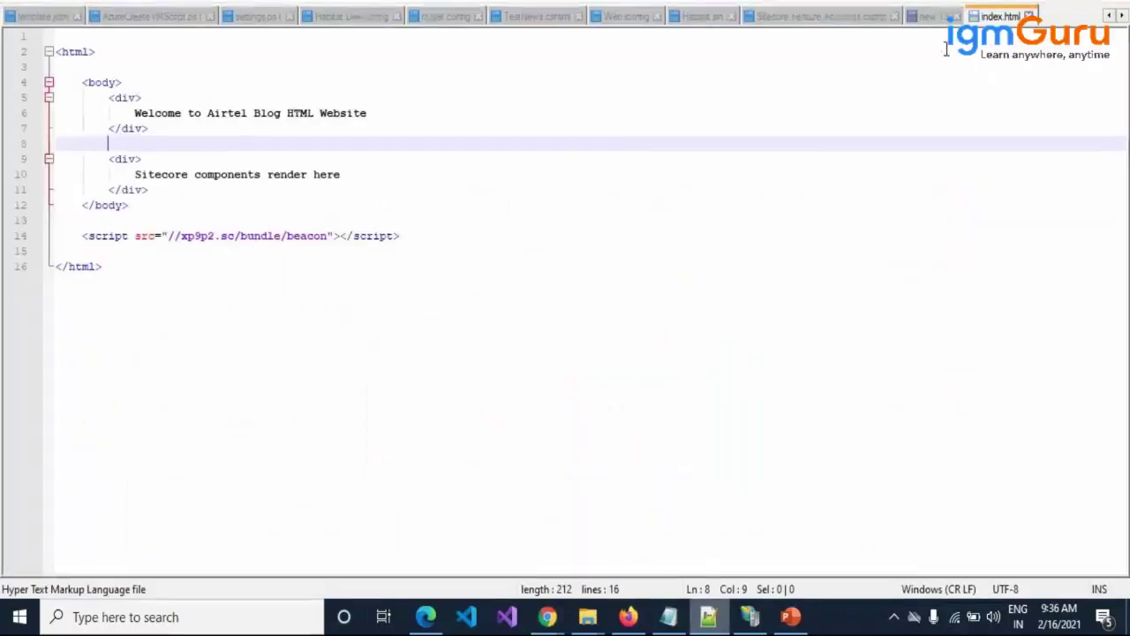
Open the new 13 notes and add ", HTML website, " after "PHP websites" in the "3 websites" line
{"action": "left_click", "coordinate": [929, 16]}
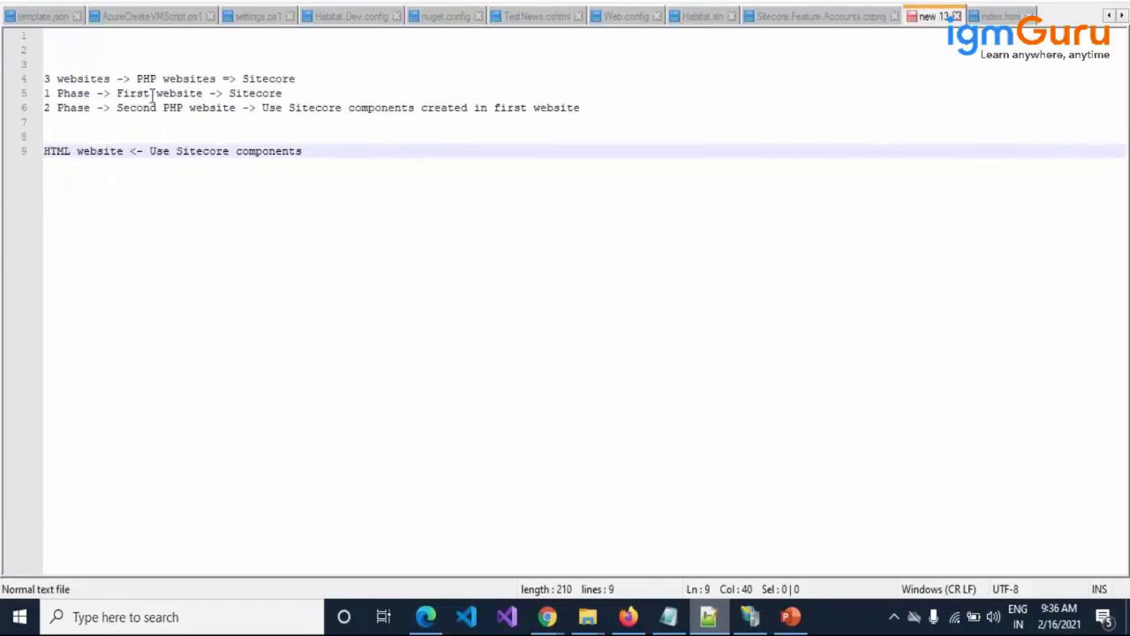
{"action": "left_click", "coordinate": [301, 78]}
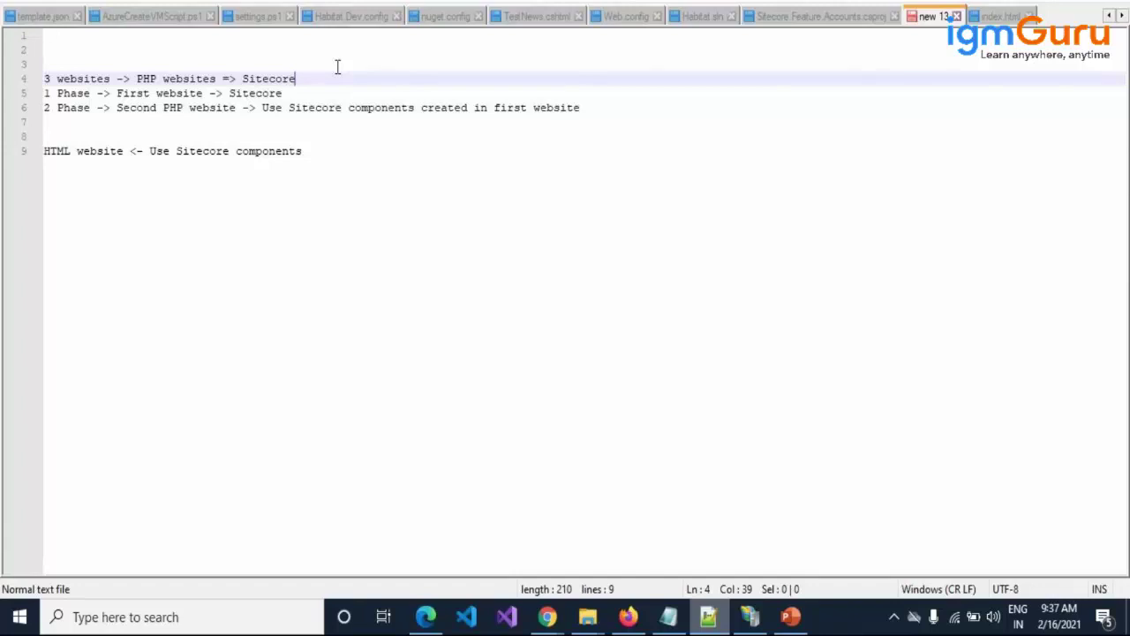
{"action": "left_click", "coordinate": [215, 79]}
{"action": "type", "text": ", HTML ewb"}
{"action": "key", "text": "ctrl+shift+Left"}
{"action": "type", "text": "website"}
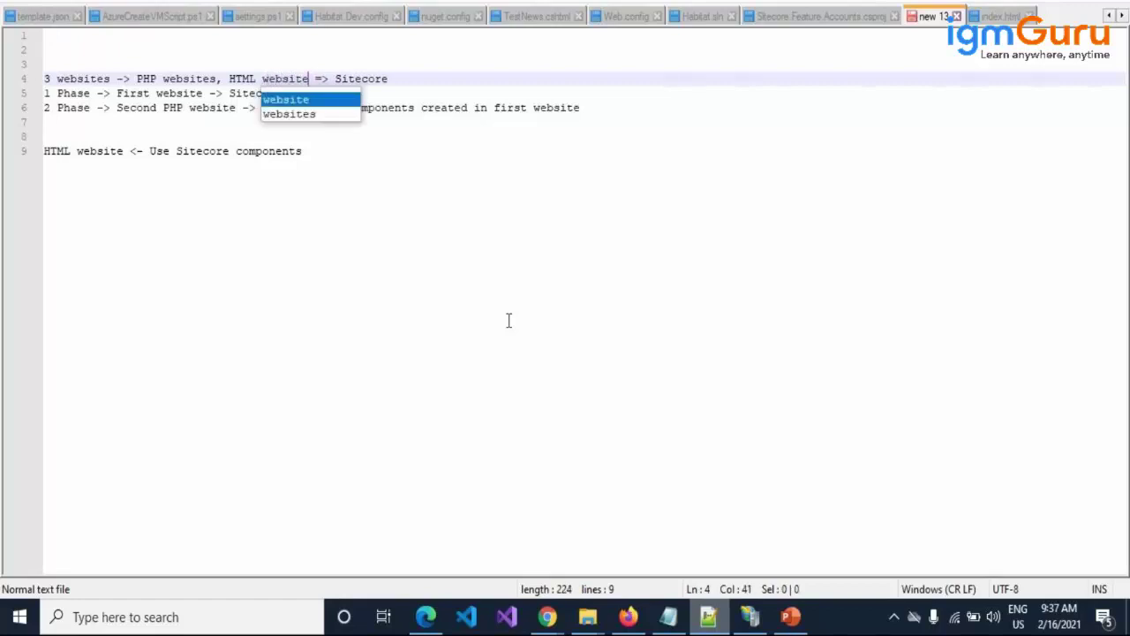
{"action": "type", "text": ", "}
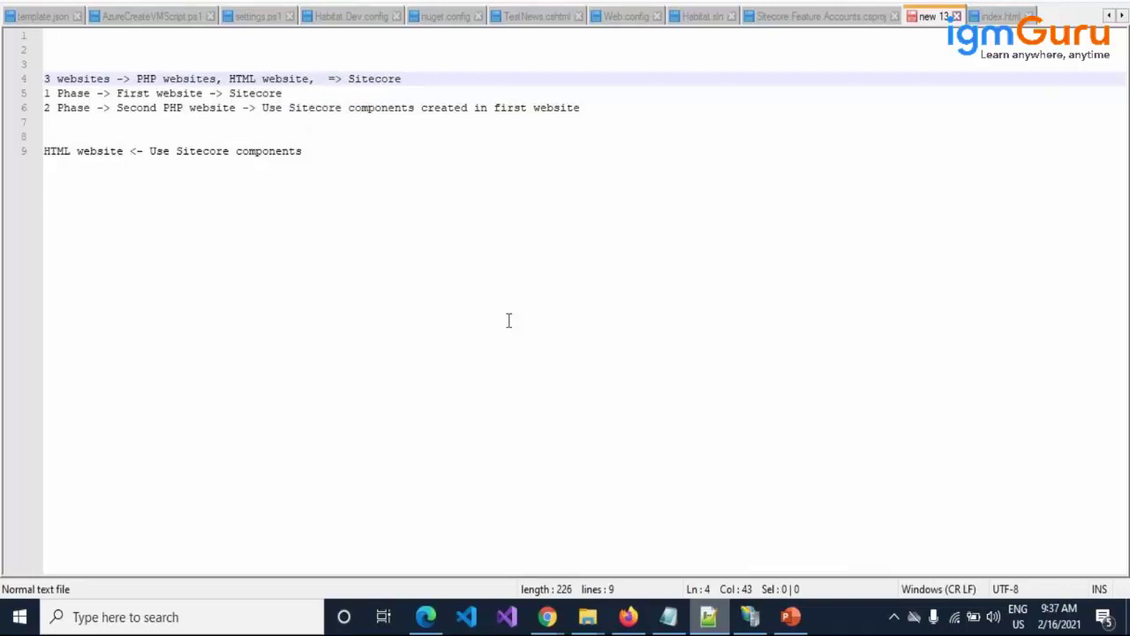
Extend the list of websites in the same line with "JSP website, SItecore website" before the arrow
{"action": "type", "text": "JSP web"}
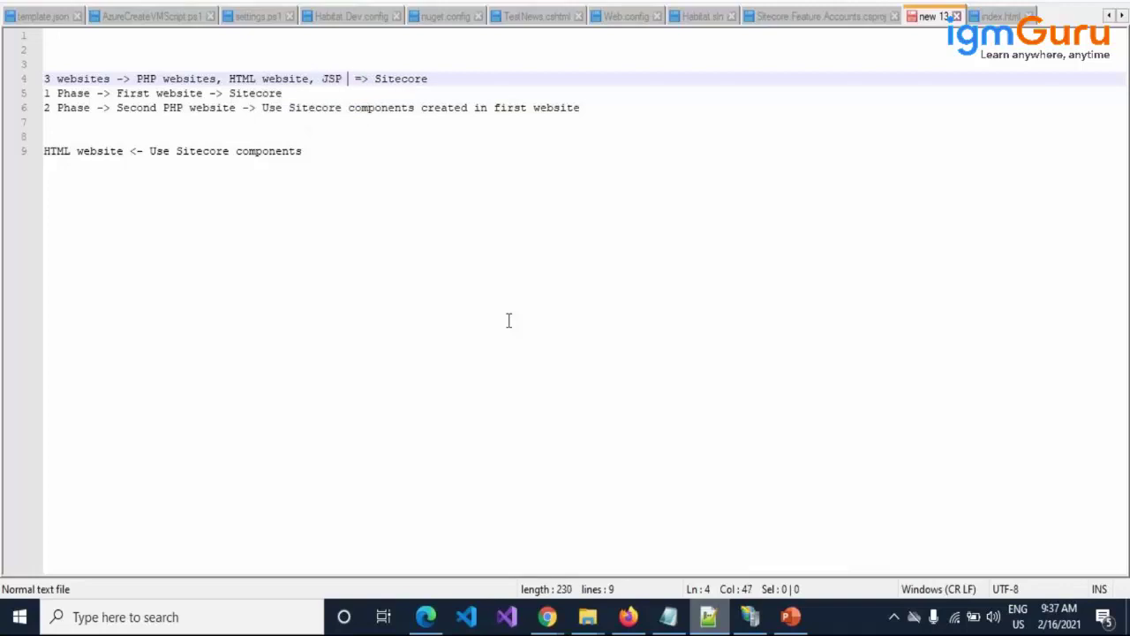
{"action": "key", "text": "BackSpace"}
{"action": "type", "text": "bsite, SI"}
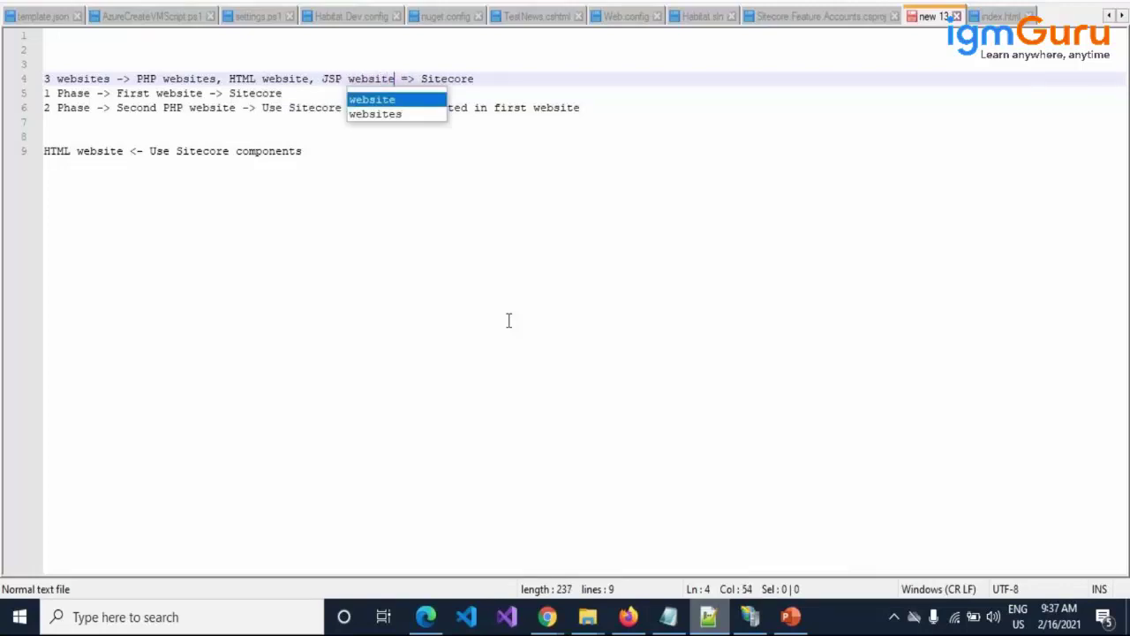
{"action": "type", "text": "tecore webs"}
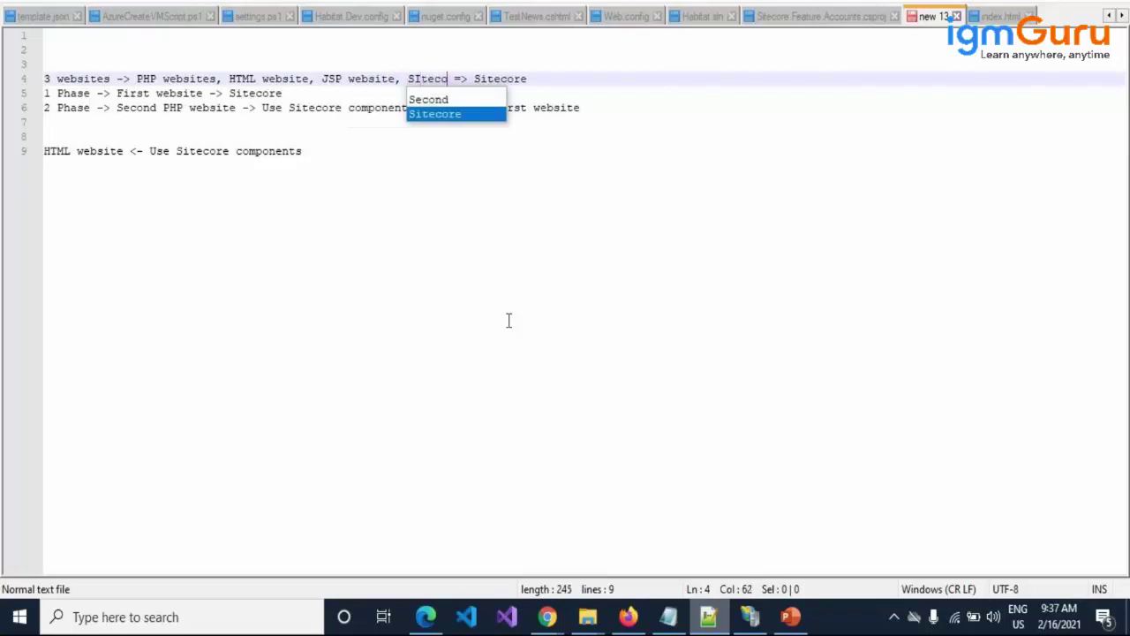
{"action": "type", "text": "ite"}
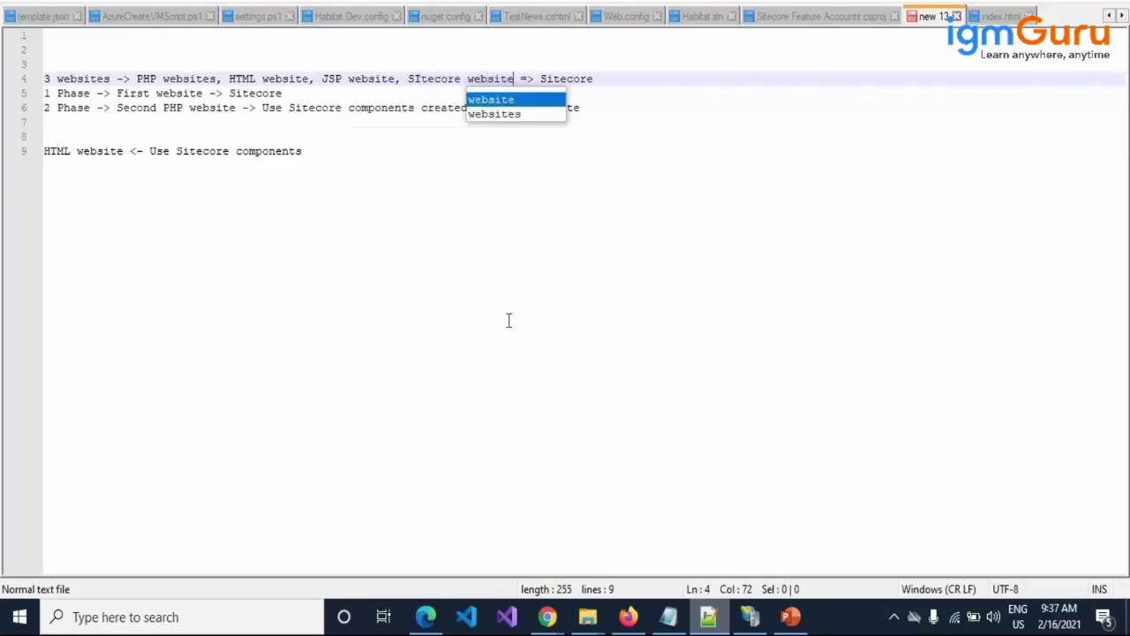
{"action": "left_click", "coordinate": [508, 321]}
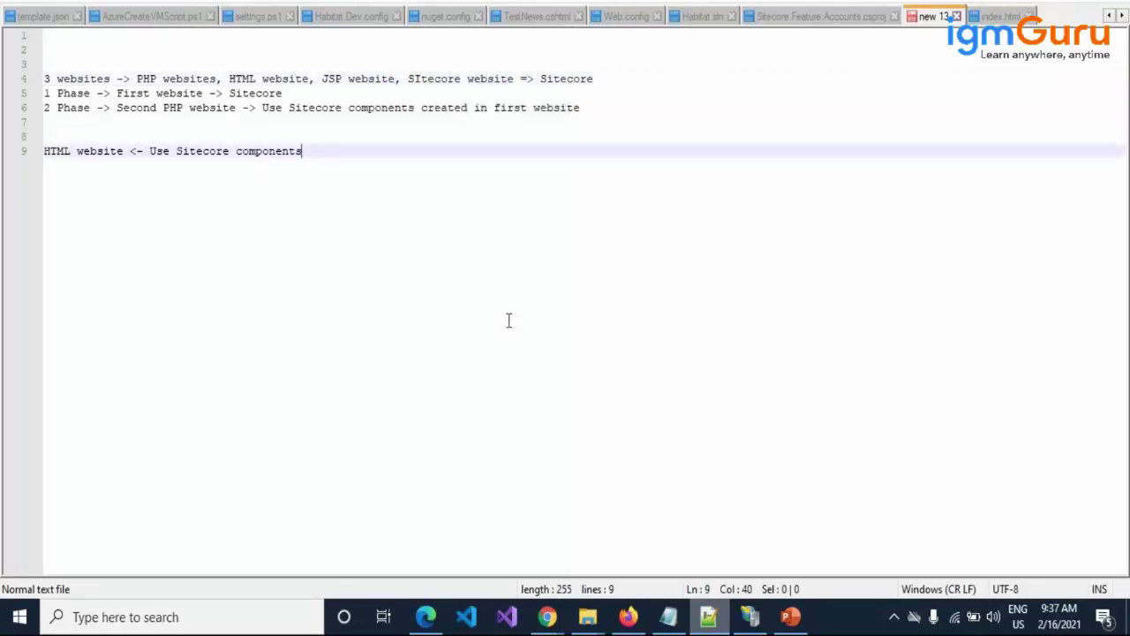
Review the PHP, HTML, JSP and Sitecore website entries in the notes by highlighting them individually, comparing the Sitecore website with the others
{"action": "left_click", "coordinate": [409, 81]}
{"action": "left_click_drag", "start_coordinate": [409, 81], "coordinate": [515, 79]}
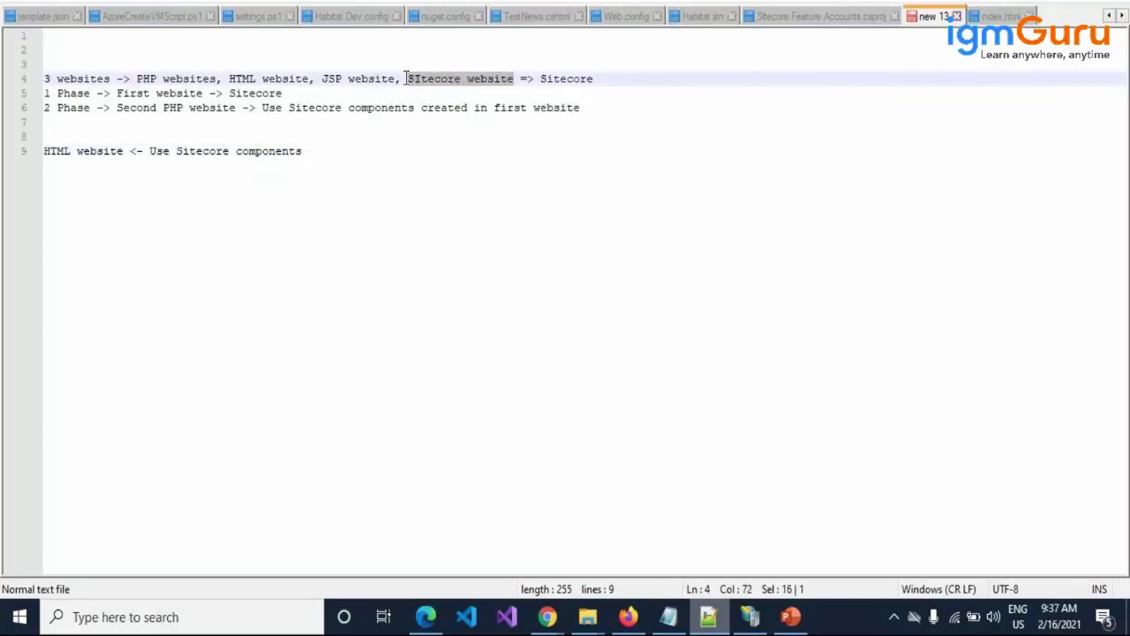
{"action": "left_click_drag", "start_coordinate": [325, 78], "coordinate": [395, 78]}
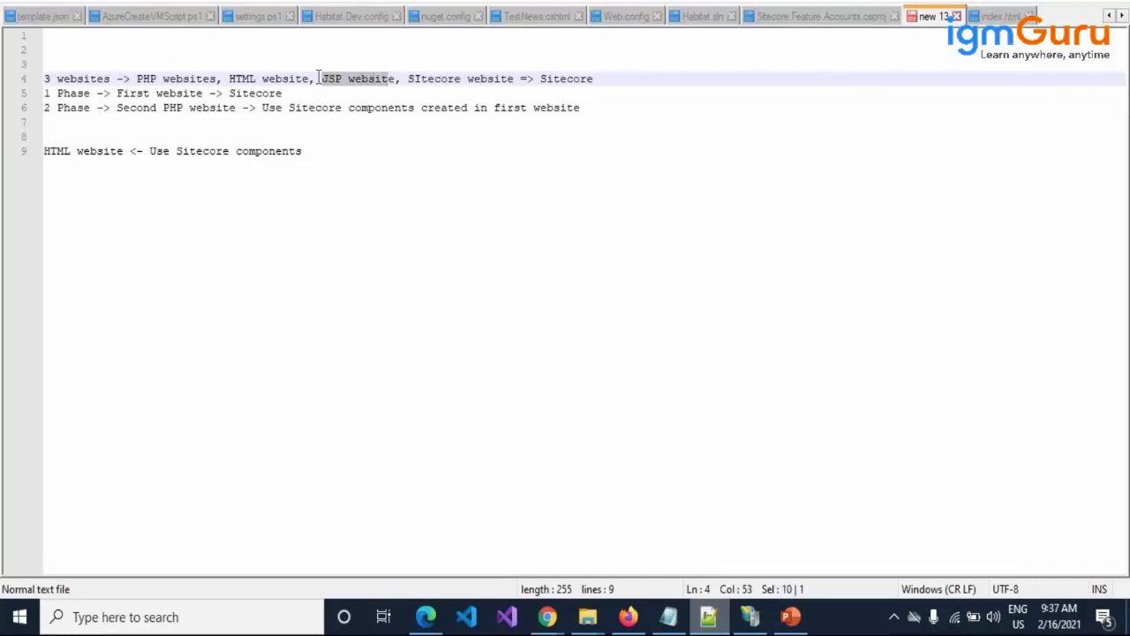
{"action": "left_click_drag", "start_coordinate": [232, 79], "coordinate": [295, 79]}
{"action": "left_click_drag", "start_coordinate": [137, 78], "coordinate": [217, 78]}
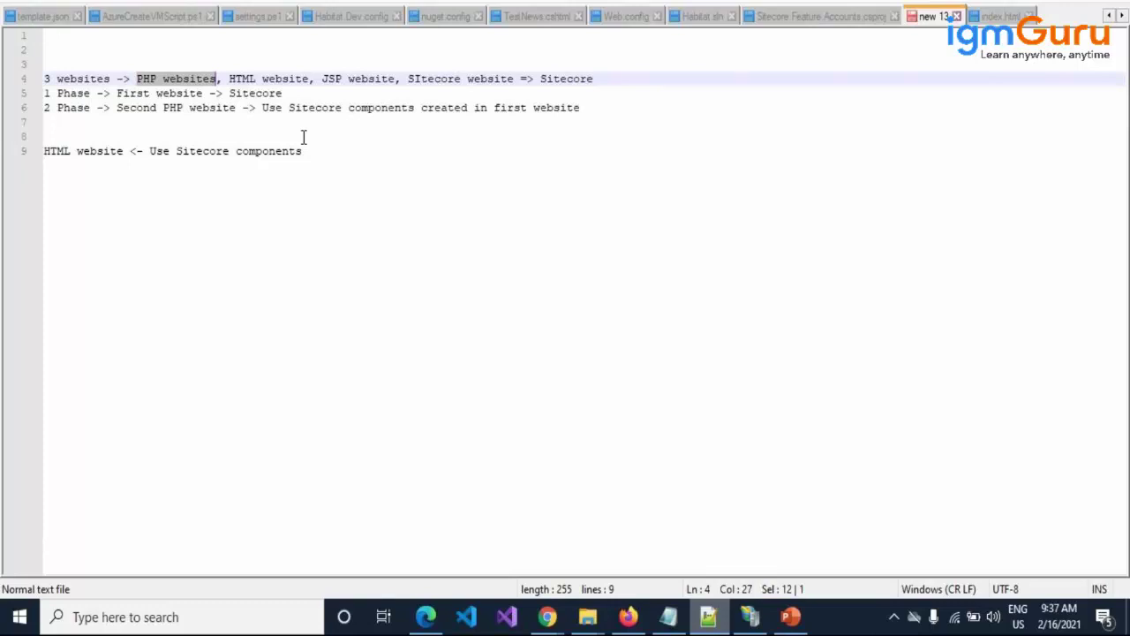
{"action": "left_click", "coordinate": [142, 78]}
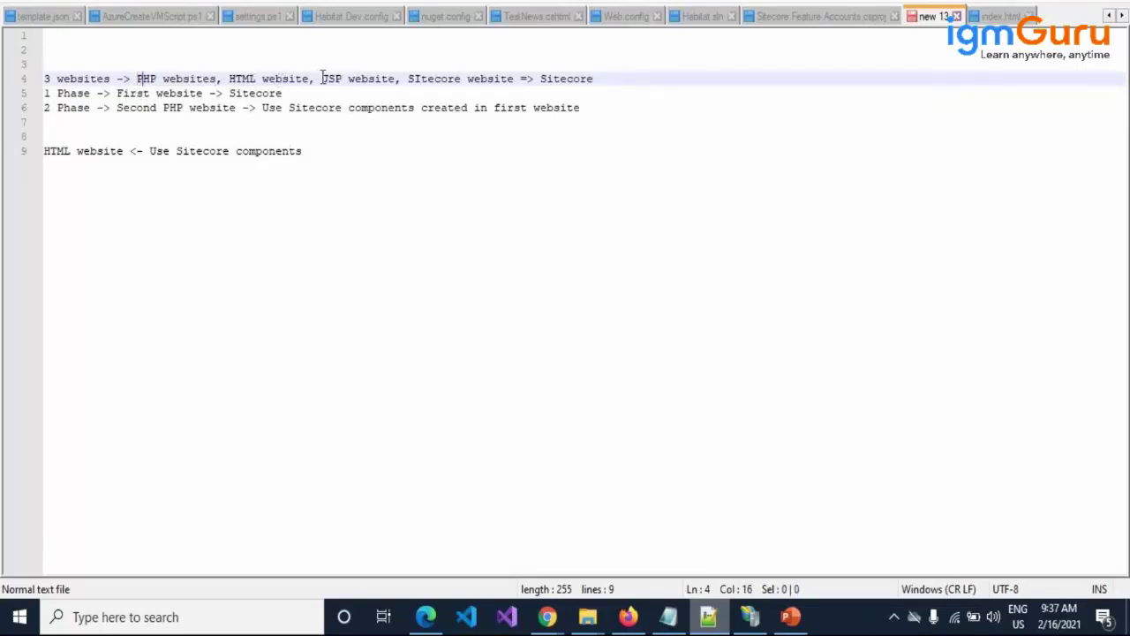
{"action": "left_click_drag", "start_coordinate": [322, 79], "coordinate": [395, 79]}
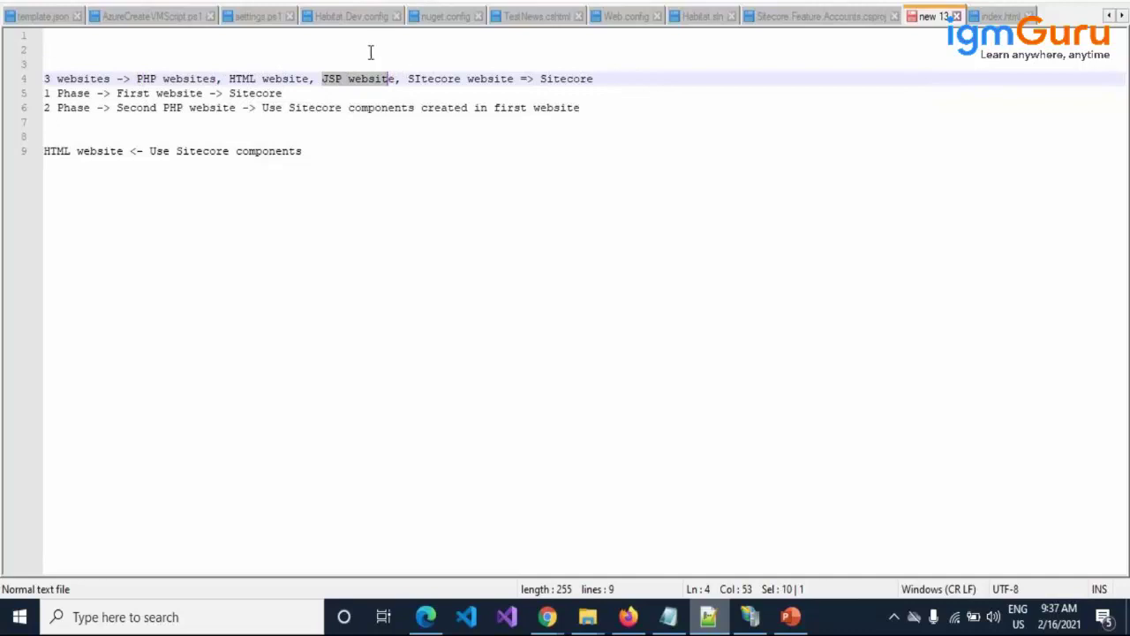
{"action": "left_click_drag", "start_coordinate": [217, 79], "coordinate": [136, 79]}
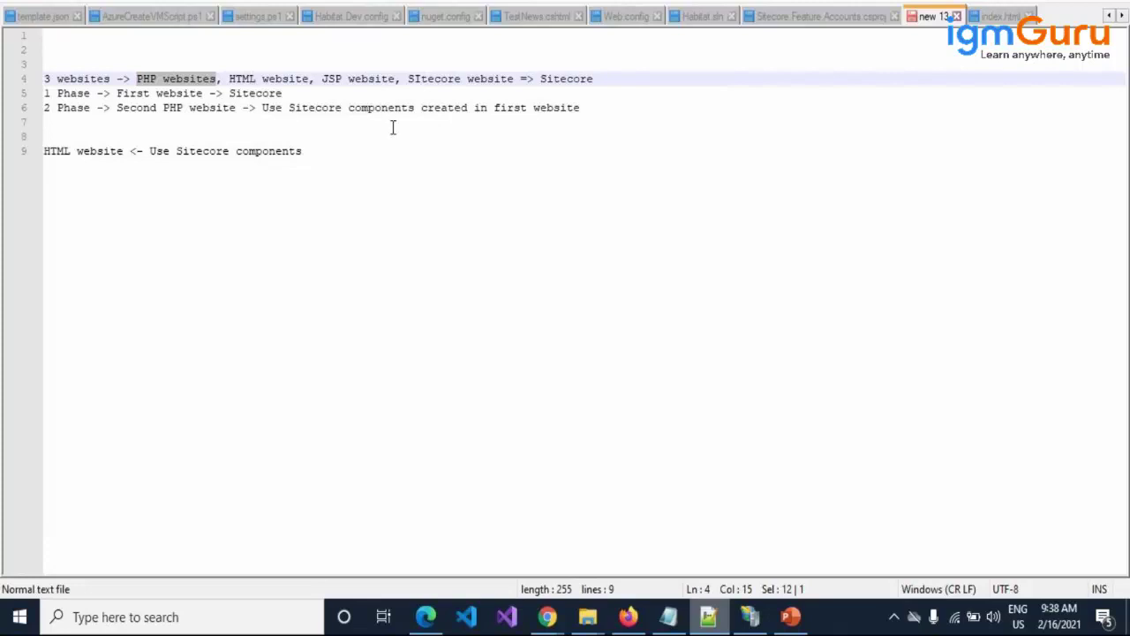
{"action": "left_click_drag", "start_coordinate": [409, 79], "coordinate": [506, 78]}
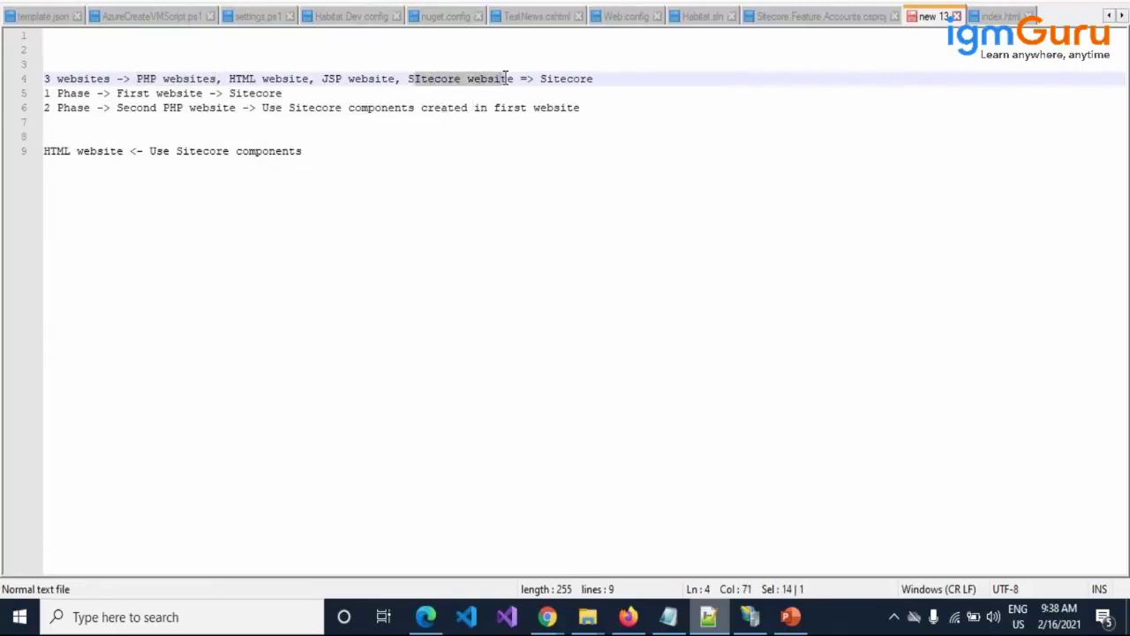
{"action": "left_click", "coordinate": [448, 79]}
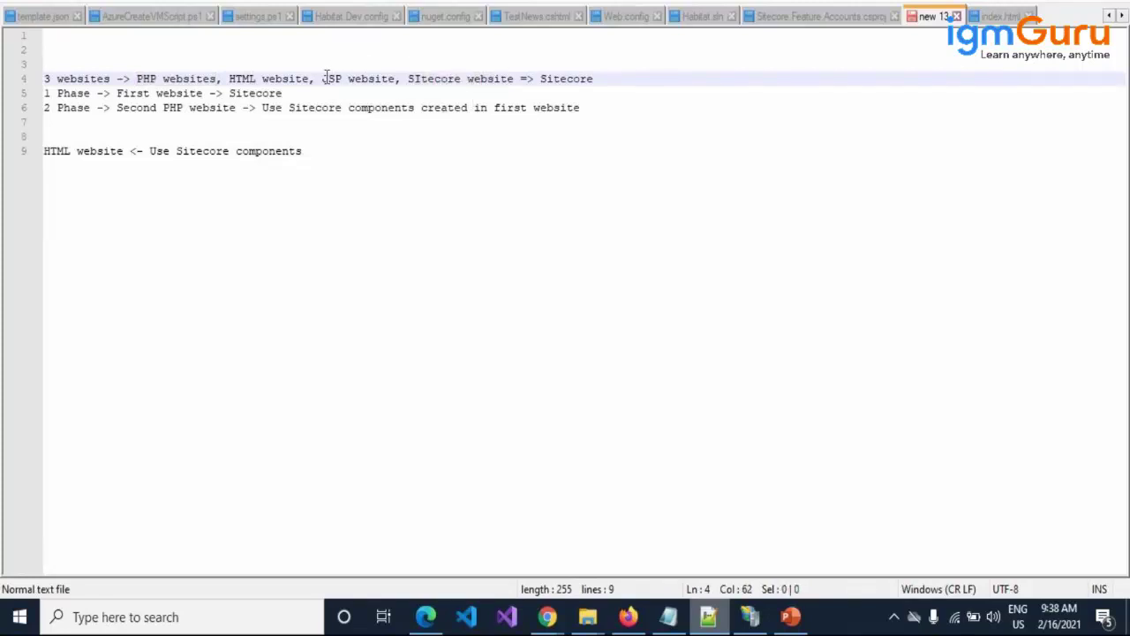
{"action": "left_click_drag", "start_coordinate": [323, 79], "coordinate": [383, 79]}
{"action": "left_click", "coordinate": [232, 79]}
{"action": "left_click_drag", "start_coordinate": [232, 79], "coordinate": [309, 78]}
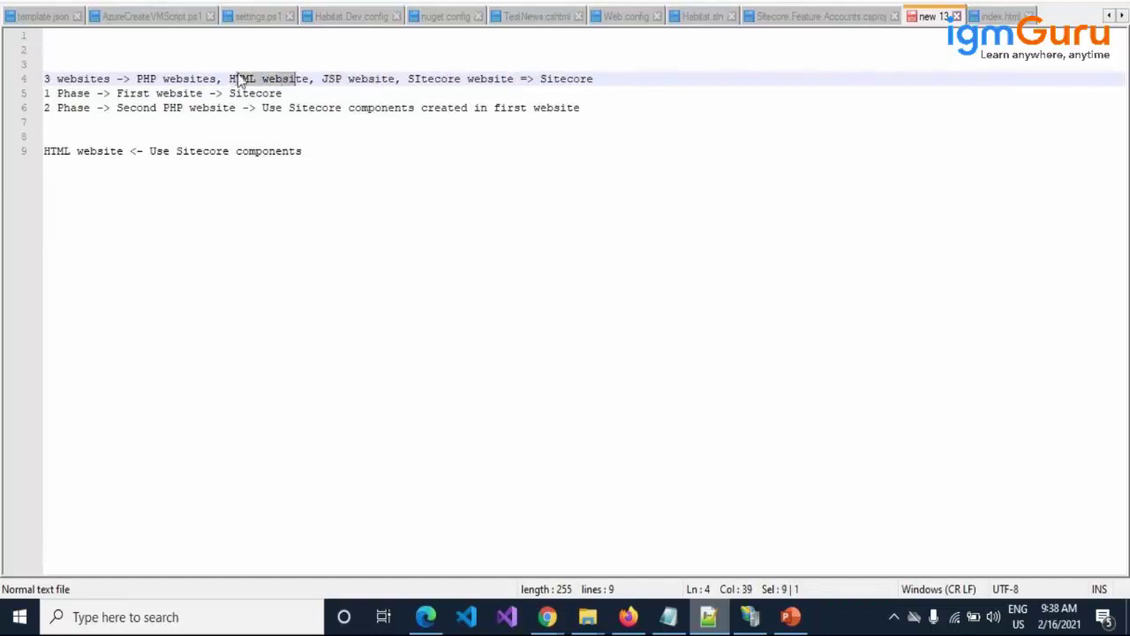
{"action": "left_click_drag", "start_coordinate": [144, 78], "coordinate": [222, 78]}
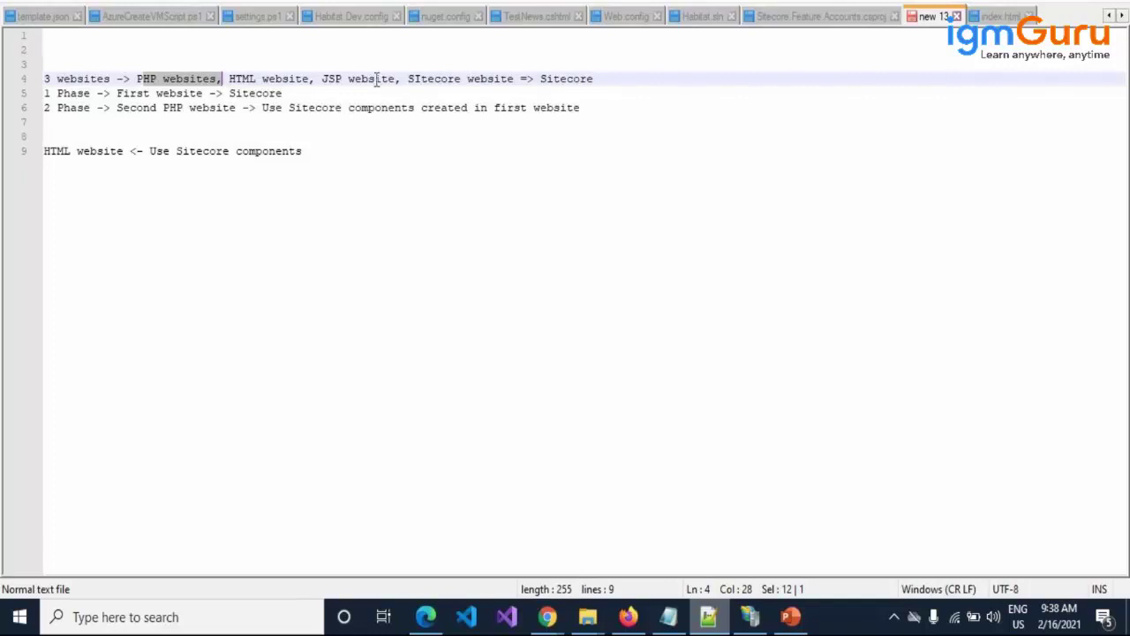
{"action": "left_click_drag", "start_coordinate": [420, 78], "coordinate": [517, 78]}
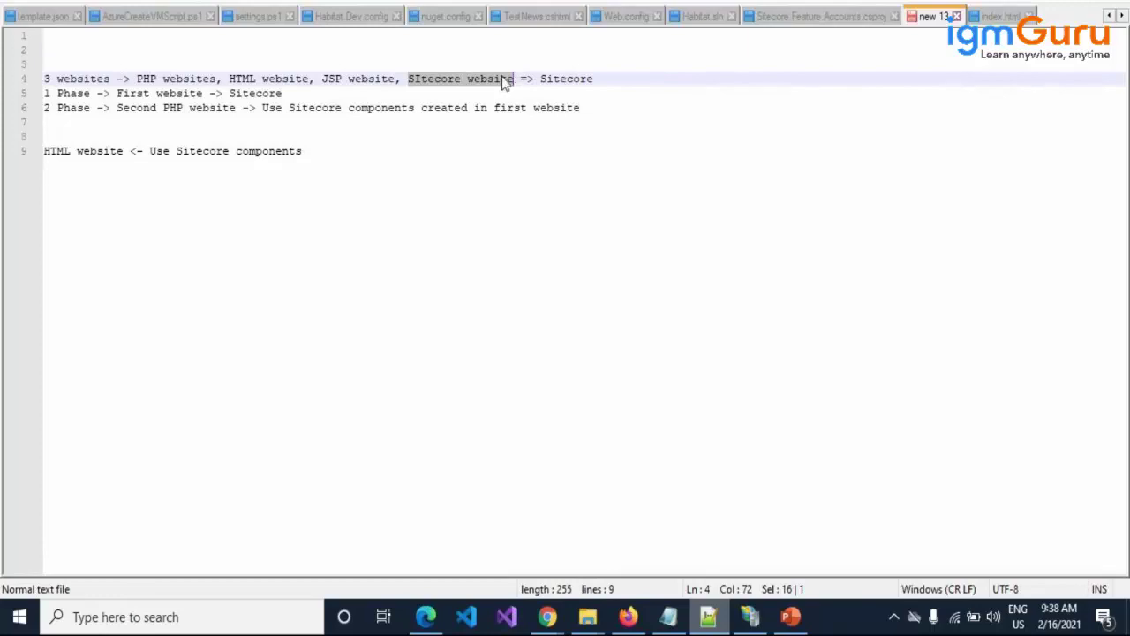
{"action": "left_click", "coordinate": [428, 78]}
{"action": "left_click", "coordinate": [328, 79]}
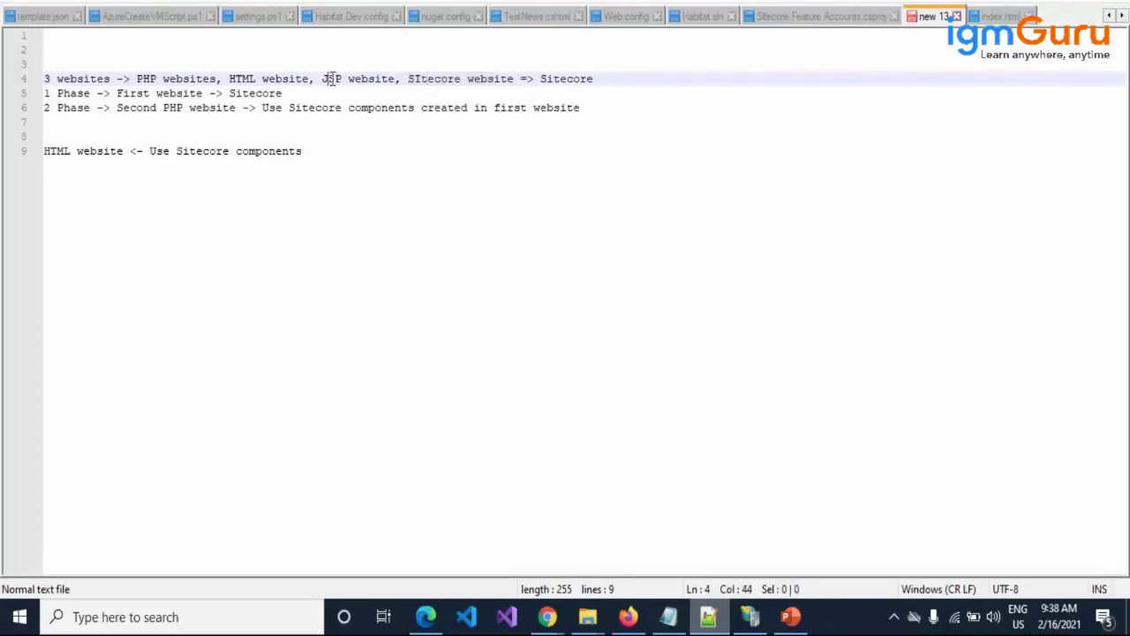
{"action": "left_click", "coordinate": [183, 78]}
{"action": "left_click", "coordinate": [156, 79]}
{"action": "left_click_drag", "start_coordinate": [408, 79], "coordinate": [517, 78]}
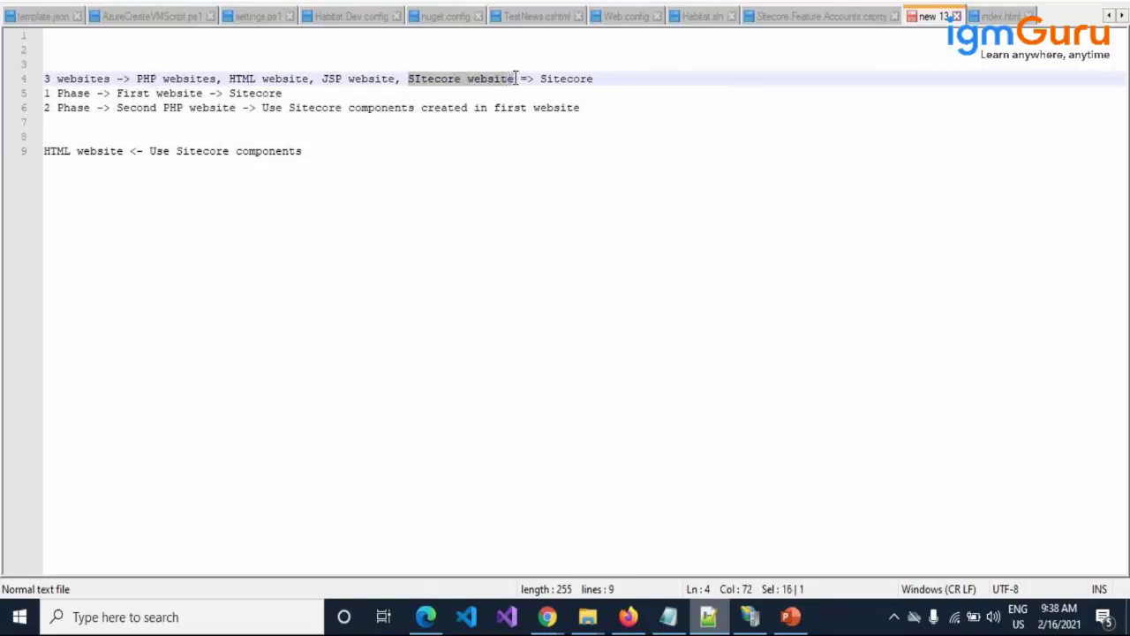
{"action": "left_click", "coordinate": [434, 81]}
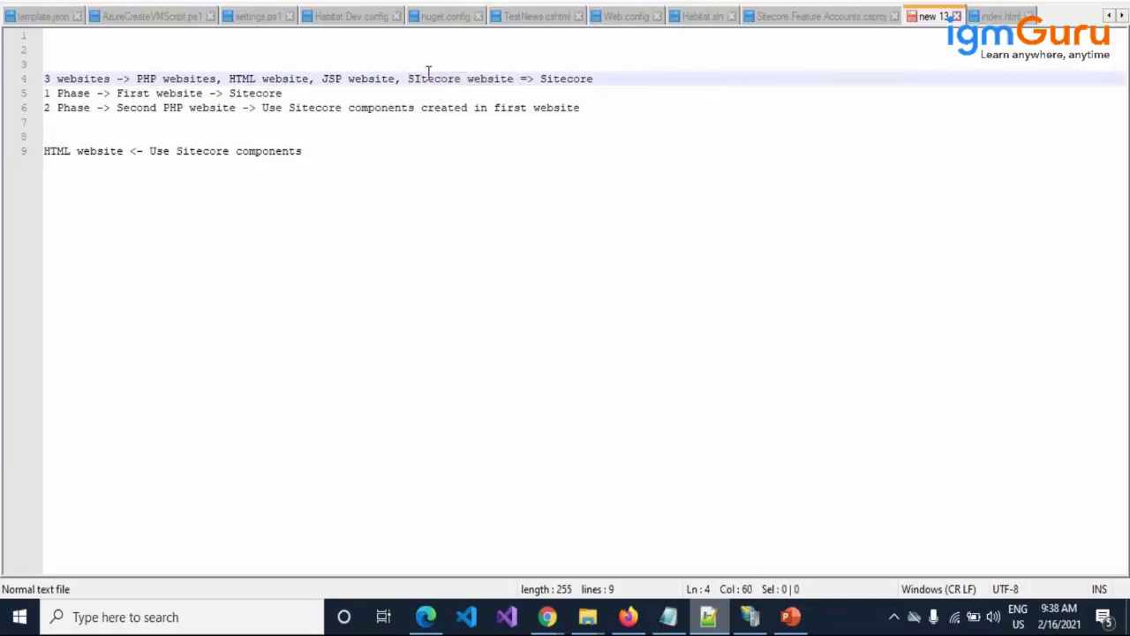
{"action": "left_click_drag", "start_coordinate": [381, 78], "coordinate": [143, 79]}
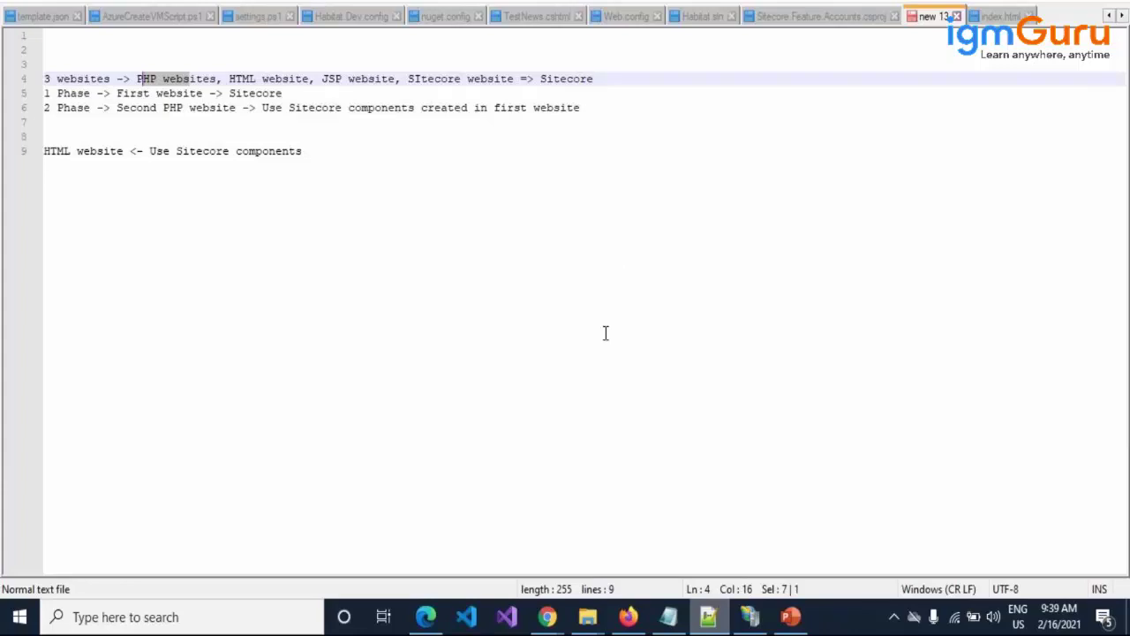
Switch to the Sitecore Launchpad in Chrome and start a new campaign activity in Campaign Creator
{"action": "mouse_move", "coordinate": [548, 617]}
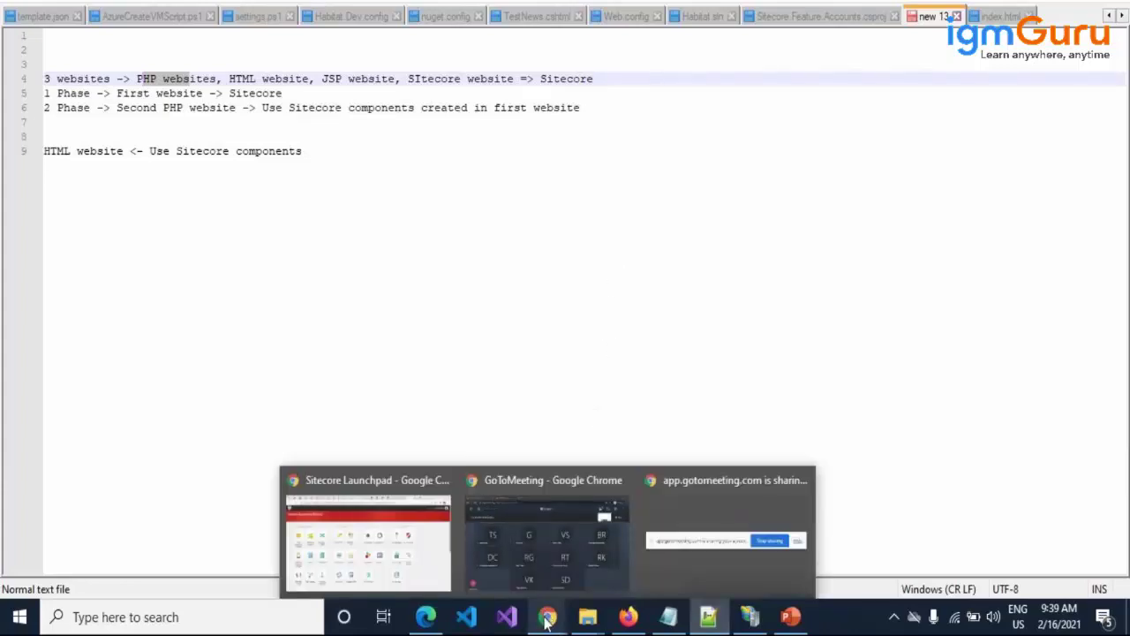
{"action": "left_click", "coordinate": [370, 561]}
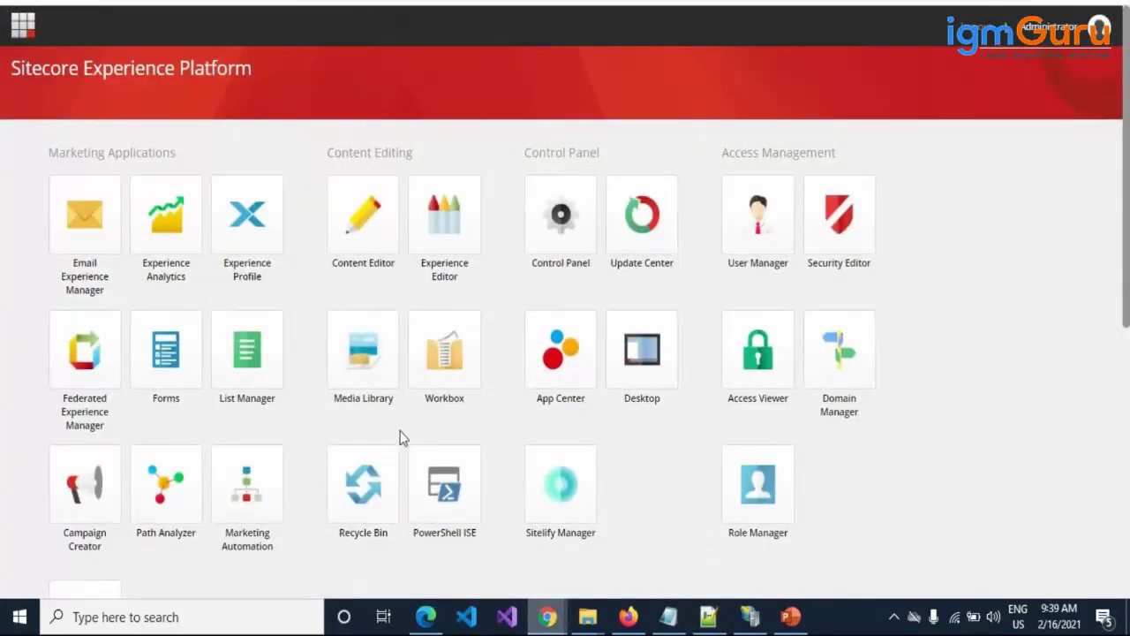
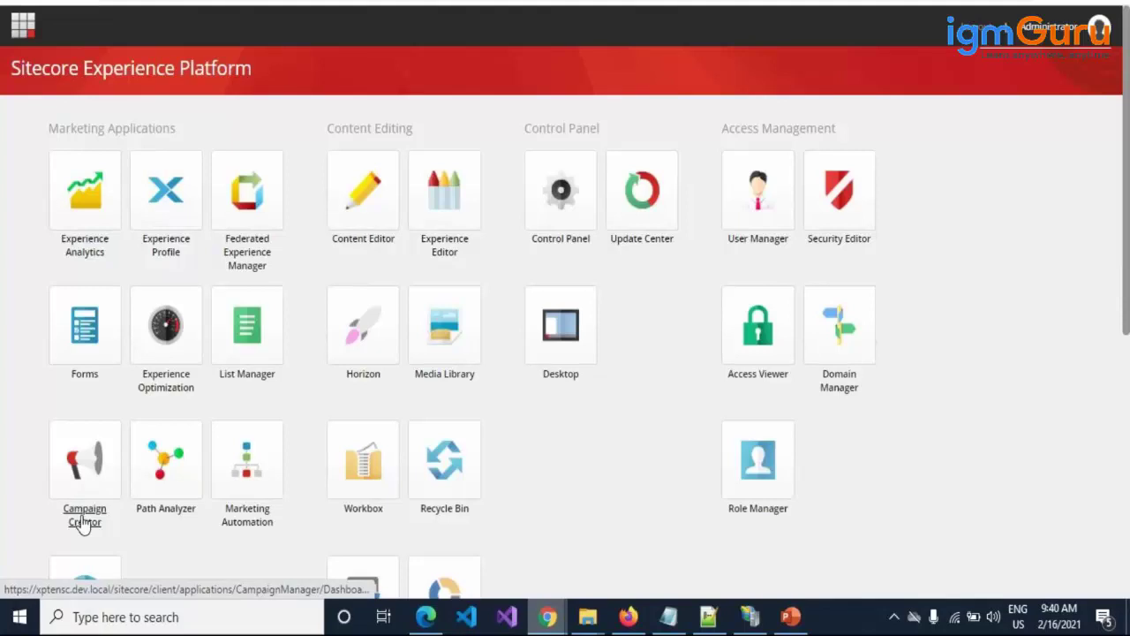
{"action": "left_click", "coordinate": [84, 518]}
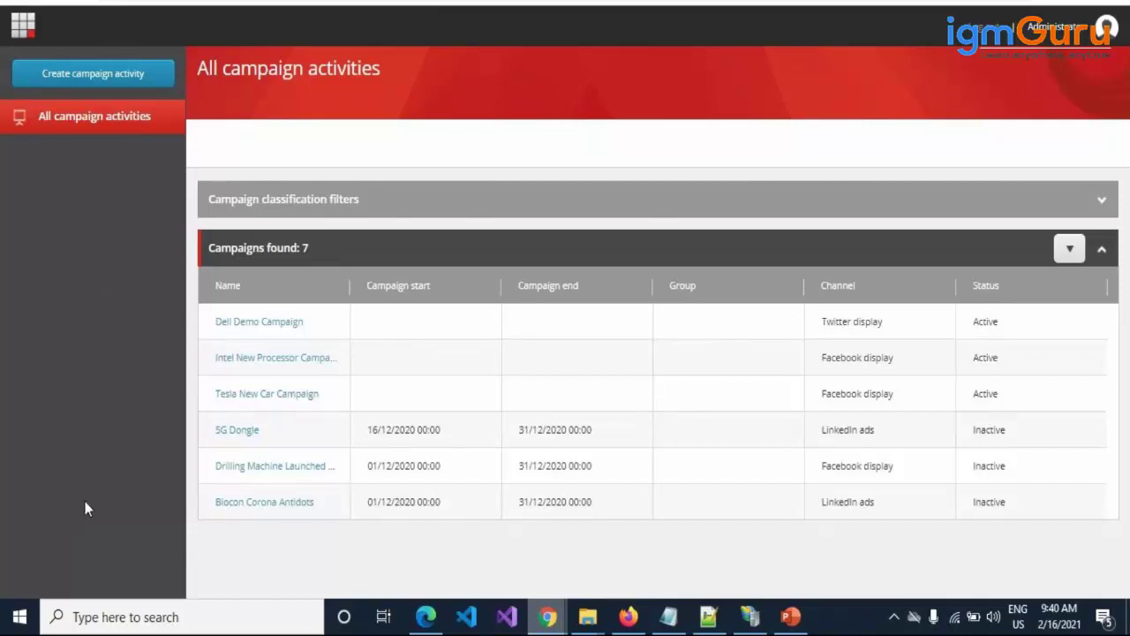
{"action": "left_click", "coordinate": [100, 76]}
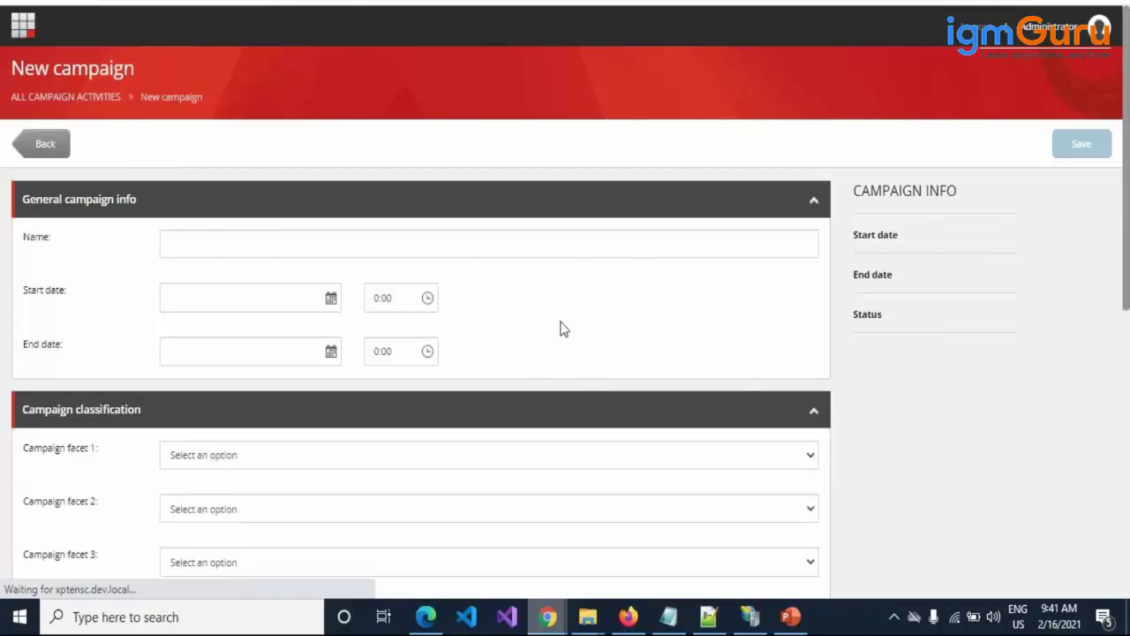
Name the new campaign "Airtel New Postpaid Plan"
{"action": "left_click", "coordinate": [231, 246]}
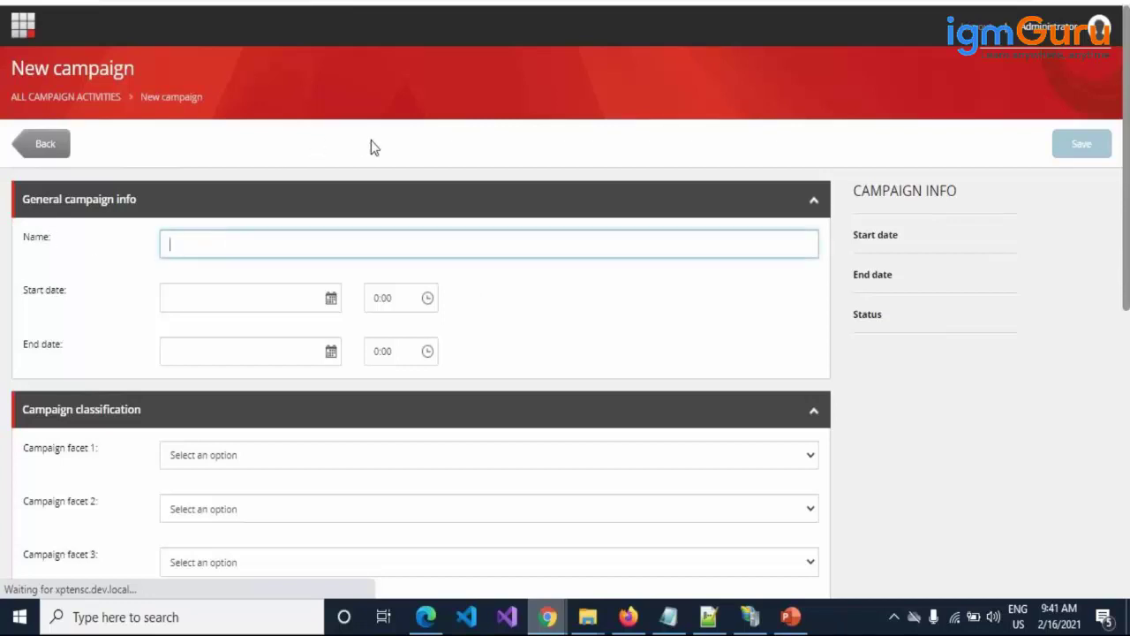
{"action": "type", "text": "Ai"}
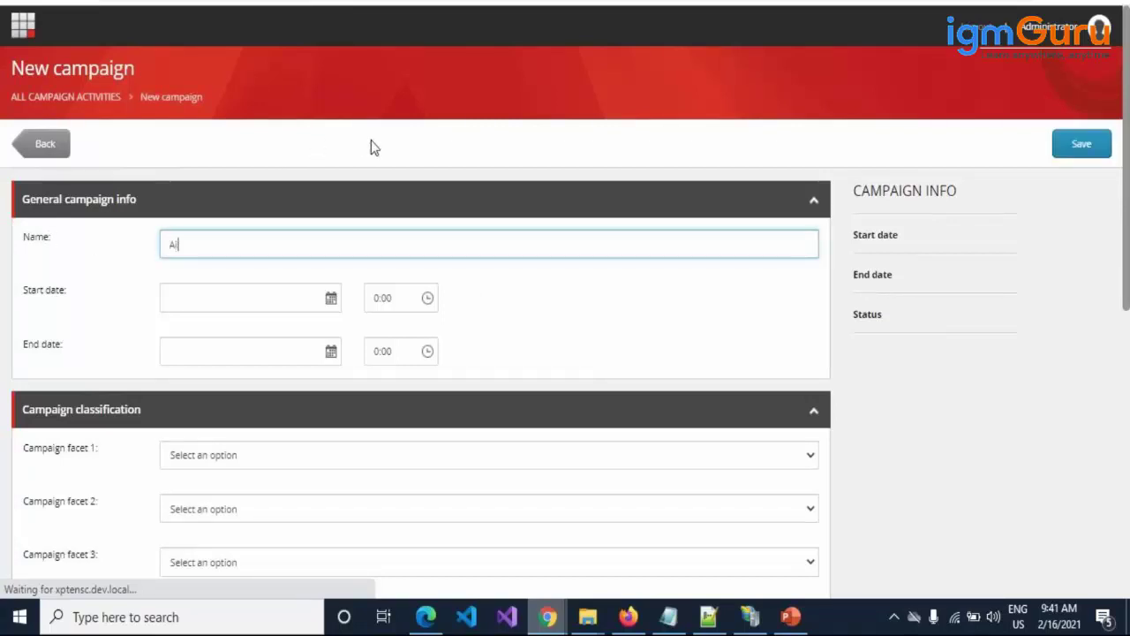
{"action": "type", "text": "rtel New "}
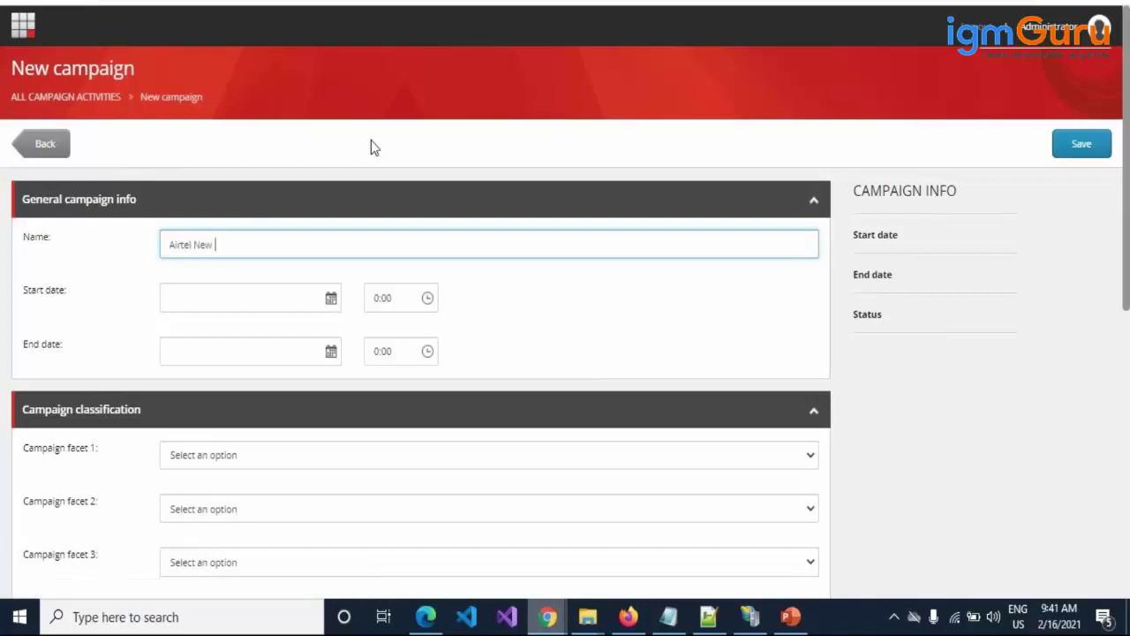
{"action": "type", "text": "Postpaid (Jan"}
{"action": "double_click", "coordinate": [230, 244]}
{"action": "type", "text": "Postpaid"}
{"action": "left_click", "coordinate": [253, 245]}
{"action": "key", "text": "BackSpace"}
{"action": "type", "text": "Plan"}
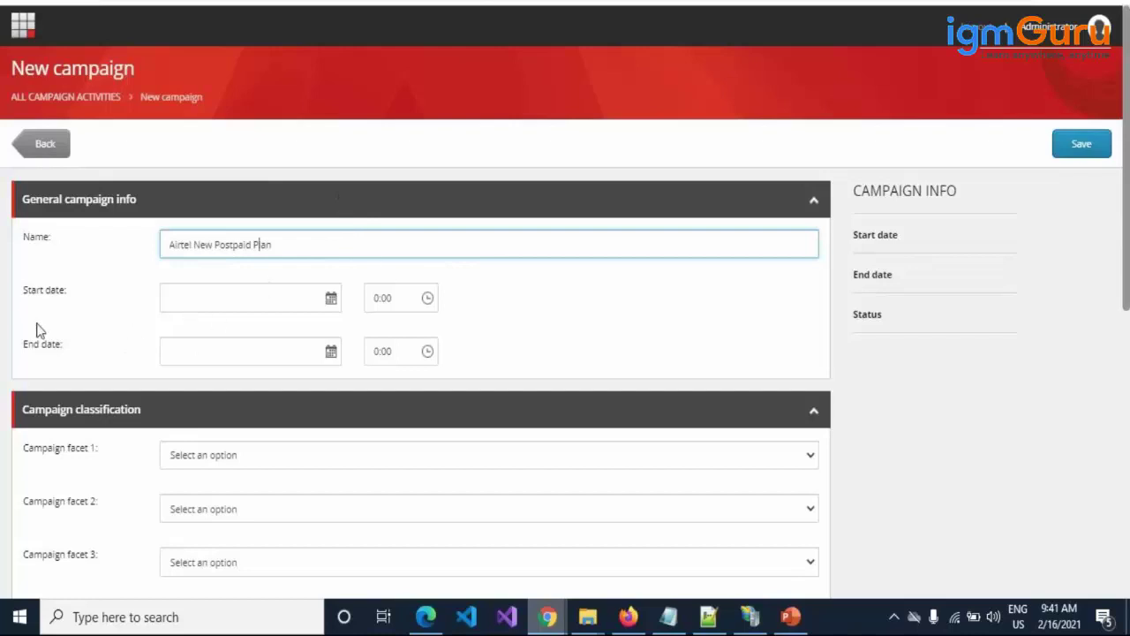
Set the campaign's start date to 16/02/2021 and its end date to 28/02/2021
{"action": "left_click", "coordinate": [330, 298]}
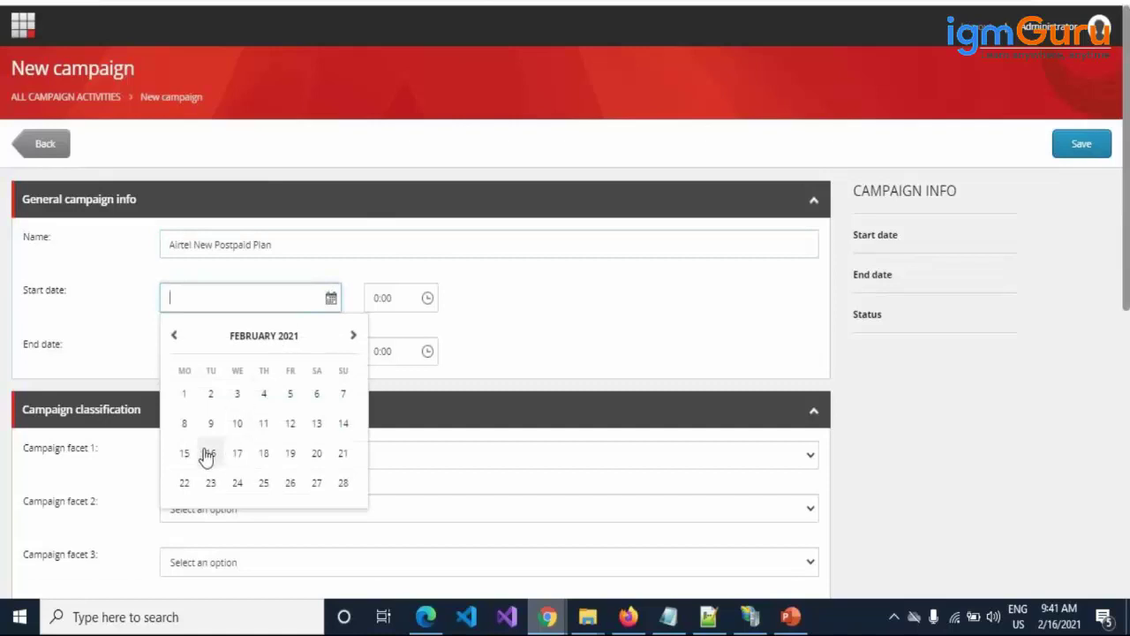
{"action": "left_click", "coordinate": [209, 453]}
{"action": "left_click", "coordinate": [331, 350]}
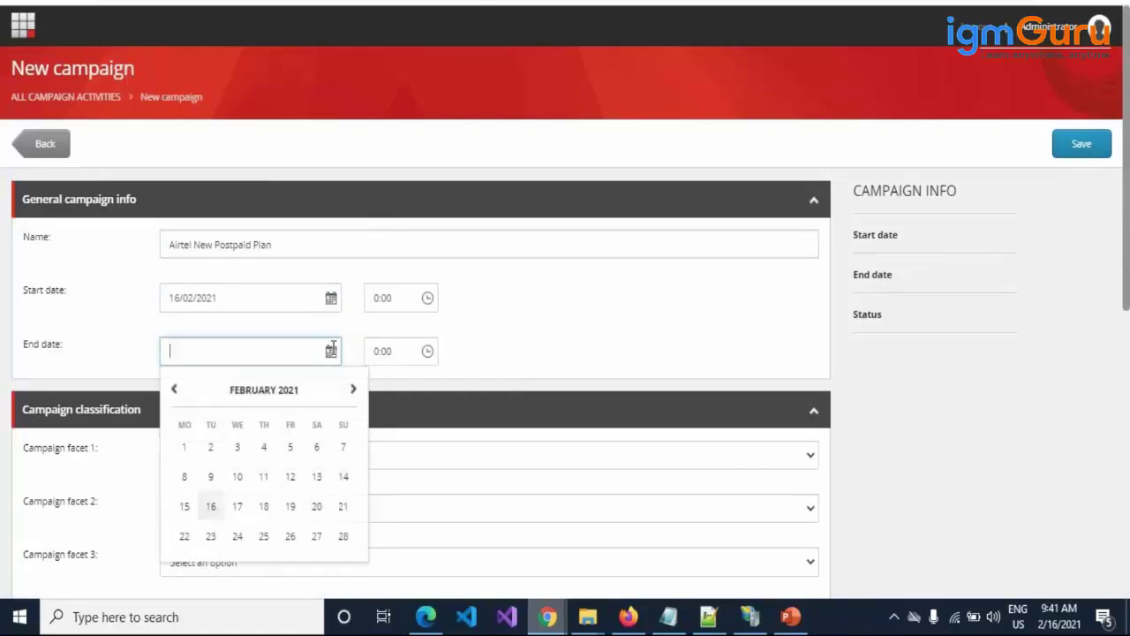
{"action": "left_click", "coordinate": [344, 539]}
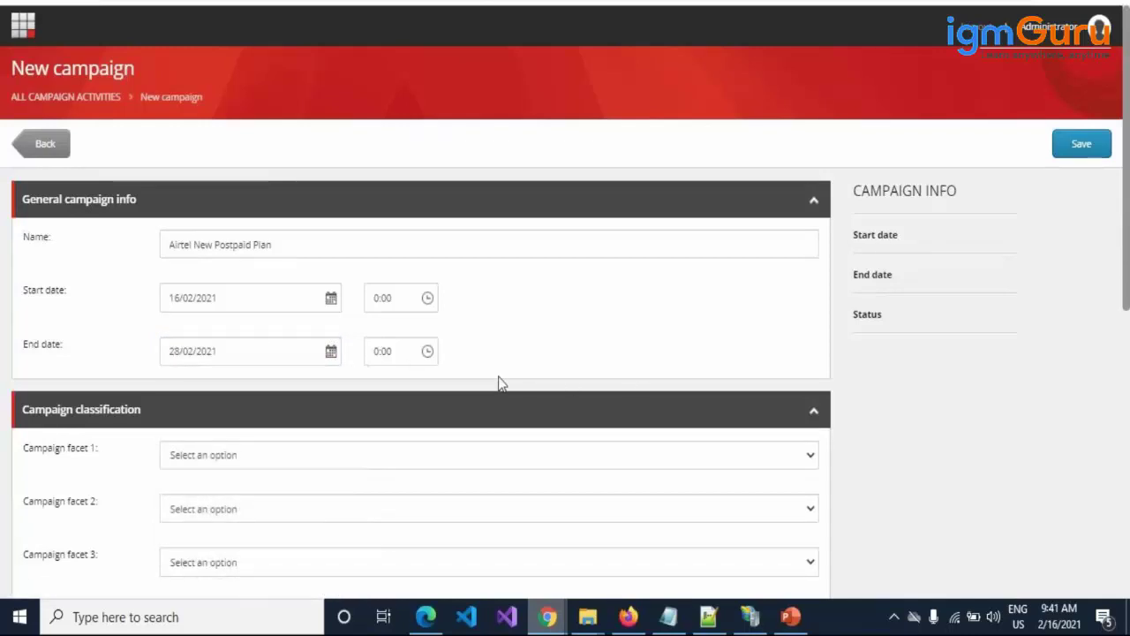
Set the Channel in the campaign classification to Online/Display/Facebook display
{"action": "scroll", "coordinate": [477, 378], "scroll_direction": "down", "scroll_amount": 1}
{"action": "scroll", "coordinate": [247, 492], "scroll_direction": "down", "scroll_amount": 1}
{"action": "left_click", "coordinate": [202, 330]}
{"action": "left_click", "coordinate": [111, 366]}
{"action": "scroll", "coordinate": [115, 367], "scroll_direction": "down", "scroll_amount": 1}
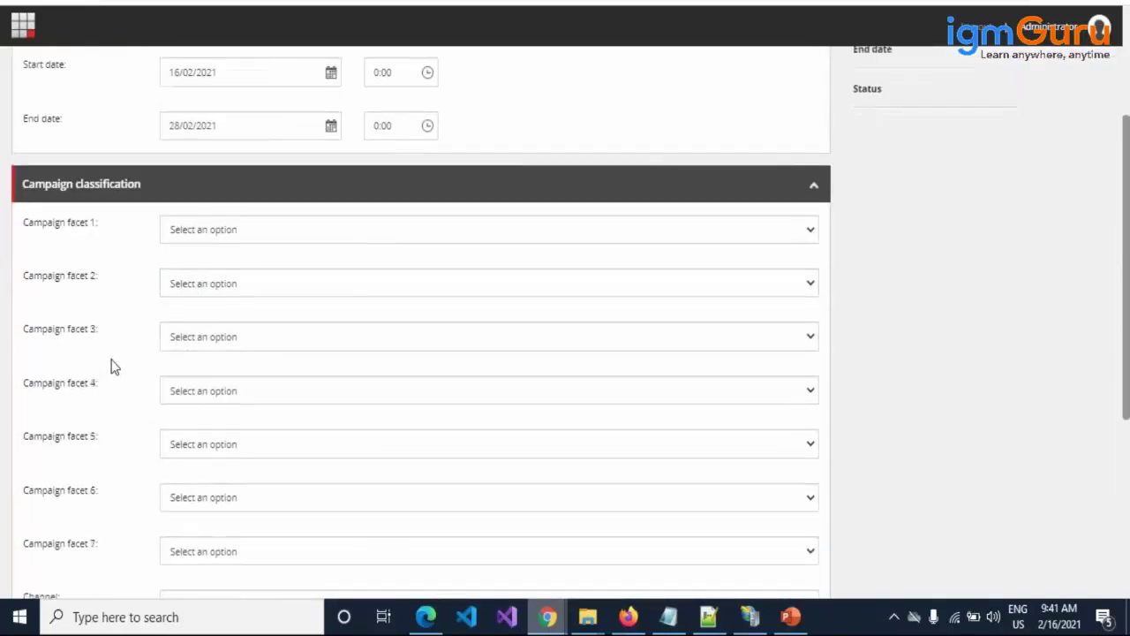
{"action": "scroll", "coordinate": [113, 366], "scroll_direction": "down", "scroll_amount": 3}
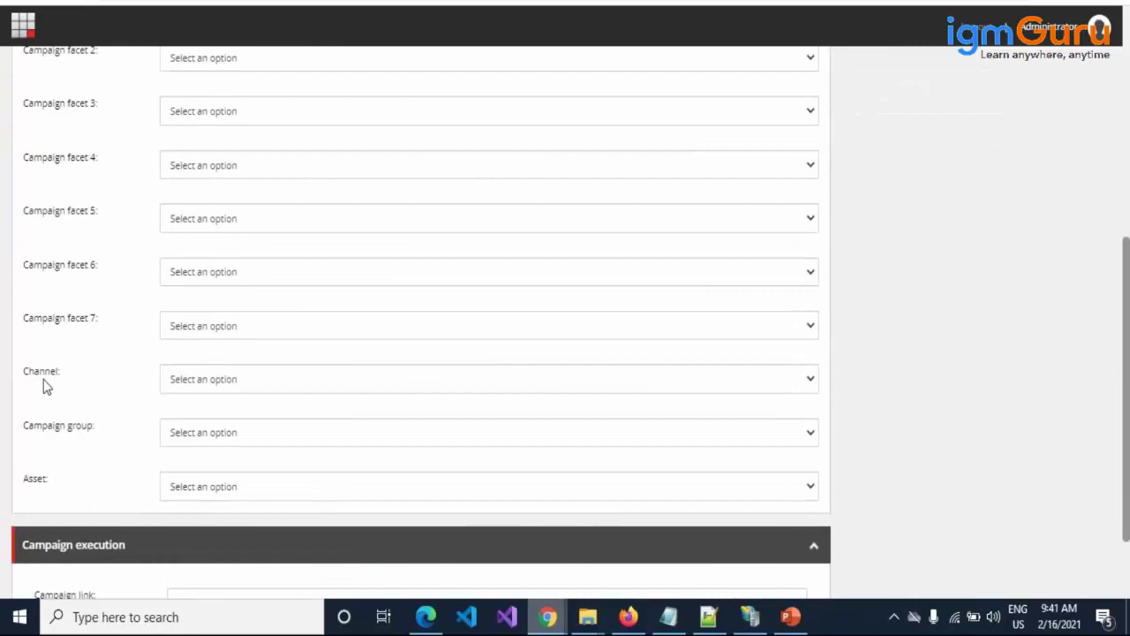
{"action": "left_click_drag", "start_coordinate": [27, 371], "coordinate": [53, 371]}
{"action": "scroll", "coordinate": [127, 389], "scroll_direction": "up", "scroll_amount": 1}
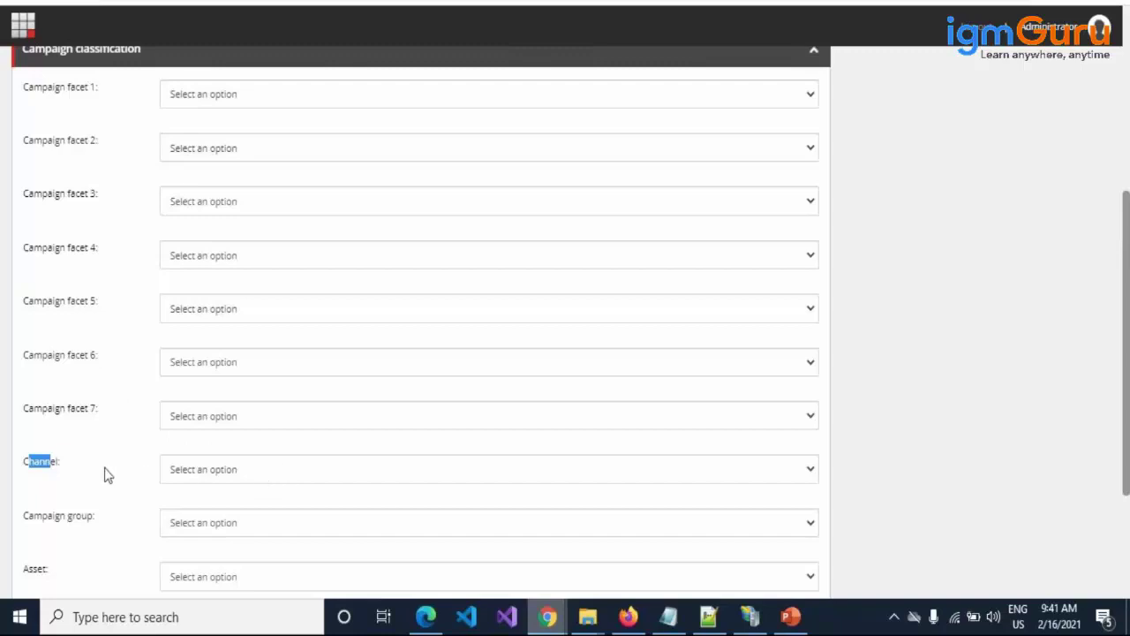
{"action": "left_click", "coordinate": [287, 474]}
{"action": "scroll", "coordinate": [315, 327], "scroll_direction": "down", "scroll_amount": 1}
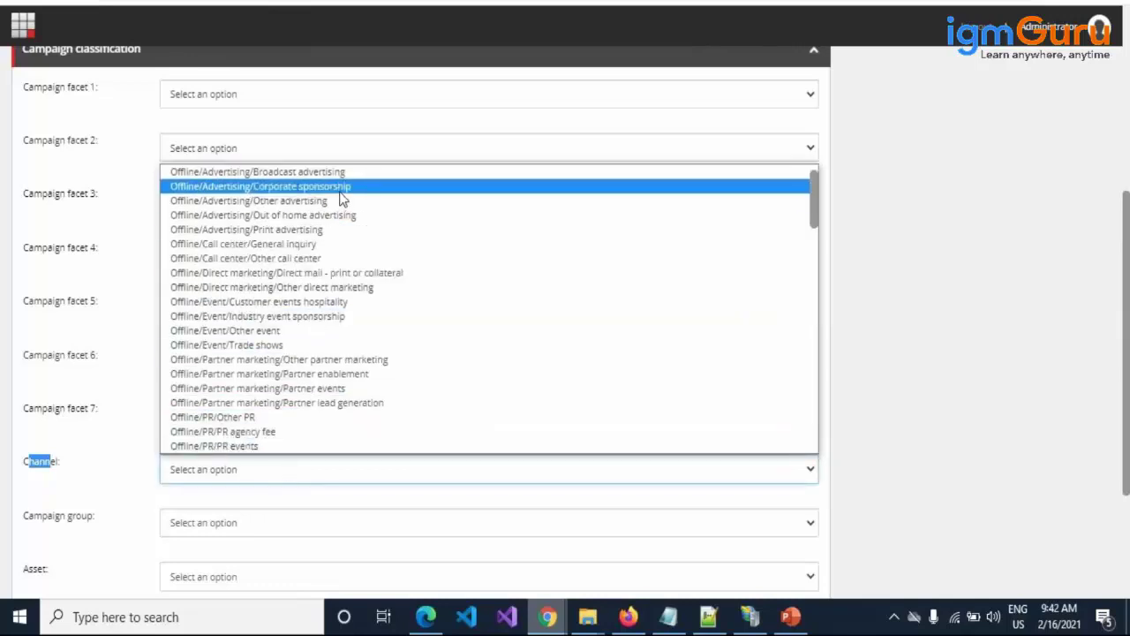
{"action": "scroll", "coordinate": [341, 415], "scroll_direction": "down", "scroll_amount": 6}
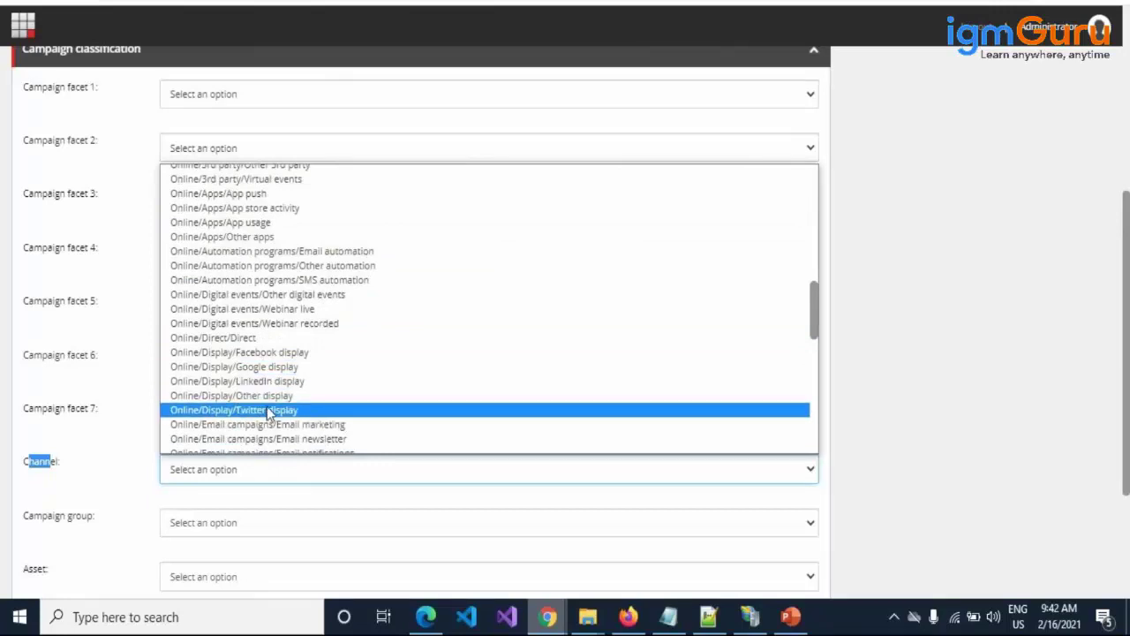
{"action": "left_click", "coordinate": [292, 353]}
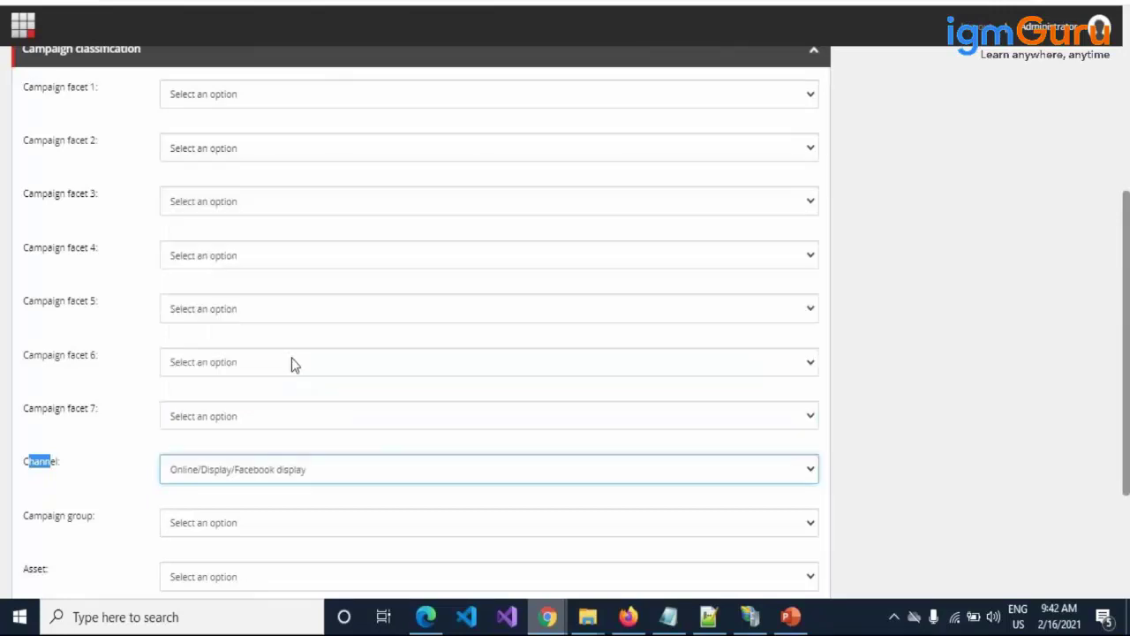
{"action": "left_click", "coordinate": [286, 507]}
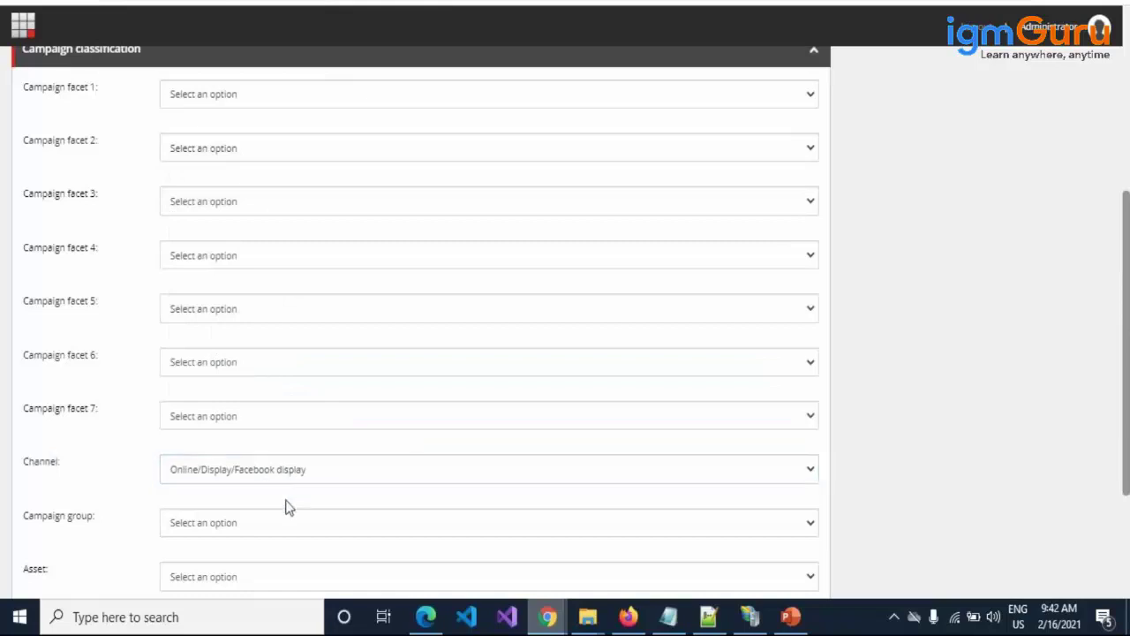
Save the campaign and copy the generated campaign link from the Campaign execution section
{"action": "scroll", "coordinate": [286, 507], "scroll_direction": "down", "scroll_amount": 2}
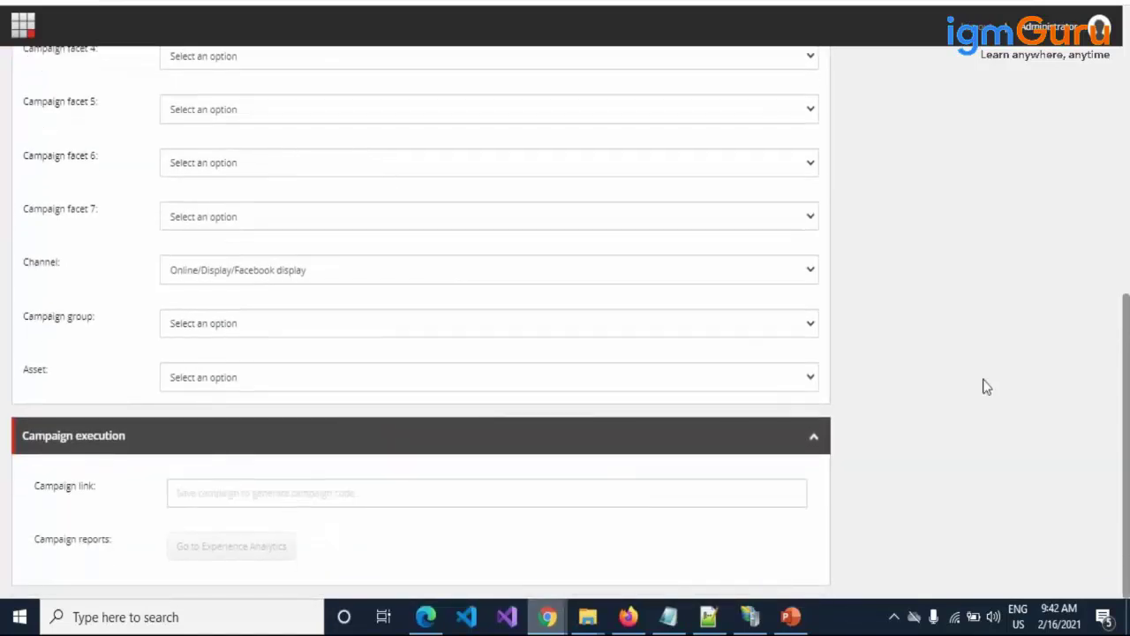
{"action": "scroll", "coordinate": [1008, 380], "scroll_direction": "up", "scroll_amount": 6}
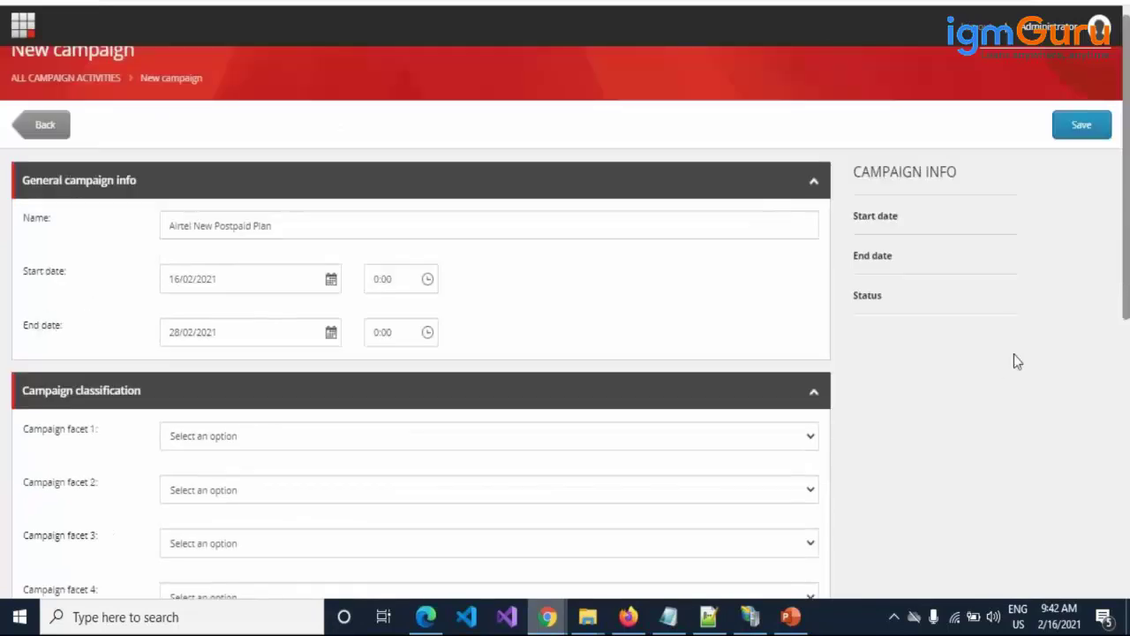
{"action": "scroll", "coordinate": [844, 540], "scroll_direction": "down", "scroll_amount": 5}
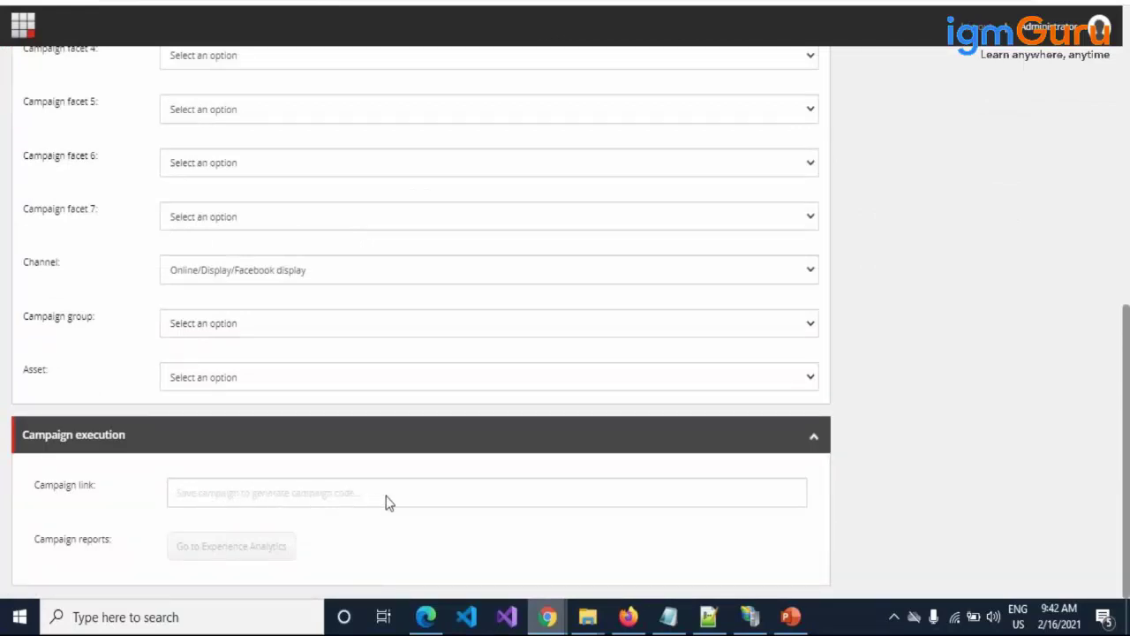
{"action": "left_click_drag", "start_coordinate": [416, 500], "coordinate": [131, 499]}
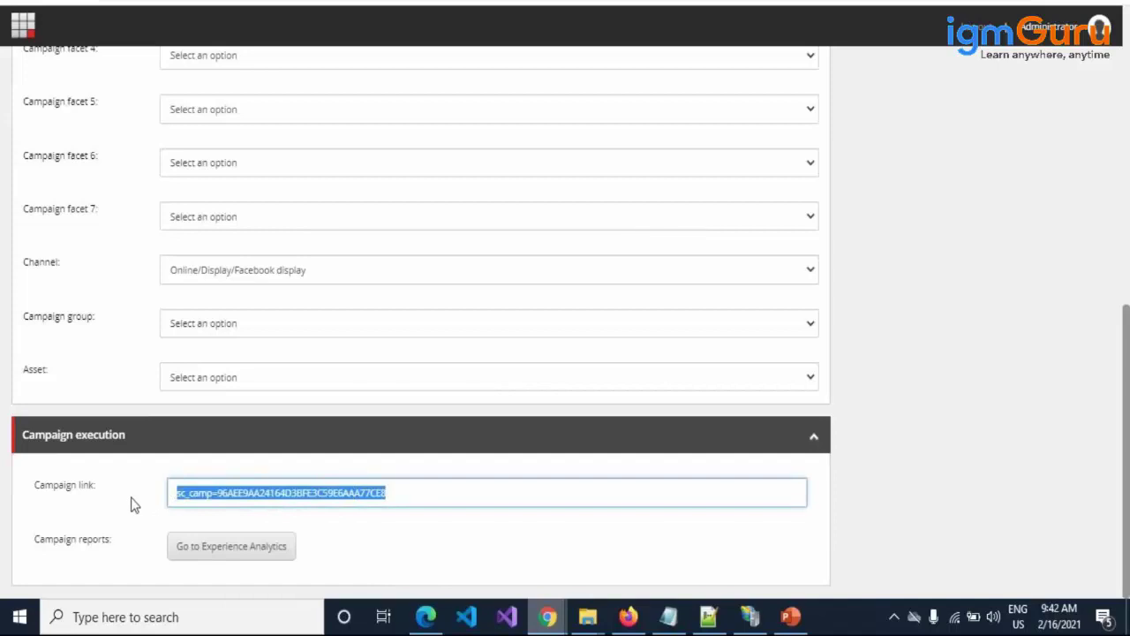
{"action": "right_click", "coordinate": [244, 500]}
{"action": "left_click", "coordinate": [273, 509]}
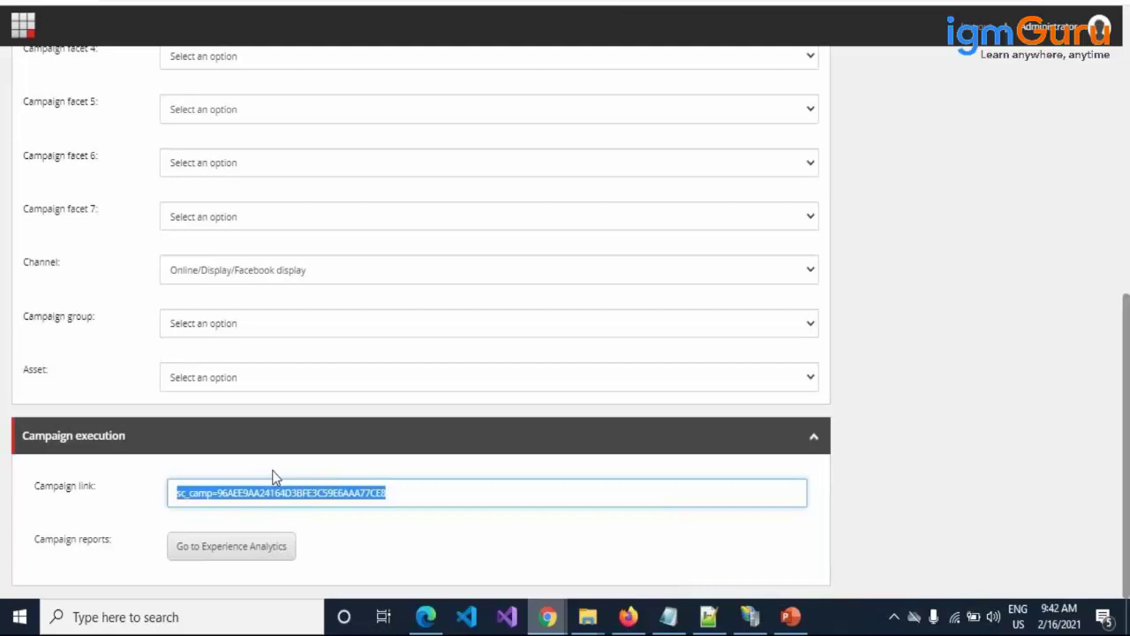
Switch to the new 13 notes in Notepad++ and add the greeting "Hello XYZ," on line 12 below the existing text
{"action": "mouse_move", "coordinate": [709, 617]}
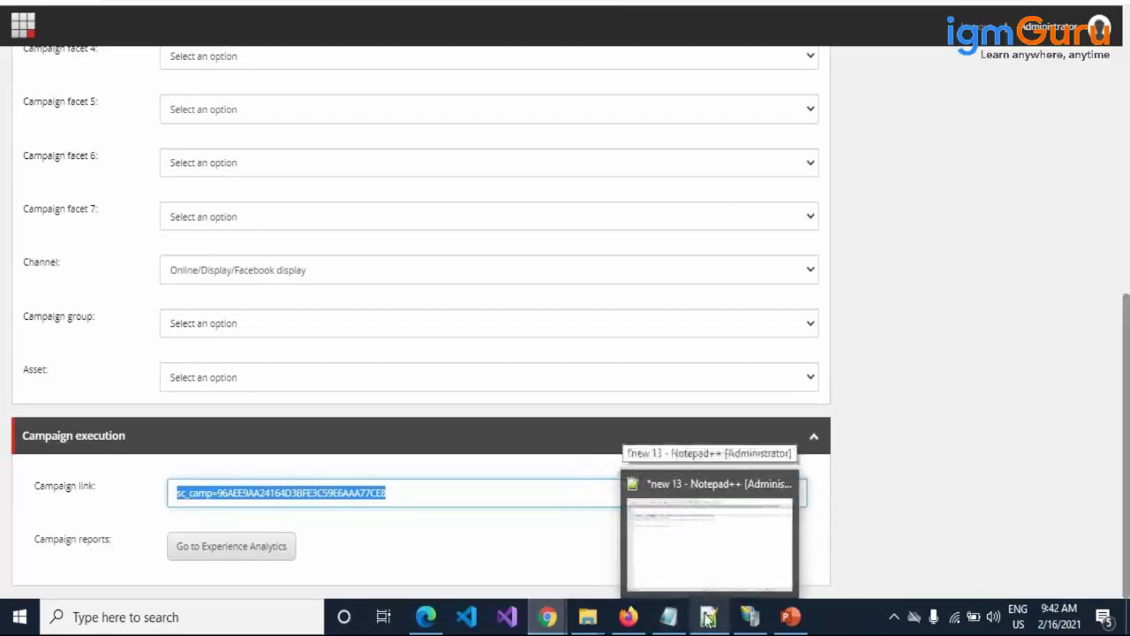
{"action": "left_click", "coordinate": [709, 616]}
{"action": "left_click", "coordinate": [413, 247]}
{"action": "key", "text": "Return"}
{"action": "key", "text": "Return"}
{"action": "key", "text": "Return"}
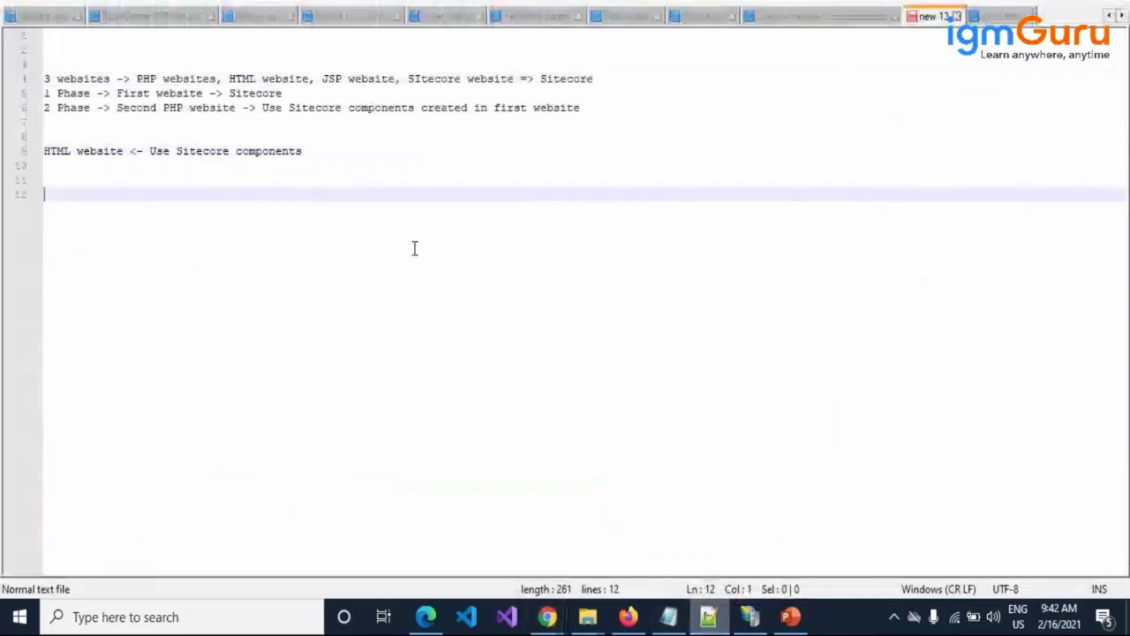
{"action": "type", "text": "Hello "}
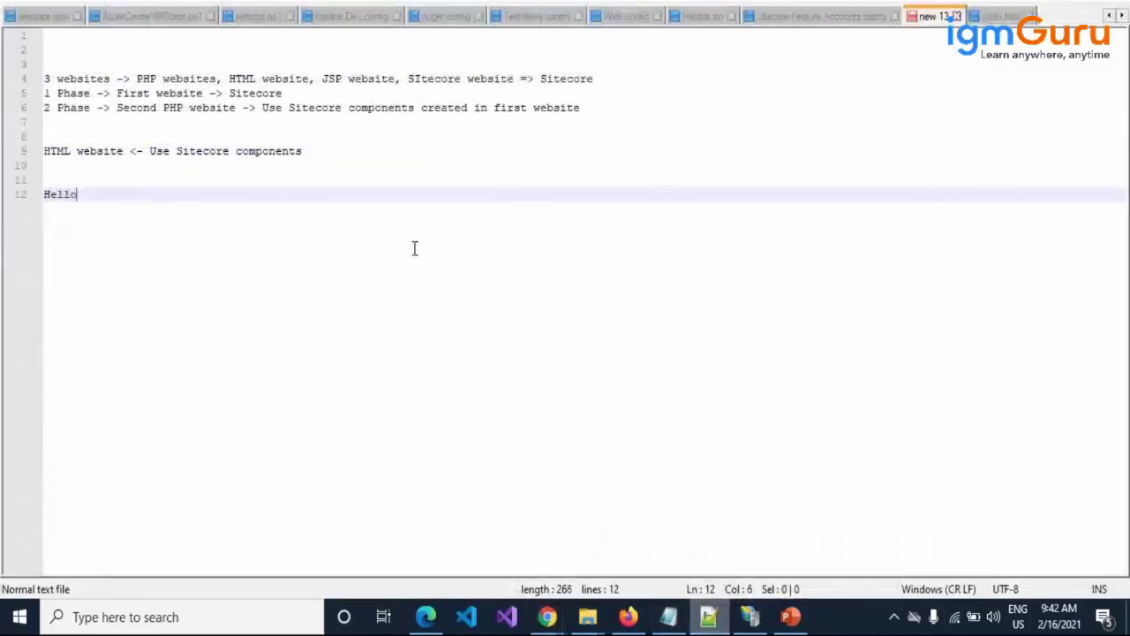
{"action": "type", "text": "XYZ,"}
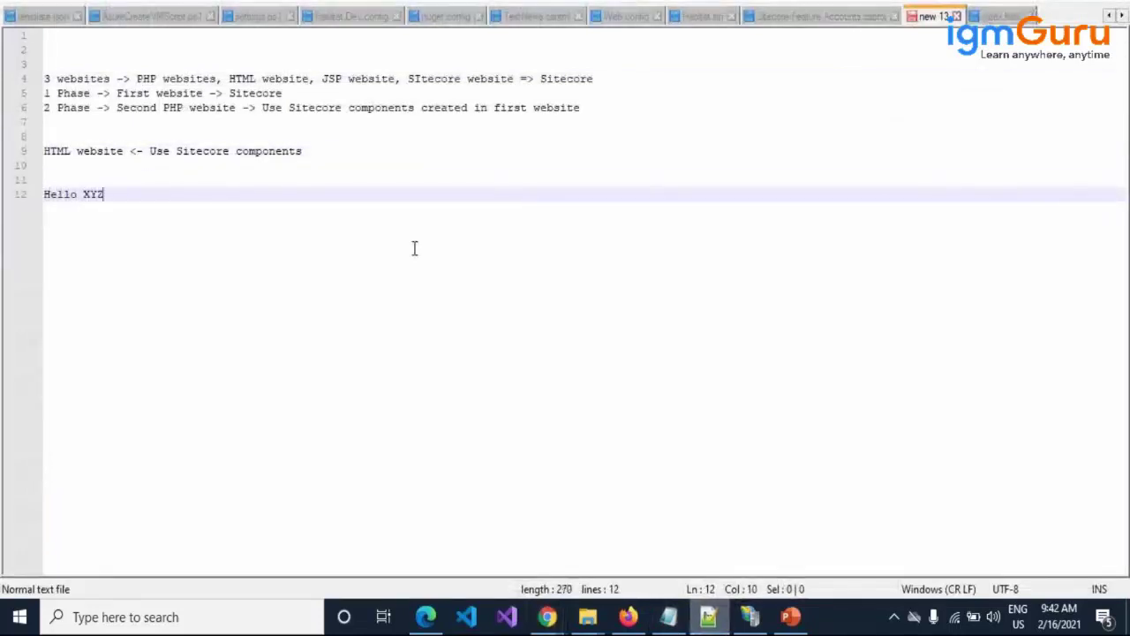
Add the indented sentence "We launched new Postpaid plan, exclusively for you. To know more, visit here" on line 14, below the greeting
{"action": "key", "text": "Return"}
{"action": "key", "text": "Return"}
{"action": "key", "text": "Tab"}
{"action": "type", "text": "We"}
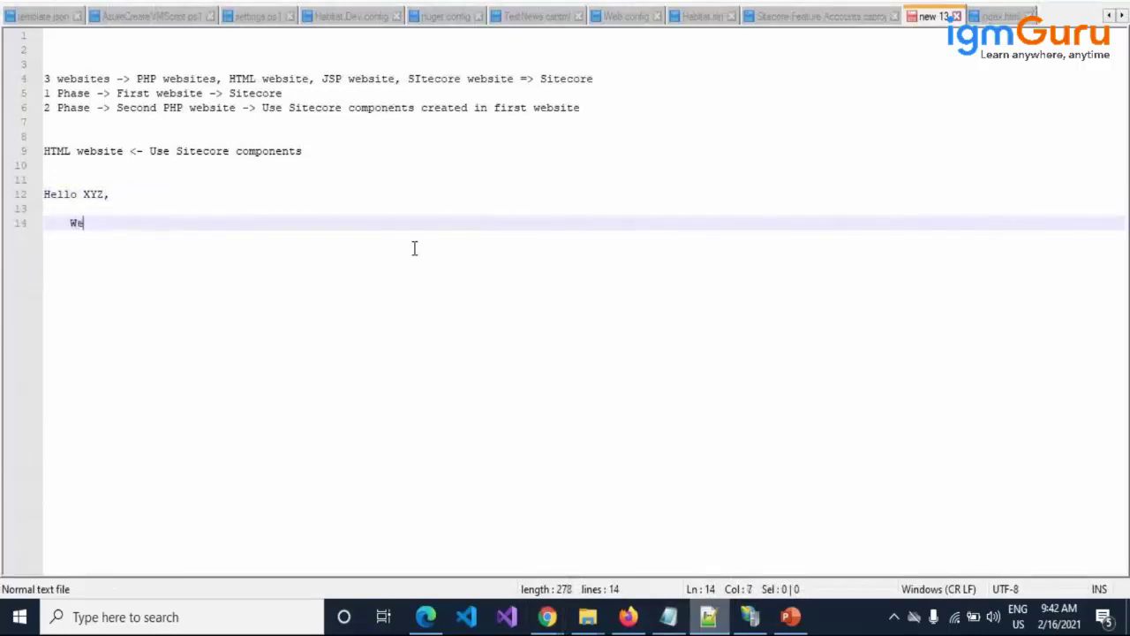
{"action": "type", "text": " launched "}
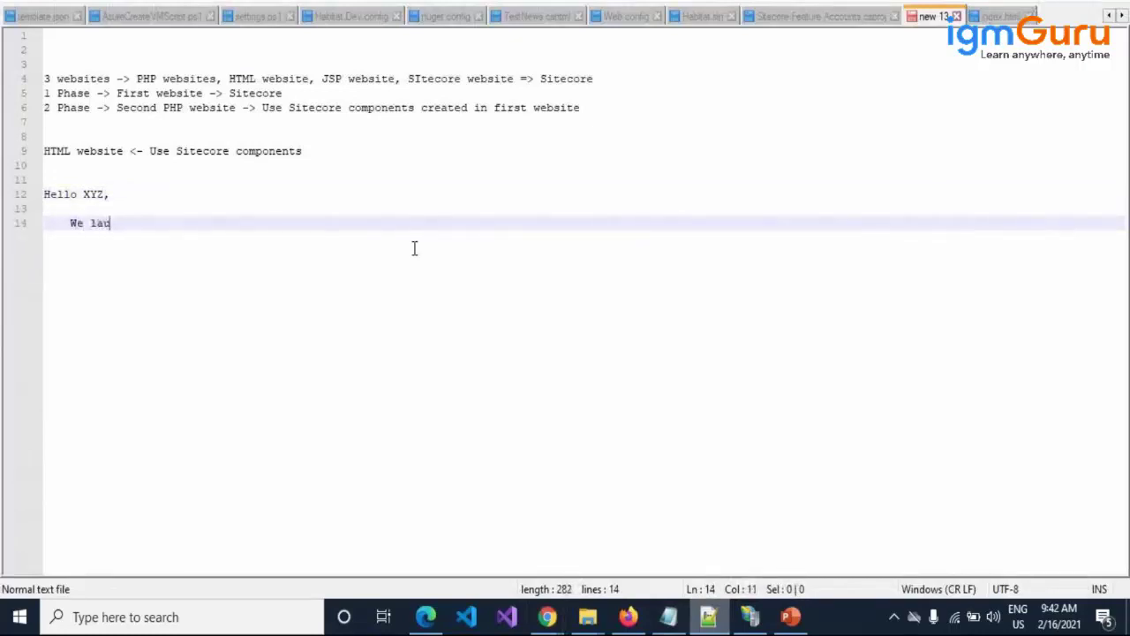
{"action": "type", "text": "new"}
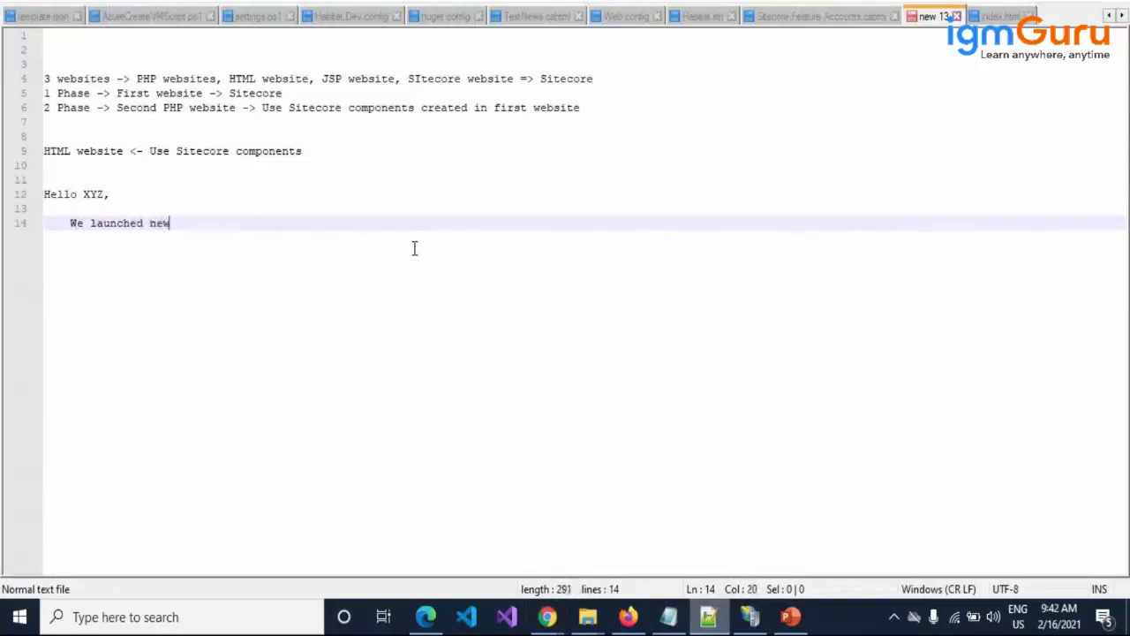
{"action": "type", "text": " Postpaid plan"}
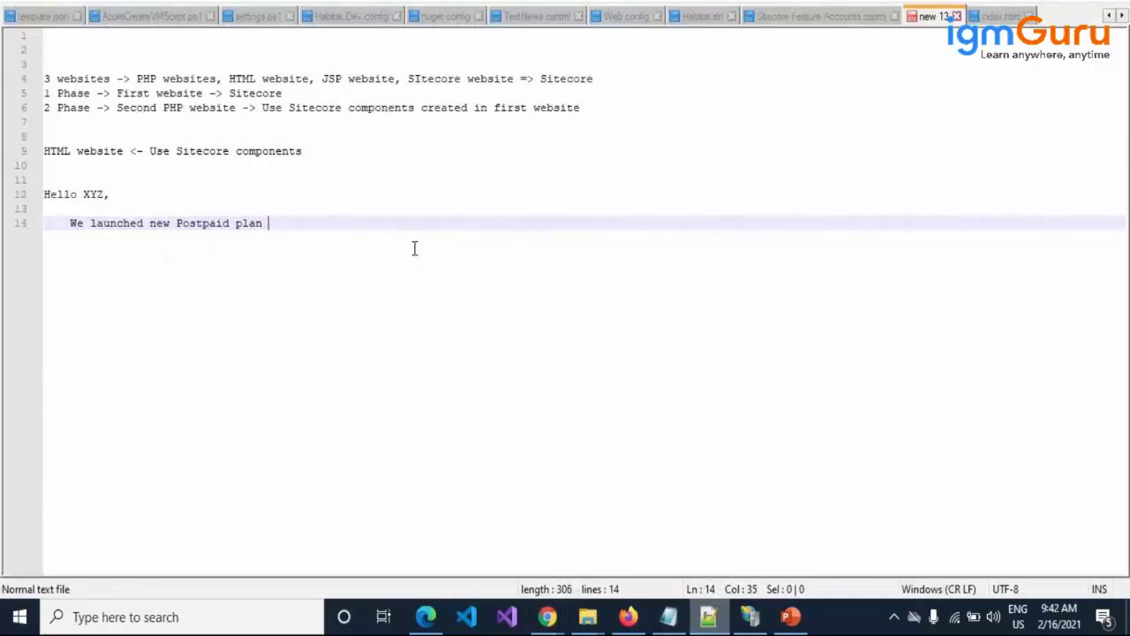
{"action": "key", "text": "BackSpace"}
{"action": "type", "text": ", exclusivel"}
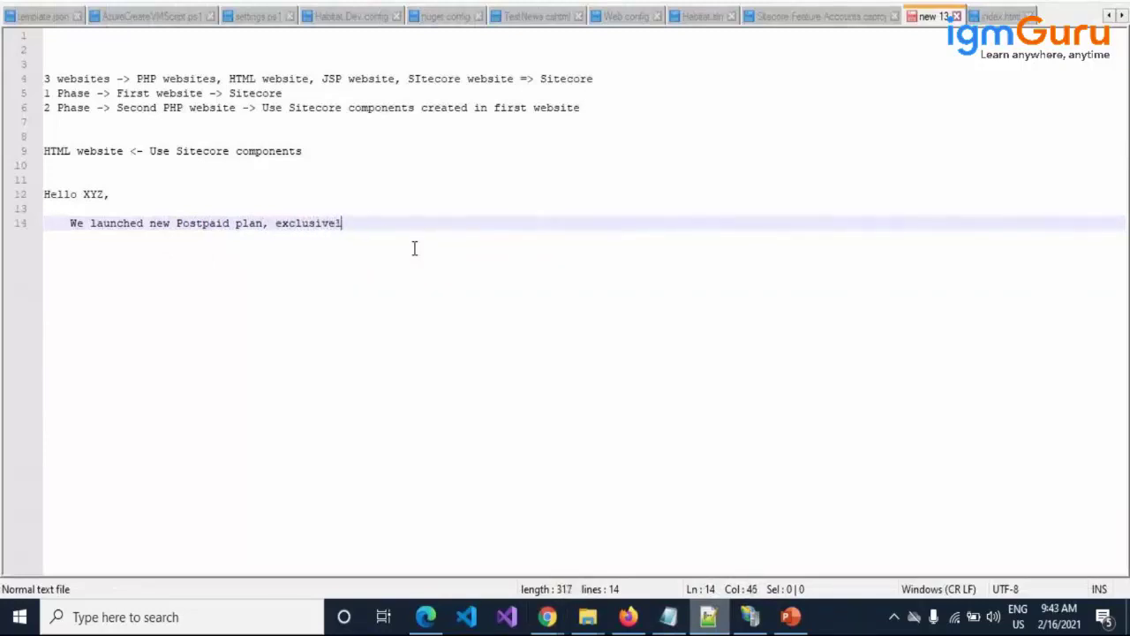
{"action": "type", "text": "y for you. To know more"}
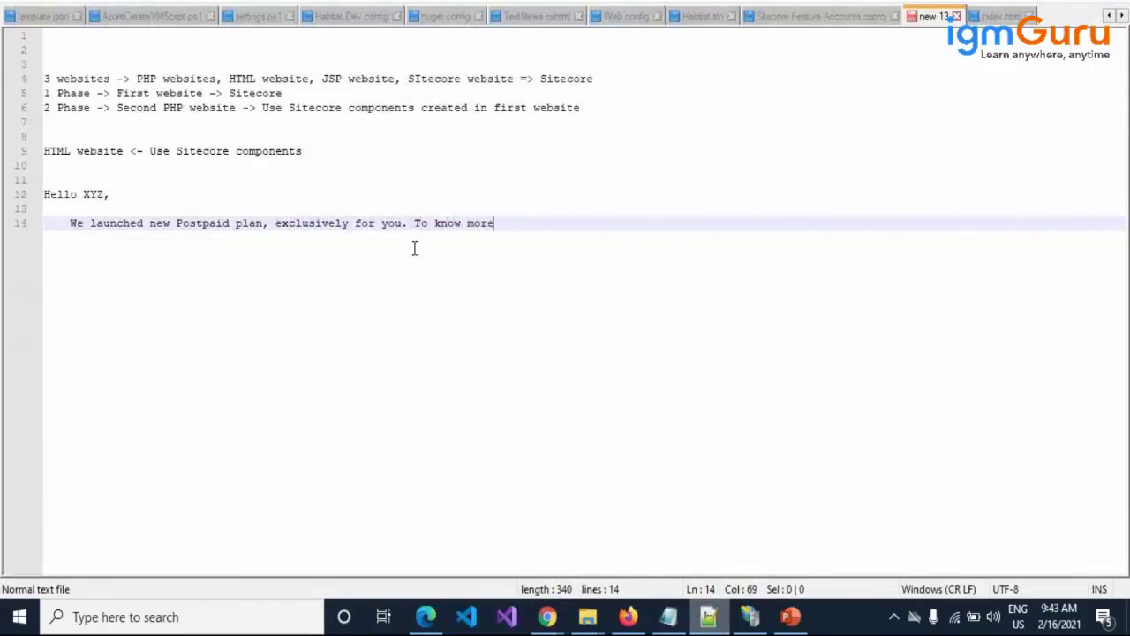
{"action": "type", "text": ", visit"}
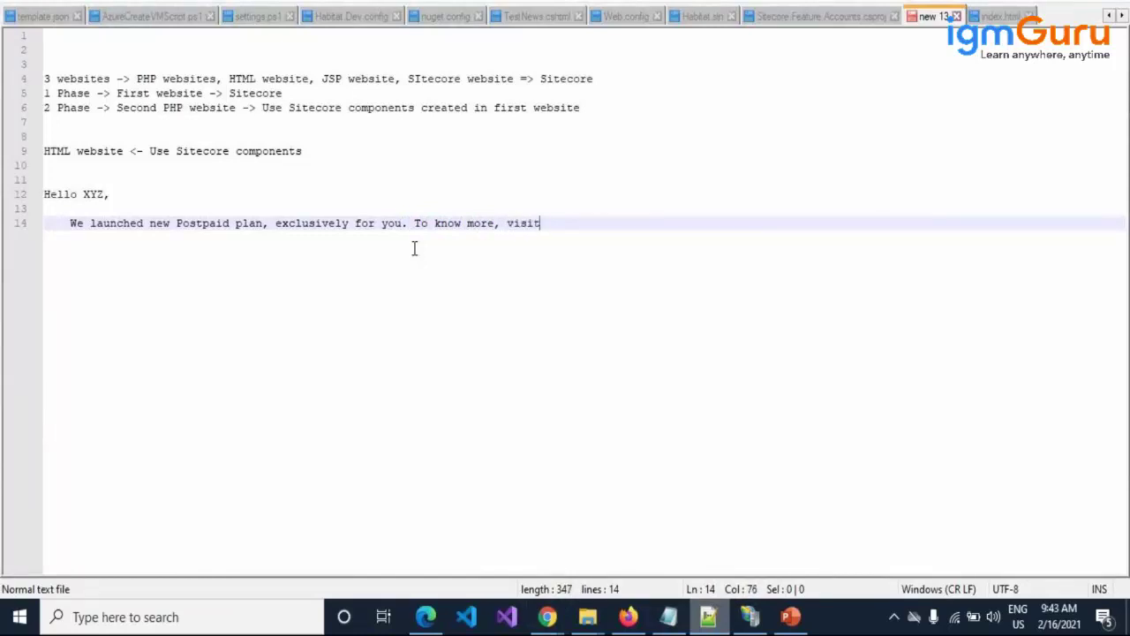
{"action": "type", "text": " here"}
Paste the copied sc_camp campaign link on line 16, leaving a blank line below the message sentence
{"action": "key", "text": "Return"}
{"action": "key", "text": "Return"}
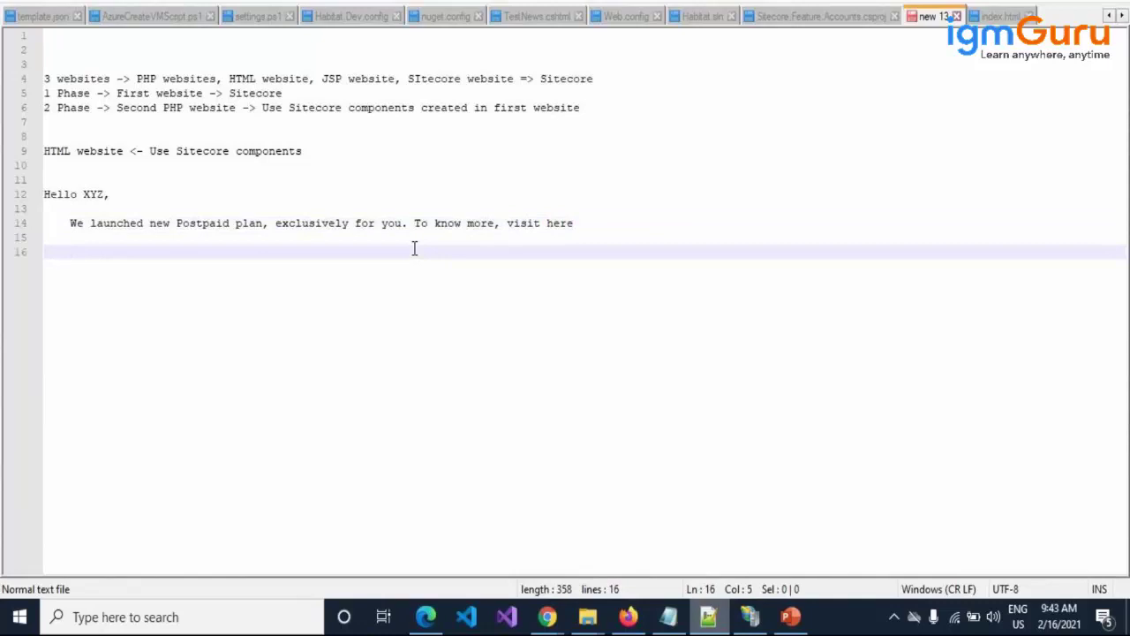
{"action": "key", "text": "ctrl+v"}
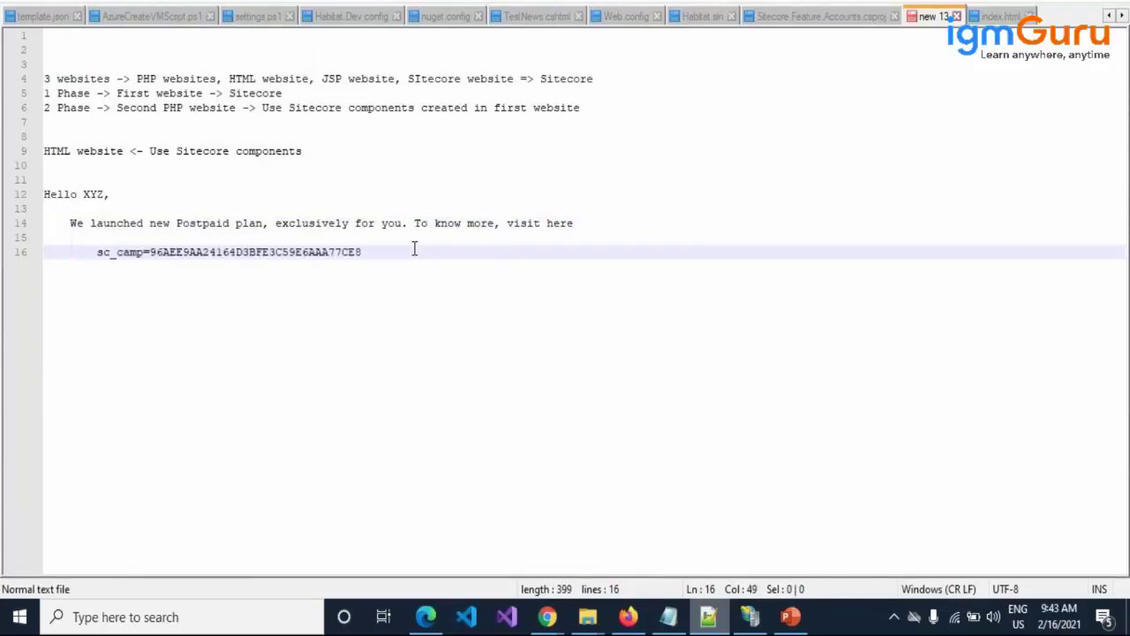
Switch to Chrome, load airtel.blog.com/articles/contactus in a new tab and view the page
{"action": "key", "text": "alt+Tab"}
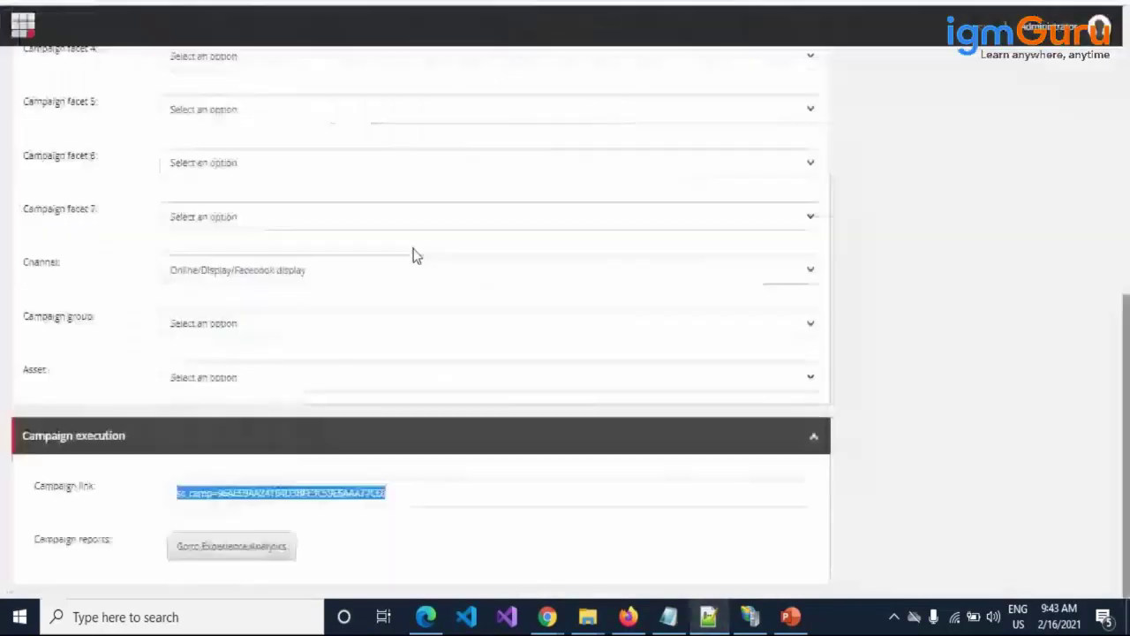
{"action": "key", "text": "ctrl+t"}
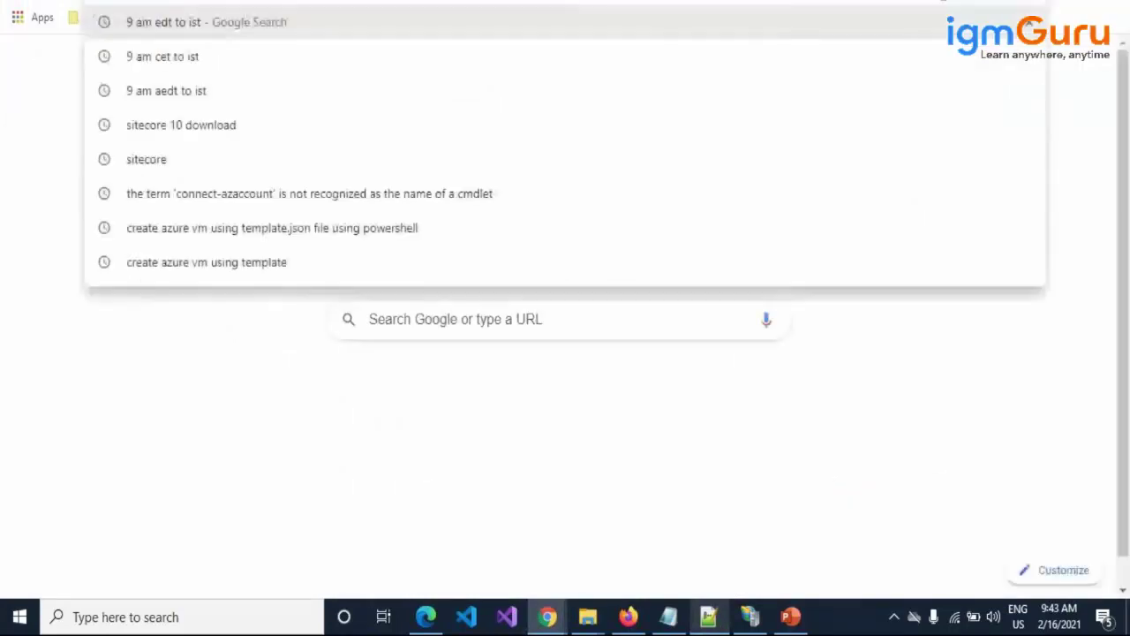
{"action": "type", "text": "airt"}
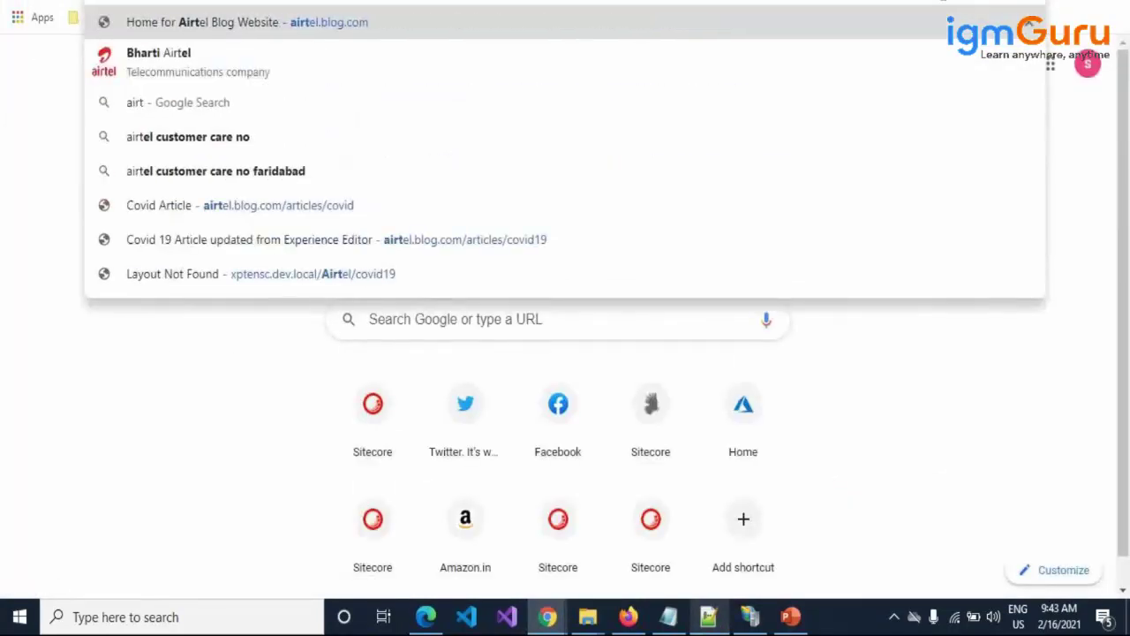
{"action": "key", "text": "Right"}
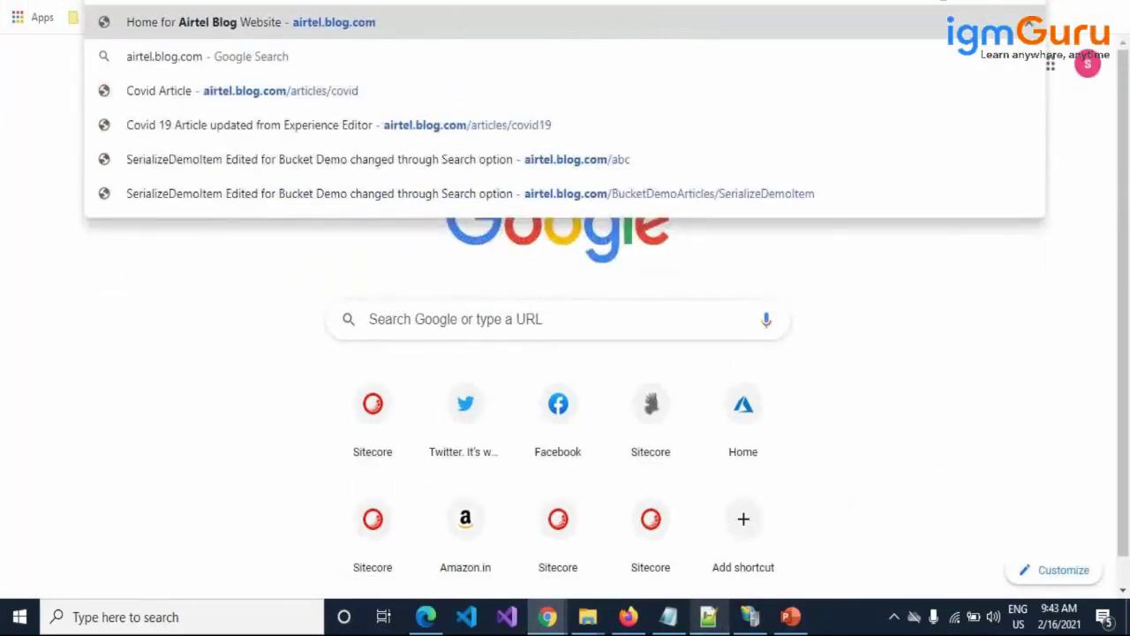
{"action": "type", "text": "/"}
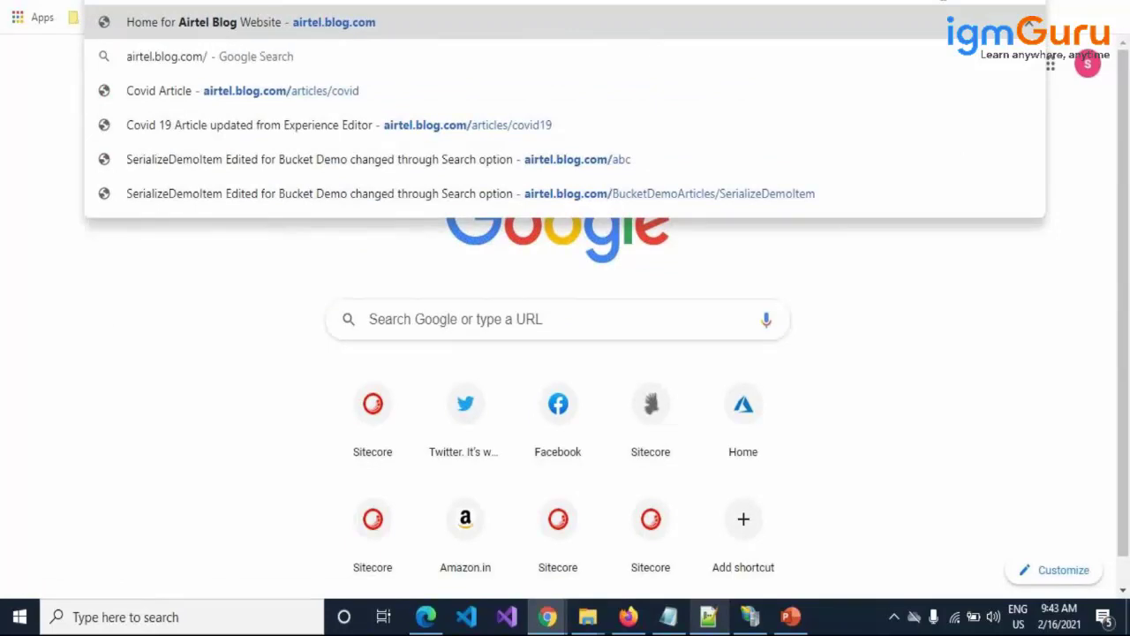
{"action": "type", "text": "ar"}
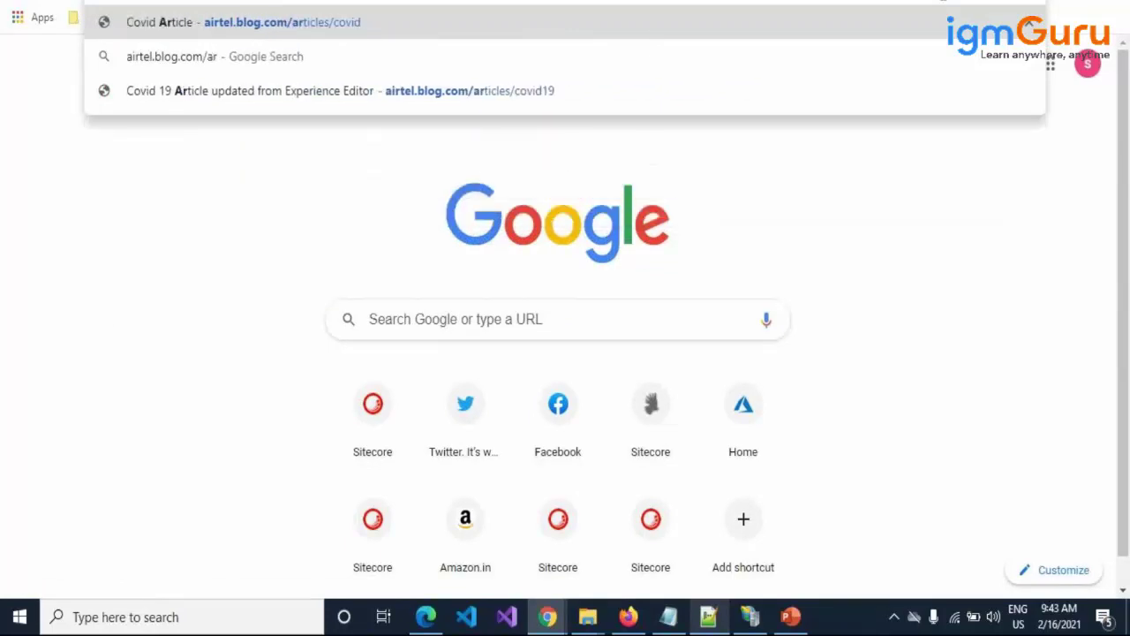
{"action": "key", "text": "Right"}
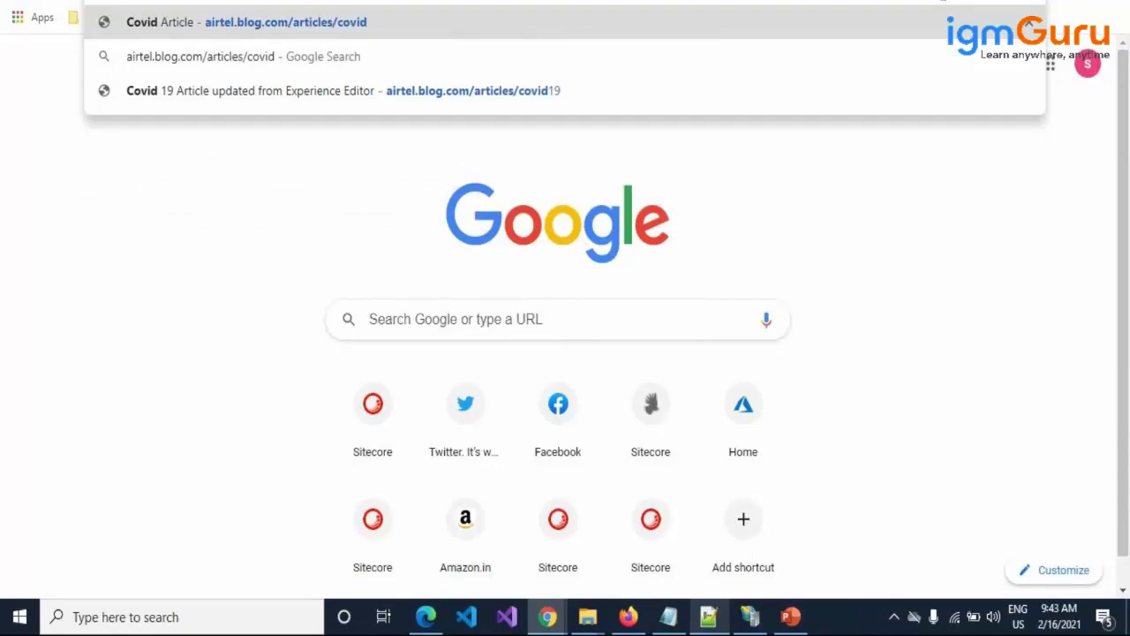
{"action": "key", "text": "BackSpace"}
{"action": "key", "text": "BackSpace"}
{"action": "key", "text": "BackSpace"}
{"action": "type", "text": "n"}
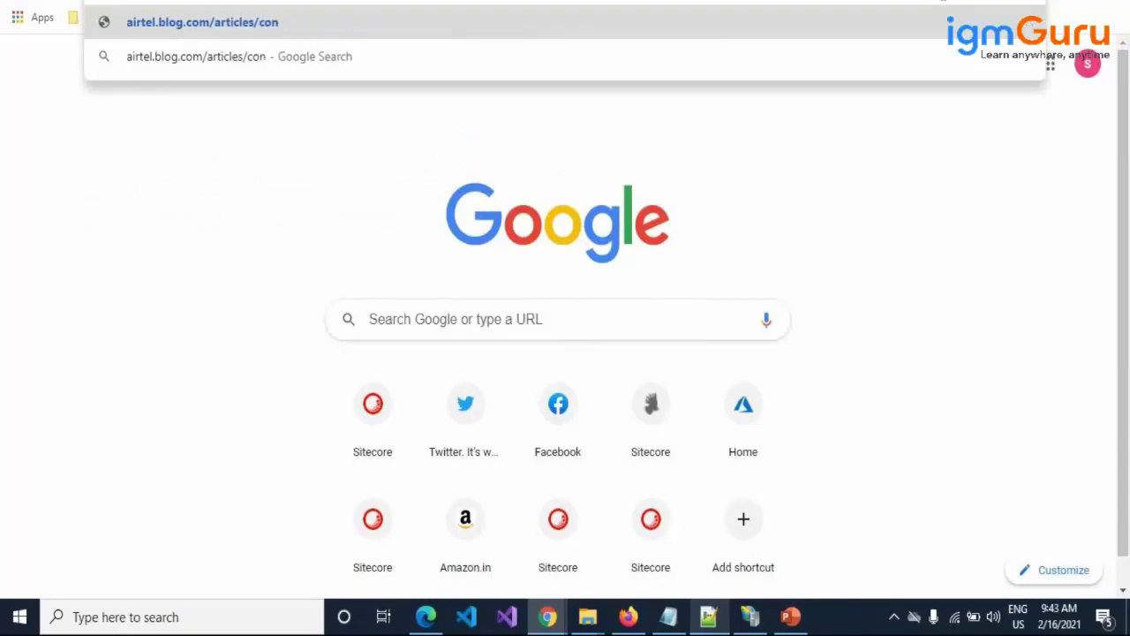
{"action": "type", "text": "tcatus"}
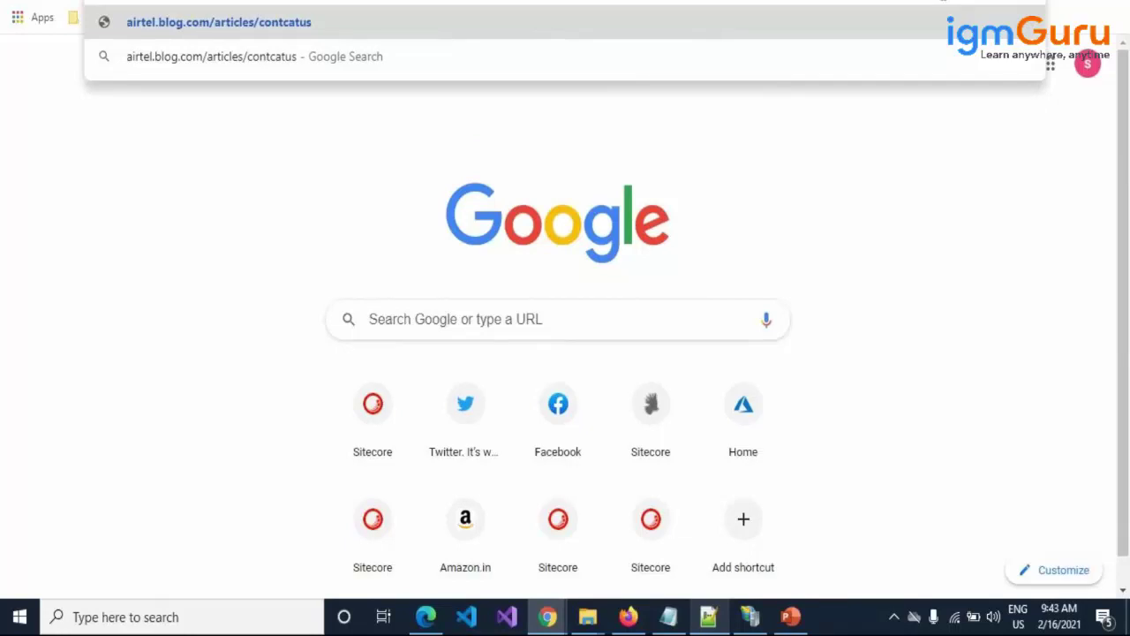
{"action": "key", "text": "BackSpace"}
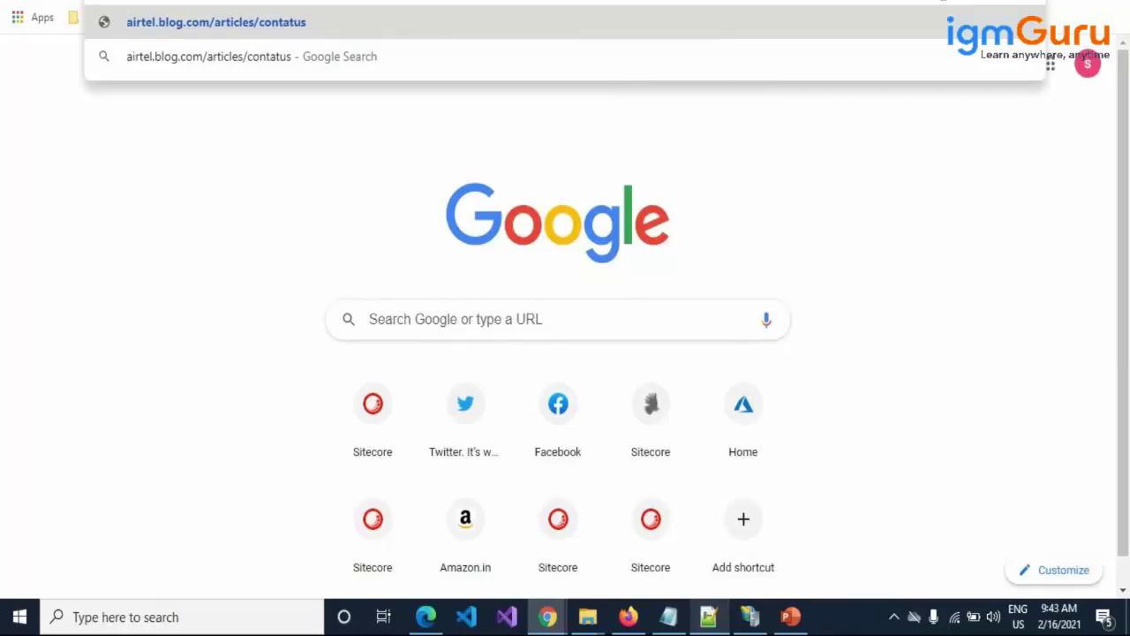
{"action": "type", "text": "c"}
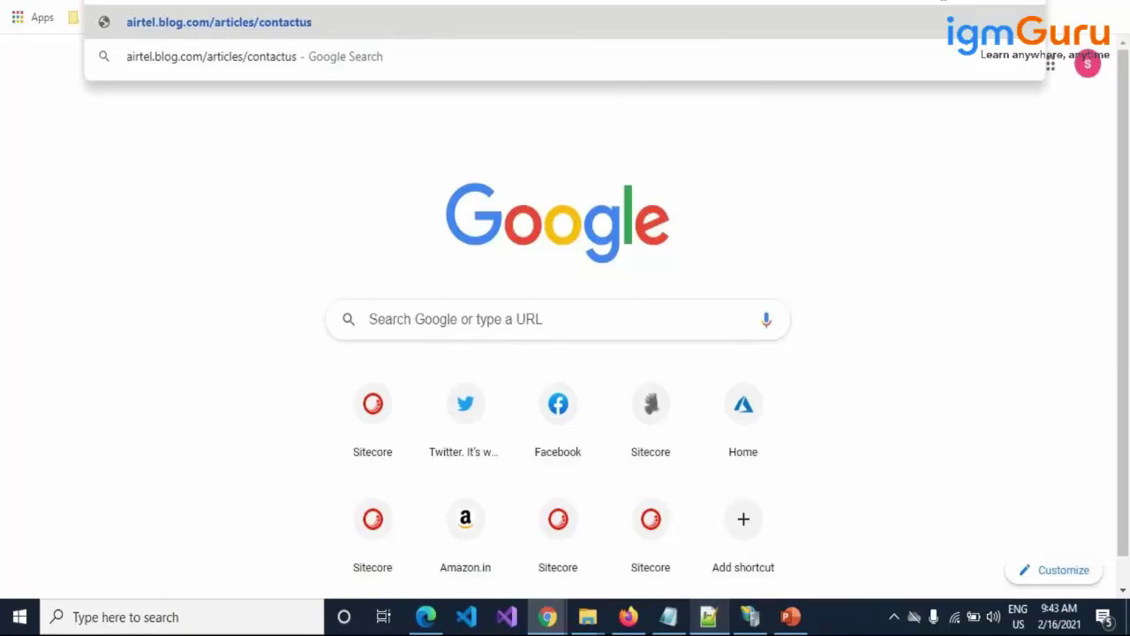
{"action": "key", "text": "Return"}
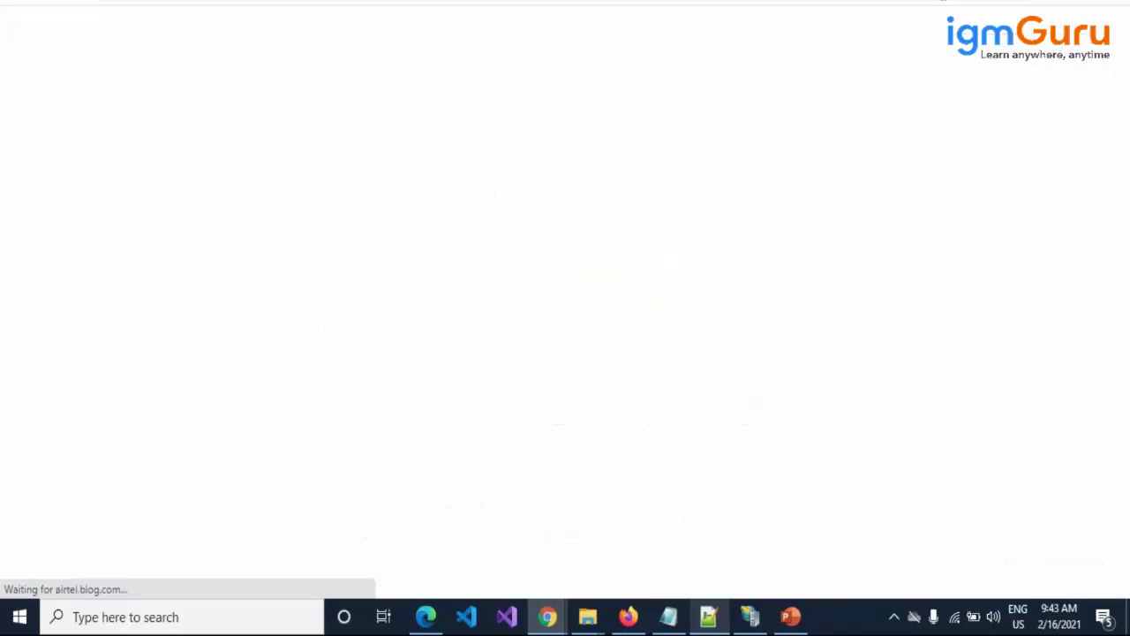
{"action": "scroll", "coordinate": [731, 187], "scroll_direction": "down", "scroll_amount": 1}
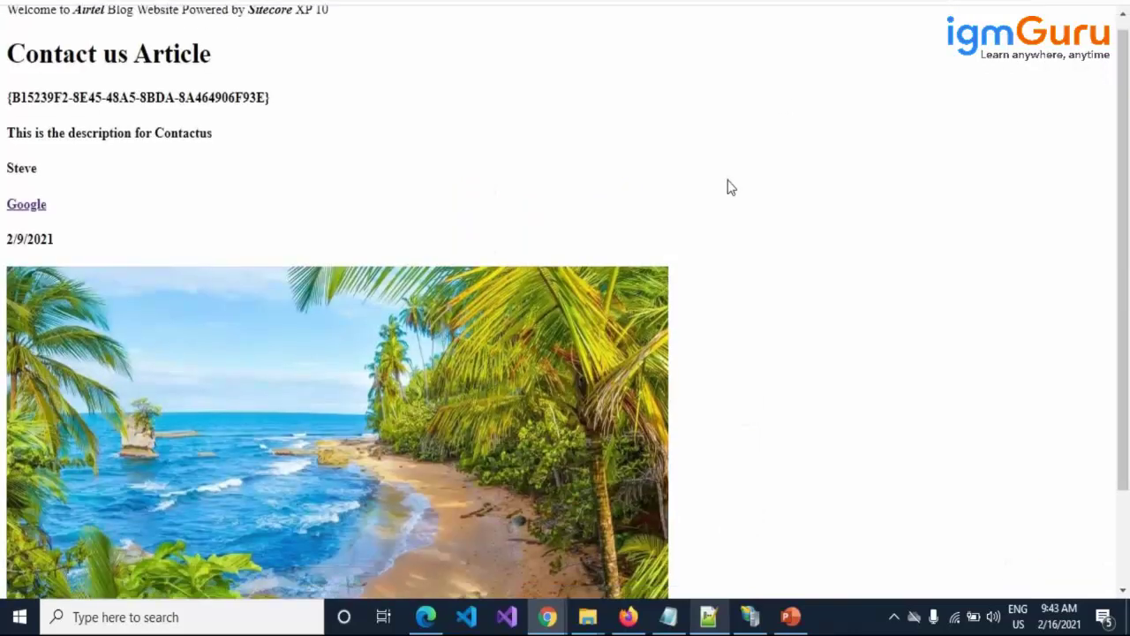
{"action": "scroll", "coordinate": [731, 187], "scroll_direction": "down", "scroll_amount": 1}
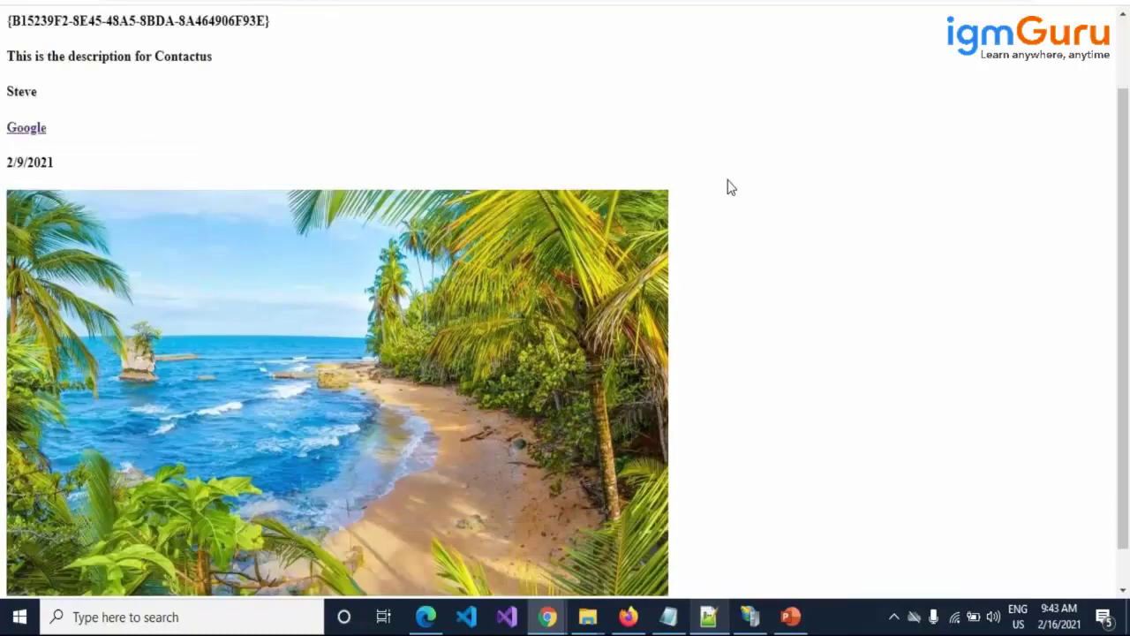
{"action": "key", "text": "alt+Tab"}
{"action": "type", "text": "http://airtel.blog.com/articles/contactus"}
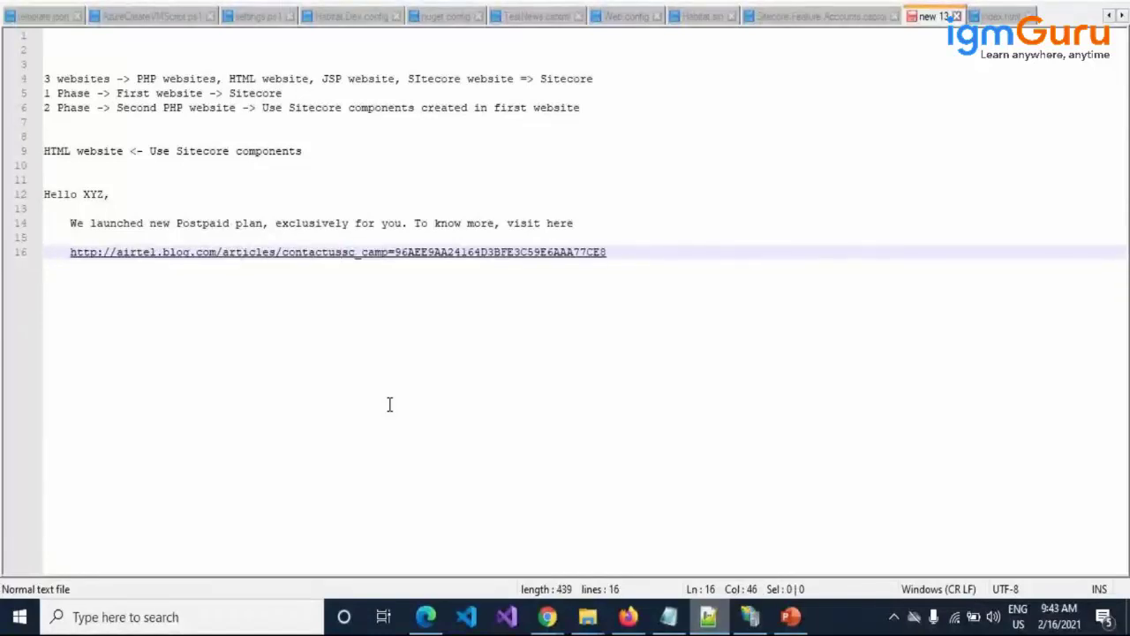
{"action": "type", "text": "?"}
{"action": "key", "text": "End"}
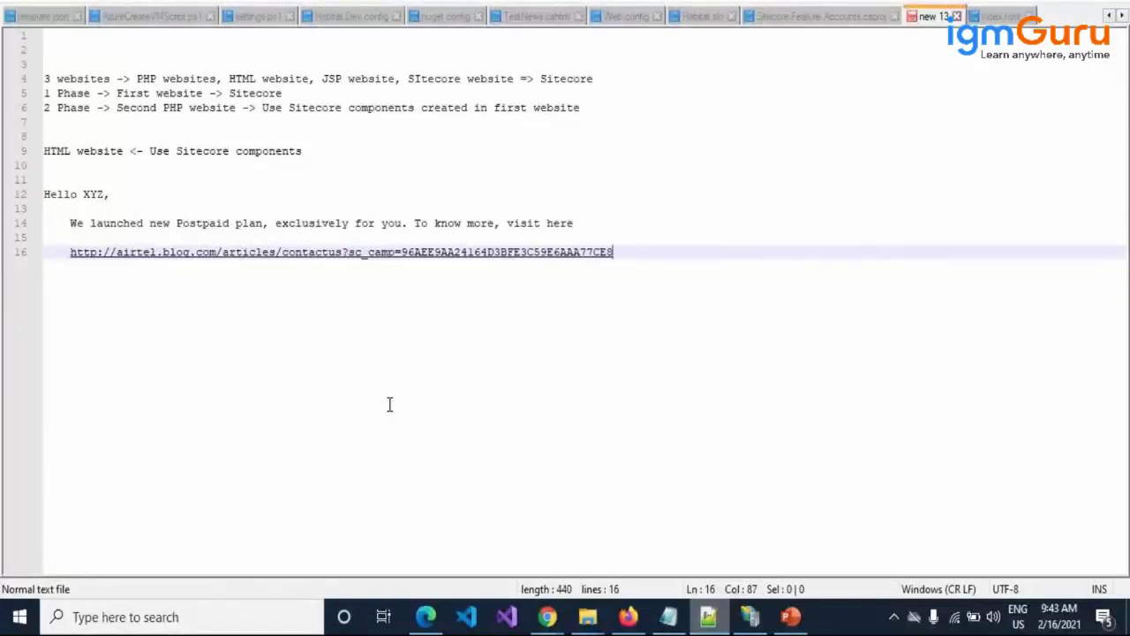
Add the closing "Thank You," and "CEO" on lines 18 and 19, below the campaign URL
{"action": "key", "text": "Return"}
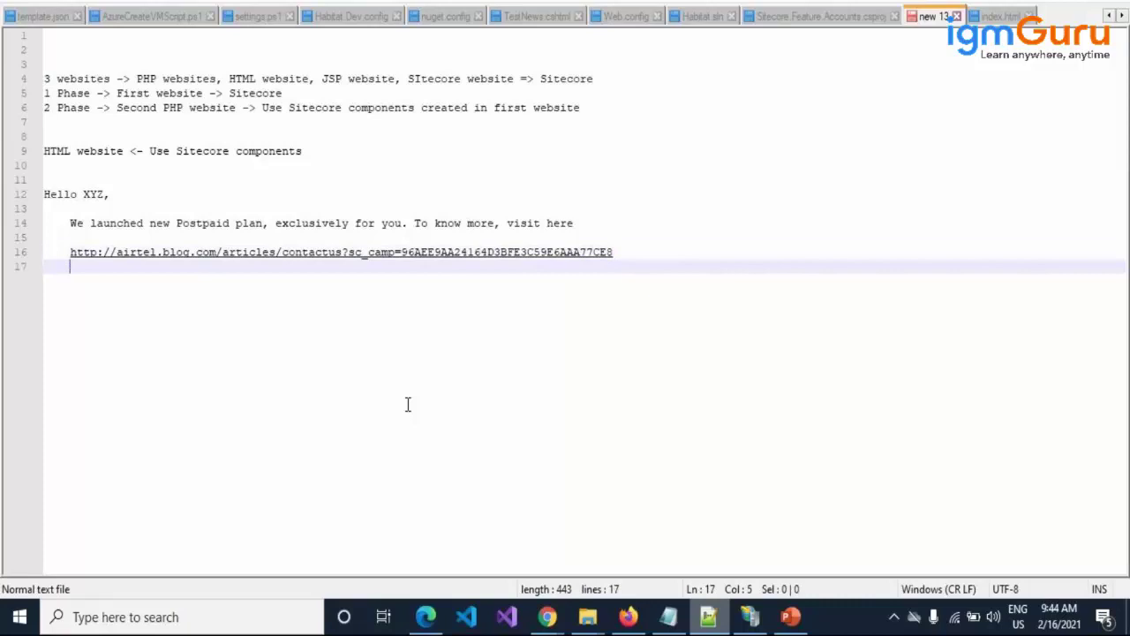
{"action": "key", "text": "Return"}
{"action": "type", "text": "Thanks"}
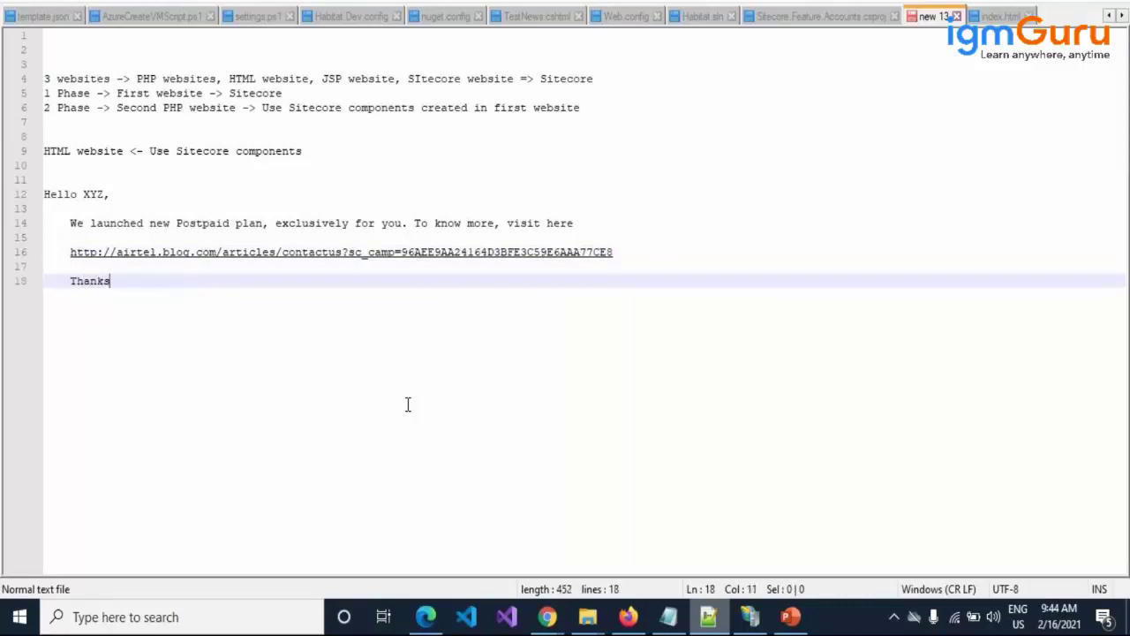
{"action": "key", "text": "BackSpace"}
{"action": "type", "text": "You,"}
{"action": "key", "text": "Return"}
{"action": "type", "text": "CEO"}
{"action": "key", "text": "Up"}
{"action": "key", "text": "Up"}
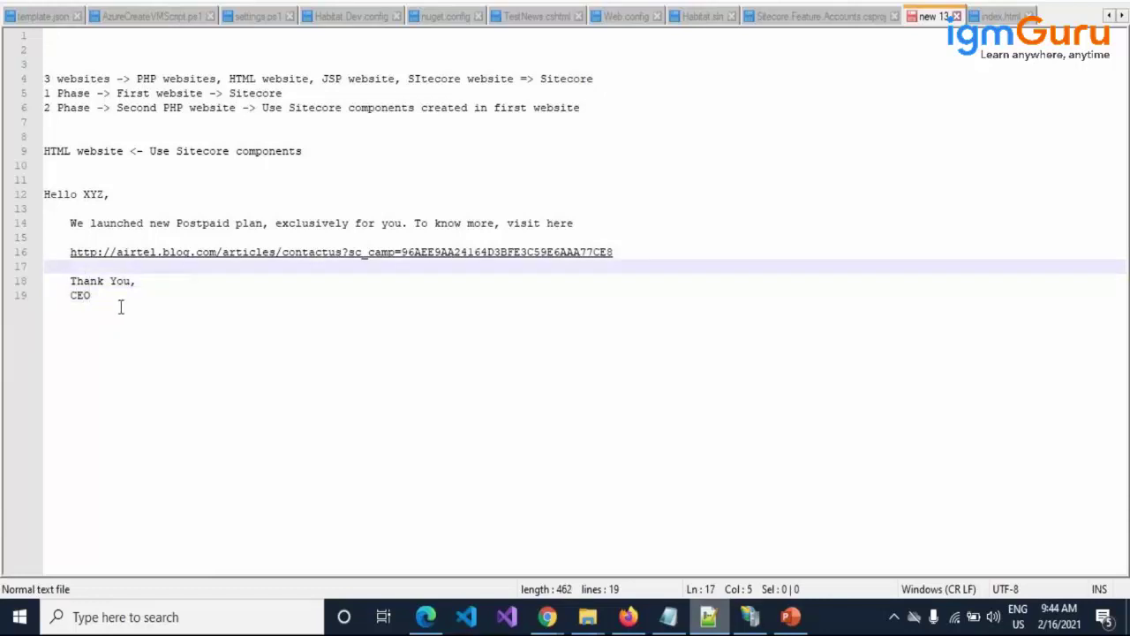
Indent the "Hello XYZ," greeting one tab stop to align it with the rest of the message
{"action": "left_click", "coordinate": [44, 196]}
{"action": "key", "text": "Tab"}
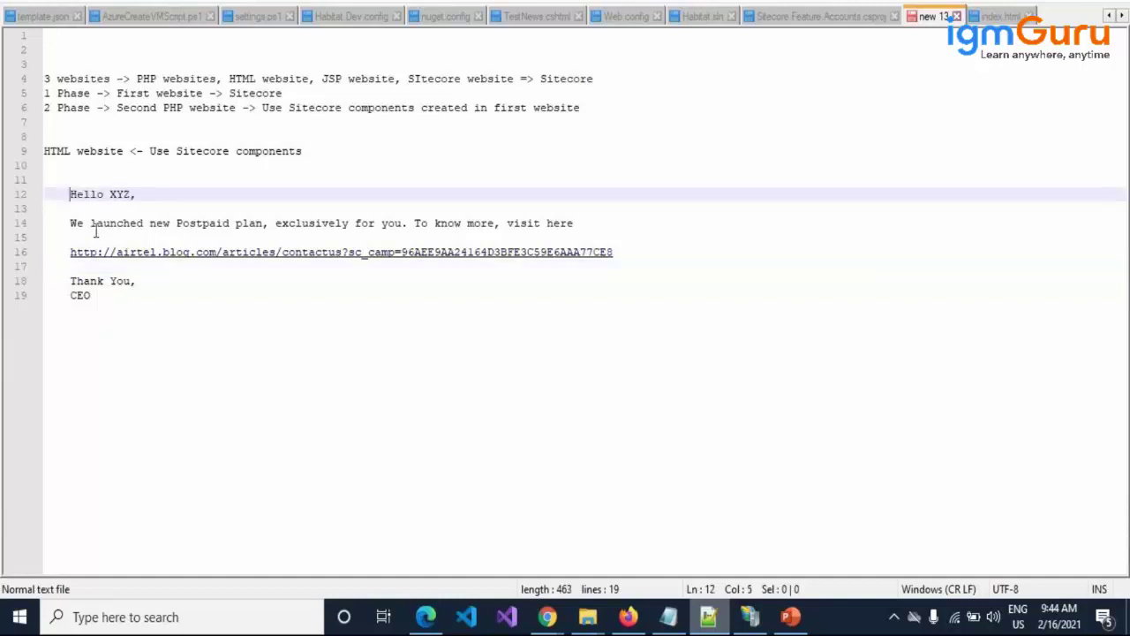
{"action": "left_click", "coordinate": [115, 298]}
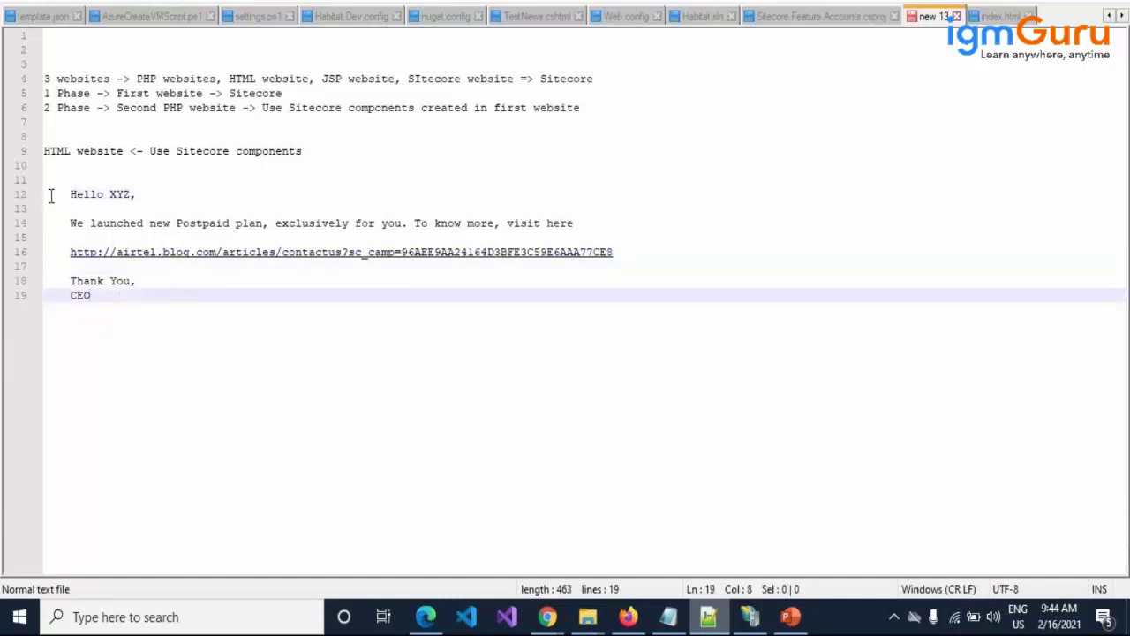
{"action": "left_click_drag", "start_coordinate": [45, 194], "coordinate": [136, 305]}
{"action": "left_click", "coordinate": [142, 344]}
Copy the full campaign URL from line 16 and open it in a new Chrome incognito window
{"action": "left_click_drag", "start_coordinate": [641, 247], "coordinate": [69, 251]}
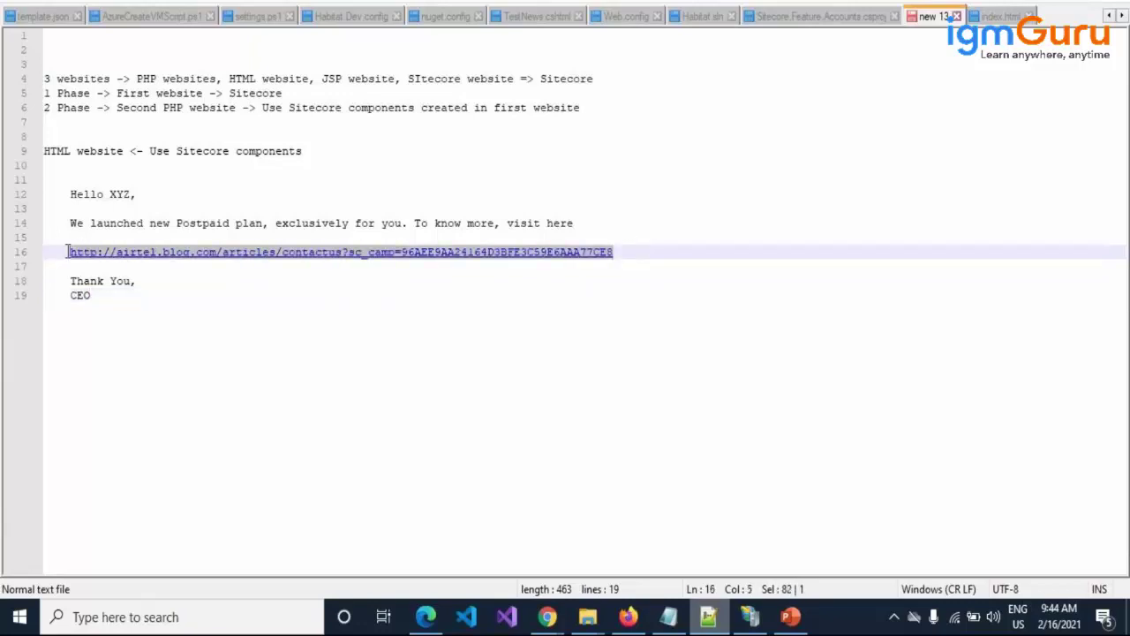
{"action": "left_click", "coordinate": [548, 616]}
{"action": "left_click", "coordinate": [570, 555]}
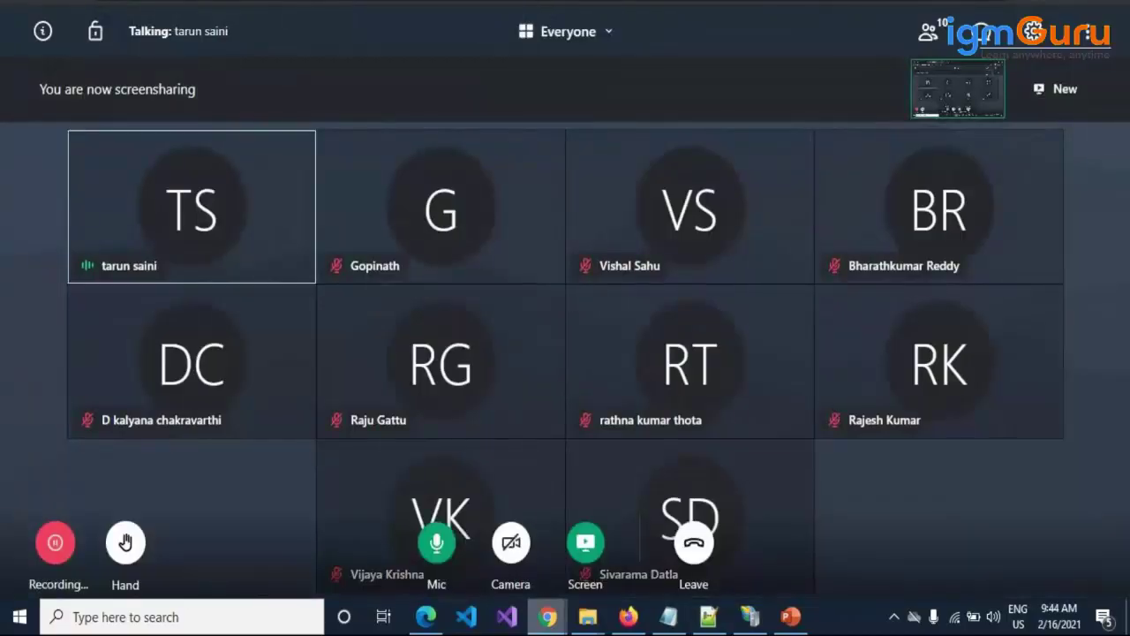
{"action": "key", "text": "ctrl+shift+n"}
{"action": "key", "text": "ctrl+v"}
{"action": "key", "text": "Return"}
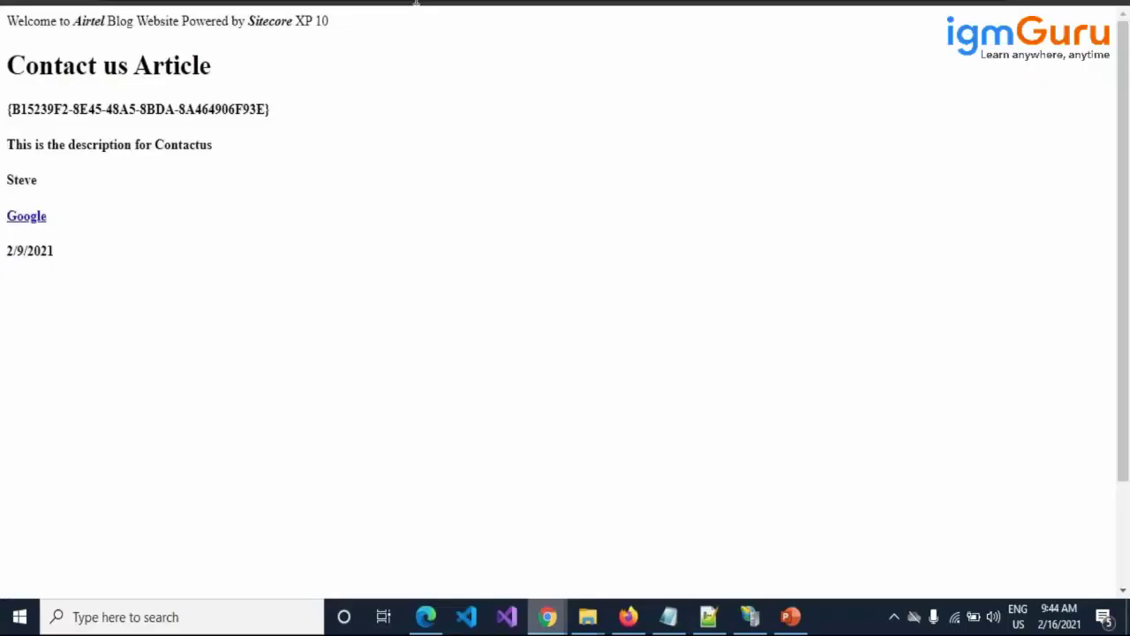
Look over the Contact us Article page loaded from the campaign URL, including its text and image
{"action": "left_click_drag", "start_coordinate": [18, 51], "coordinate": [878, 334]}
{"action": "left_click", "coordinate": [878, 334]}
{"action": "scroll", "coordinate": [879, 334], "scroll_direction": "down", "scroll_amount": 1}
{"action": "scroll", "coordinate": [878, 334], "scroll_direction": "up", "scroll_amount": 1}
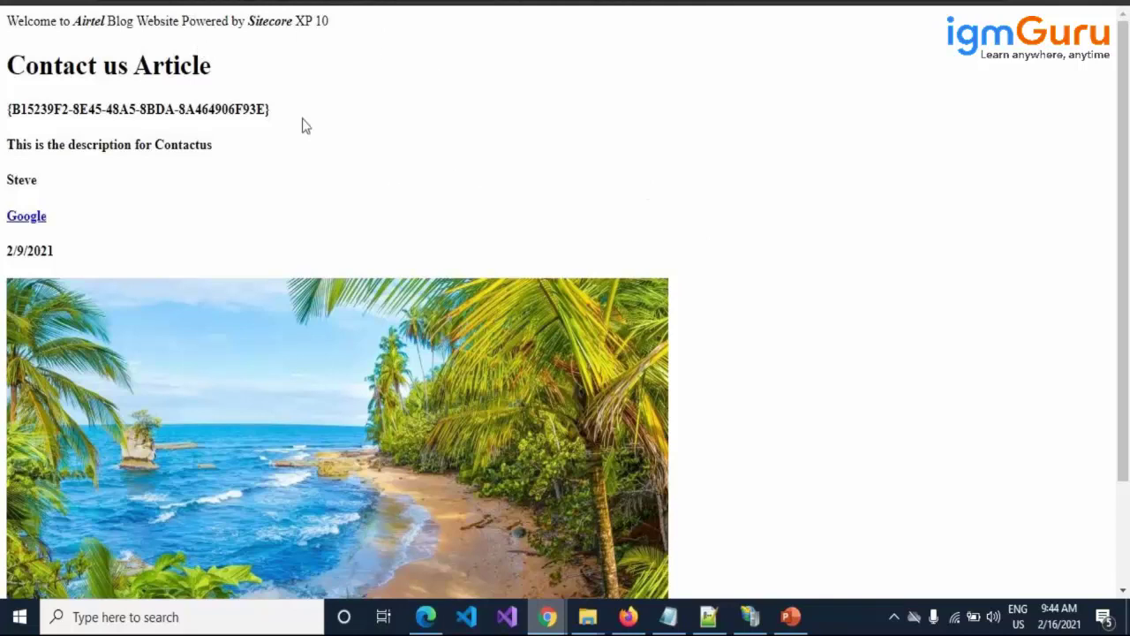
{"action": "left_click_drag", "start_coordinate": [134, 73], "coordinate": [379, 182]}
{"action": "left_click", "coordinate": [380, 182]}
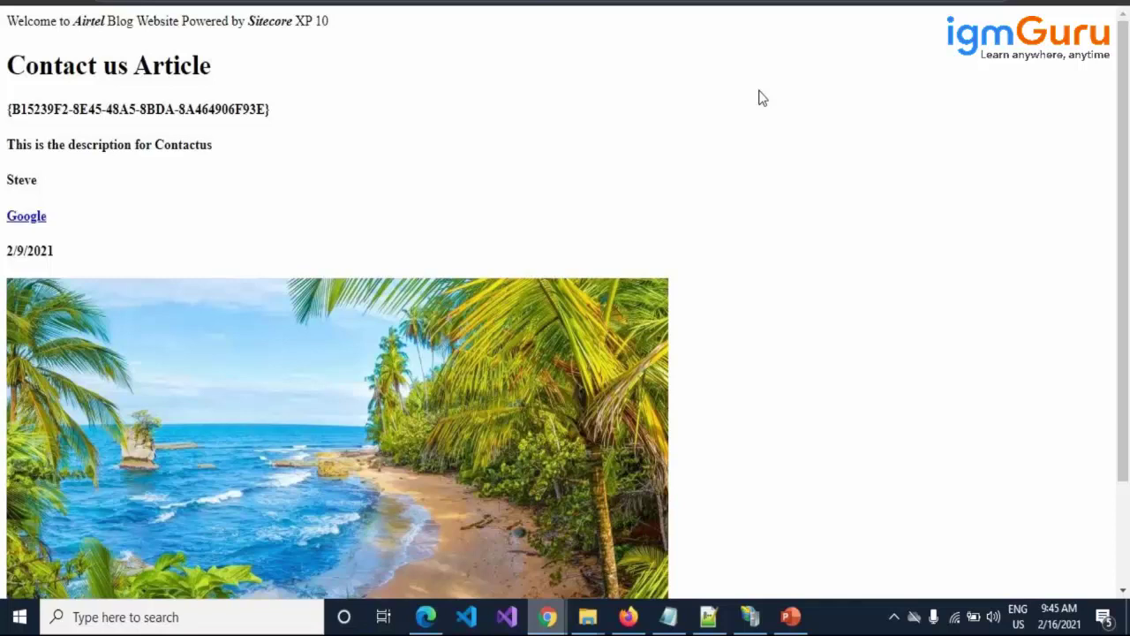
Review the postpaid plan message and its campaign URL in Notepad++, and return to the Contact us Article page in Chrome
{"action": "left_click", "coordinate": [699, 624]}
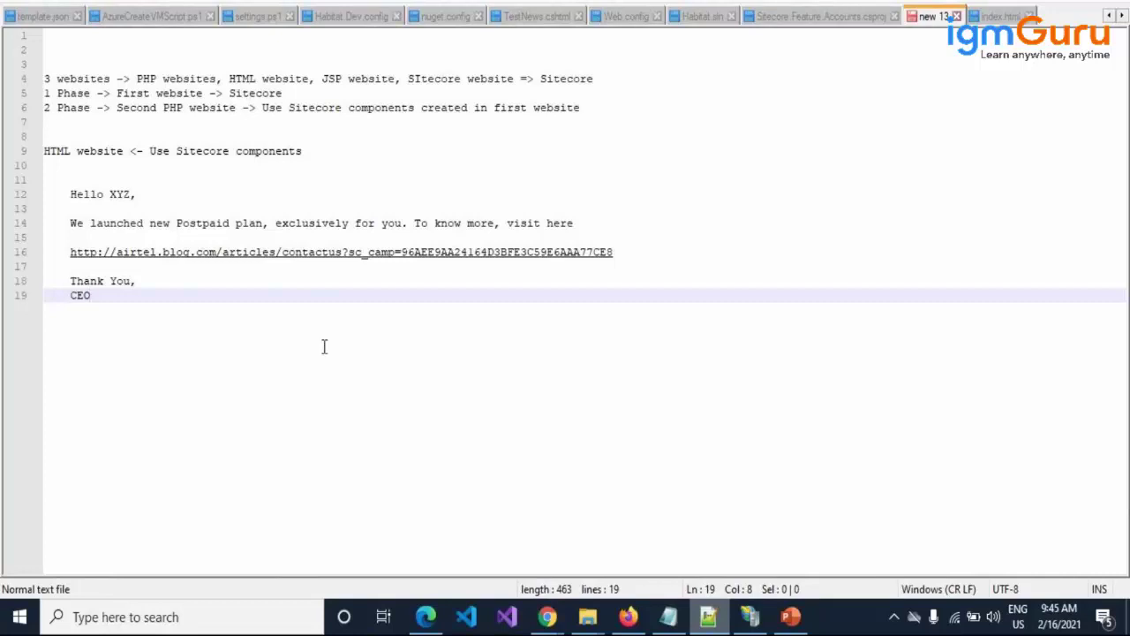
{"action": "key", "text": "alt+Tab"}
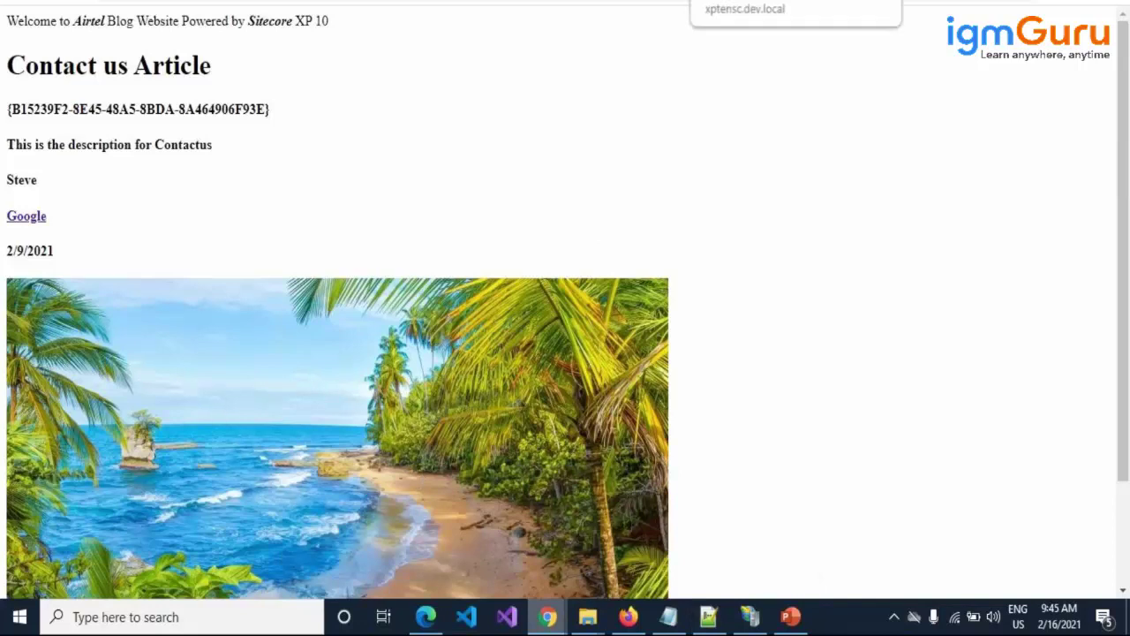
Leave the Airtel New Postpaid Plan campaign in Sitecore and open Experience Analytics from the launchpad
{"action": "left_click", "coordinate": [567, 16]}
{"action": "scroll", "coordinate": [57, 162], "scroll_direction": "up", "scroll_amount": 10}
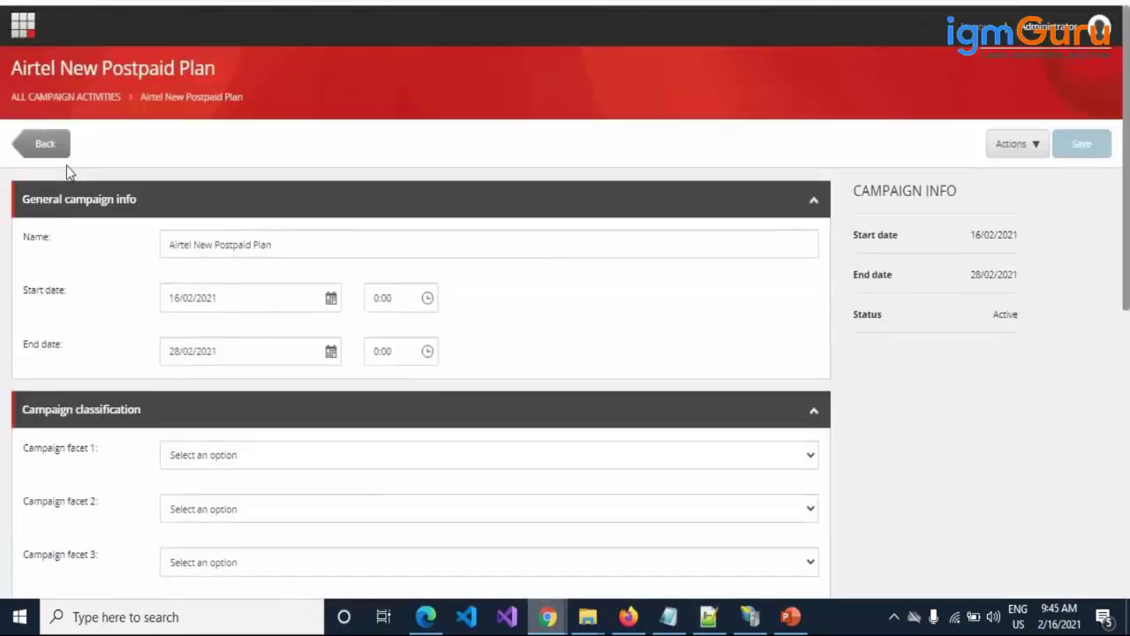
{"action": "left_click", "coordinate": [66, 97]}
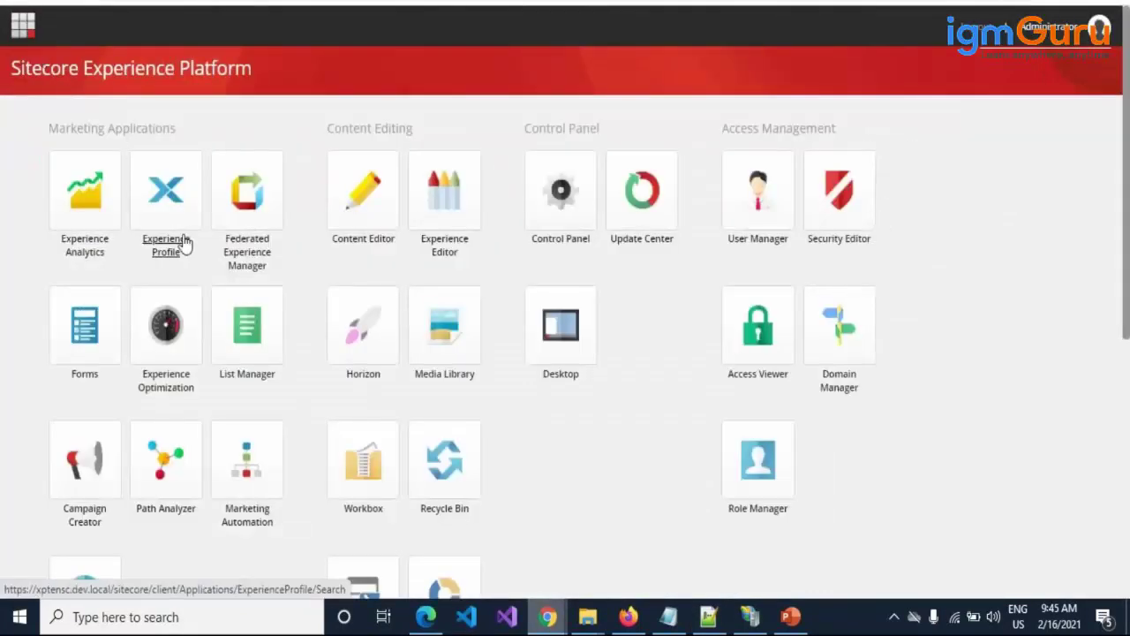
{"action": "left_click", "coordinate": [85, 252]}
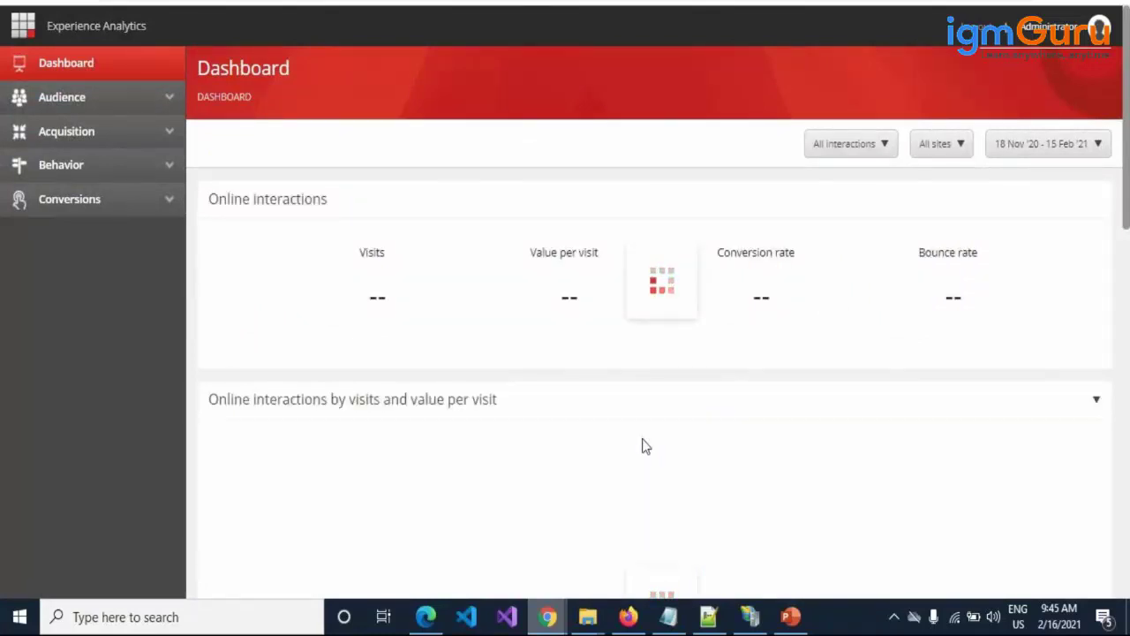
Examine the 5G Dongle entry in the dashboard's Top campaigns by value chart and return to the Contact us Article page
{"action": "scroll", "coordinate": [644, 447], "scroll_direction": "down", "scroll_amount": 10}
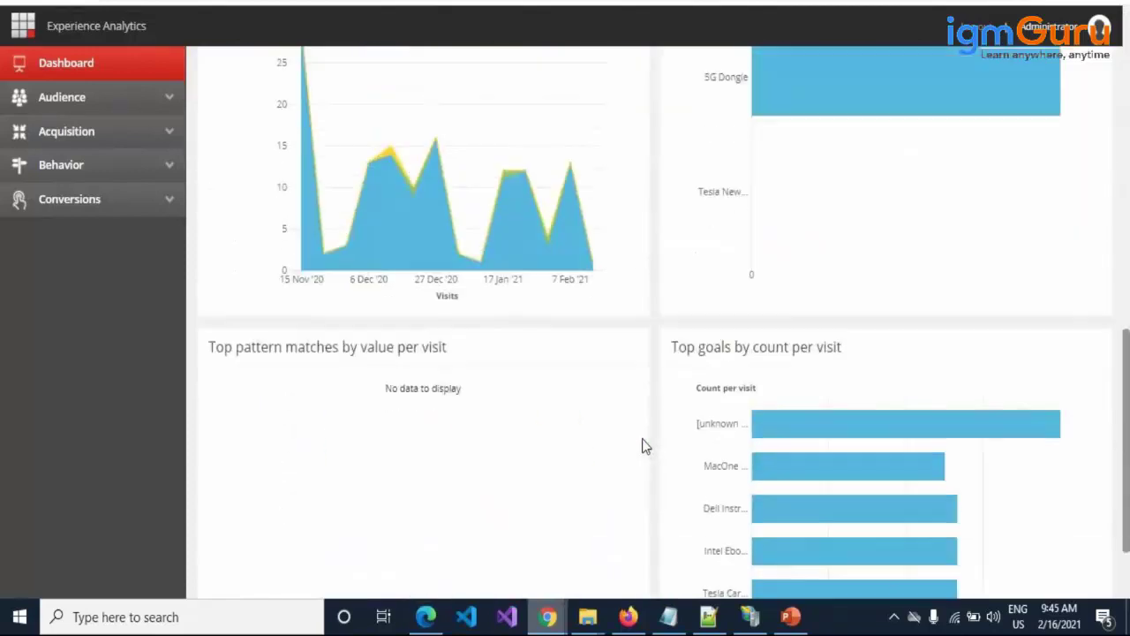
{"action": "scroll", "coordinate": [644, 447], "scroll_direction": "up", "scroll_amount": 3}
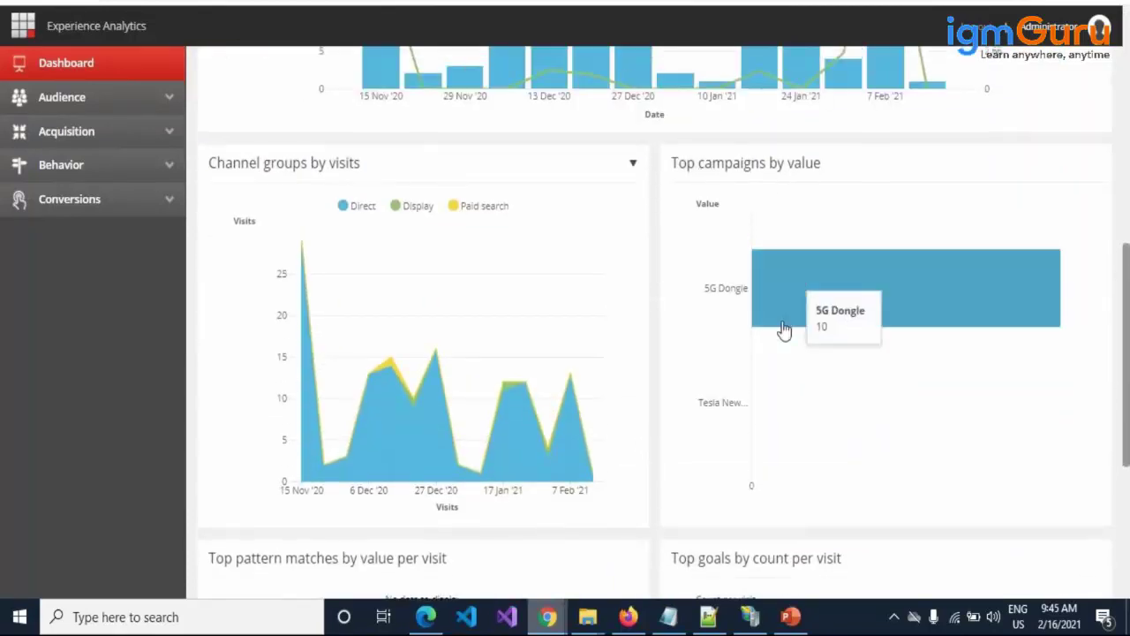
{"action": "mouse_move", "coordinate": [813, 362]}
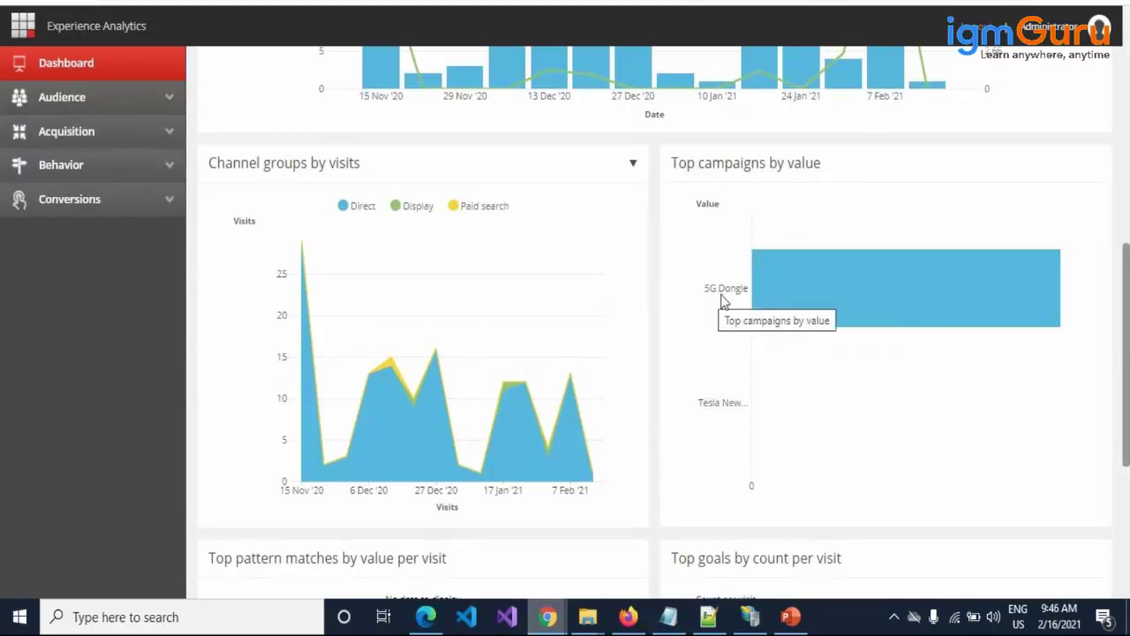
{"action": "mouse_move", "coordinate": [758, 265]}
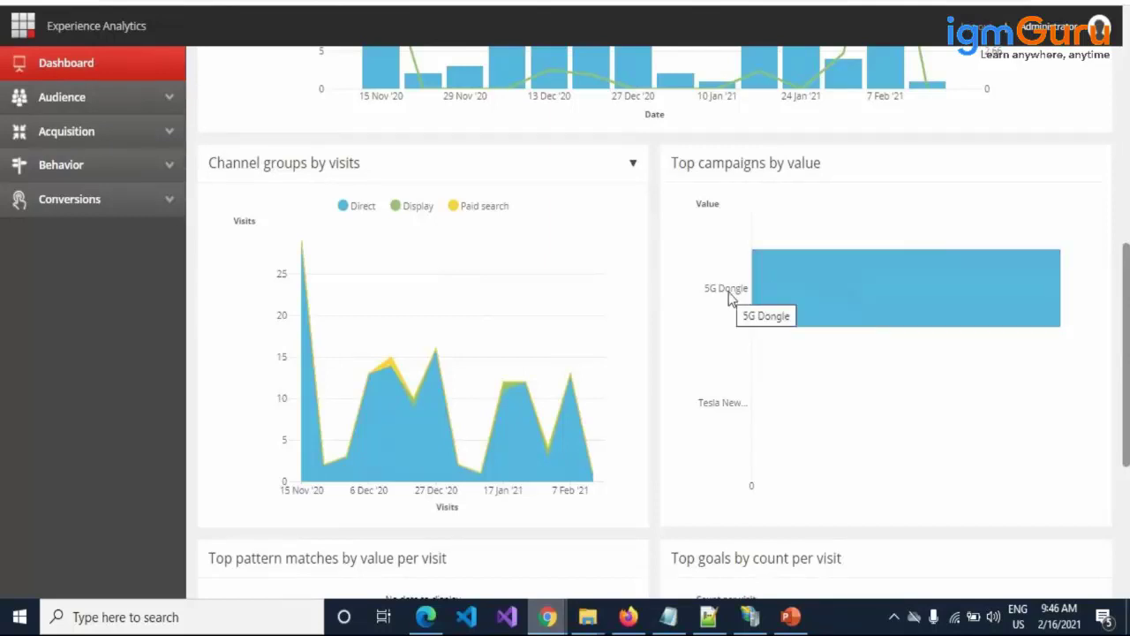
{"action": "key", "text": "alt+Tab"}
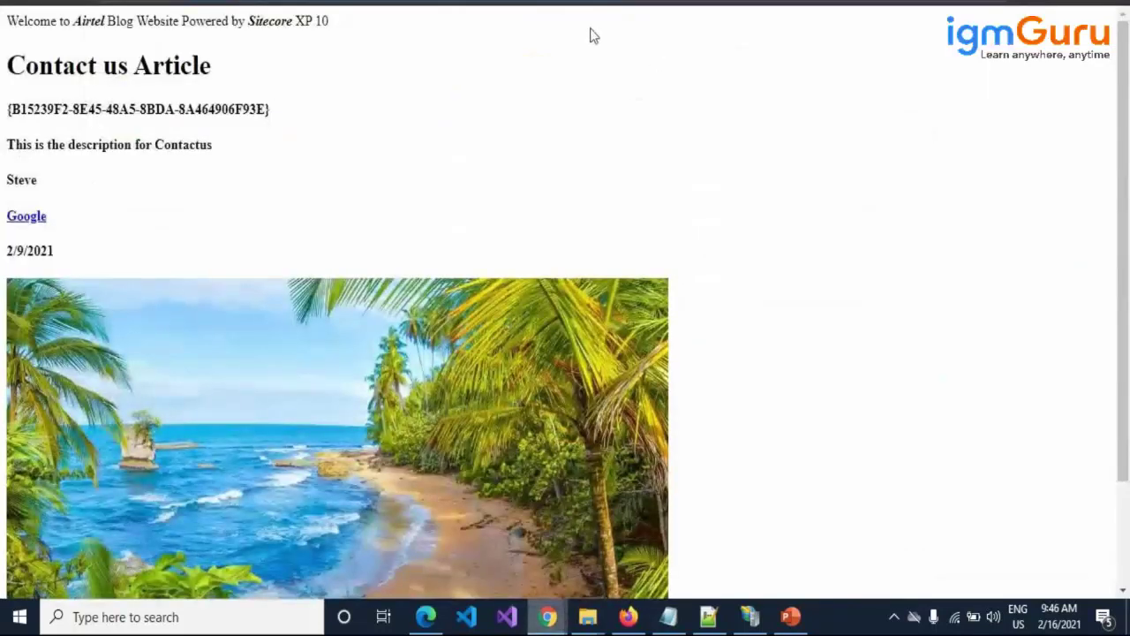